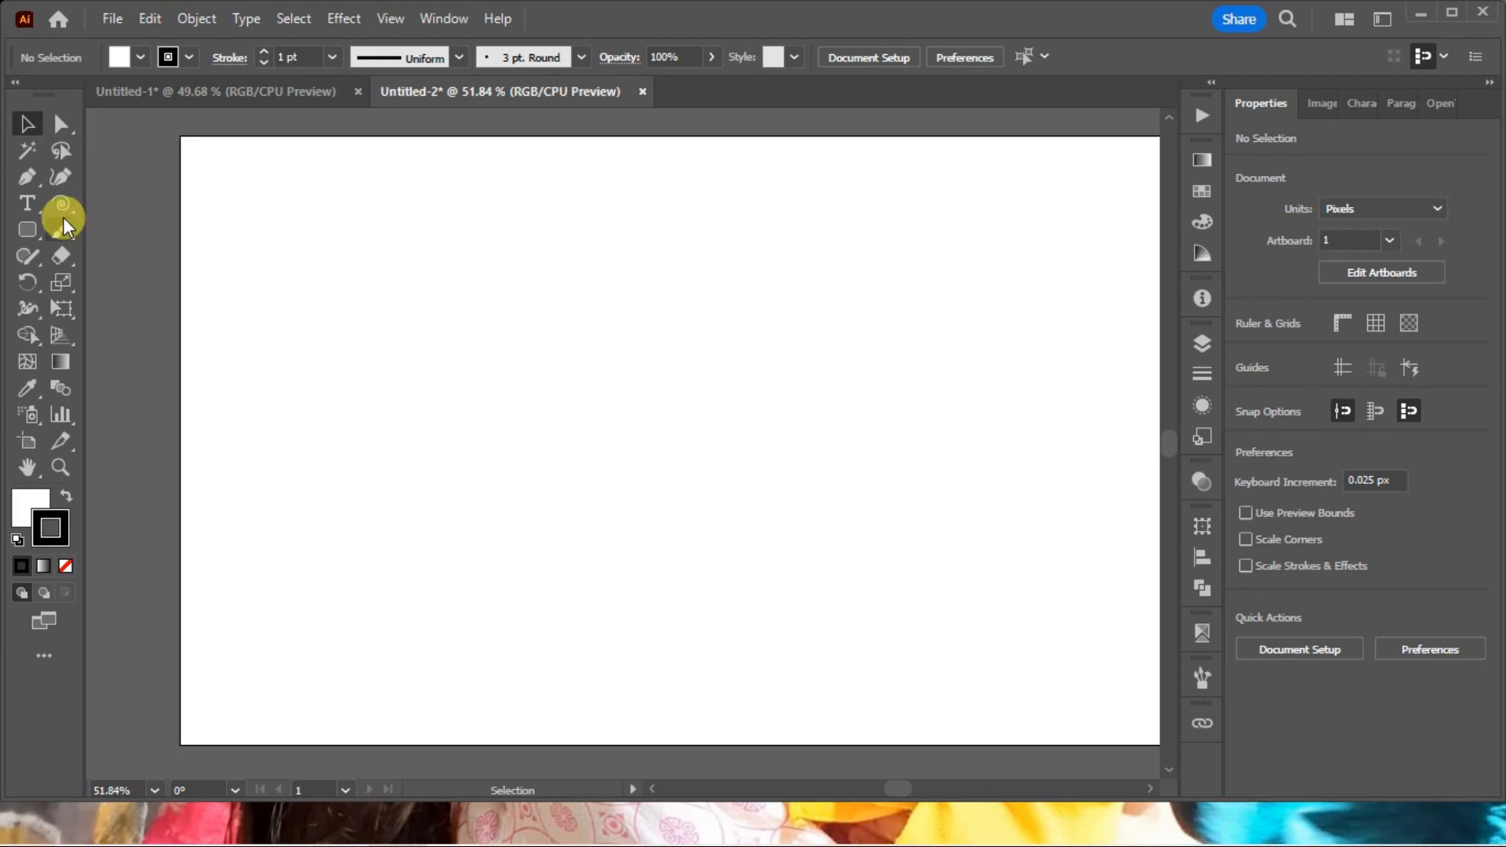
Draw a straight vertical line about 273 px long on the artboard with the Curvature tool, ending in a corner point.
{"action": "left_click", "coordinate": [64, 179]}
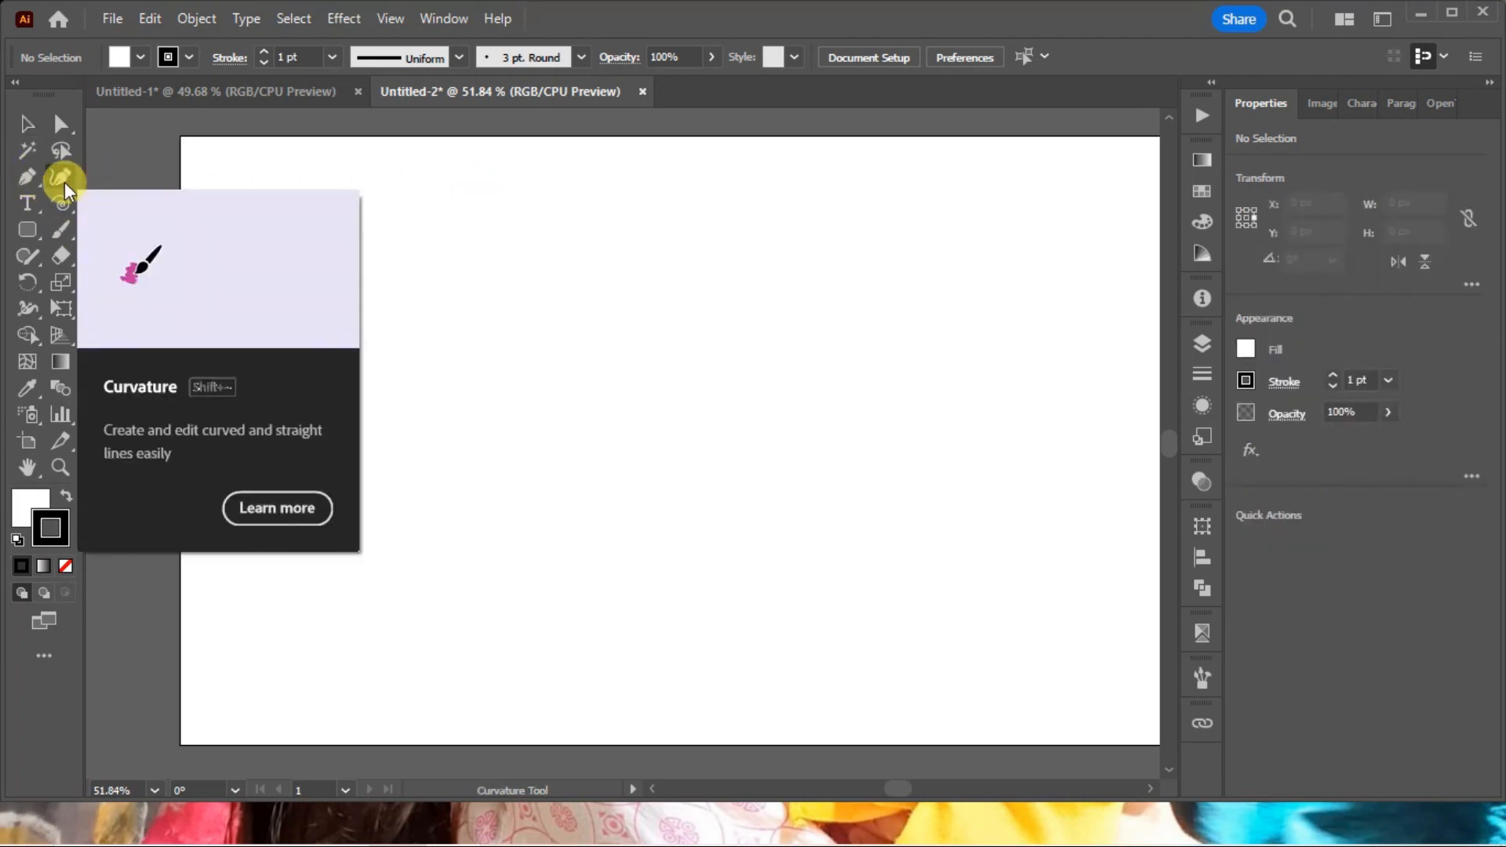
{"action": "left_click", "coordinate": [581, 265]}
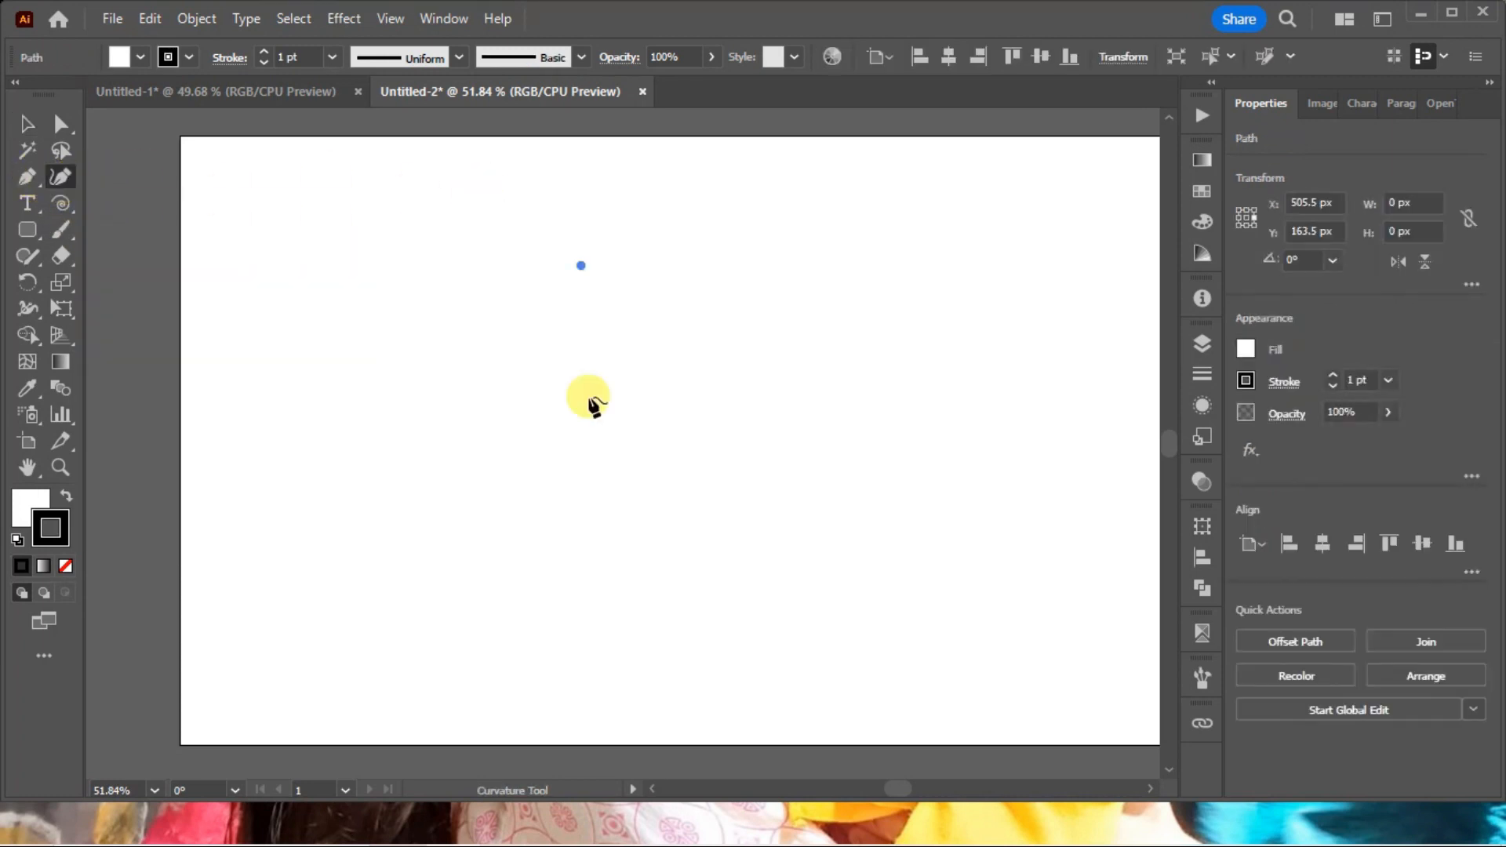
{"action": "left_click", "coordinate": [576, 477]}
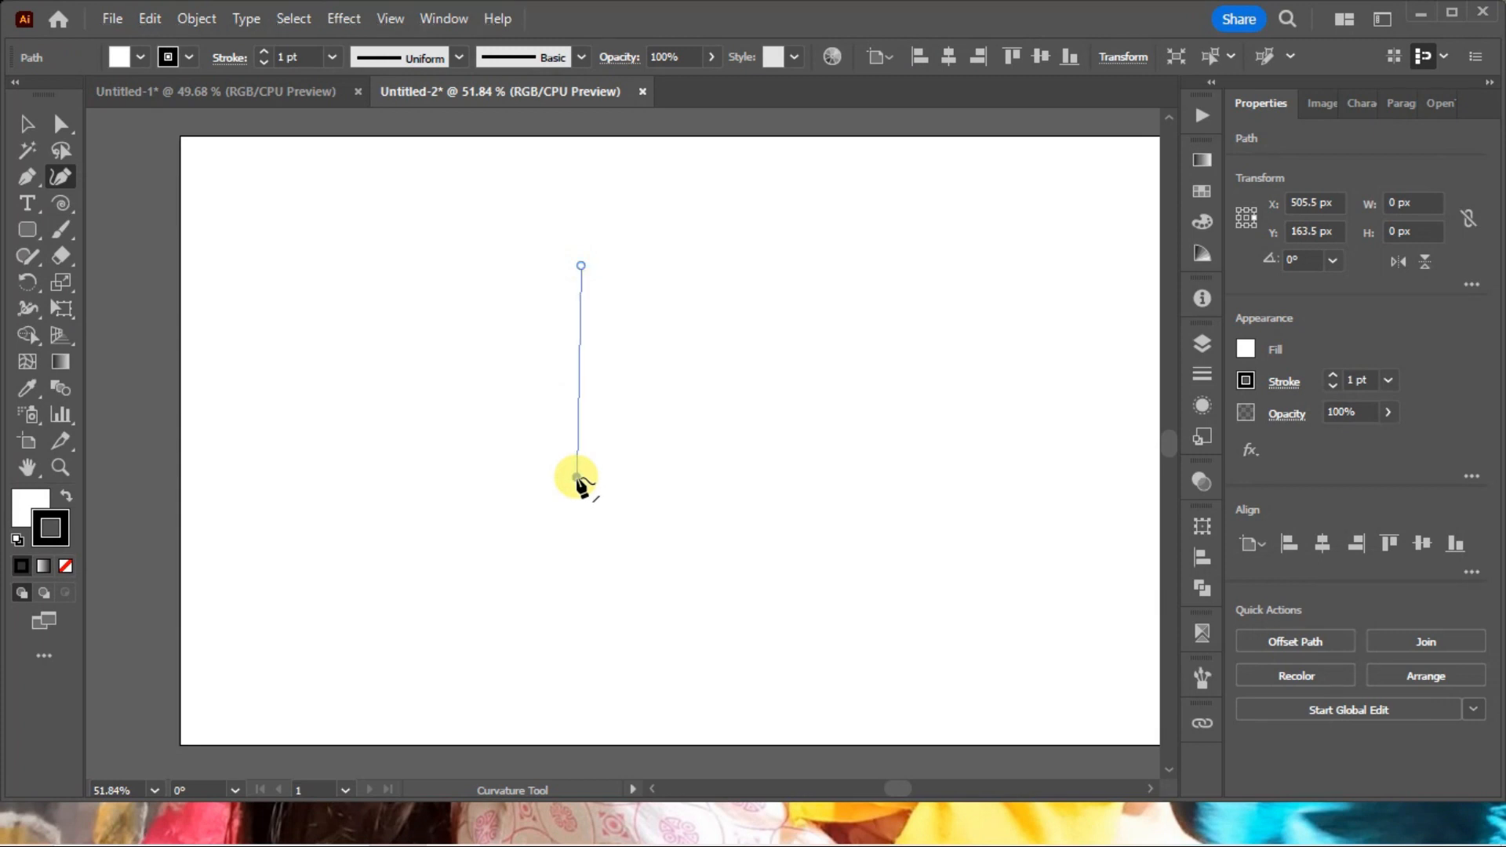
{"action": "key", "text": "ctrl+z"}
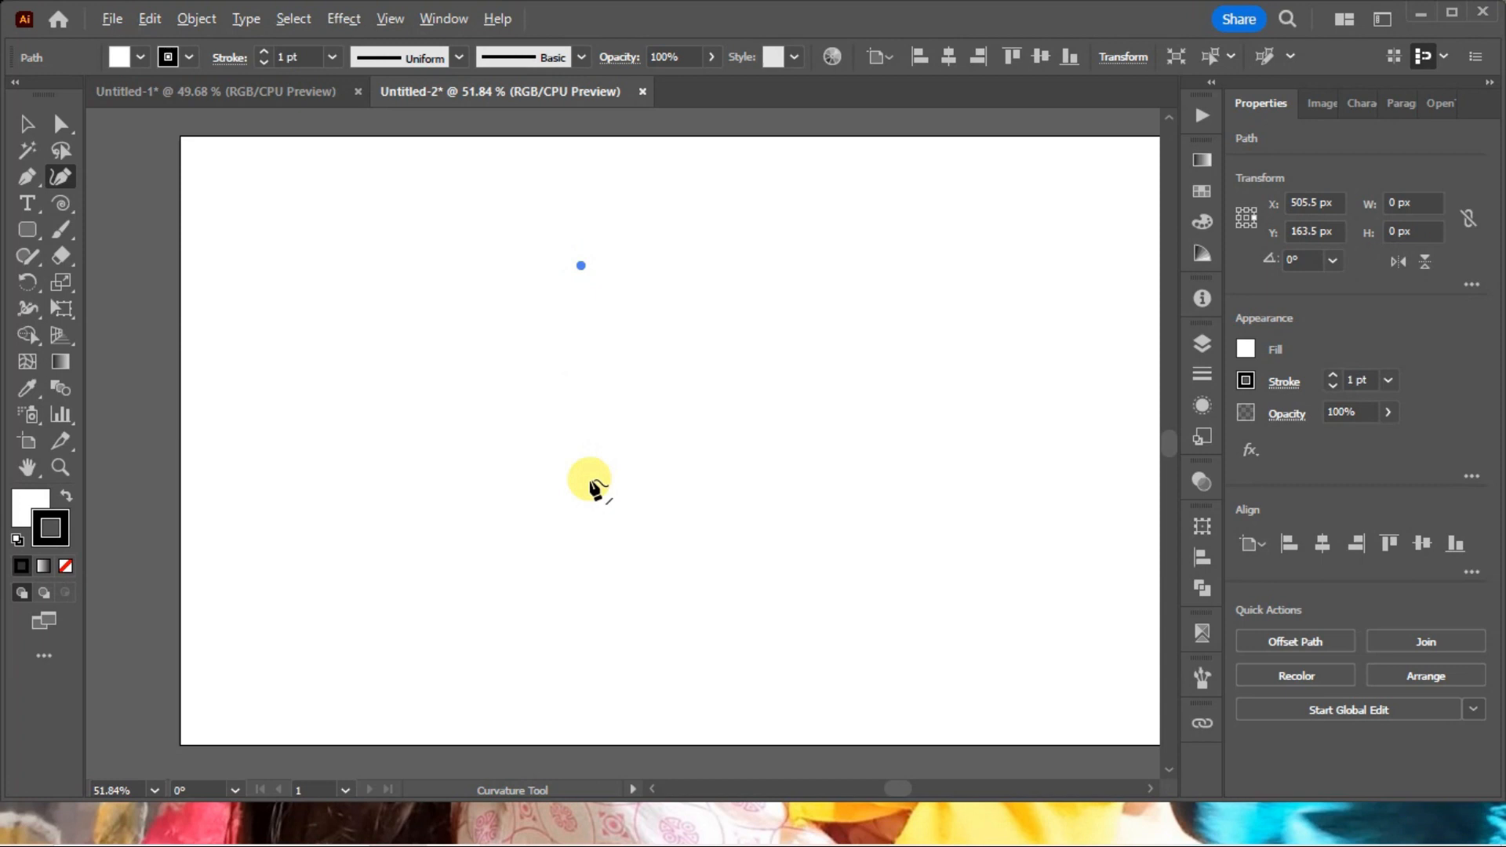
{"action": "left_click", "coordinate": [587, 482]}
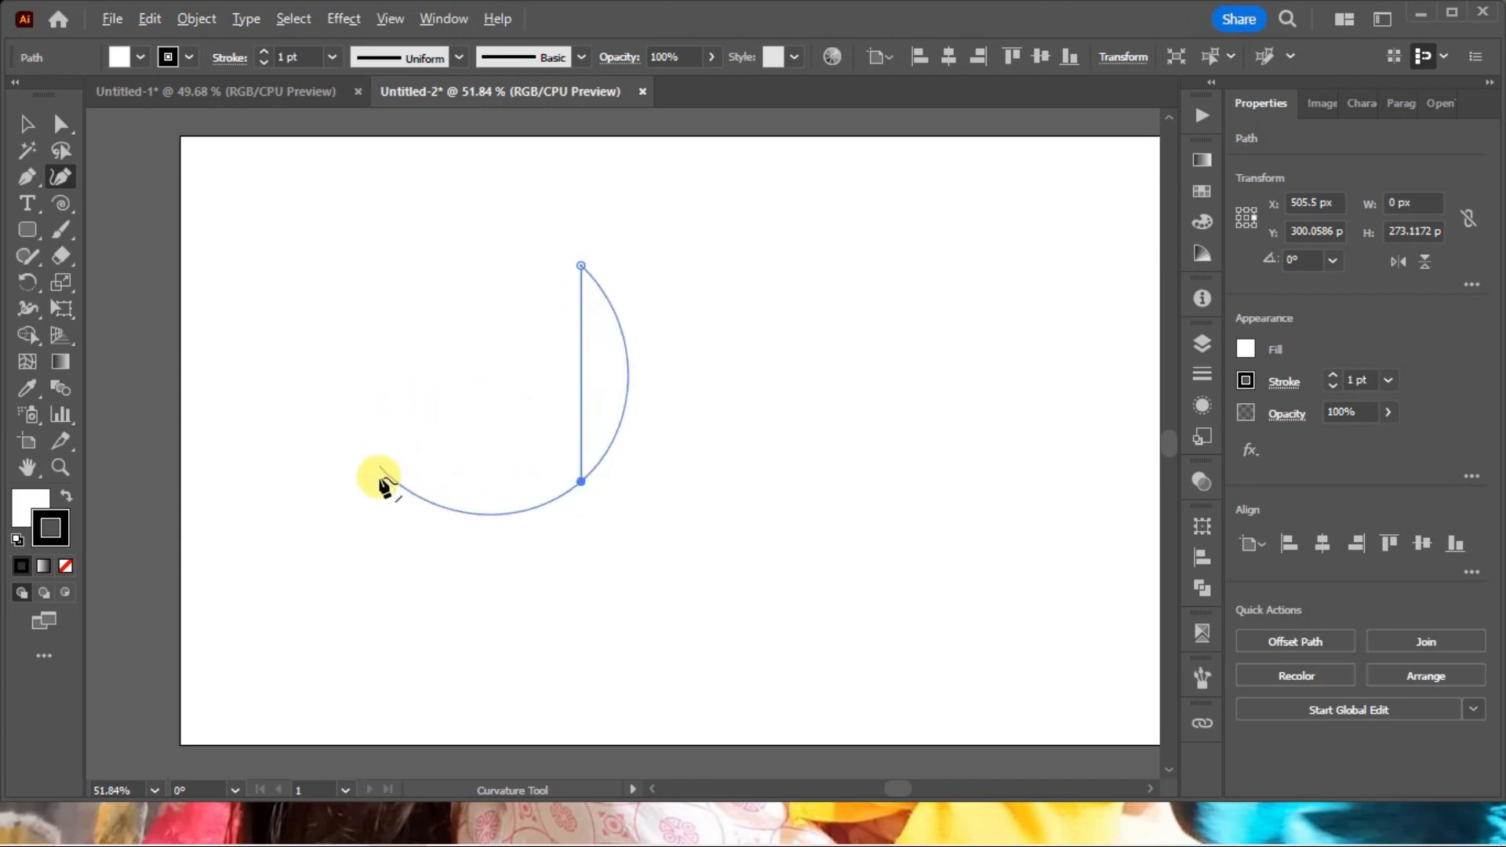
{"action": "double_click", "coordinate": [580, 480]}
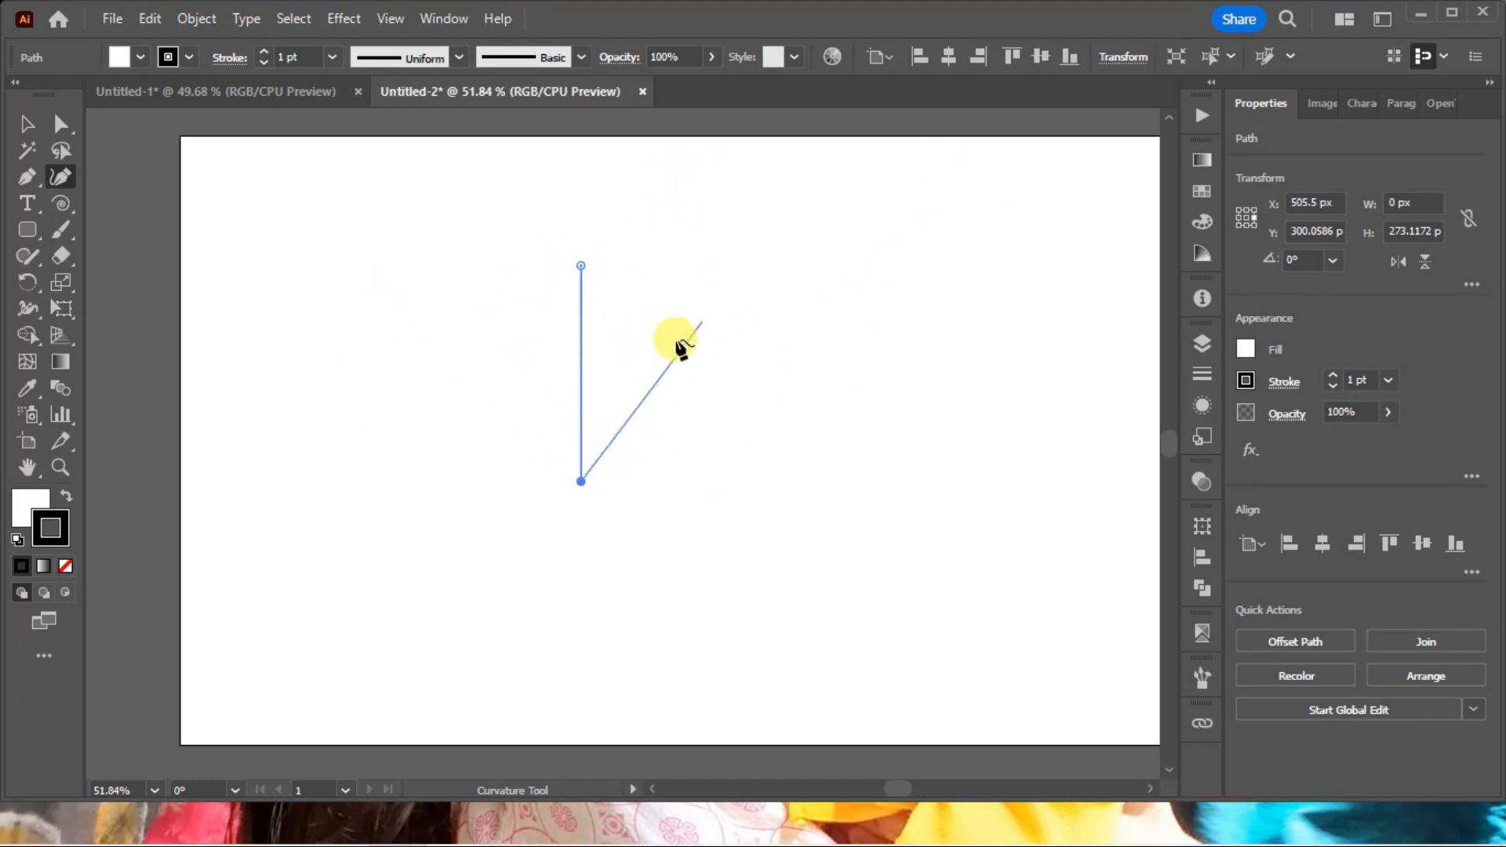
{"action": "key", "text": "ctrl"}
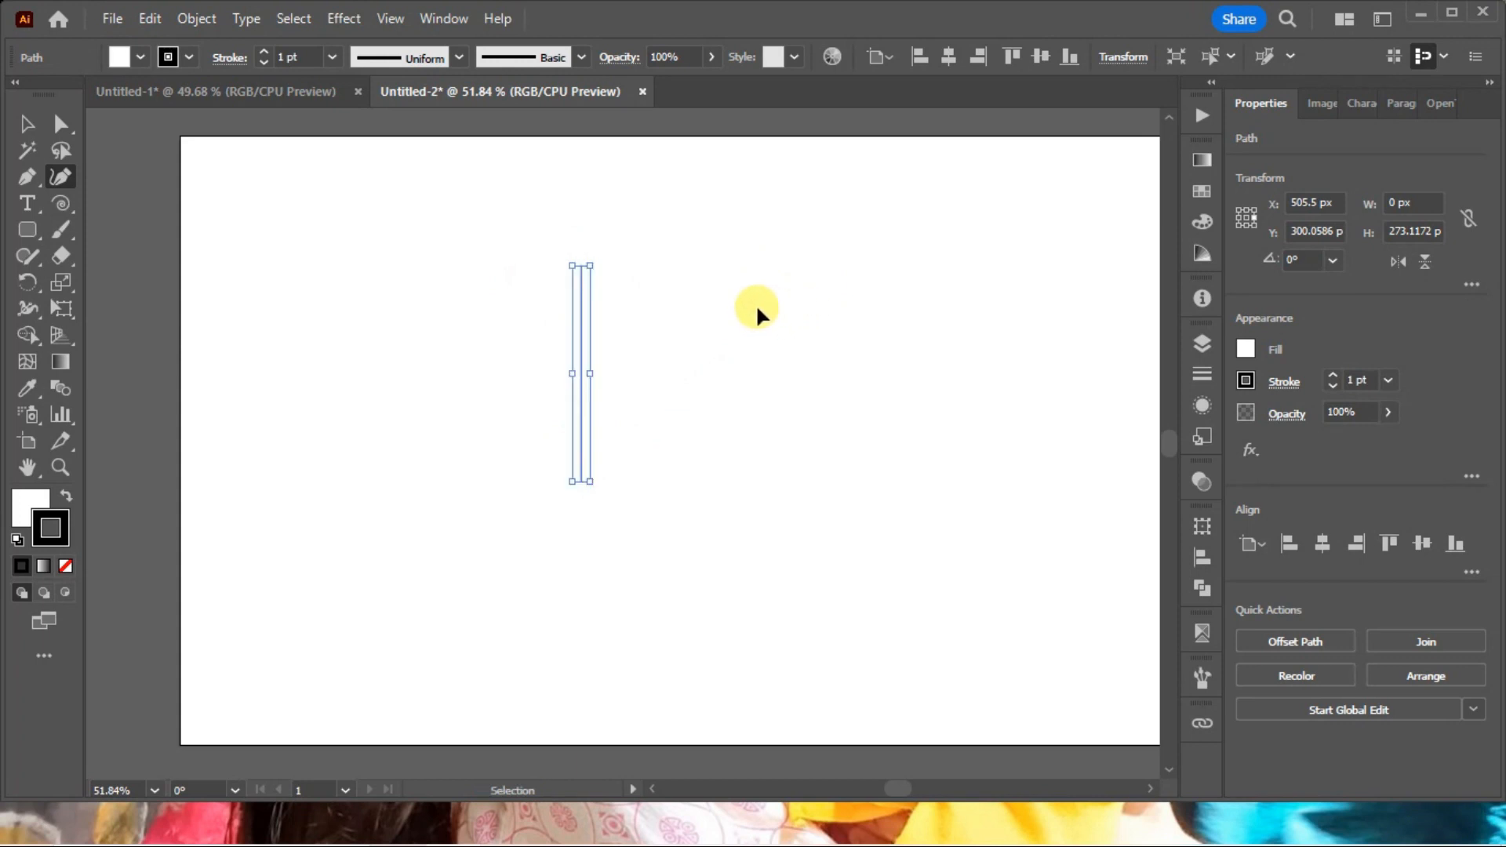
{"action": "left_click", "coordinate": [755, 299], "text": "ctrl"}
Duplicate the vertical line slightly to its left and rotate the copy by 90°.
{"action": "left_click", "coordinate": [60, 123]}
{"action": "left_click_drag", "start_coordinate": [497, 235], "coordinate": [708, 420]}
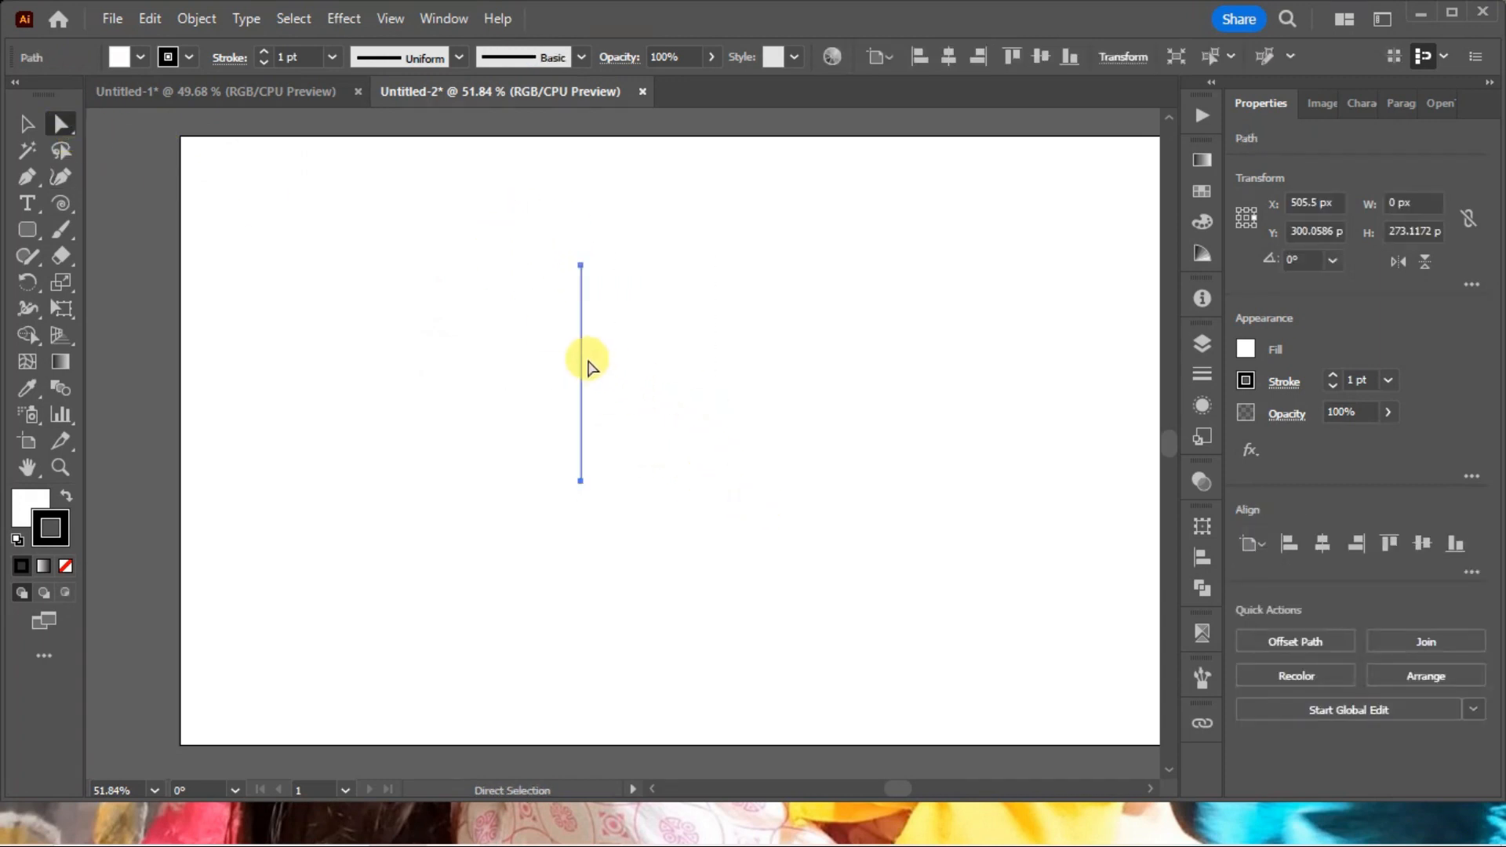
{"action": "left_click_drag", "start_coordinate": [582, 357], "coordinate": [565, 362]}
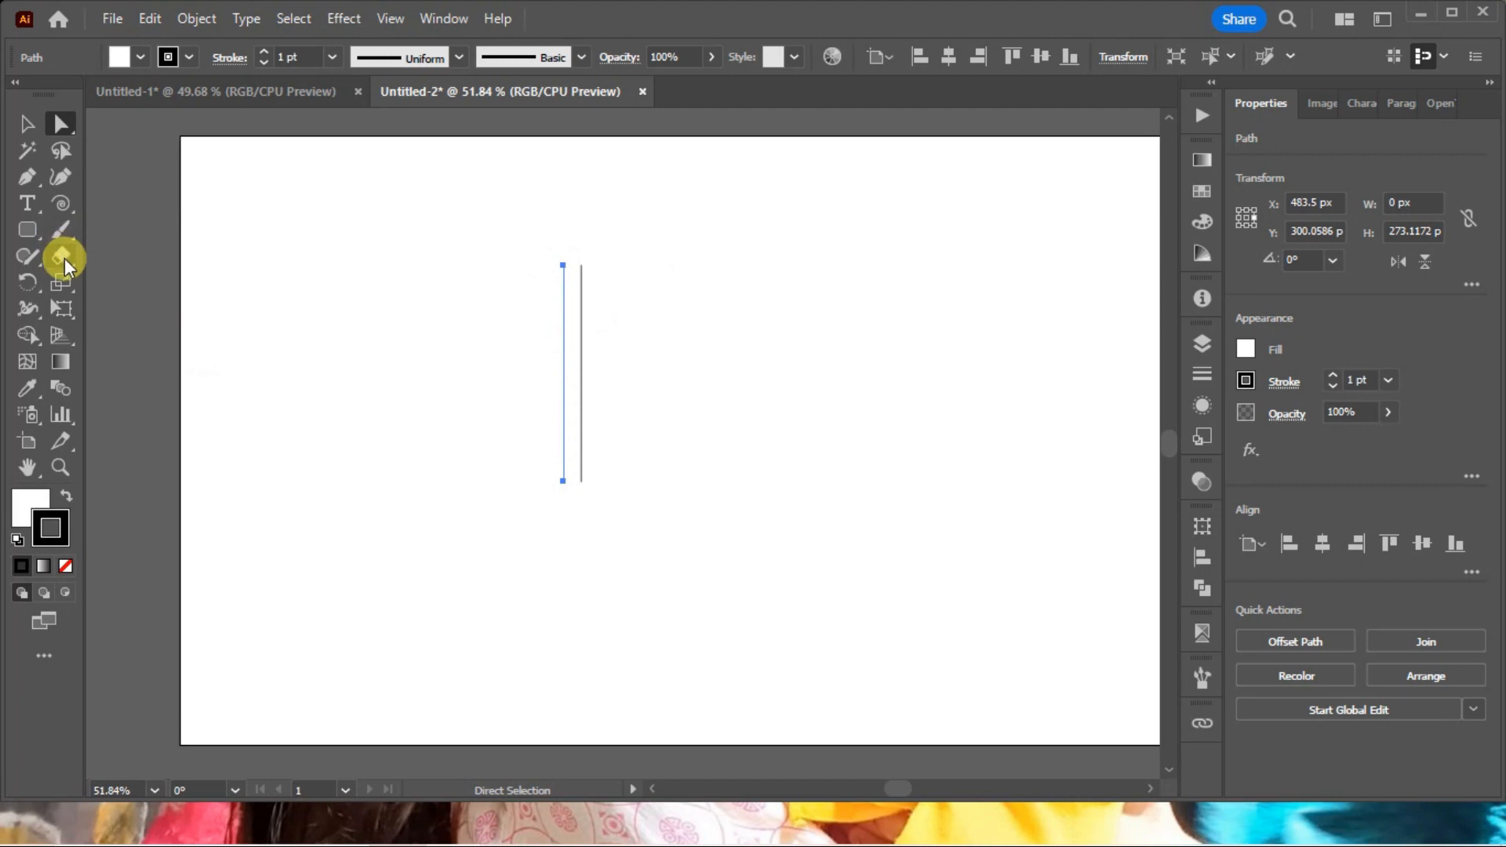
{"action": "double_click", "coordinate": [28, 282]}
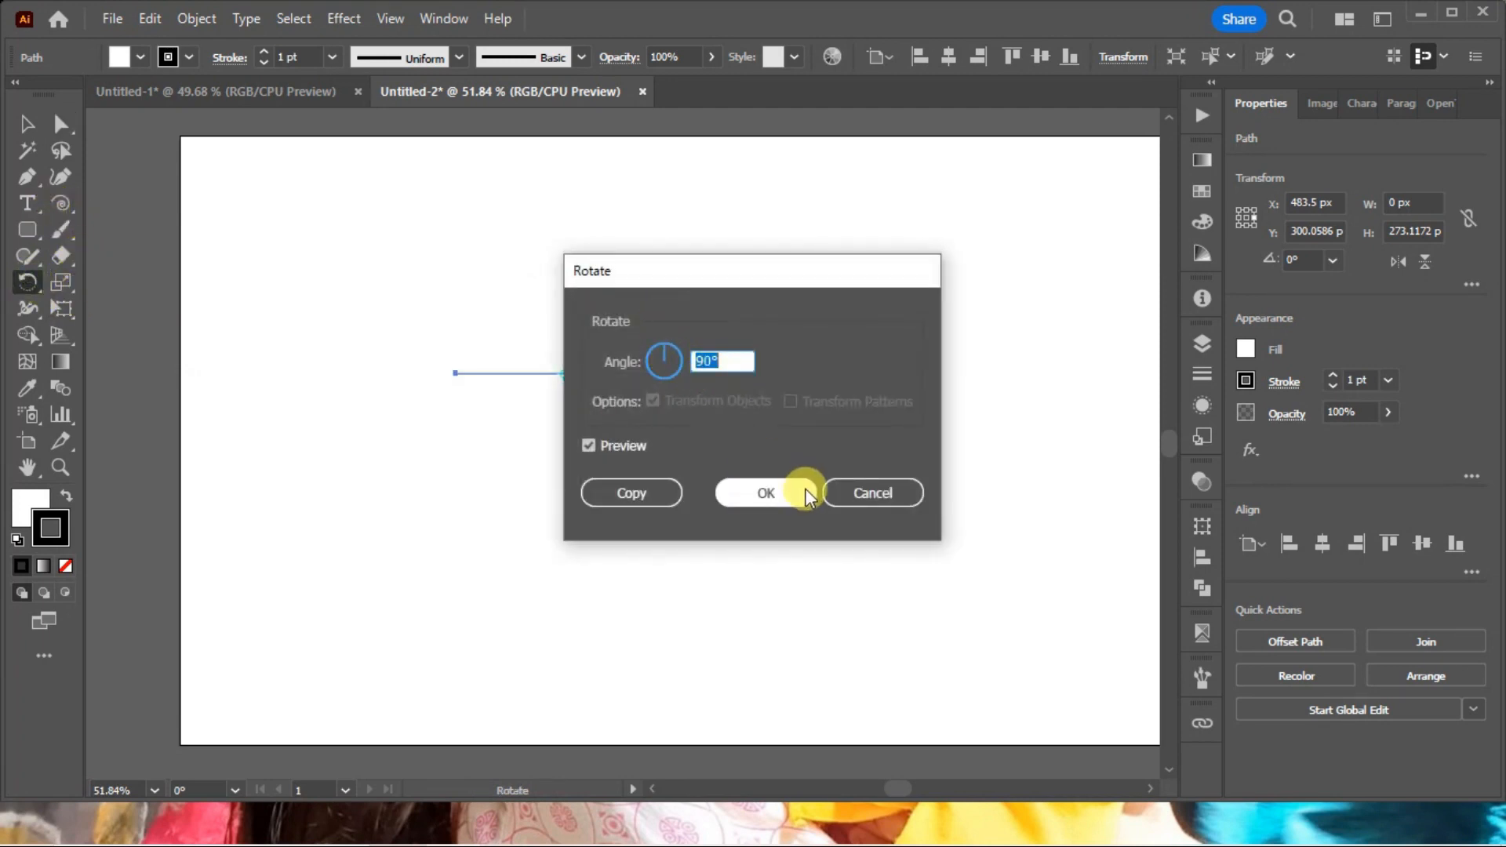
{"action": "left_click", "coordinate": [766, 493]}
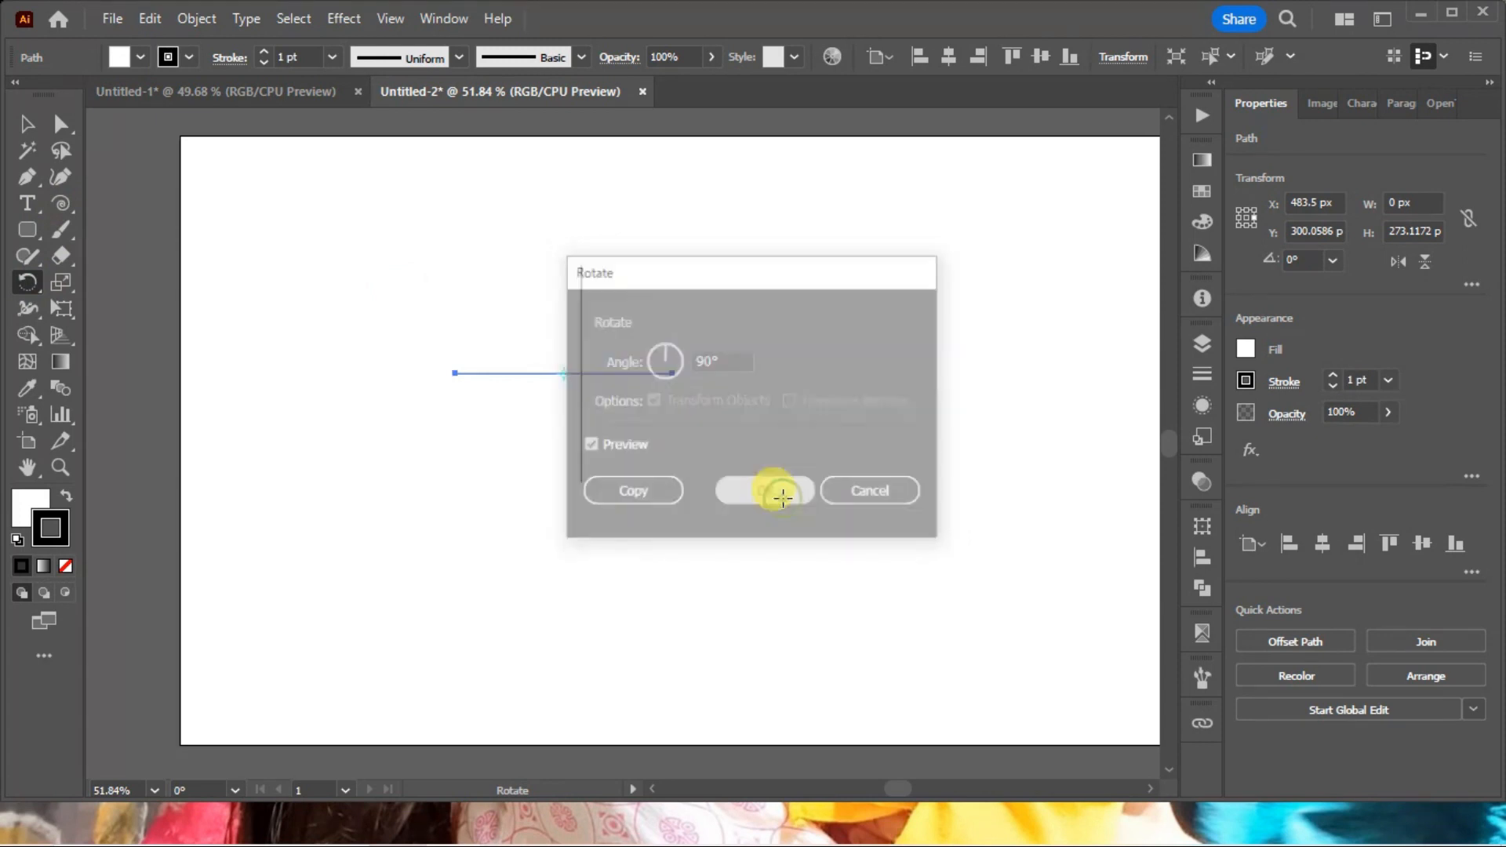
Centre the vertical and horizontal lines on each other to form a symmetrical cross.
{"action": "left_click", "coordinate": [28, 124]}
{"action": "left_click_drag", "start_coordinate": [461, 242], "coordinate": [737, 455]}
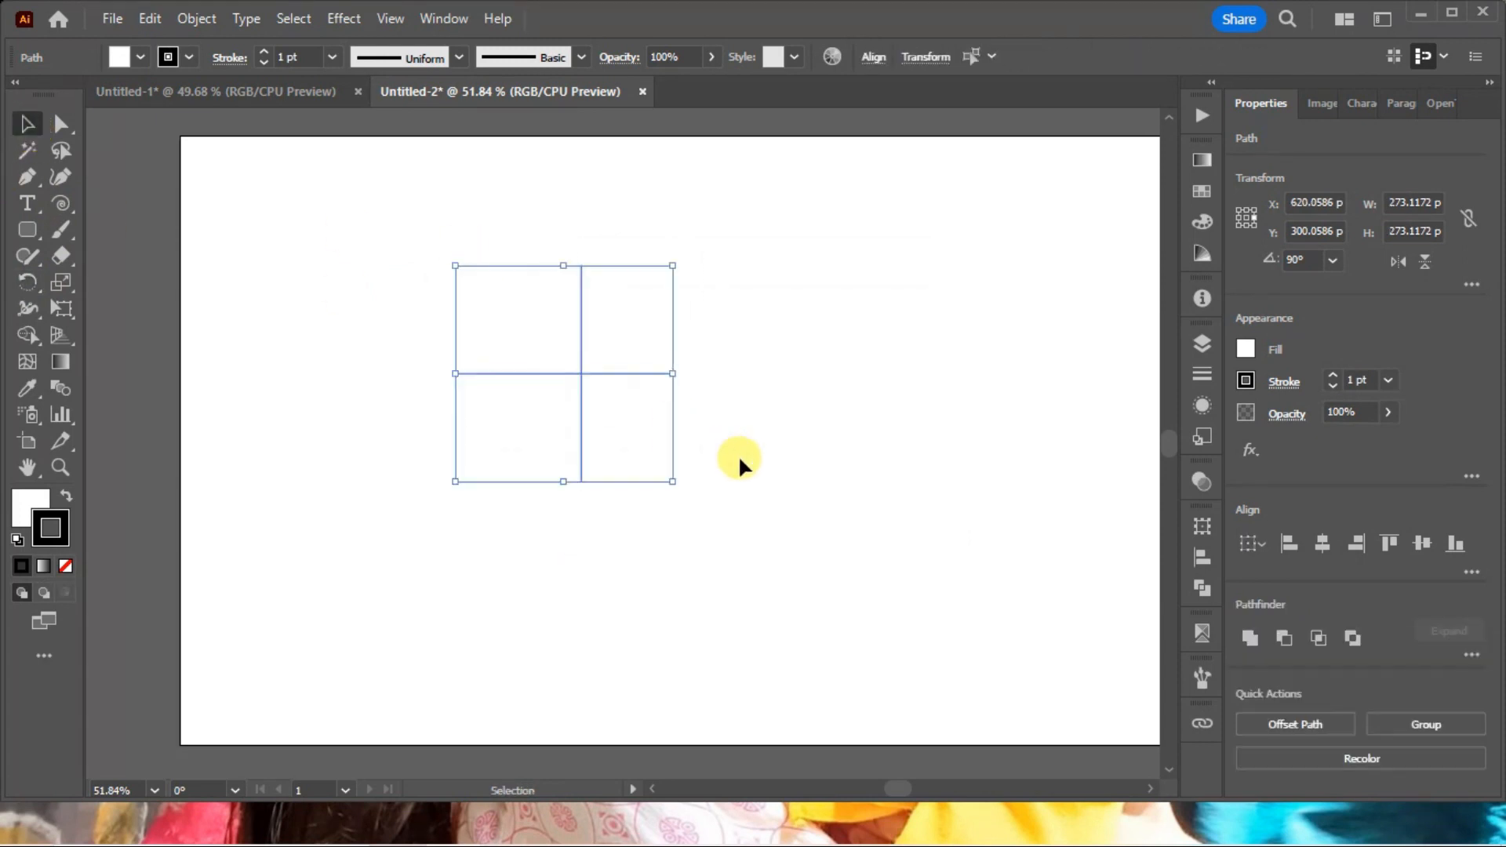
{"action": "left_click", "coordinate": [1321, 548]}
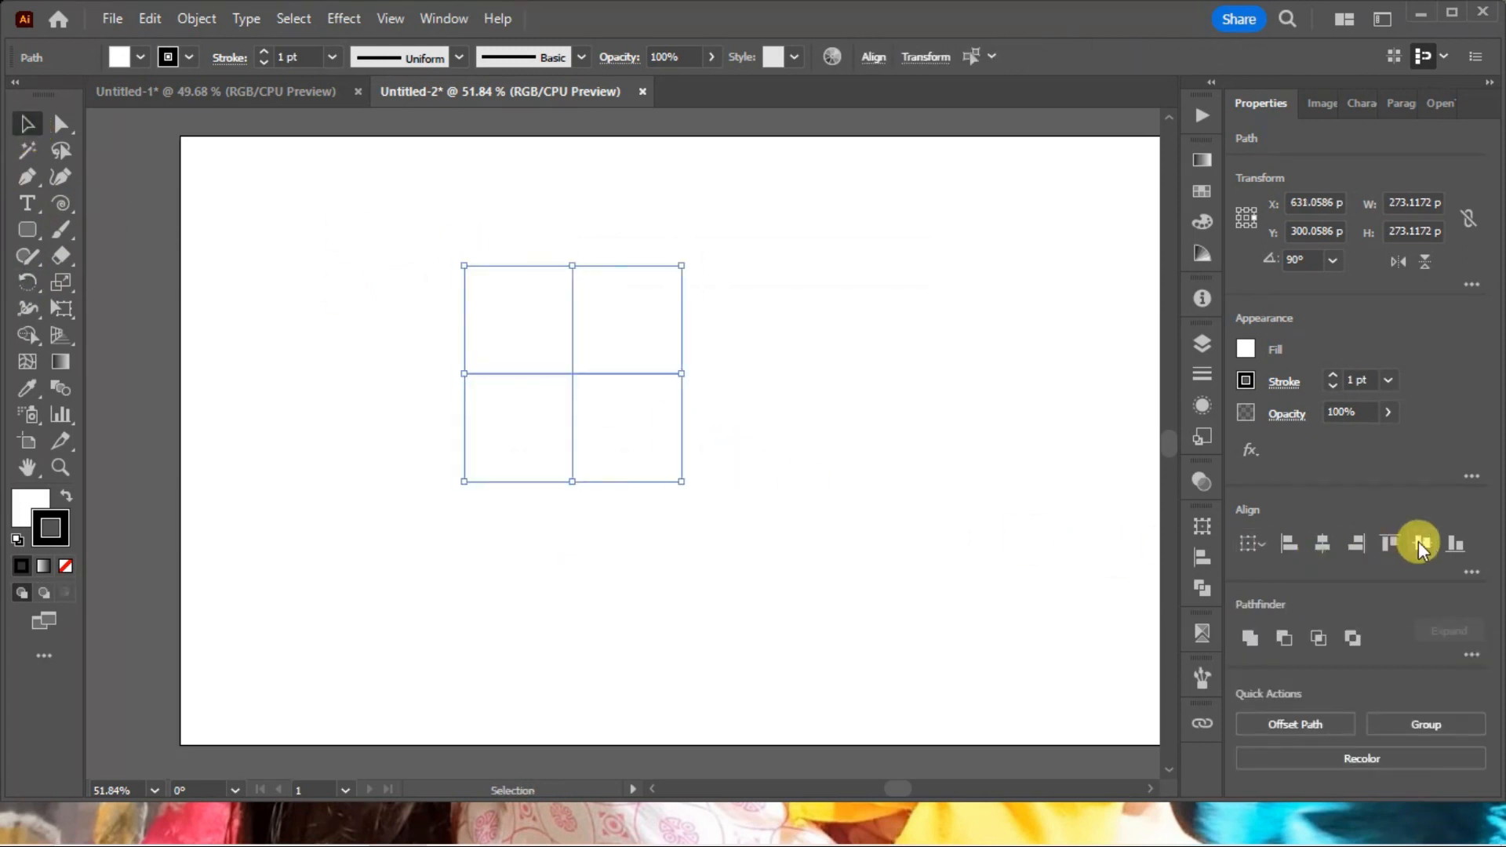
{"action": "left_click", "coordinate": [761, 443]}
{"action": "left_click_drag", "start_coordinate": [416, 249], "coordinate": [761, 506]}
{"action": "right_click", "coordinate": [571, 372]}
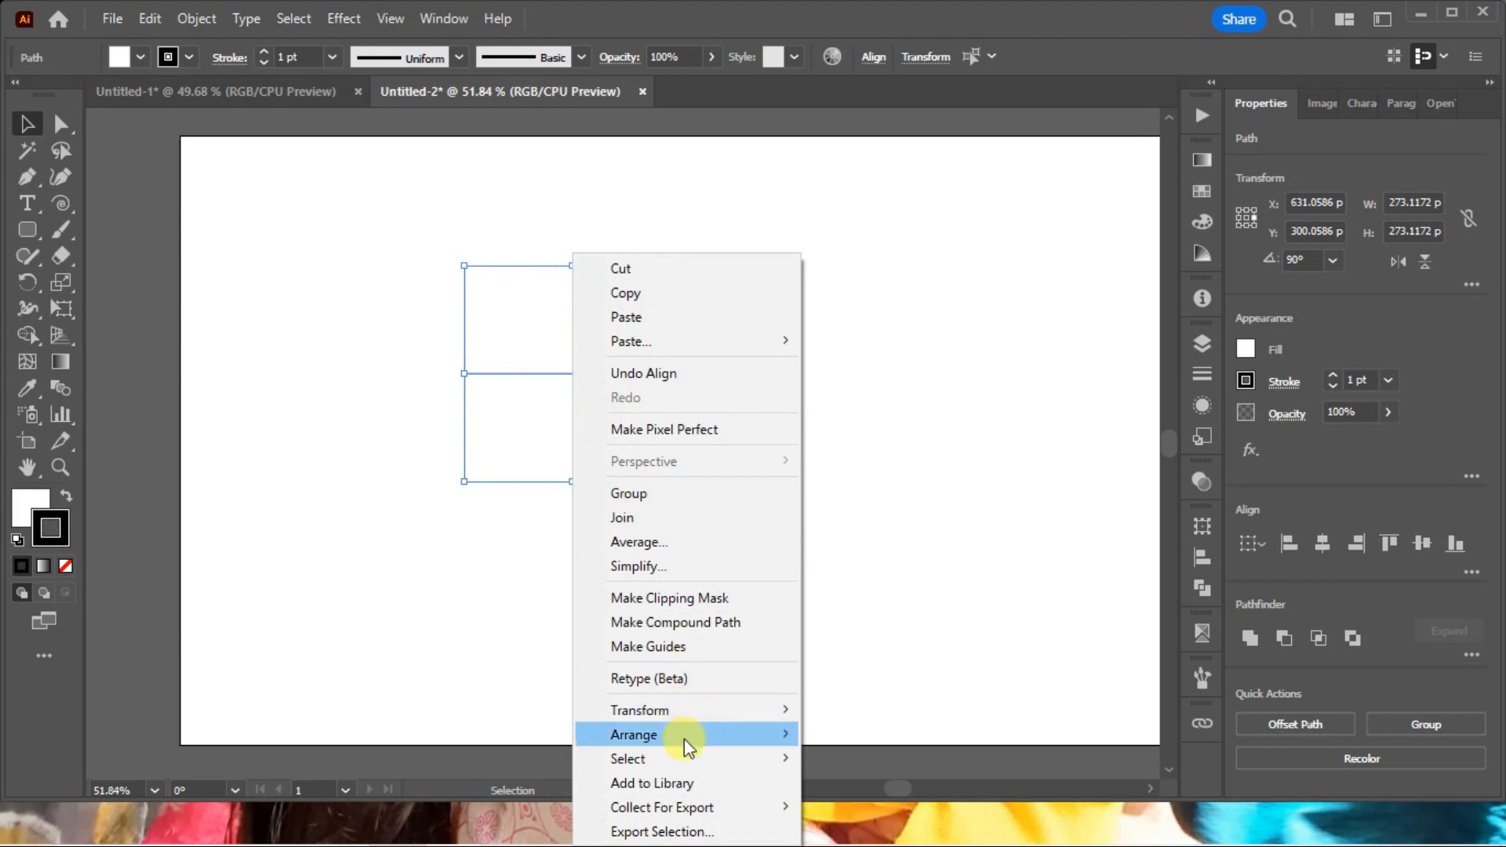
{"action": "mouse_move", "coordinate": [684, 739]}
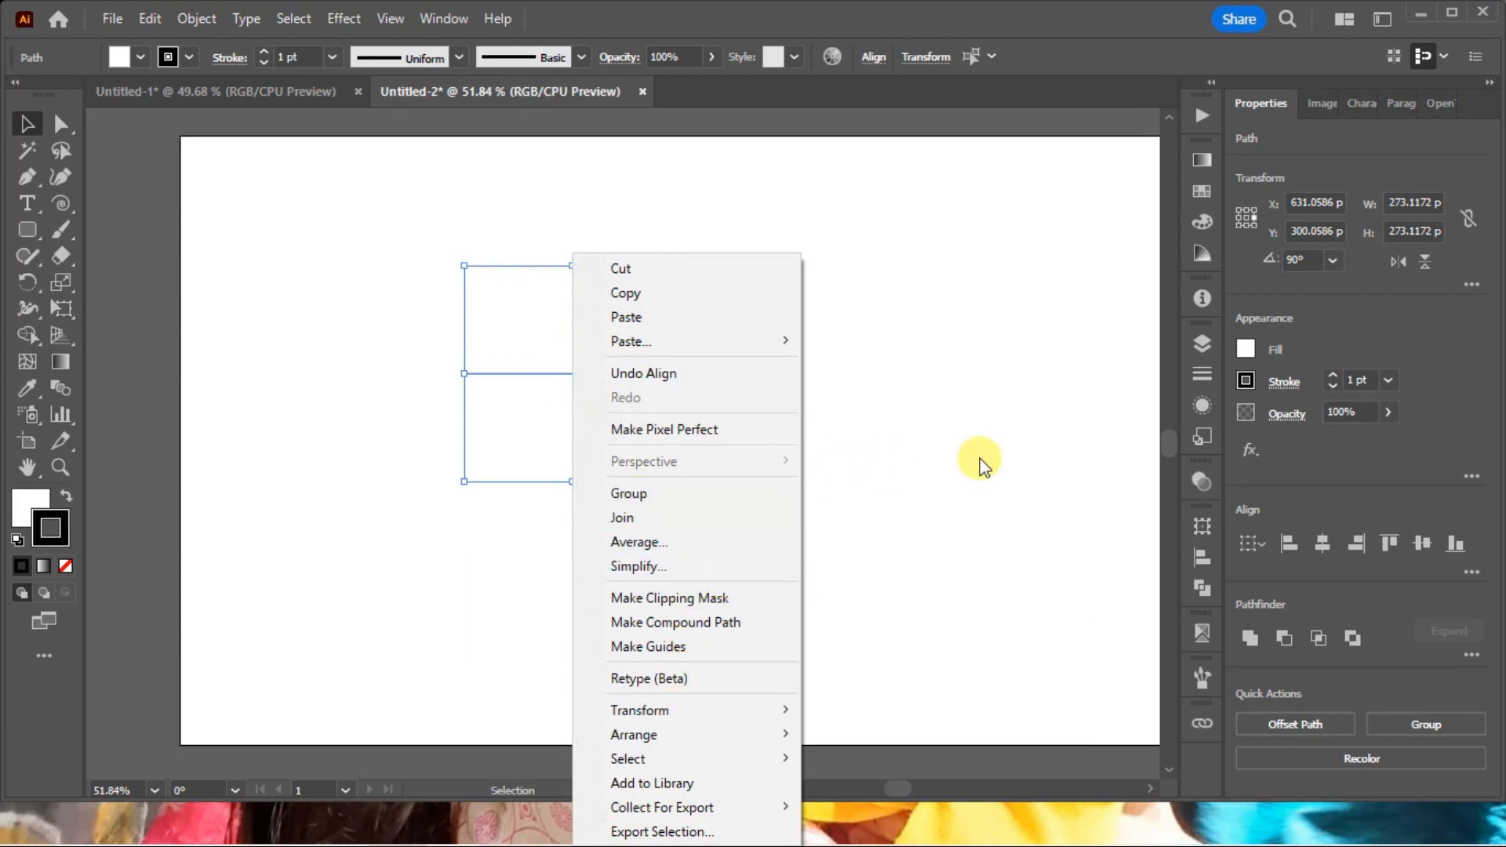
{"action": "left_click", "coordinate": [982, 447]}
{"action": "left_click_drag", "start_coordinate": [852, 499], "coordinate": [421, 246]}
{"action": "key", "text": "a"}
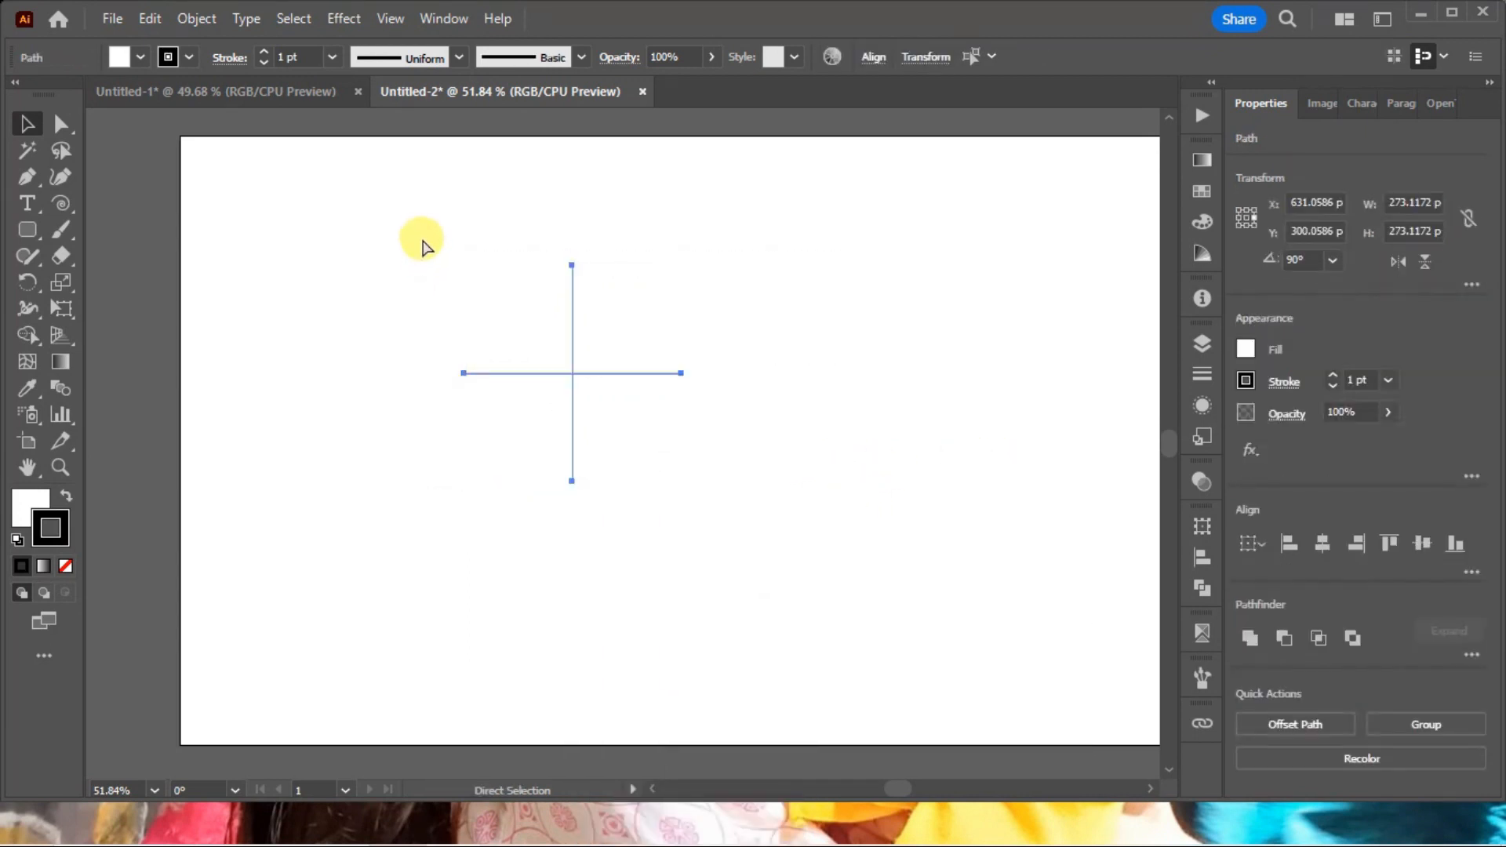
{"action": "left_click", "coordinate": [417, 265]}
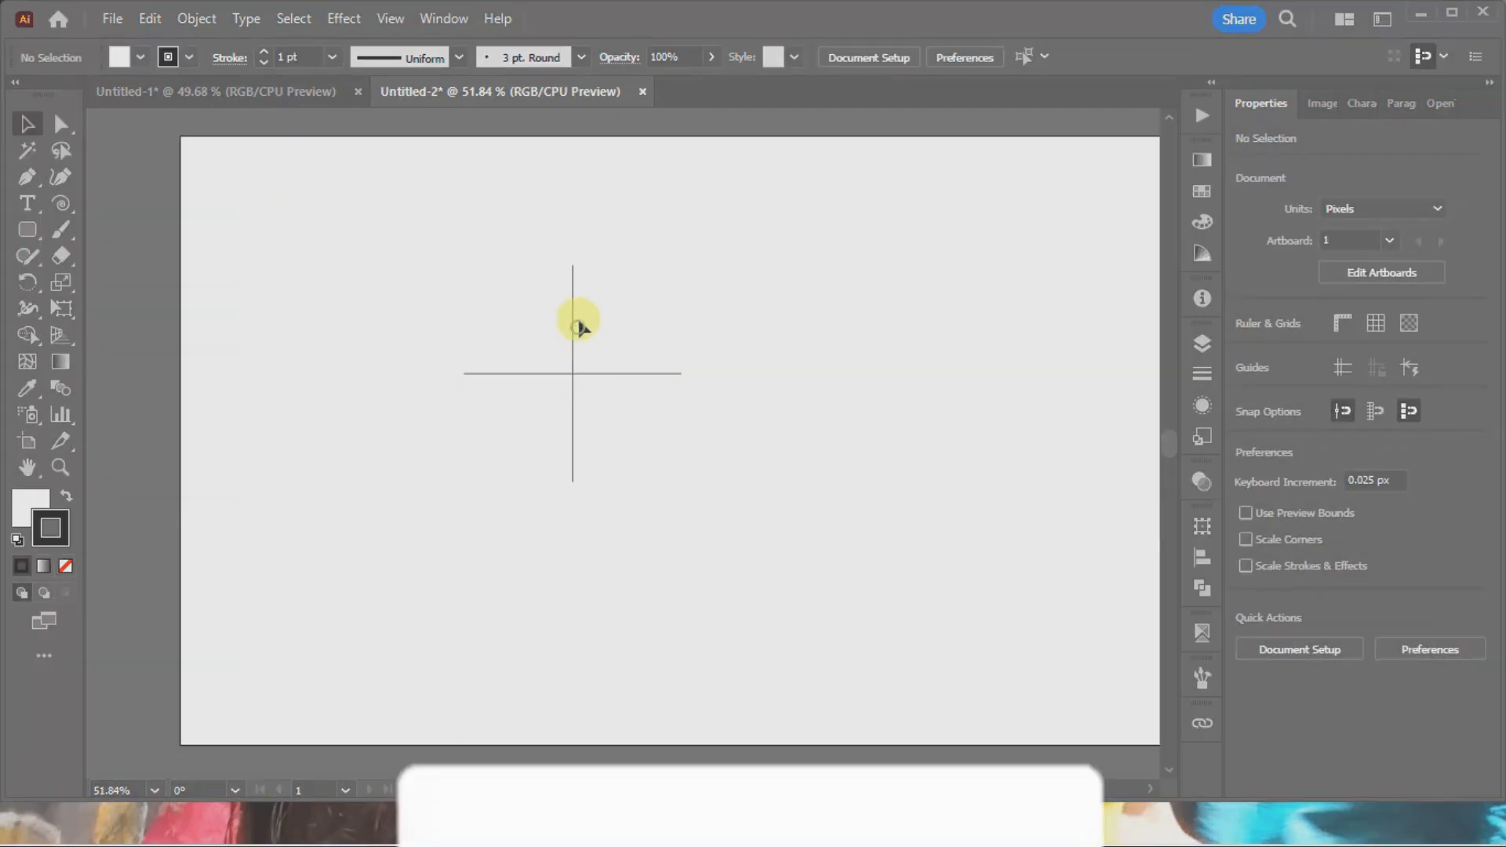
Set up the Curvature tool with no fill and a magenta EC008C stroke (C 0, M 100, Y 0, K 0).
{"action": "left_click", "coordinate": [59, 176]}
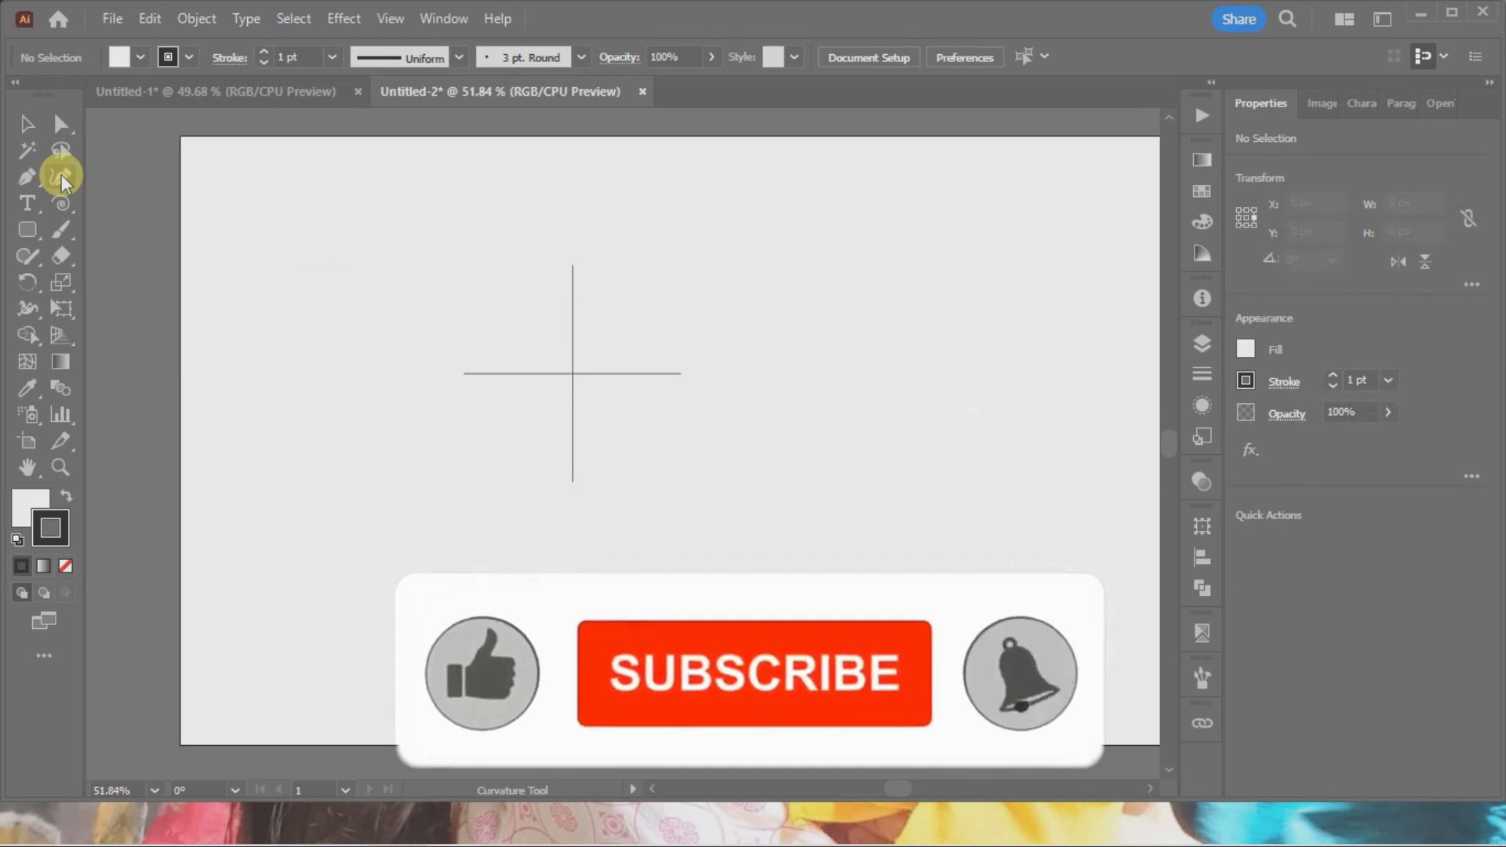
{"action": "left_click", "coordinate": [40, 511]}
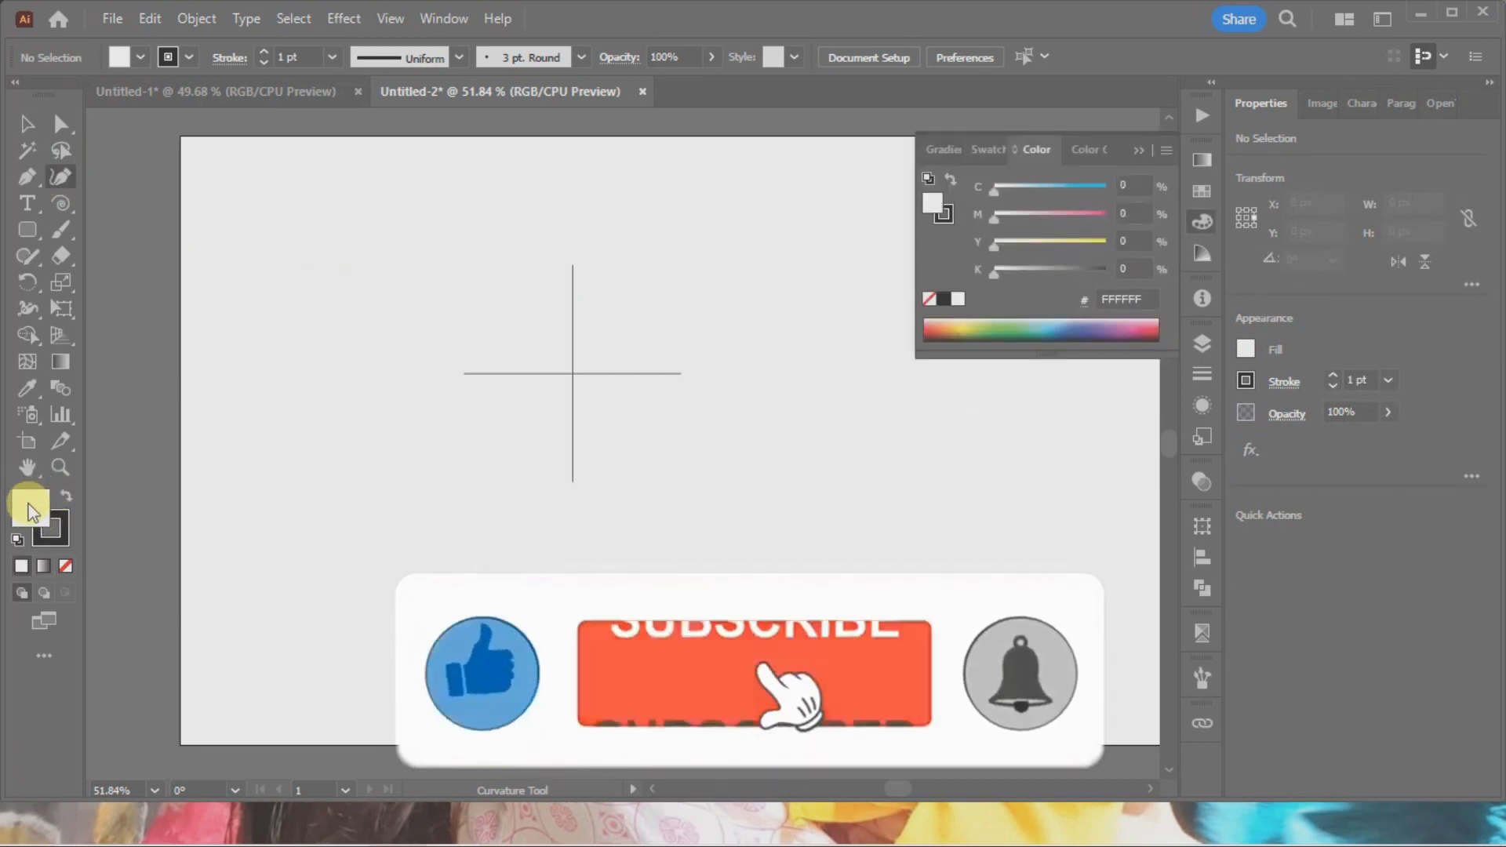
{"action": "left_click", "coordinate": [67, 565]}
{"action": "left_click", "coordinate": [69, 530]}
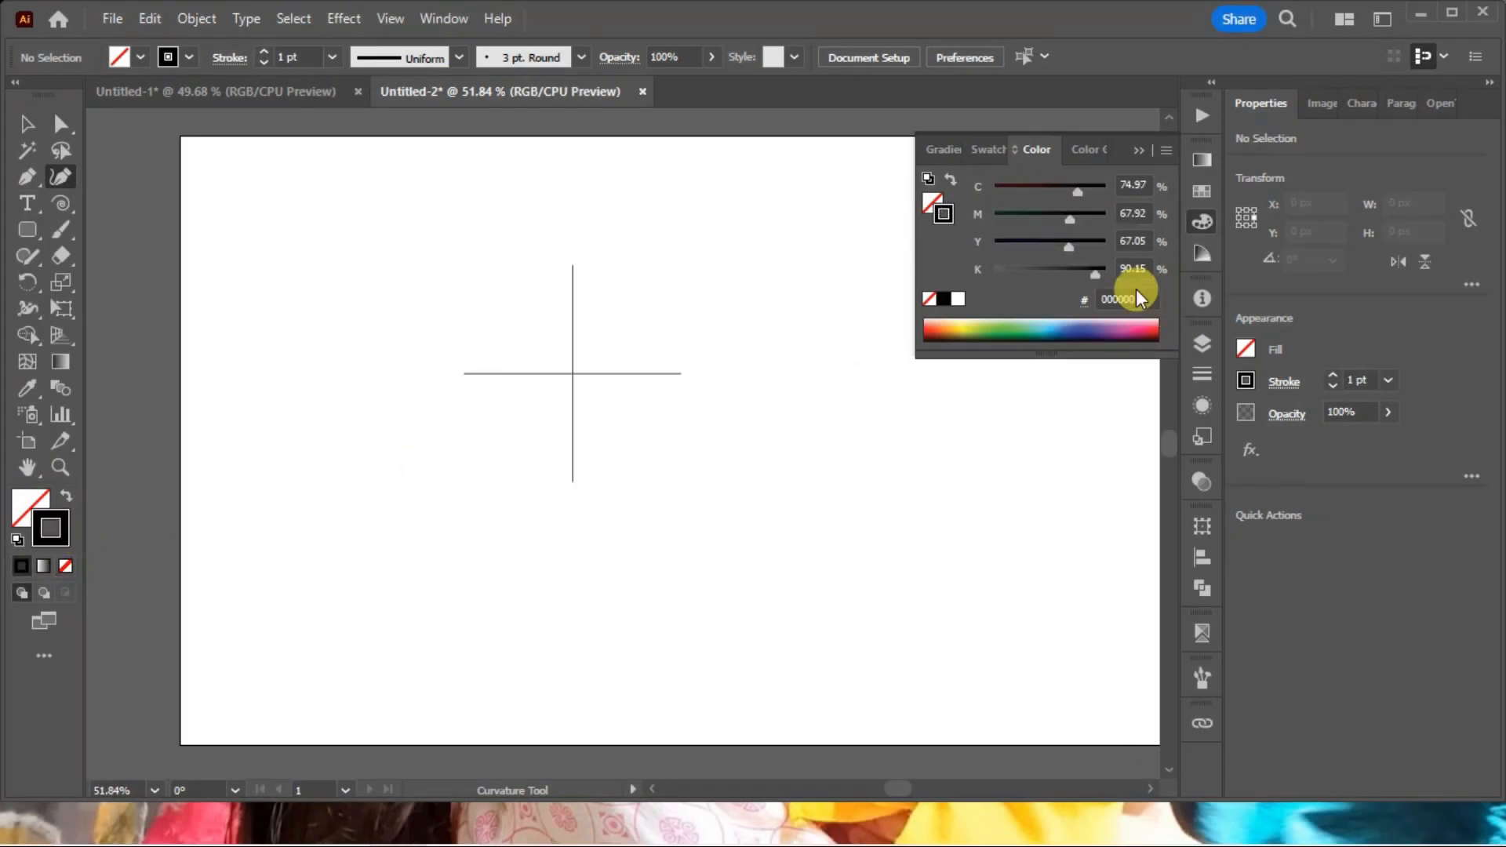
{"action": "mouse_move", "coordinate": [1085, 218]}
{"action": "left_mouse_down"}
{"action": "mouse_move", "coordinate": [1107, 218]}
{"action": "mouse_move", "coordinate": [986, 186]}
{"action": "left_mouse_up"}
{"action": "left_click_drag", "start_coordinate": [1095, 270], "coordinate": [887, 245]}
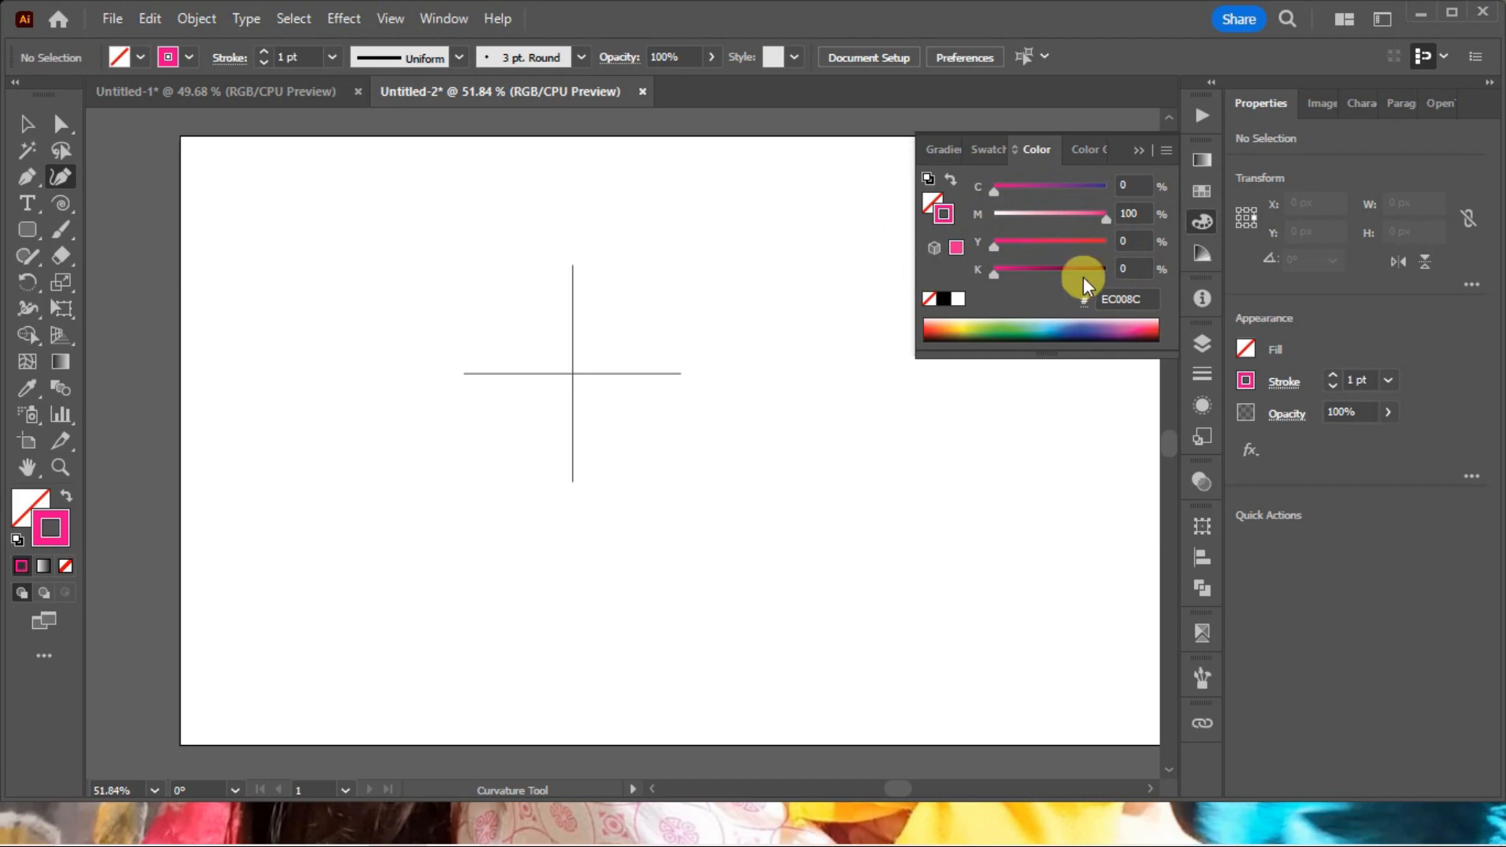
{"action": "left_click", "coordinate": [1198, 223]}
Draw a closed circle about 273 by 275 px with the Curvature tool, through the four end points of the cross.
{"action": "key", "text": "ctrl+space"}
{"action": "left_click_drag", "start_coordinate": [512, 321], "coordinate": [793, 462]}
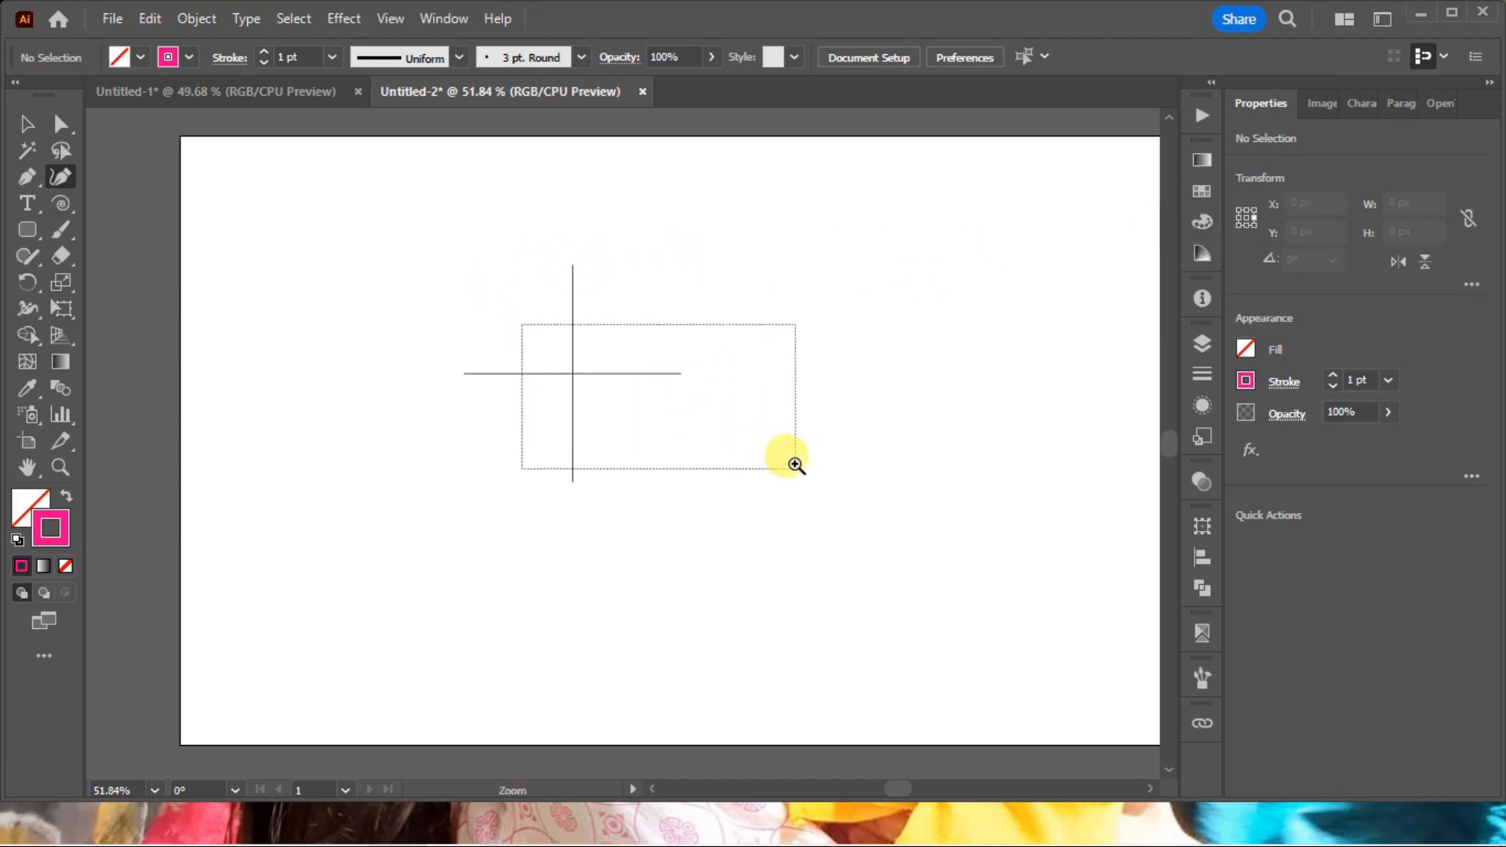
{"action": "left_click_drag", "start_coordinate": [450, 308], "coordinate": [659, 381]}
{"action": "key", "text": "ctrl+minus"}
{"action": "key", "text": "ctrl+minus"}
{"action": "key", "text": "ctrl+minus"}
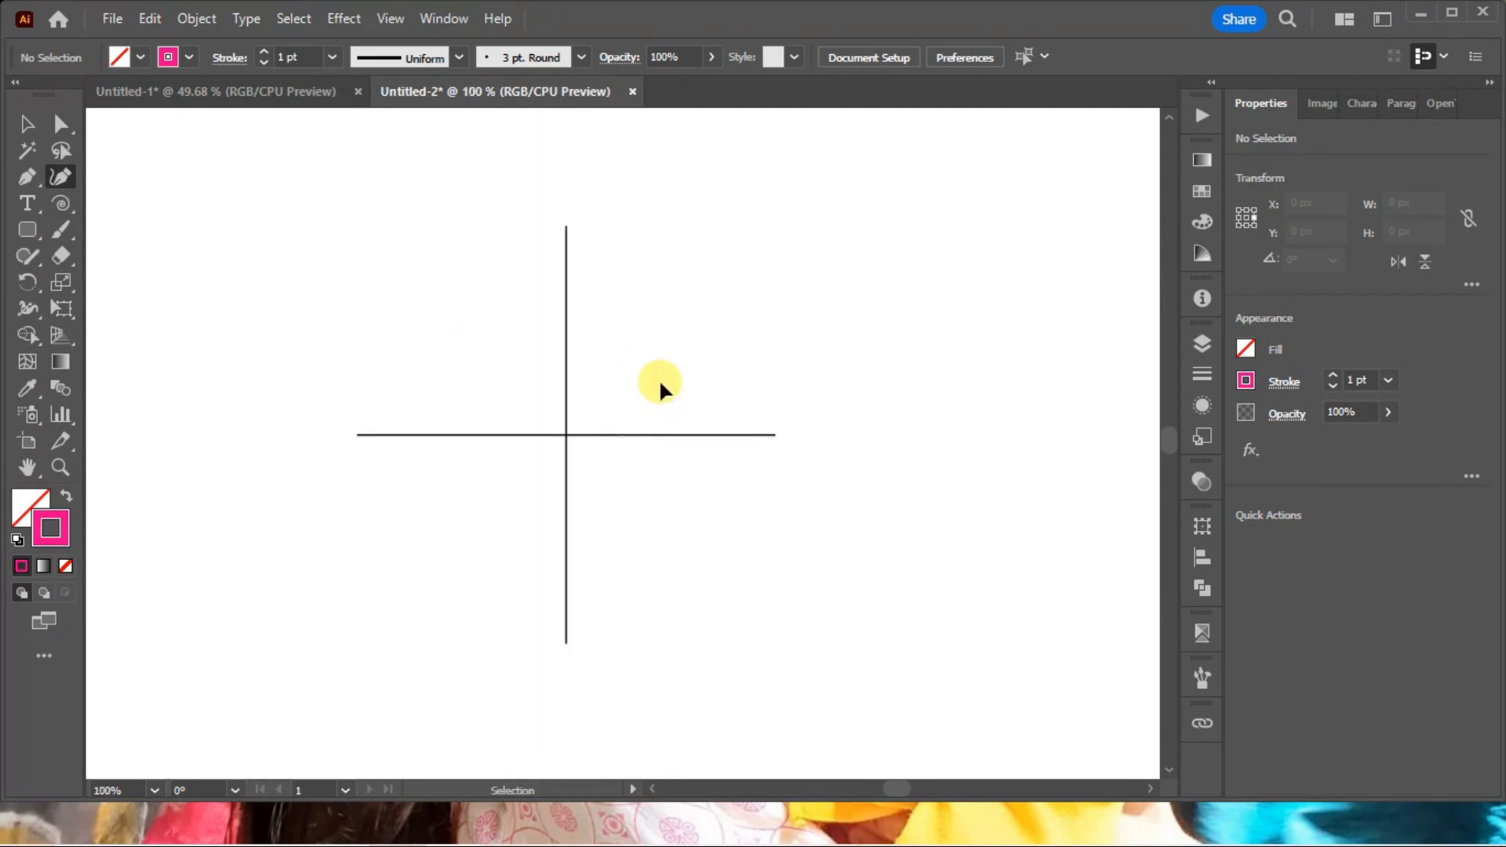
{"action": "key", "text": "ctrl+space"}
{"action": "left_click_drag", "start_coordinate": [288, 189], "coordinate": [1051, 747]}
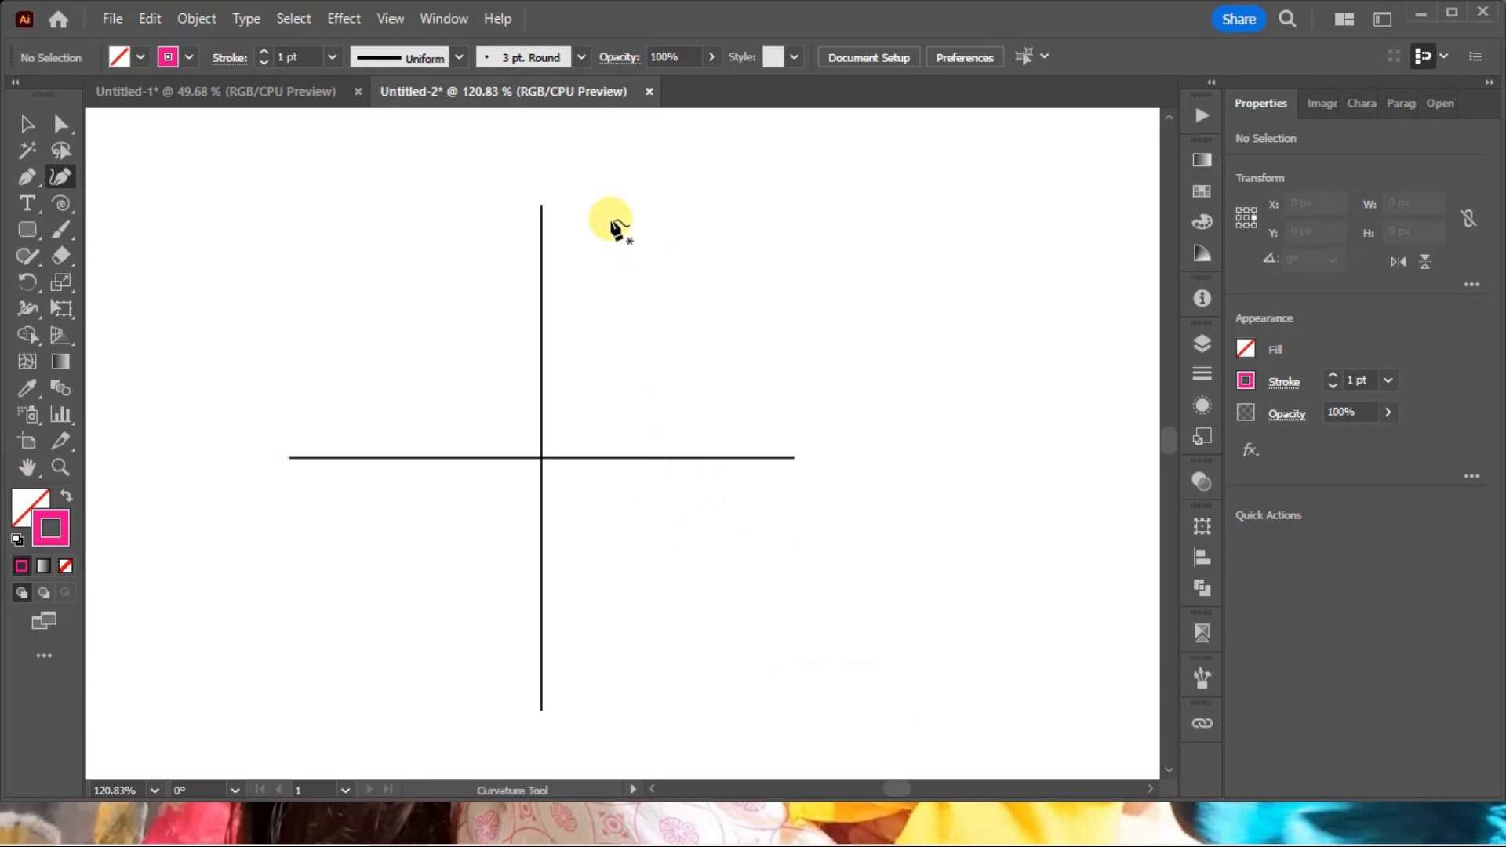
{"action": "left_click", "coordinate": [543, 206]}
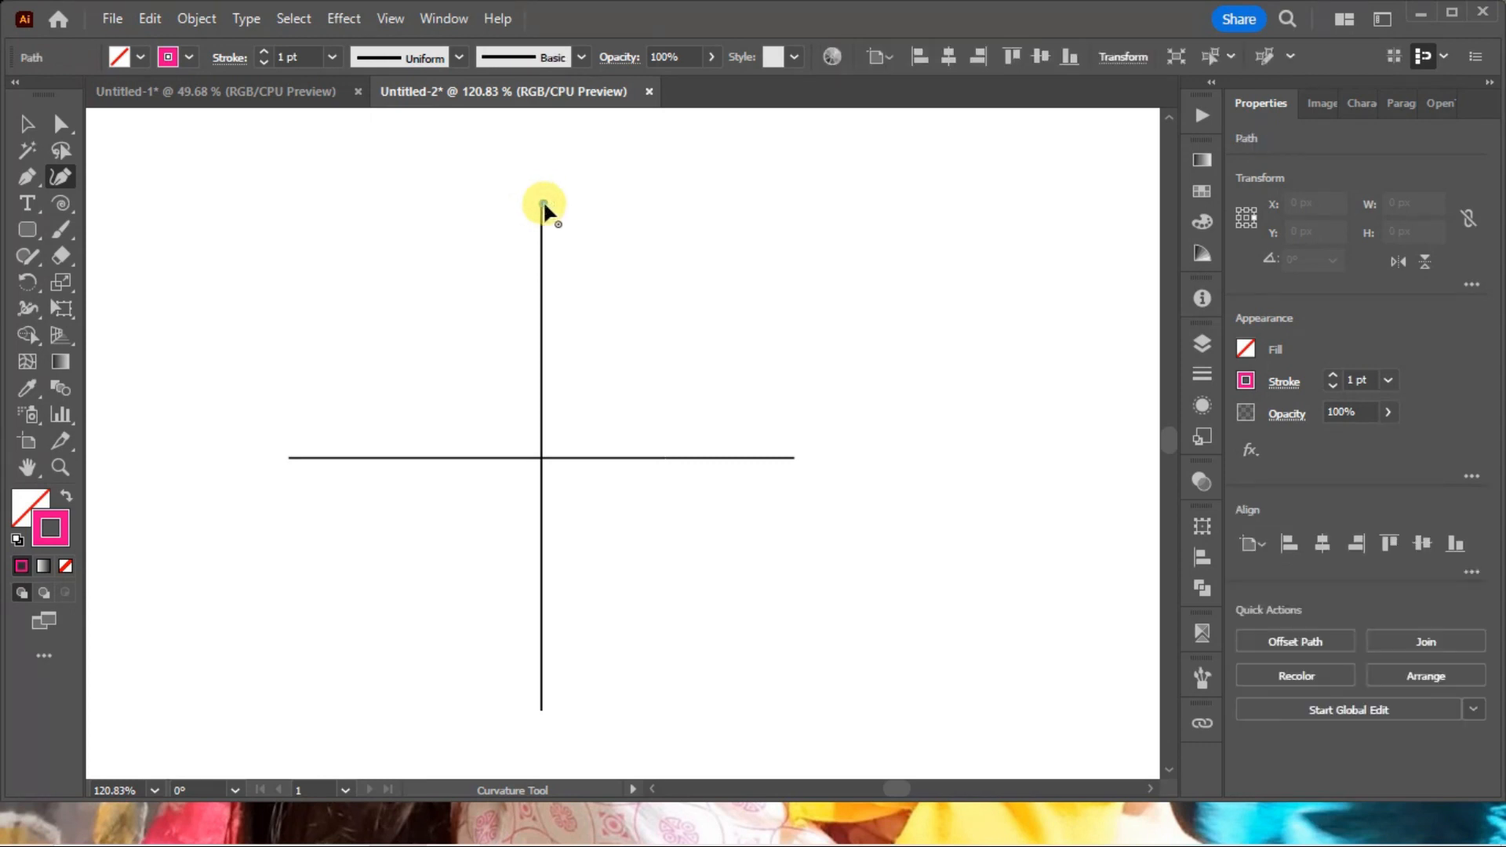
{"action": "left_click", "coordinate": [792, 458]}
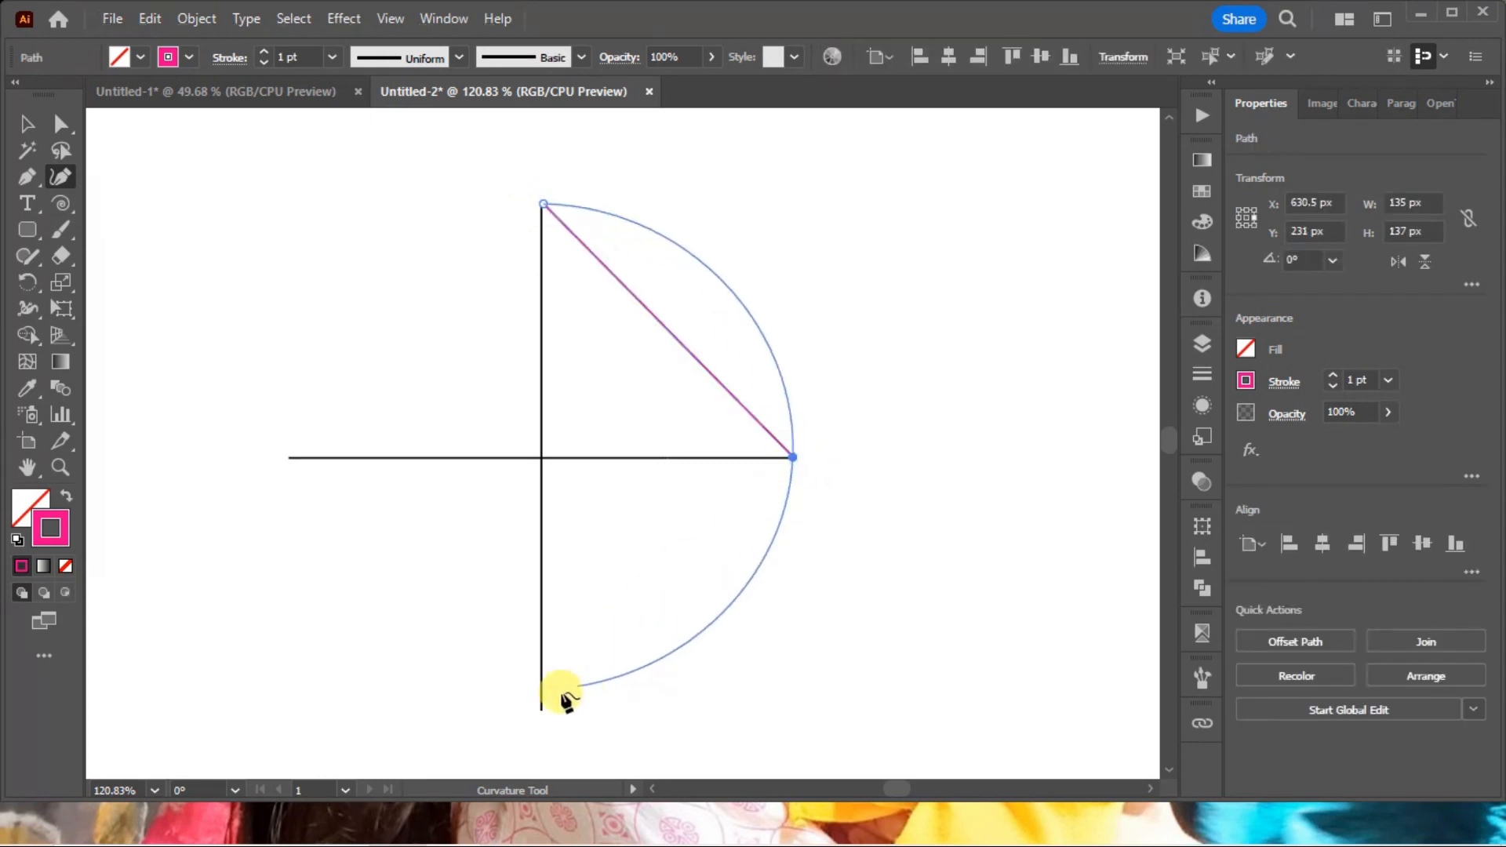
{"action": "left_click", "coordinate": [541, 714]}
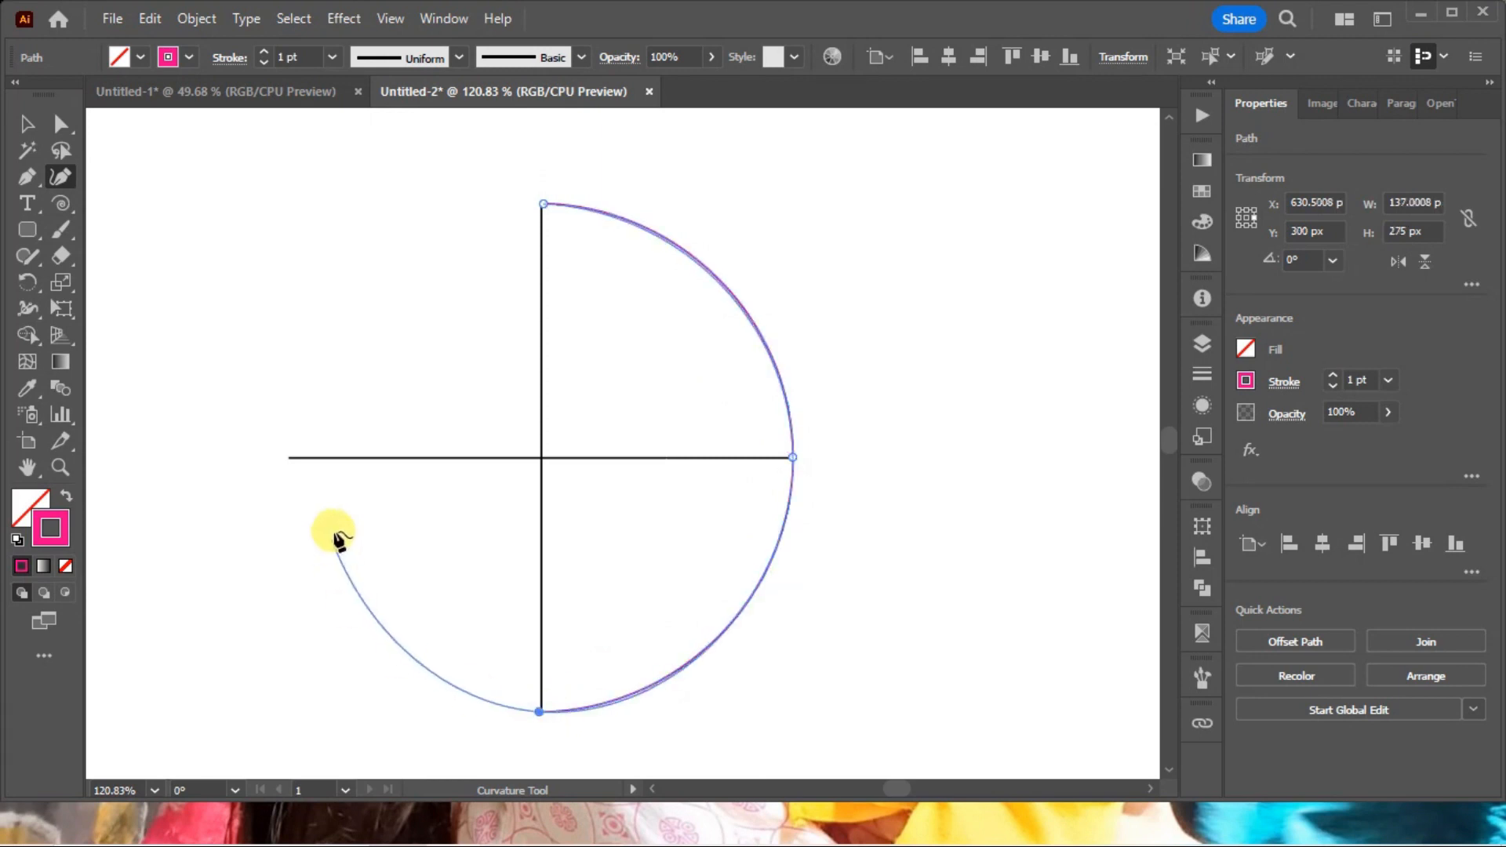
{"action": "left_click", "coordinate": [290, 458]}
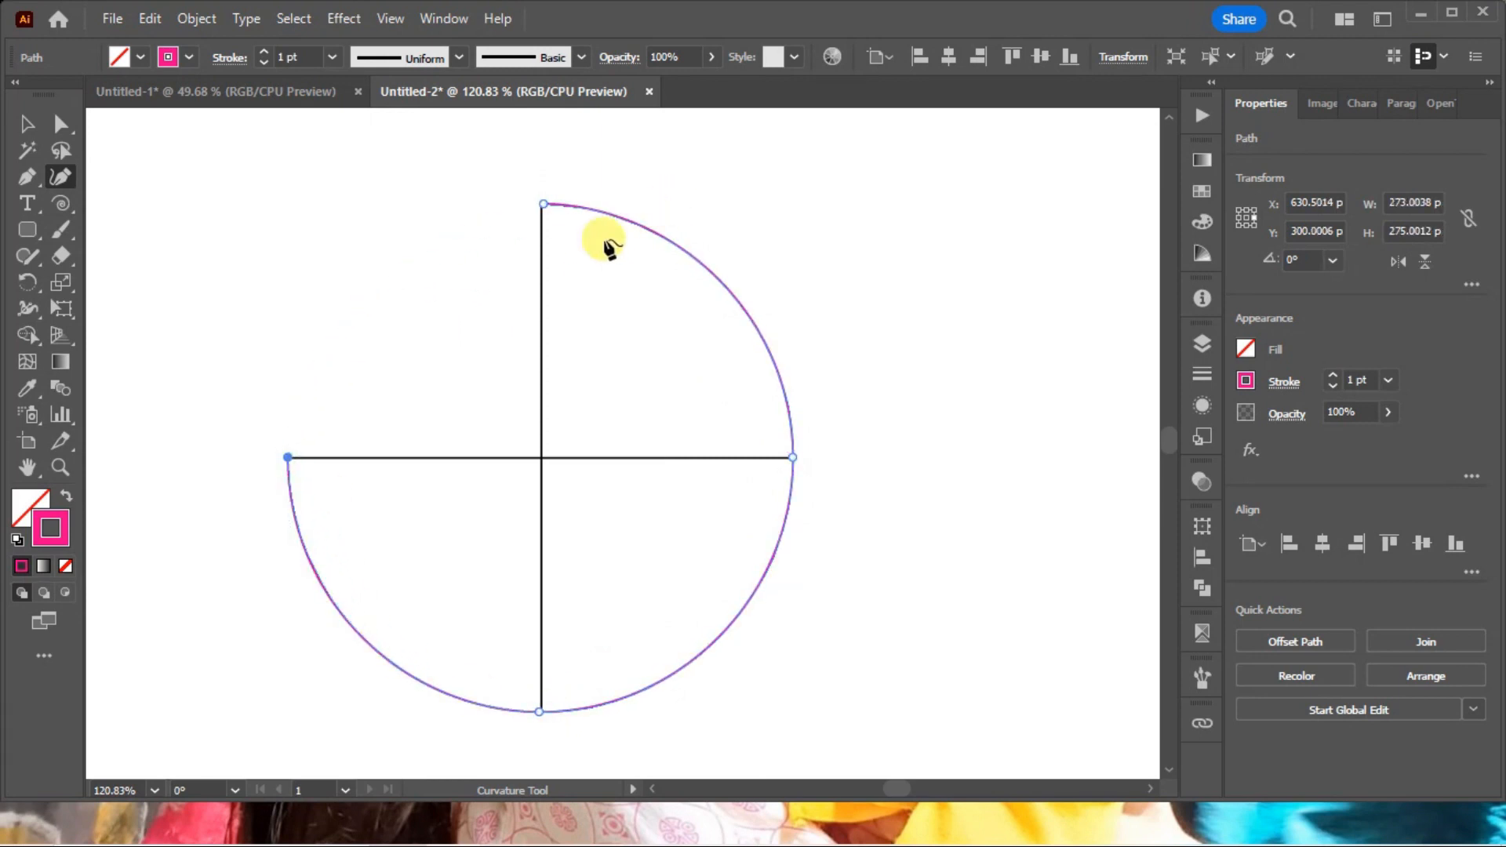
{"action": "left_click", "coordinate": [543, 205]}
{"action": "left_click", "coordinate": [1019, 316], "text": "ctrl"}
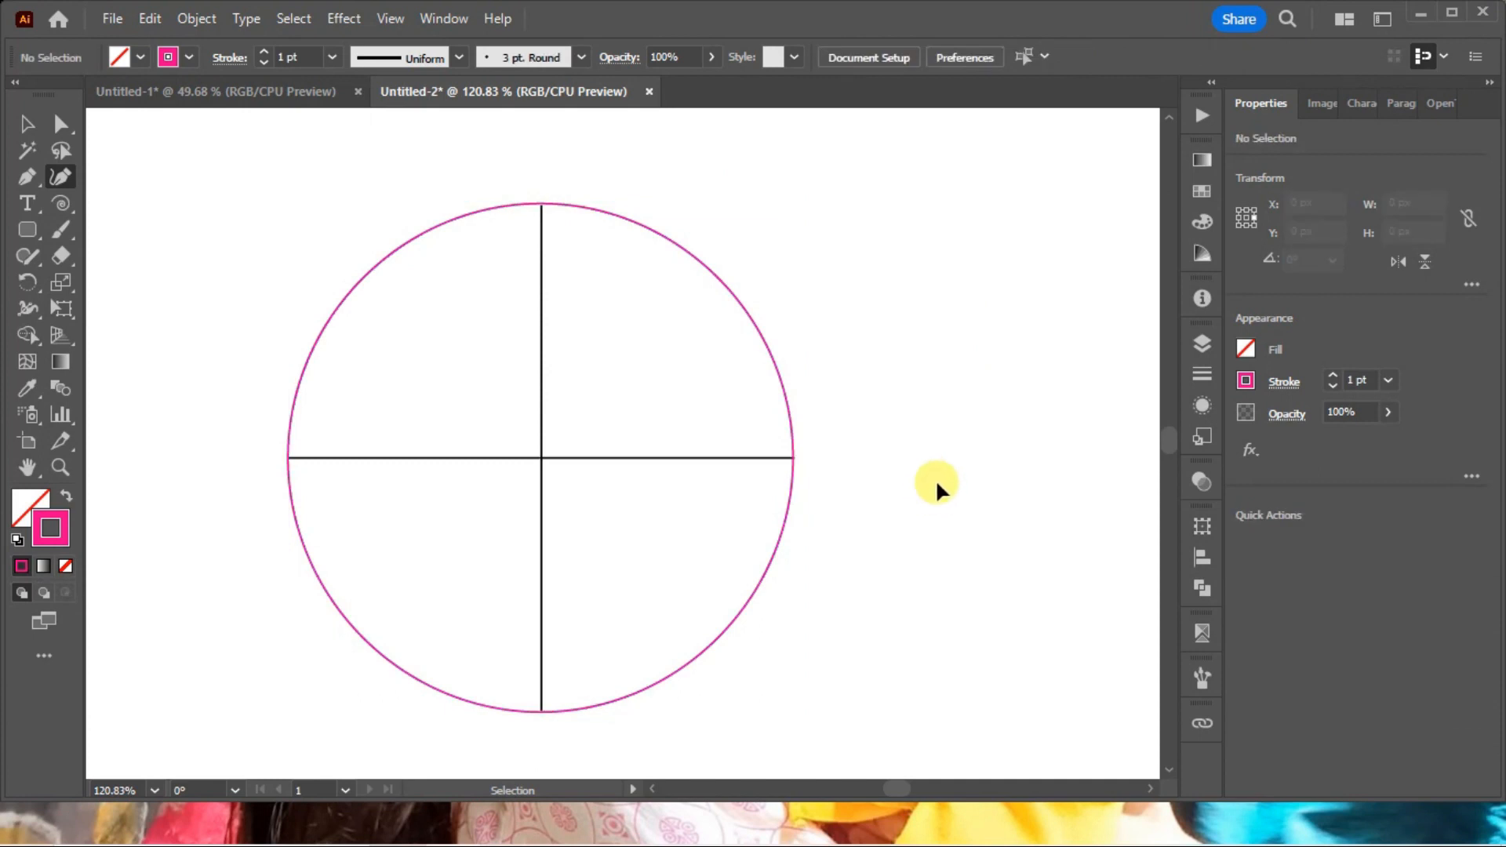
Delete the magenta circle around the cross, undo the deletion, and deselect it.
{"action": "key", "text": "ctrl+minus"}
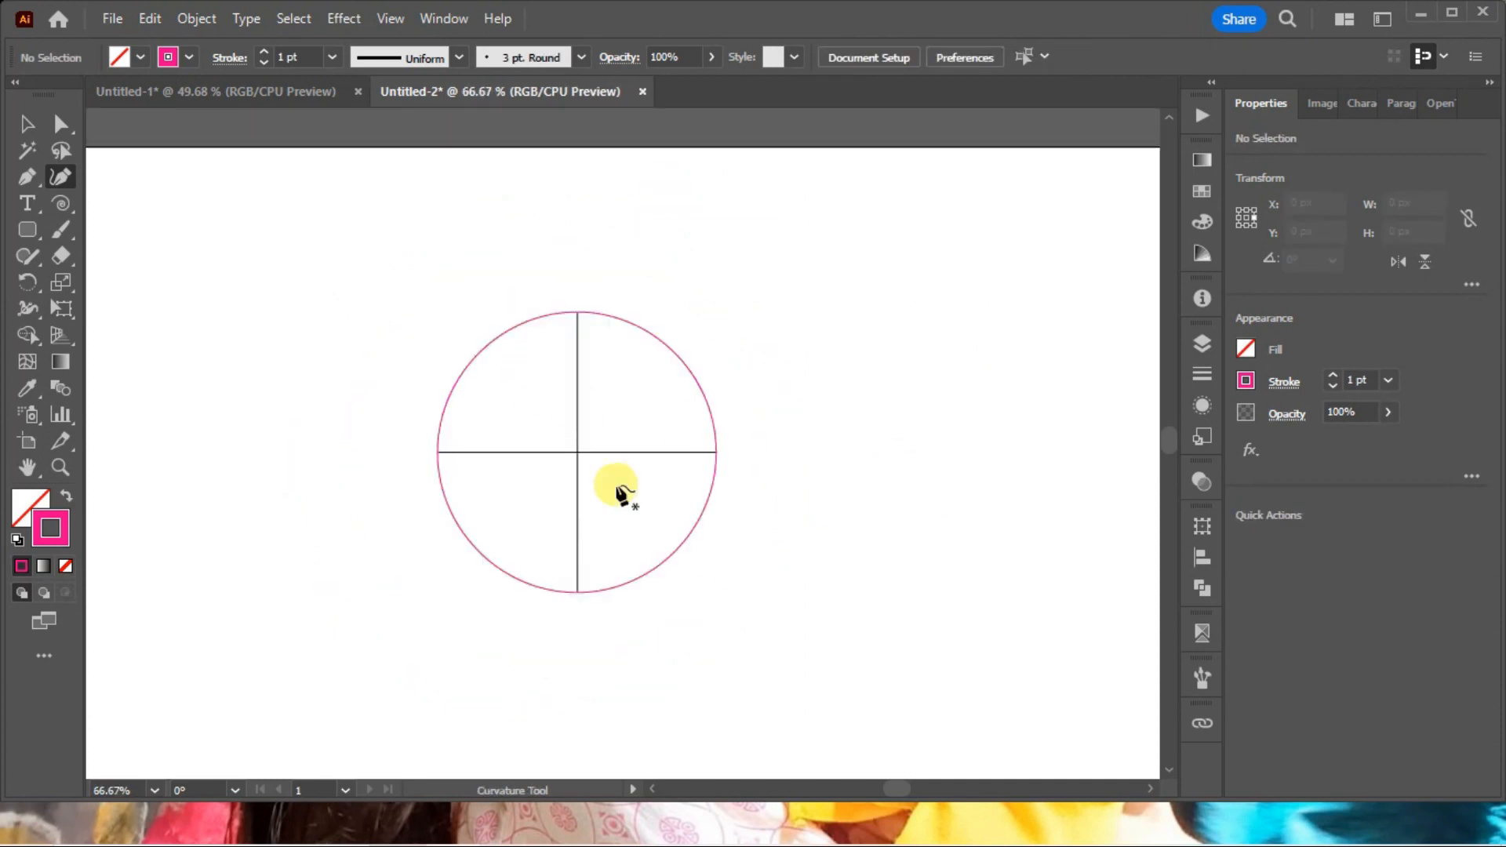
{"action": "left_click_drag", "start_coordinate": [732, 524], "coordinate": [676, 492]}
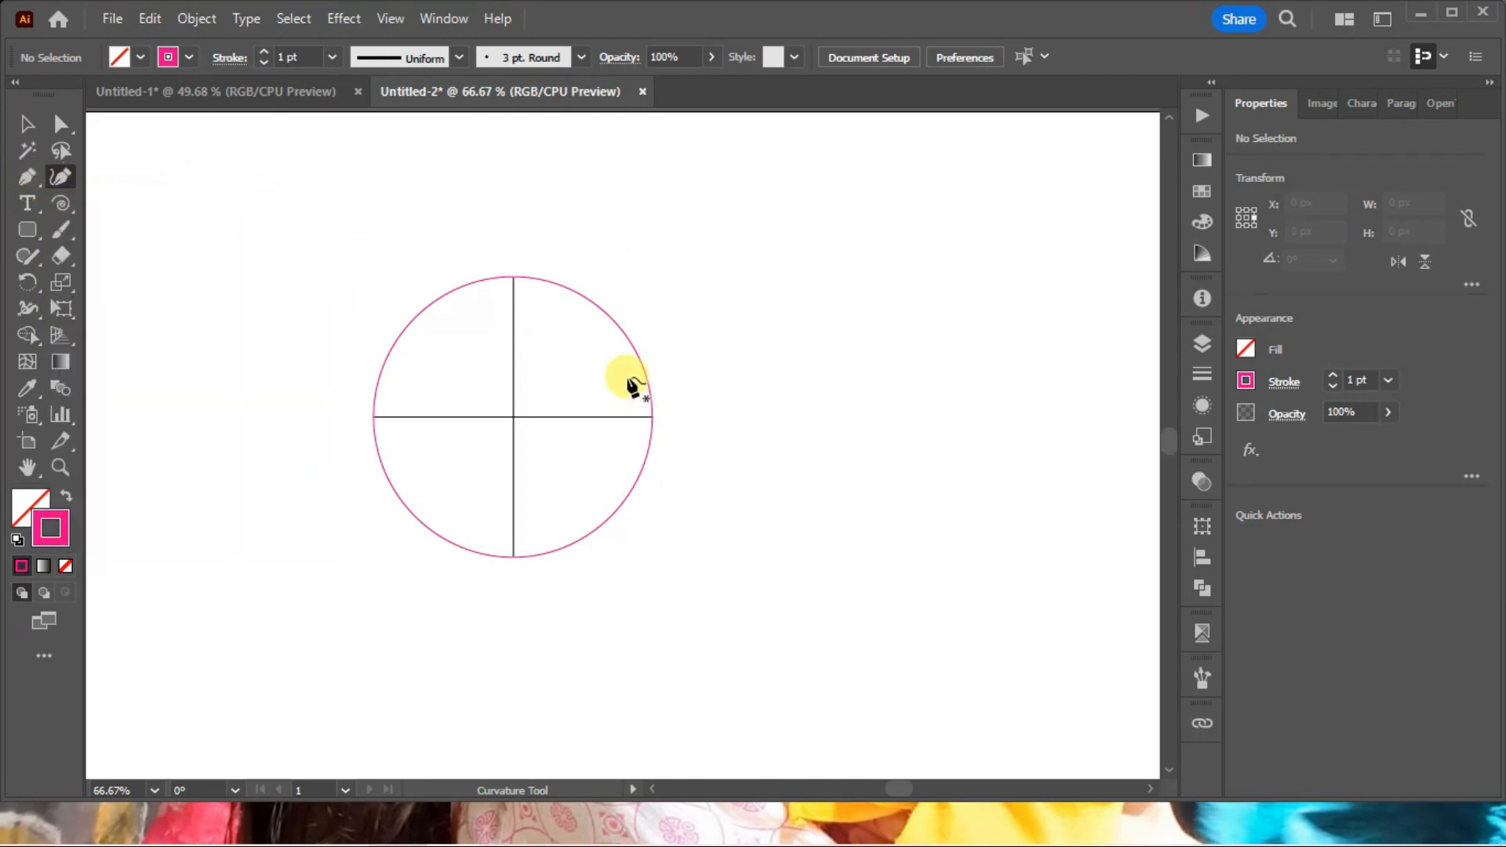
{"action": "left_click_drag", "start_coordinate": [837, 437], "coordinate": [826, 383]}
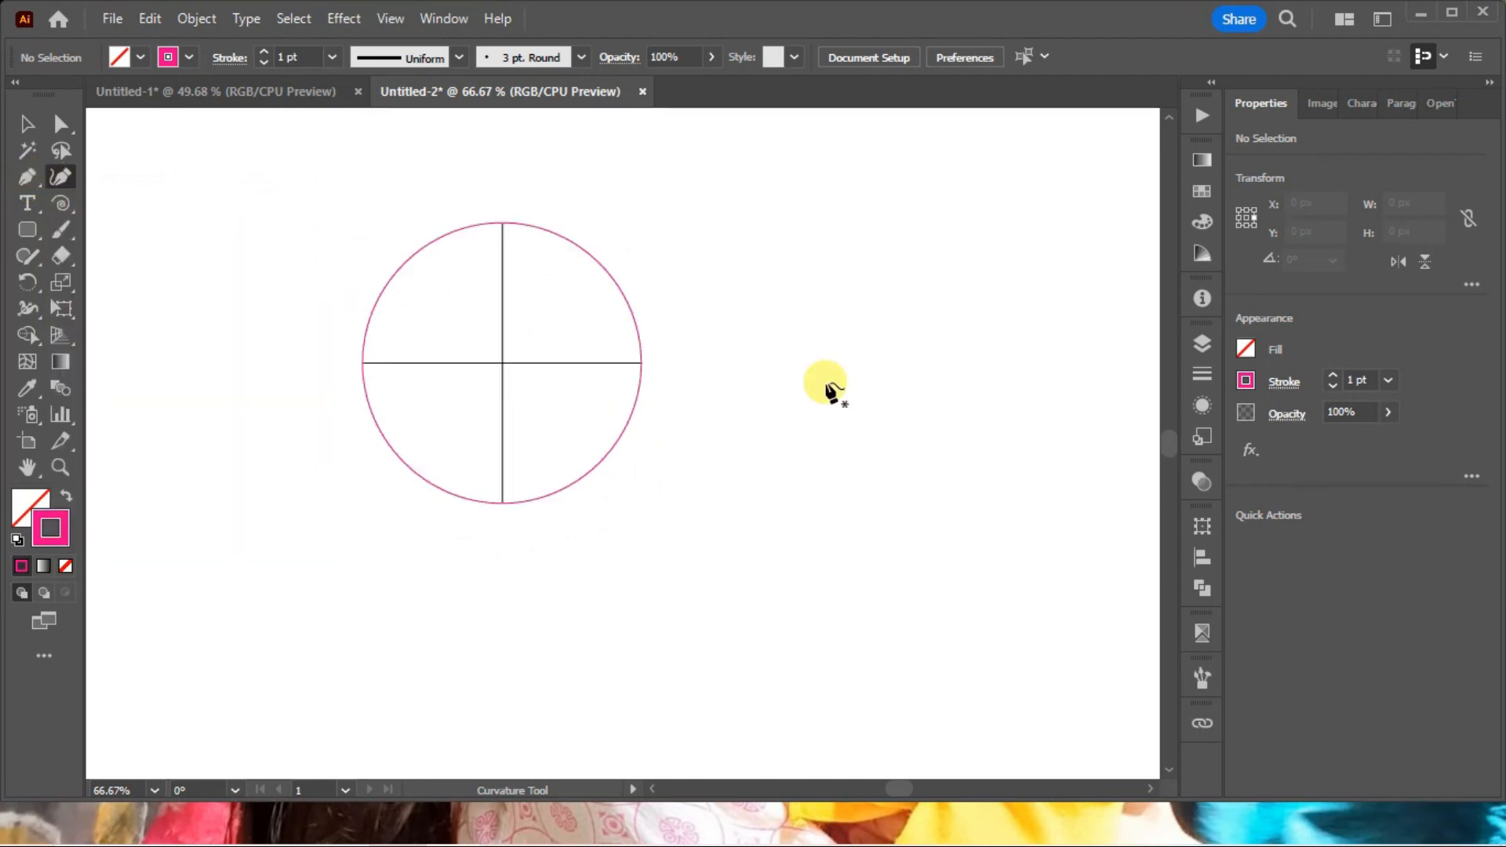
{"action": "left_click", "coordinate": [639, 328]}
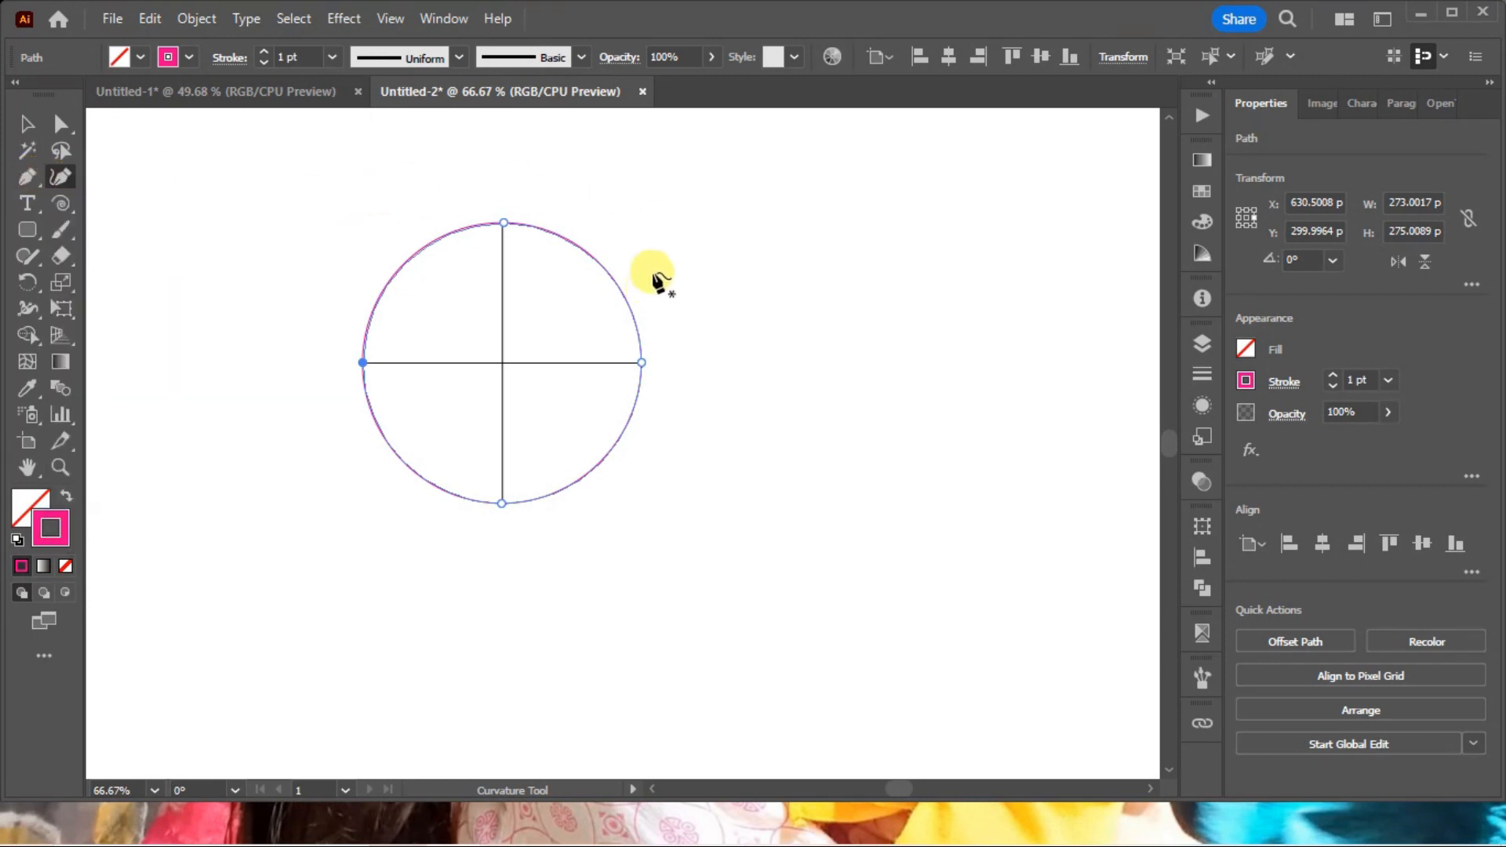
{"action": "left_click", "coordinate": [716, 264]}
{"action": "left_click_drag", "start_coordinate": [579, 189], "coordinate": [774, 345]}
{"action": "key", "text": "Delete"}
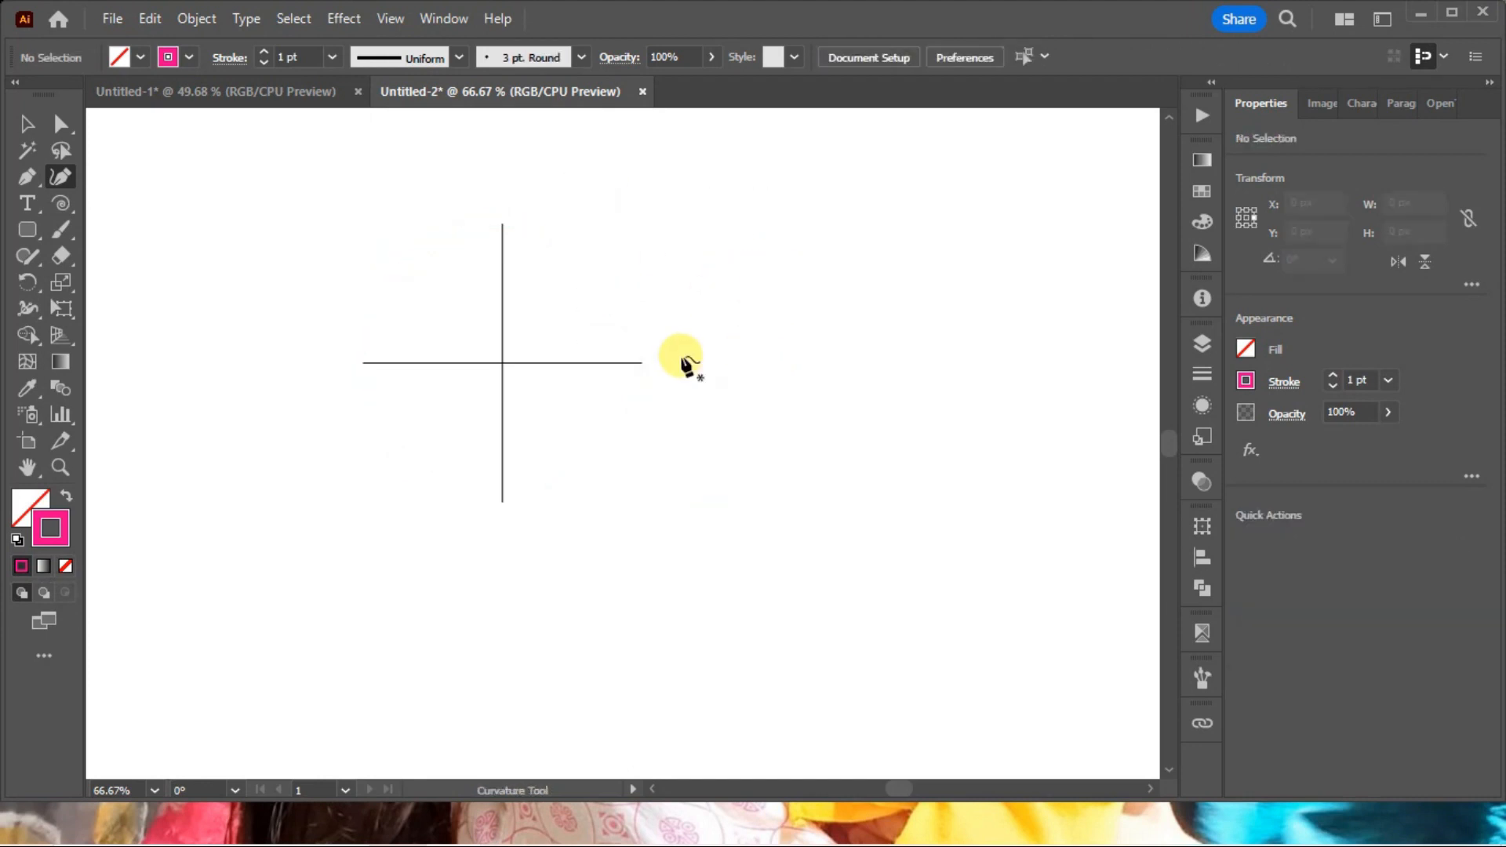
{"action": "key", "text": "ctrl+z"}
{"action": "scroll", "coordinate": [695, 345], "scroll_direction": "up", "scroll_amount": 2}
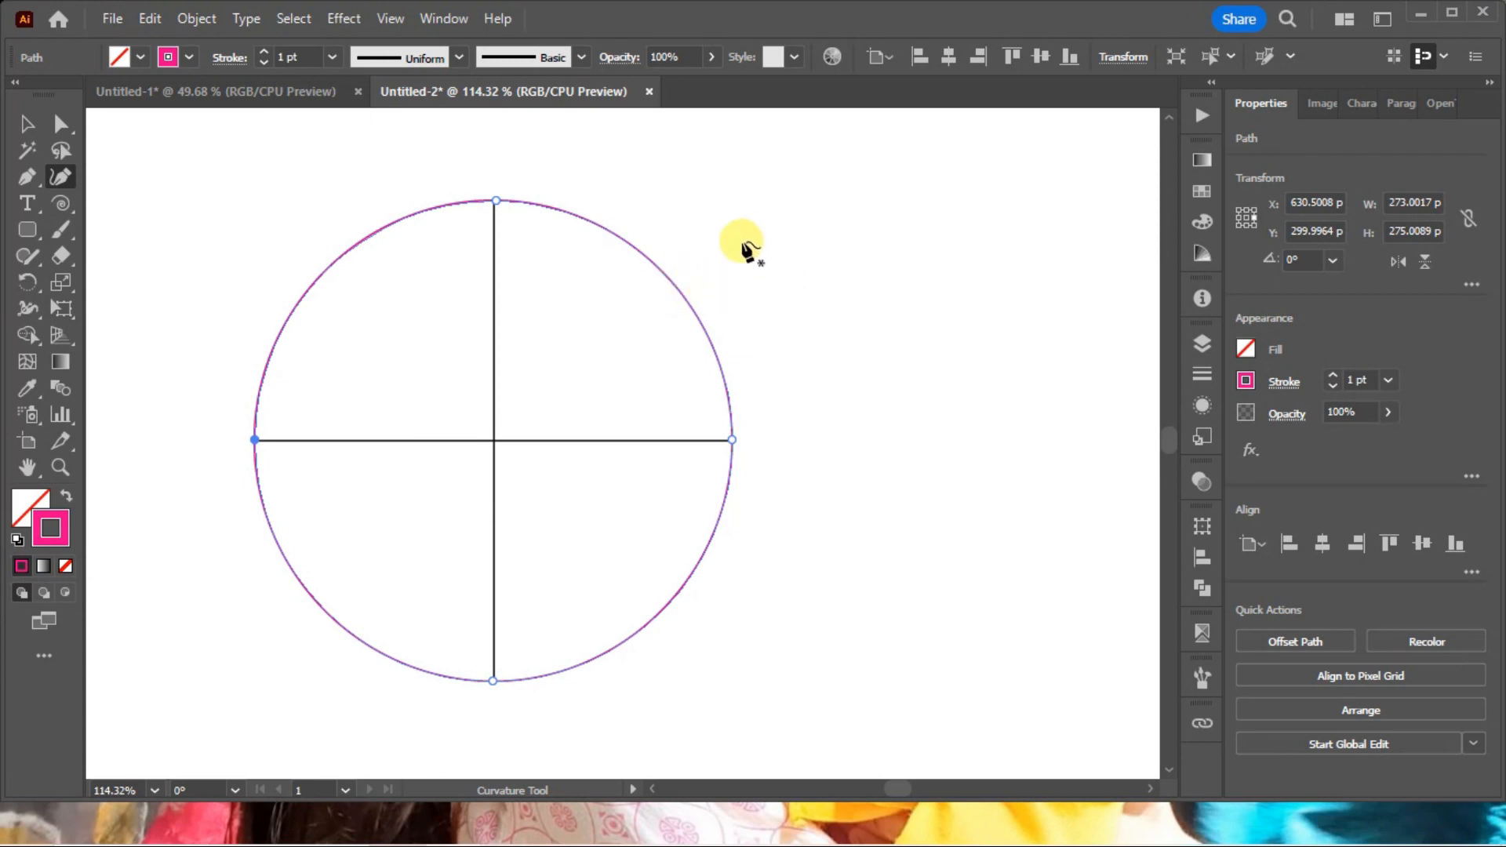
{"action": "left_click", "coordinate": [730, 228], "text": "ctrl"}
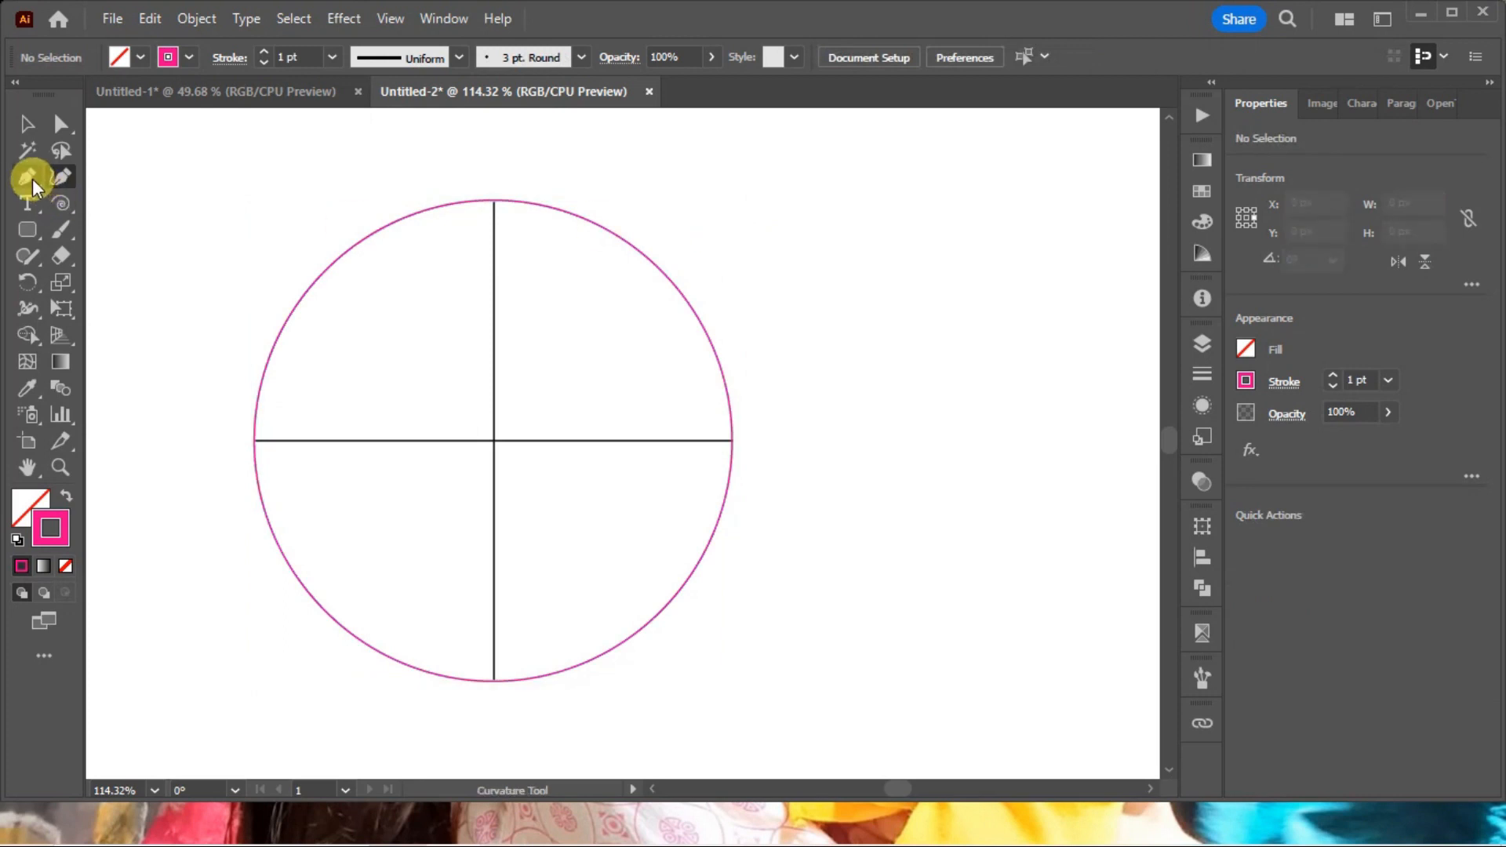
{"action": "left_click", "coordinate": [31, 179]}
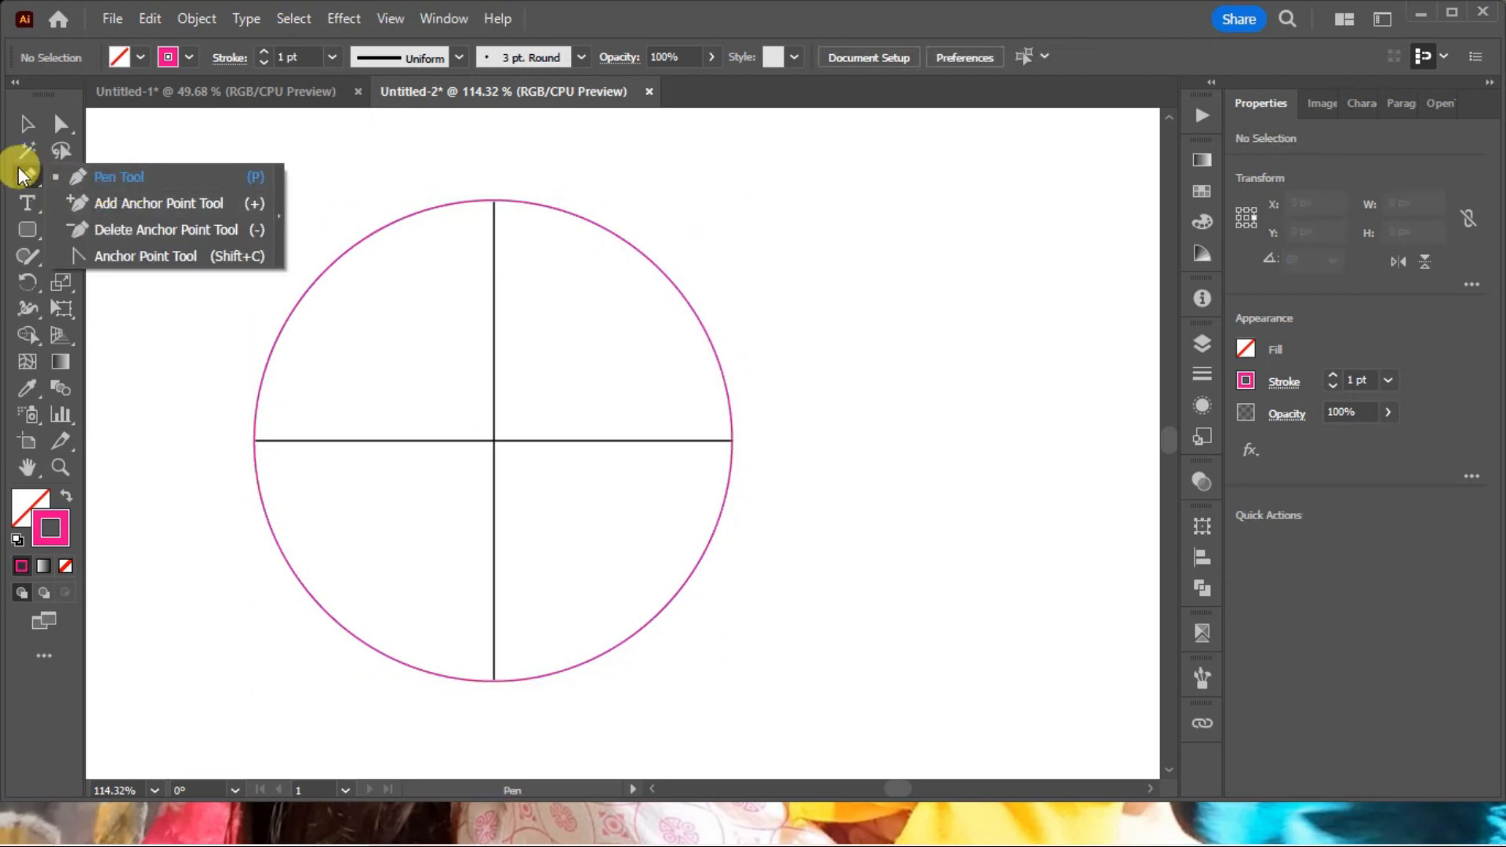
{"action": "left_click", "coordinate": [60, 176]}
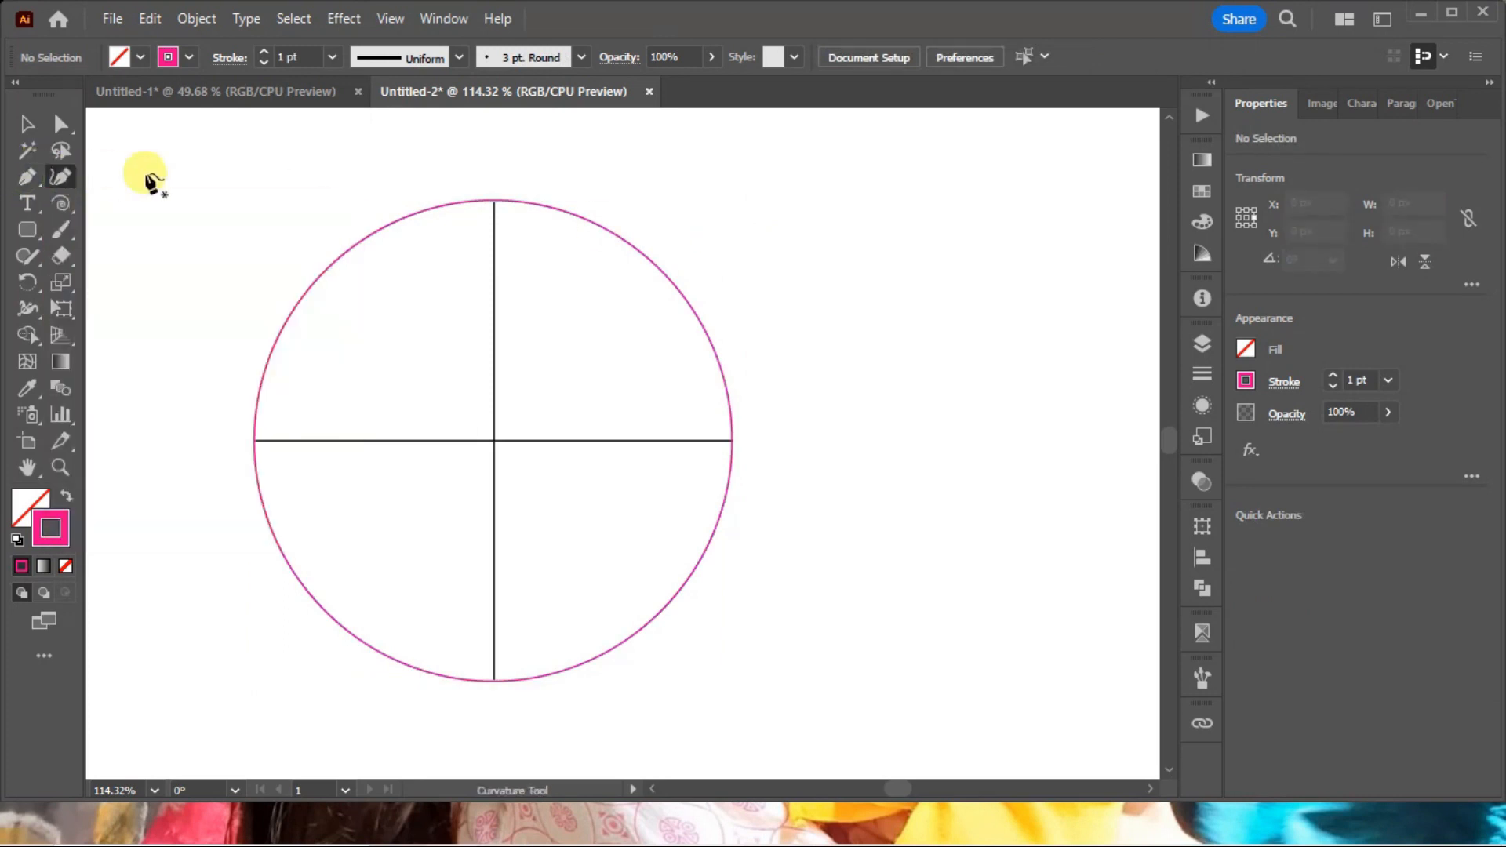
{"action": "left_click", "coordinate": [943, 188]}
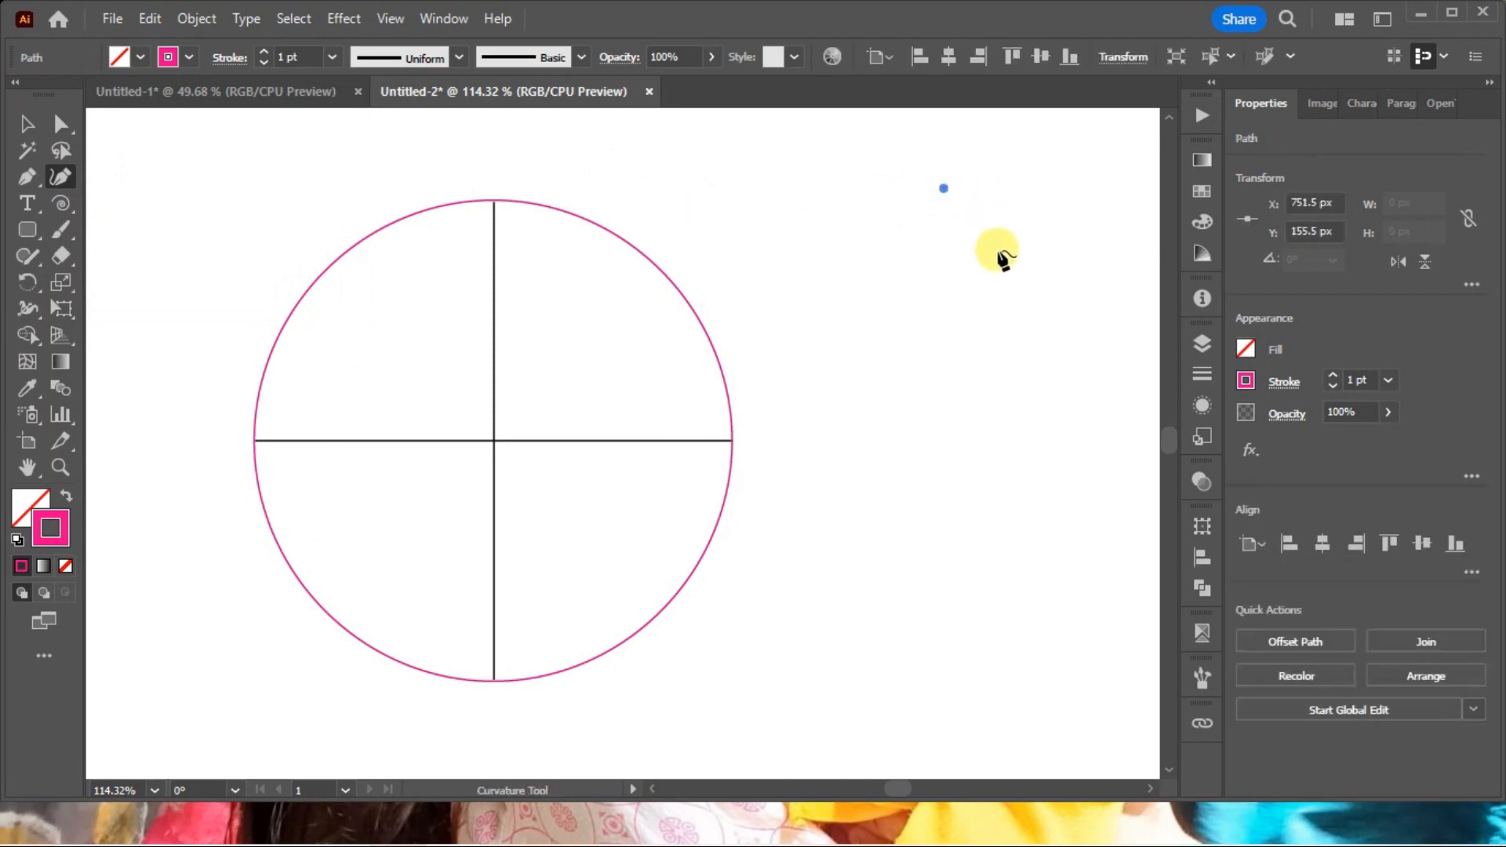
{"action": "key", "text": "ctrl"}
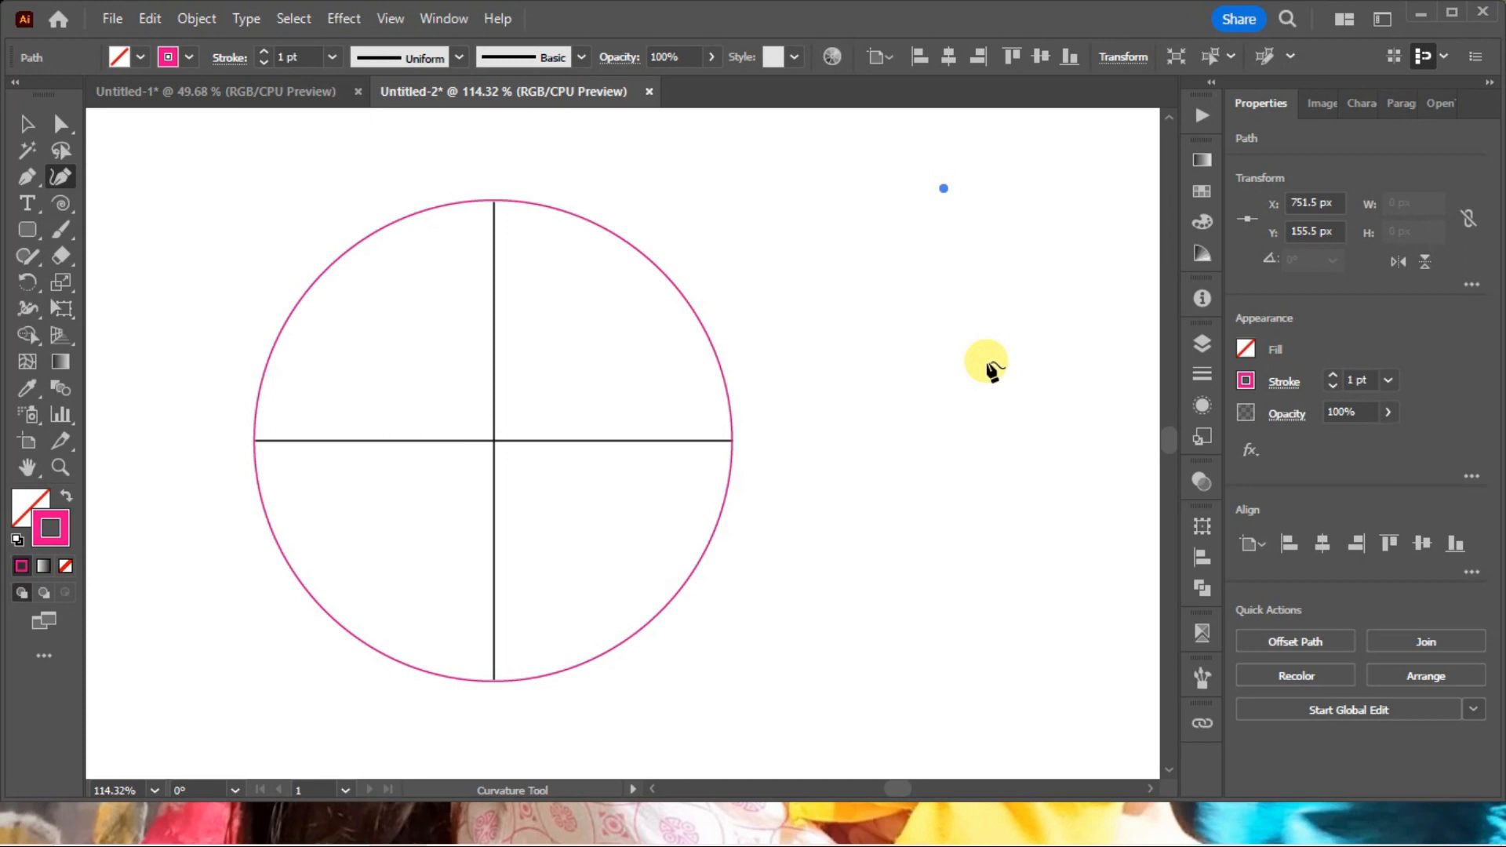
{"action": "left_click", "coordinate": [986, 363], "text": "ctrl"}
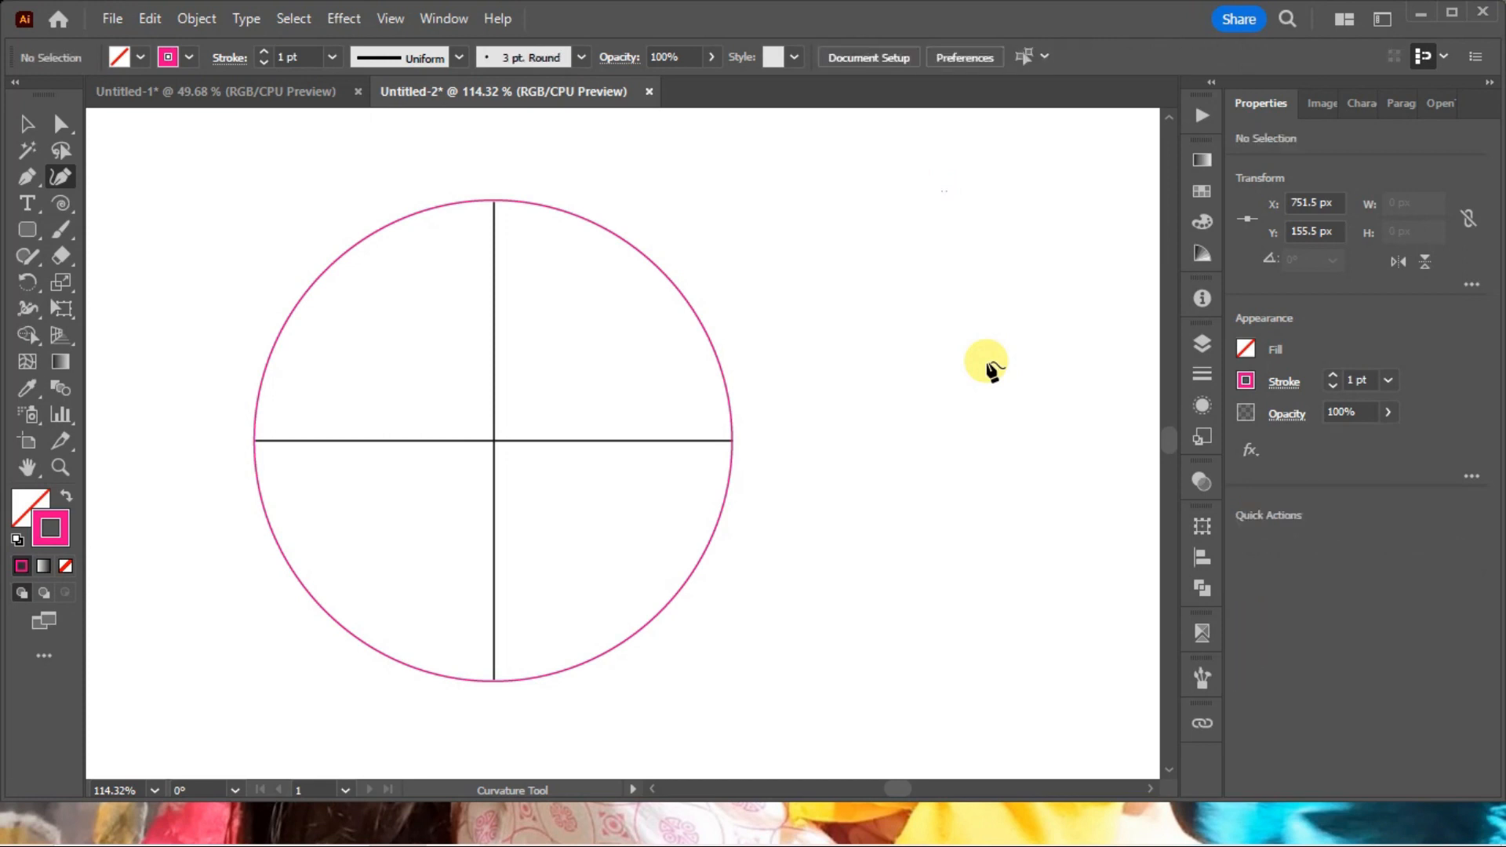
{"action": "key", "text": "ctrl+minus"}
{"action": "key", "text": "ctrl+minus"}
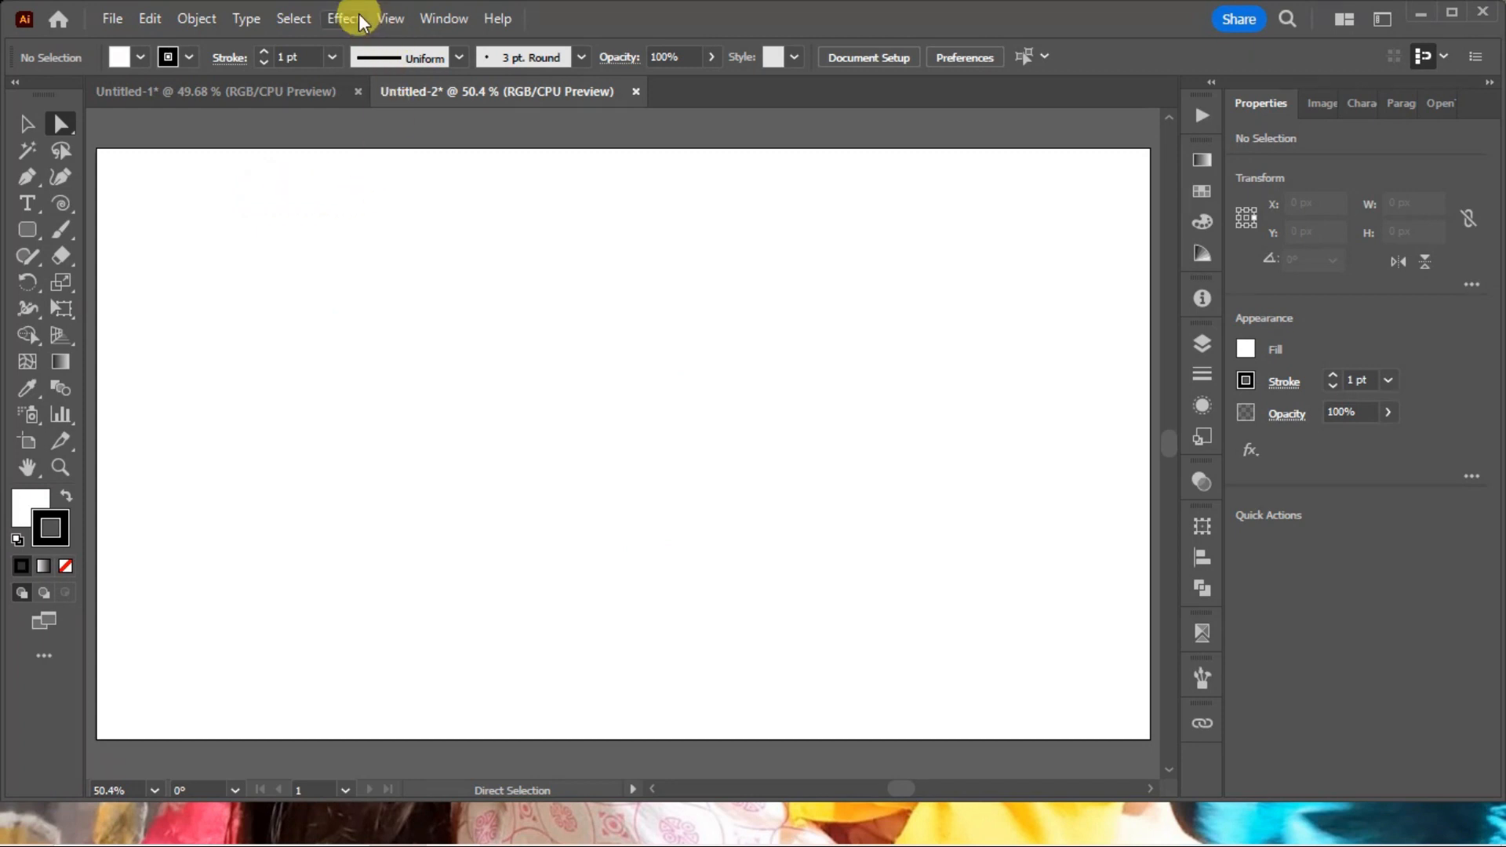
Show the document grid over the empty artboard.
{"action": "left_click", "coordinate": [345, 18]}
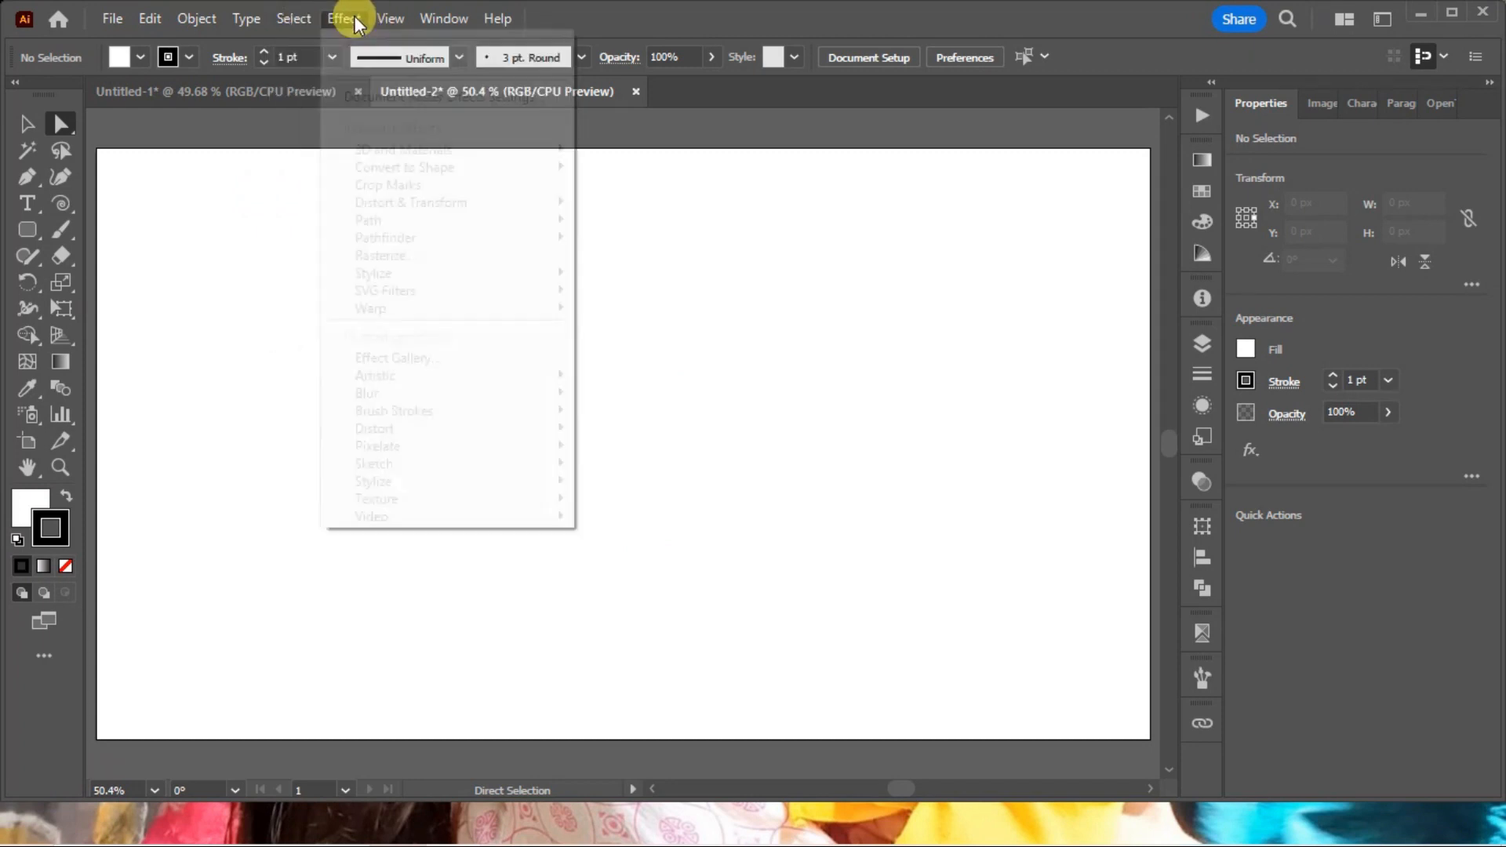
{"action": "mouse_move", "coordinate": [395, 19]}
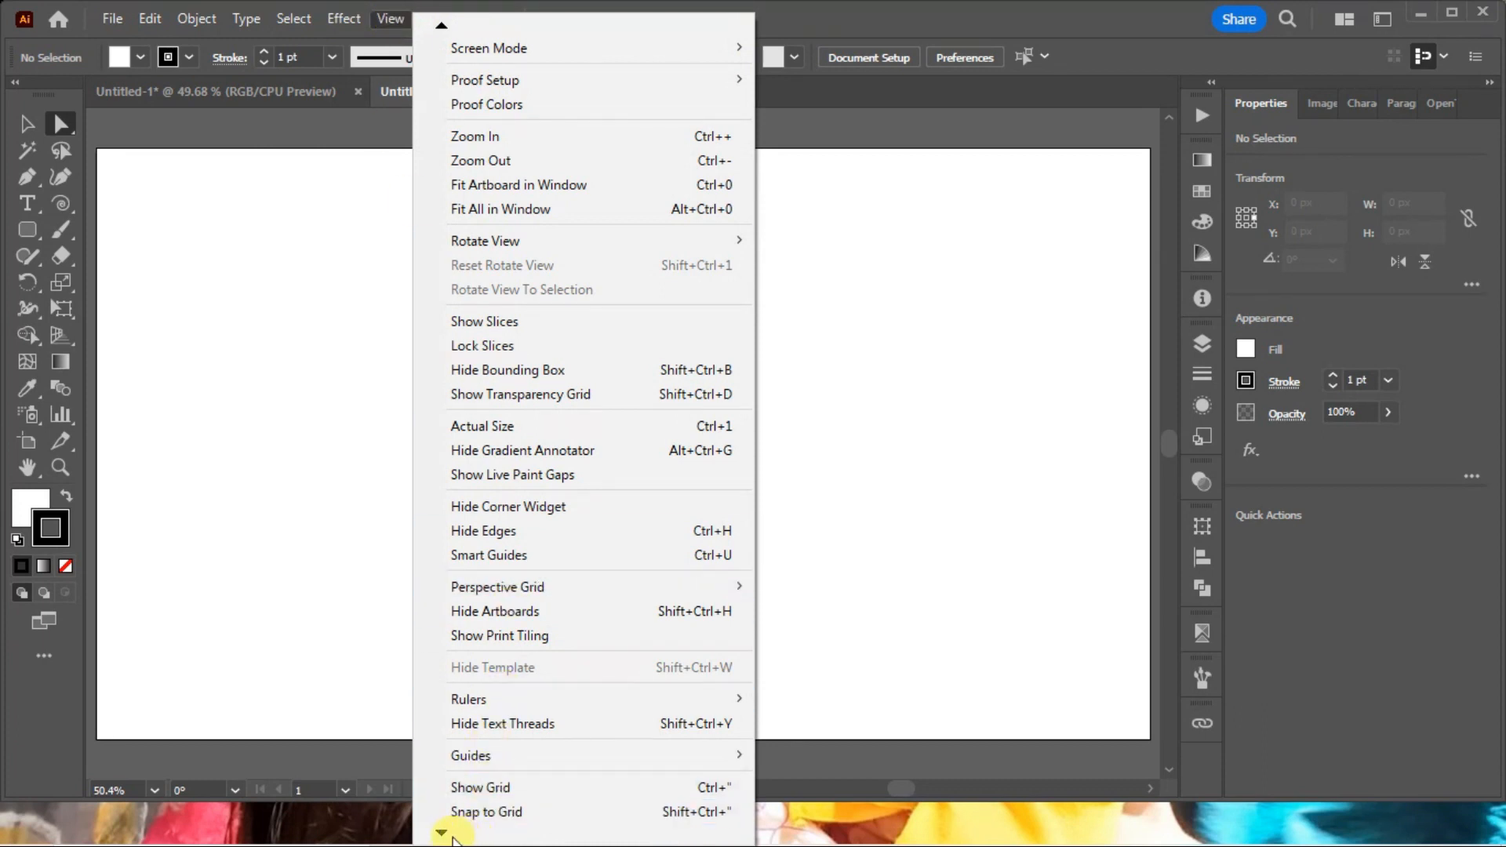
{"action": "mouse_move", "coordinate": [443, 833]}
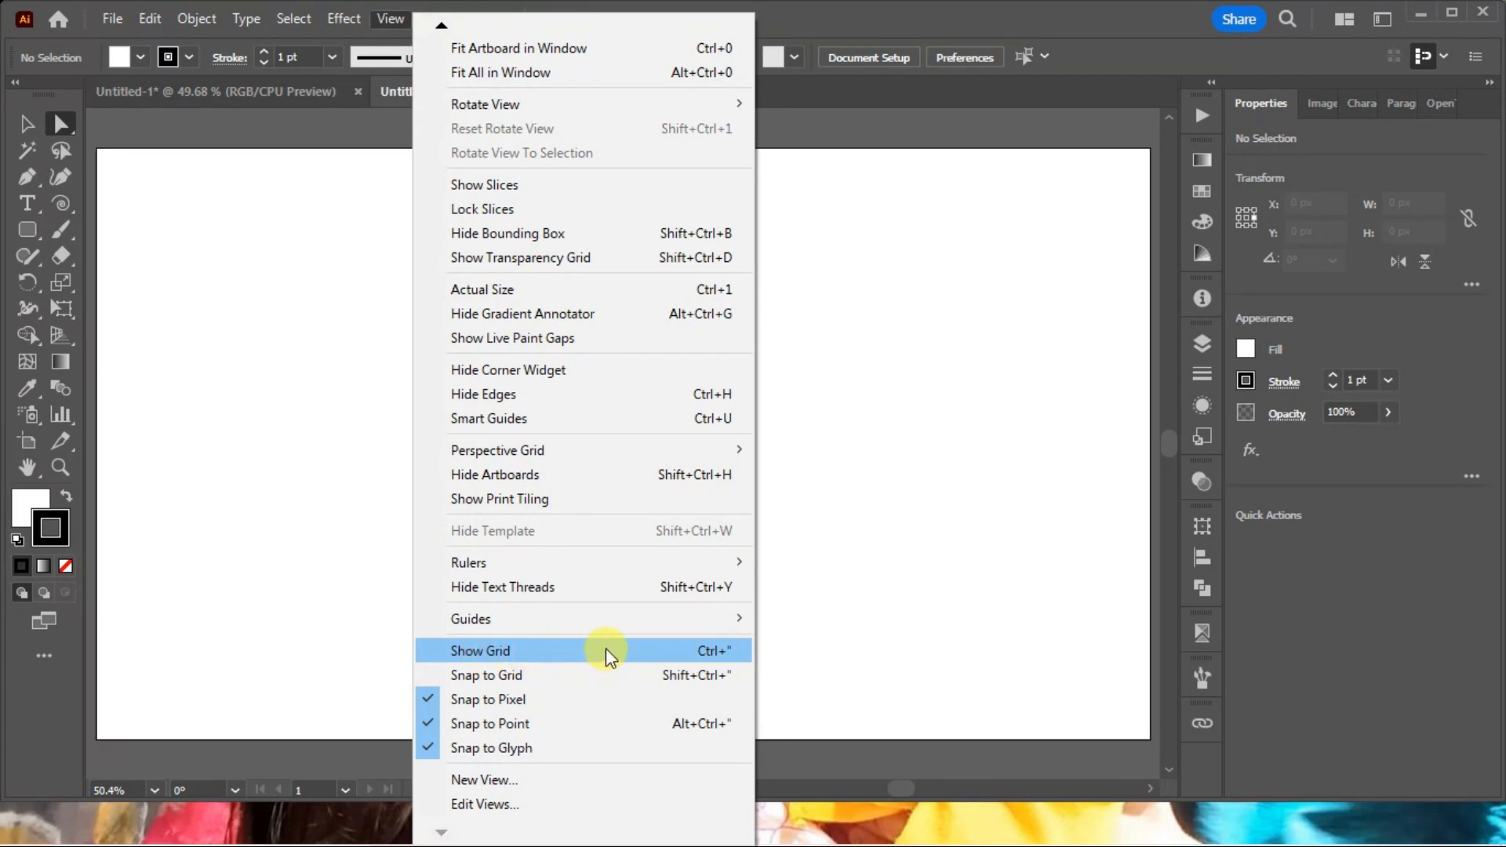
{"action": "left_click", "coordinate": [536, 658]}
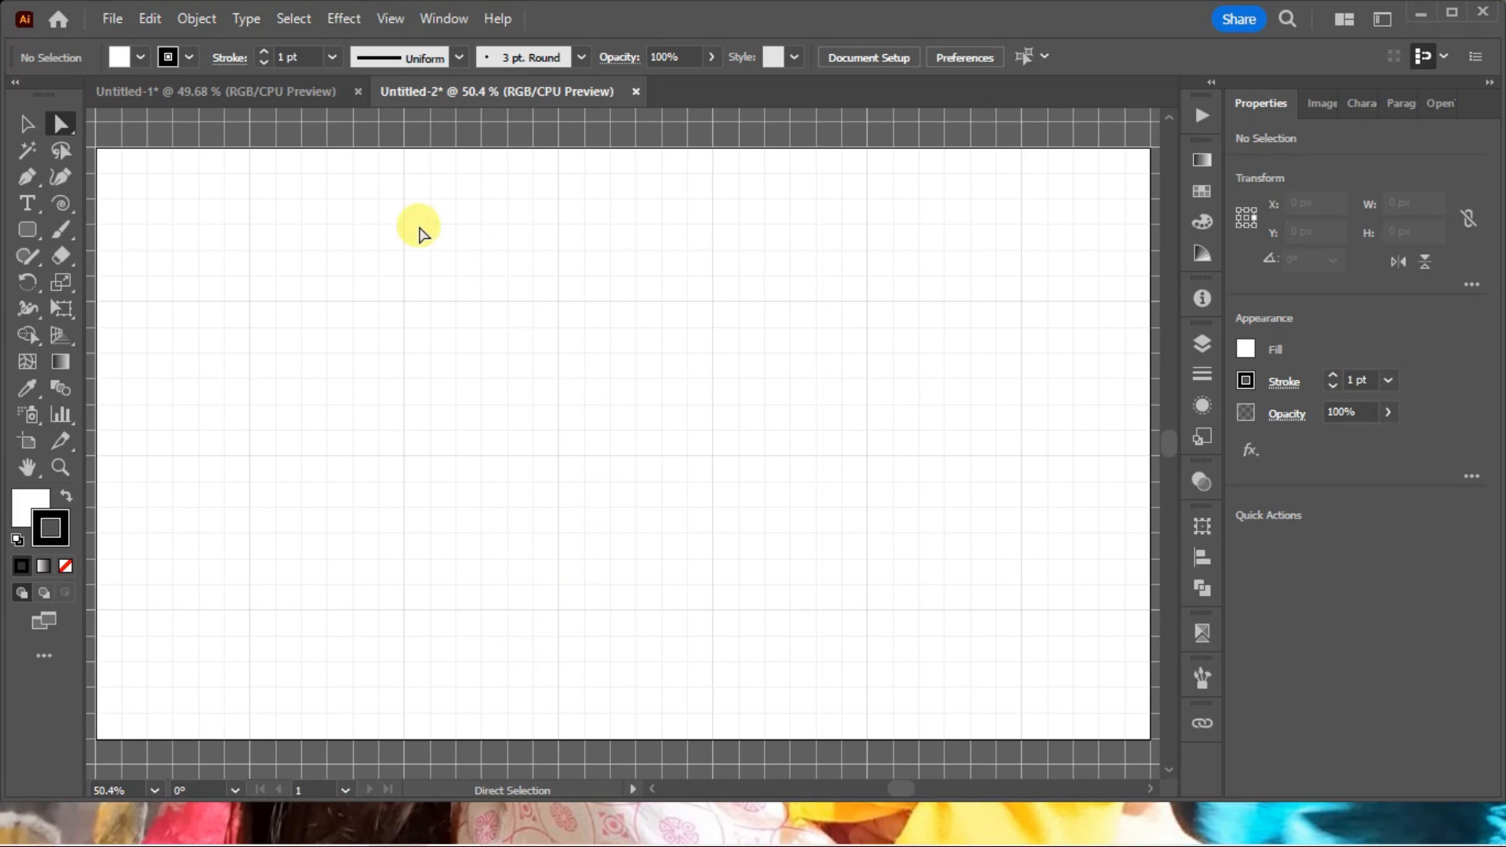
Draw a small closed circle about 67 by 66 px on the grid with the Curvature tool.
{"action": "left_click", "coordinate": [29, 176]}
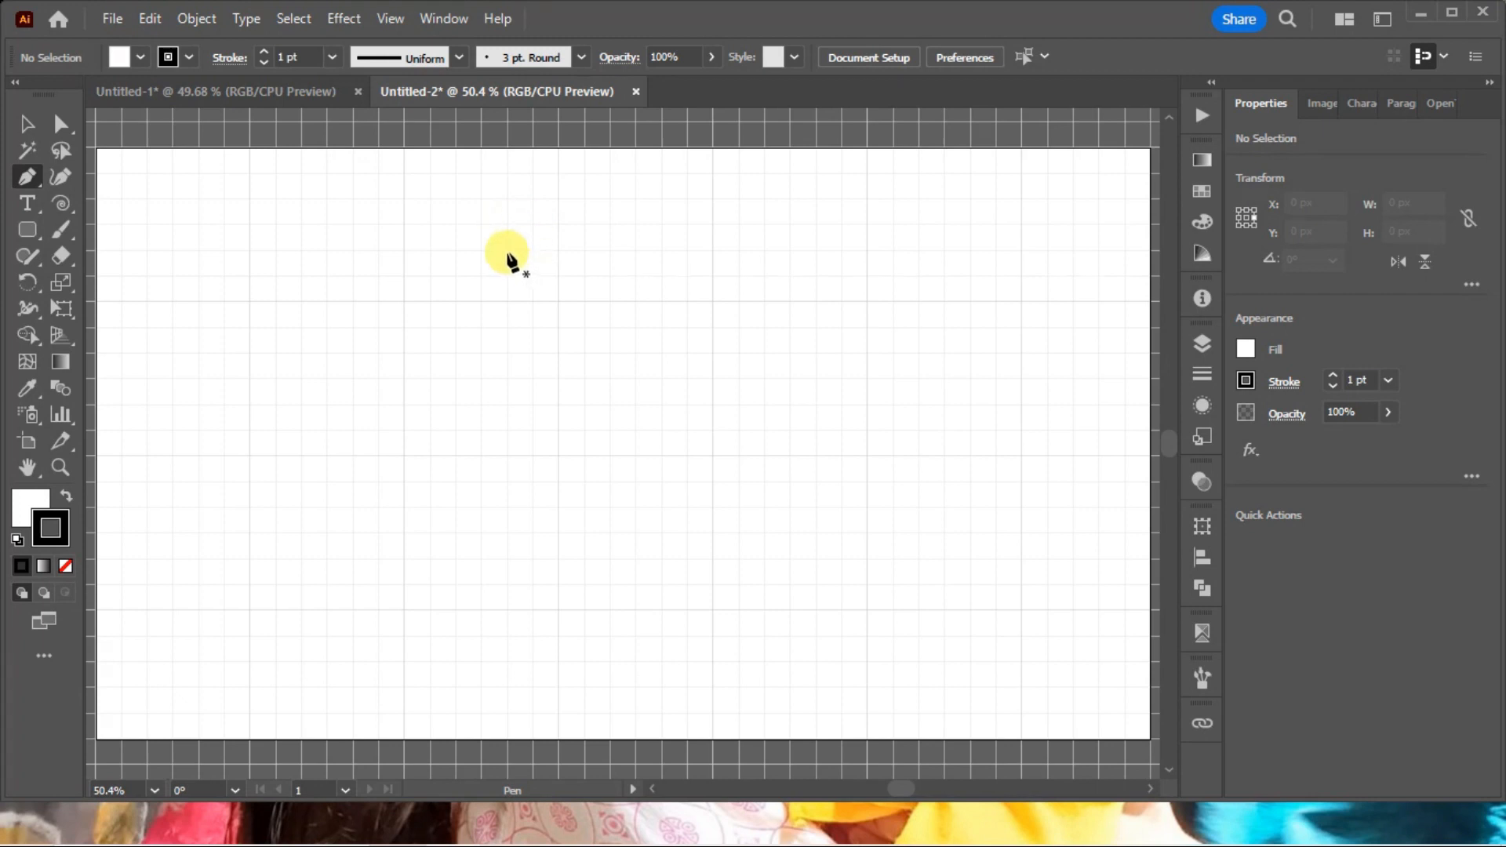
{"action": "key", "text": "shift+grave"}
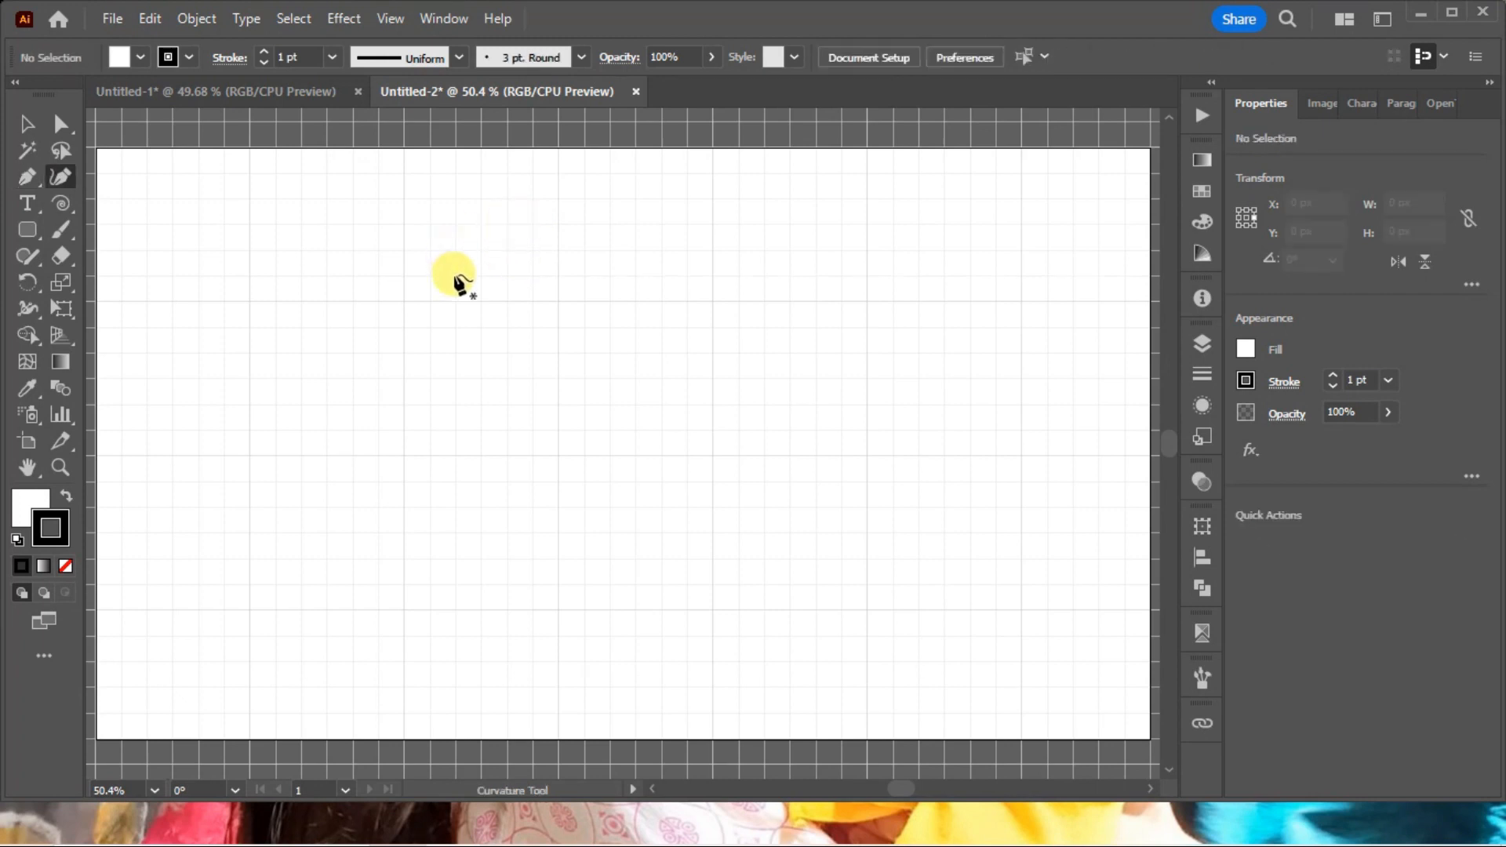
{"action": "left_click", "coordinate": [455, 274]}
{"action": "left_click", "coordinate": [431, 249]}
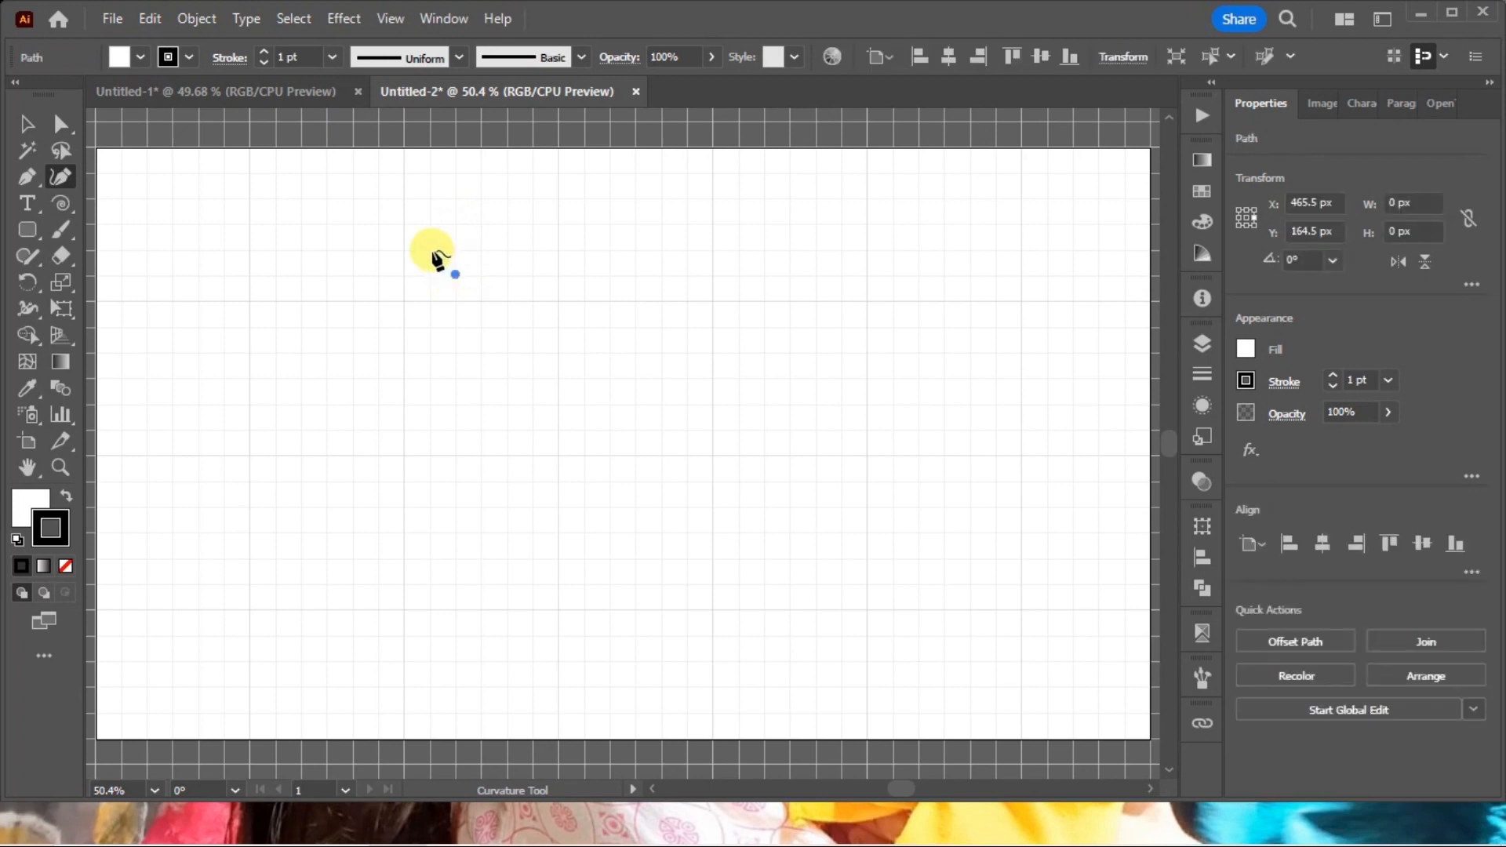
{"action": "left_click", "coordinate": [454, 225]}
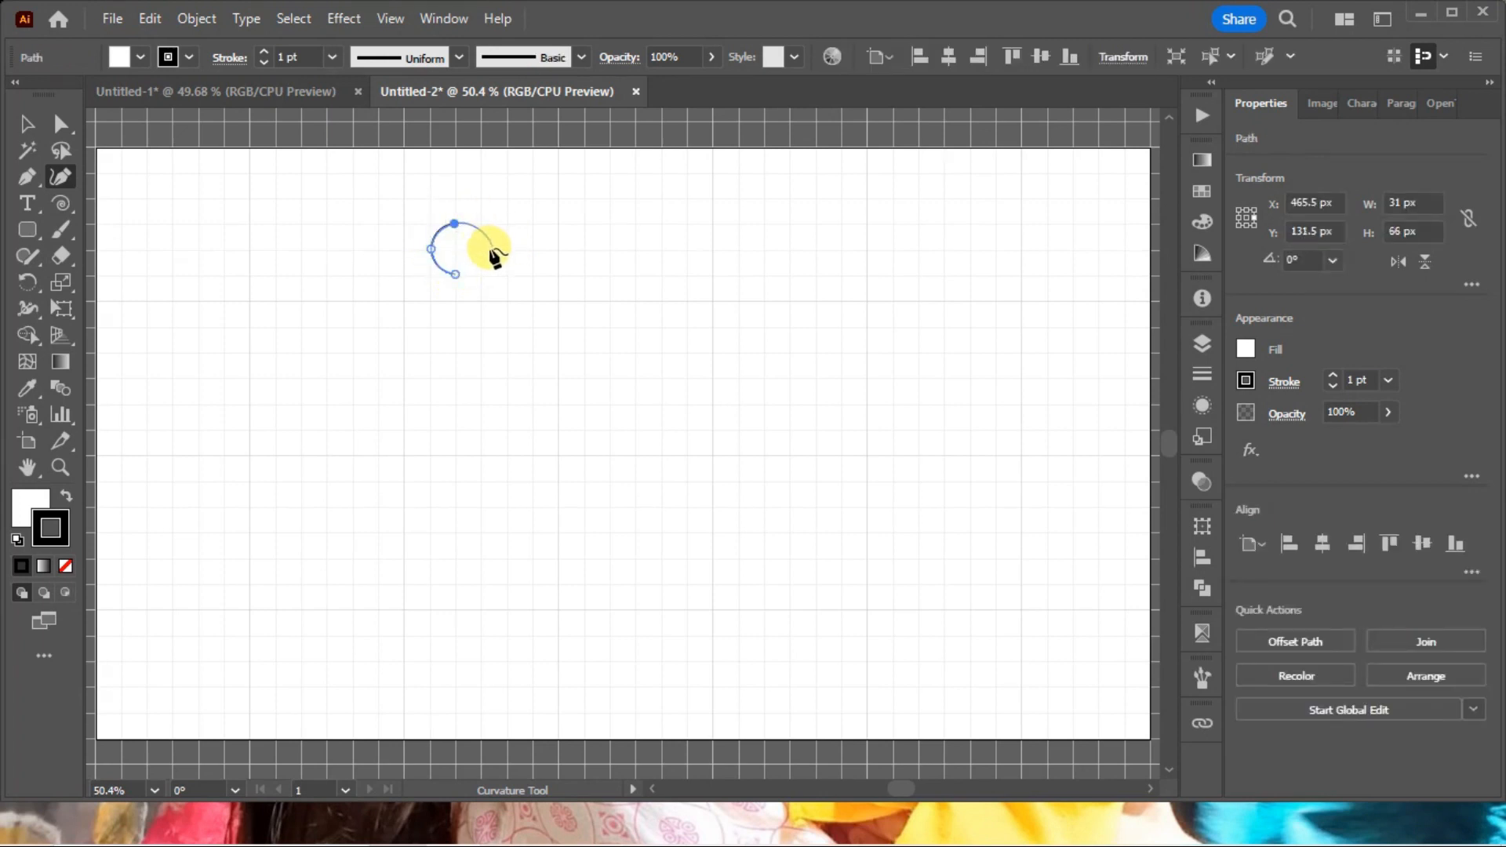
{"action": "left_click", "coordinate": [455, 274]}
{"action": "left_click", "coordinate": [586, 298], "text": "ctrl"}
{"action": "left_click_drag", "start_coordinate": [601, 337], "coordinate": [270, 183]}
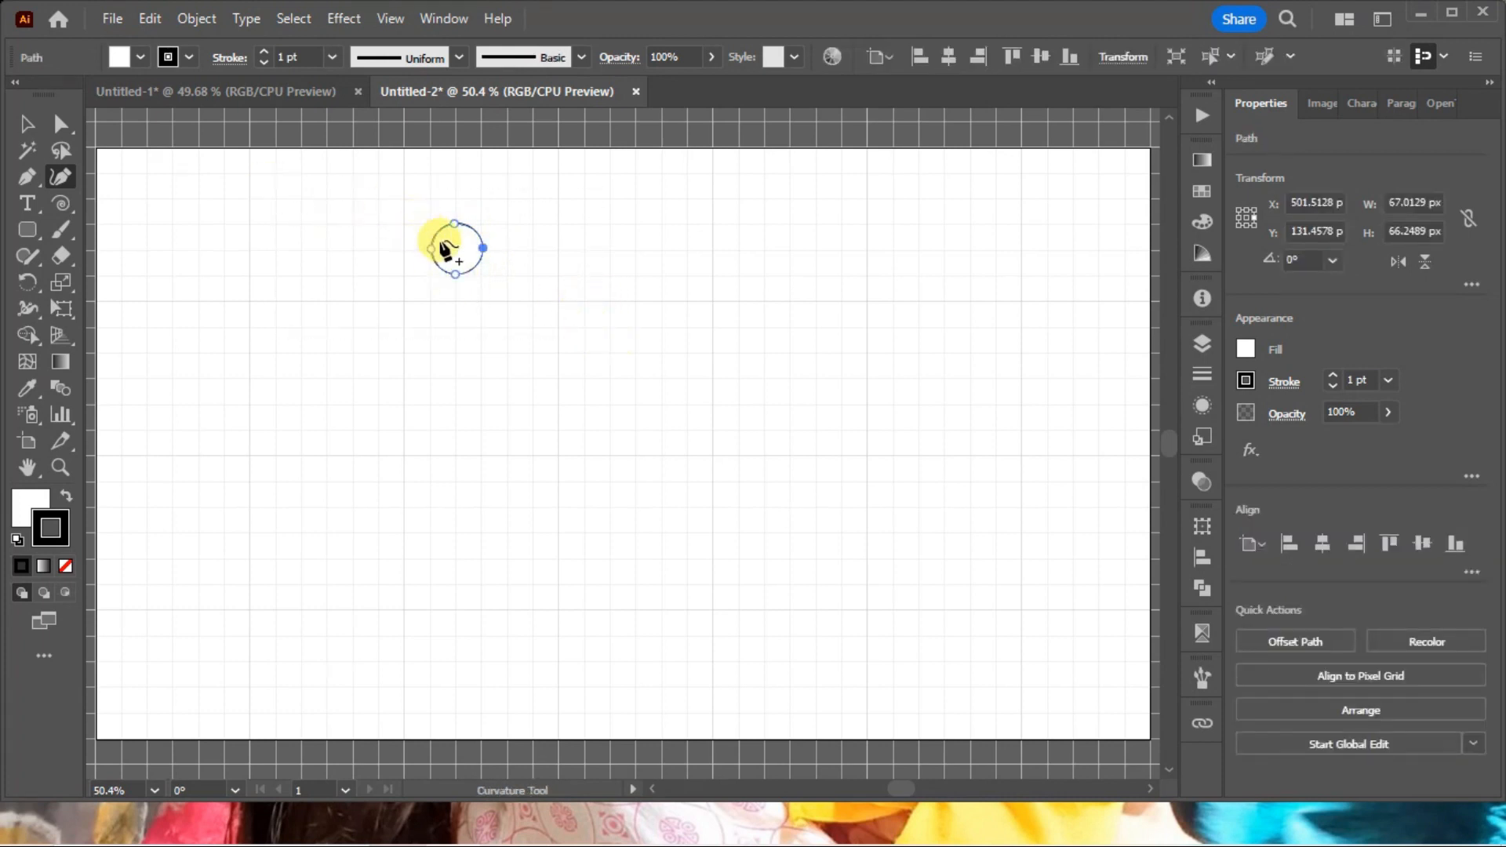
Enlarge the small circle proportionally to nearly two major grid squares wide, and deselect it.
{"action": "key", "text": "v"}
{"action": "left_click_drag", "start_coordinate": [482, 272], "coordinate": [714, 502]}
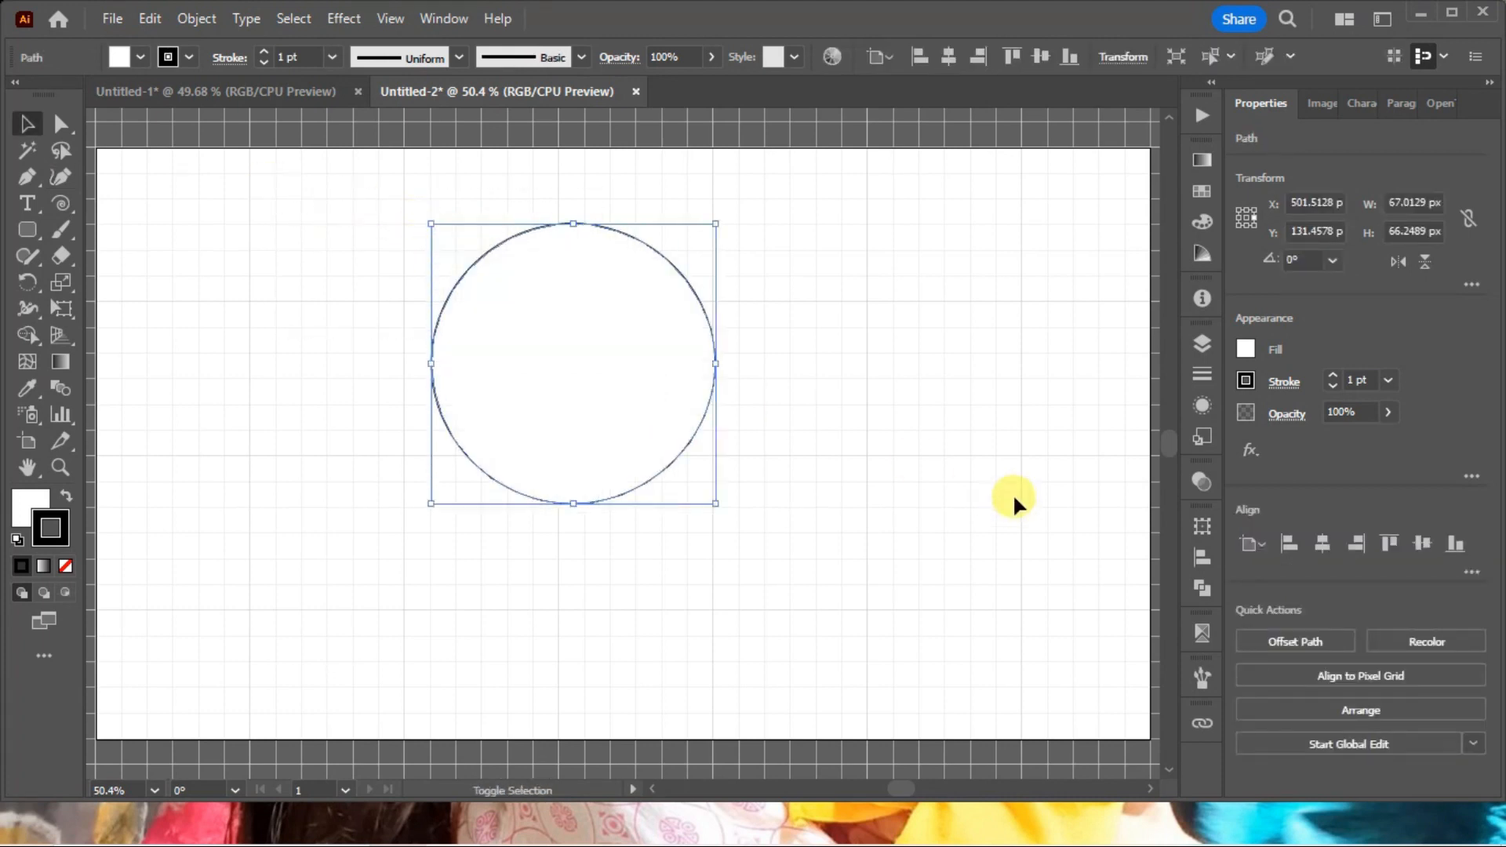
{"action": "left_click", "coordinate": [915, 469]}
Delete the enlarged circle, undo the deletion, and delete it again.
{"action": "left_click_drag", "start_coordinate": [501, 423], "coordinate": [391, 424]}
{"action": "key", "text": "Delete"}
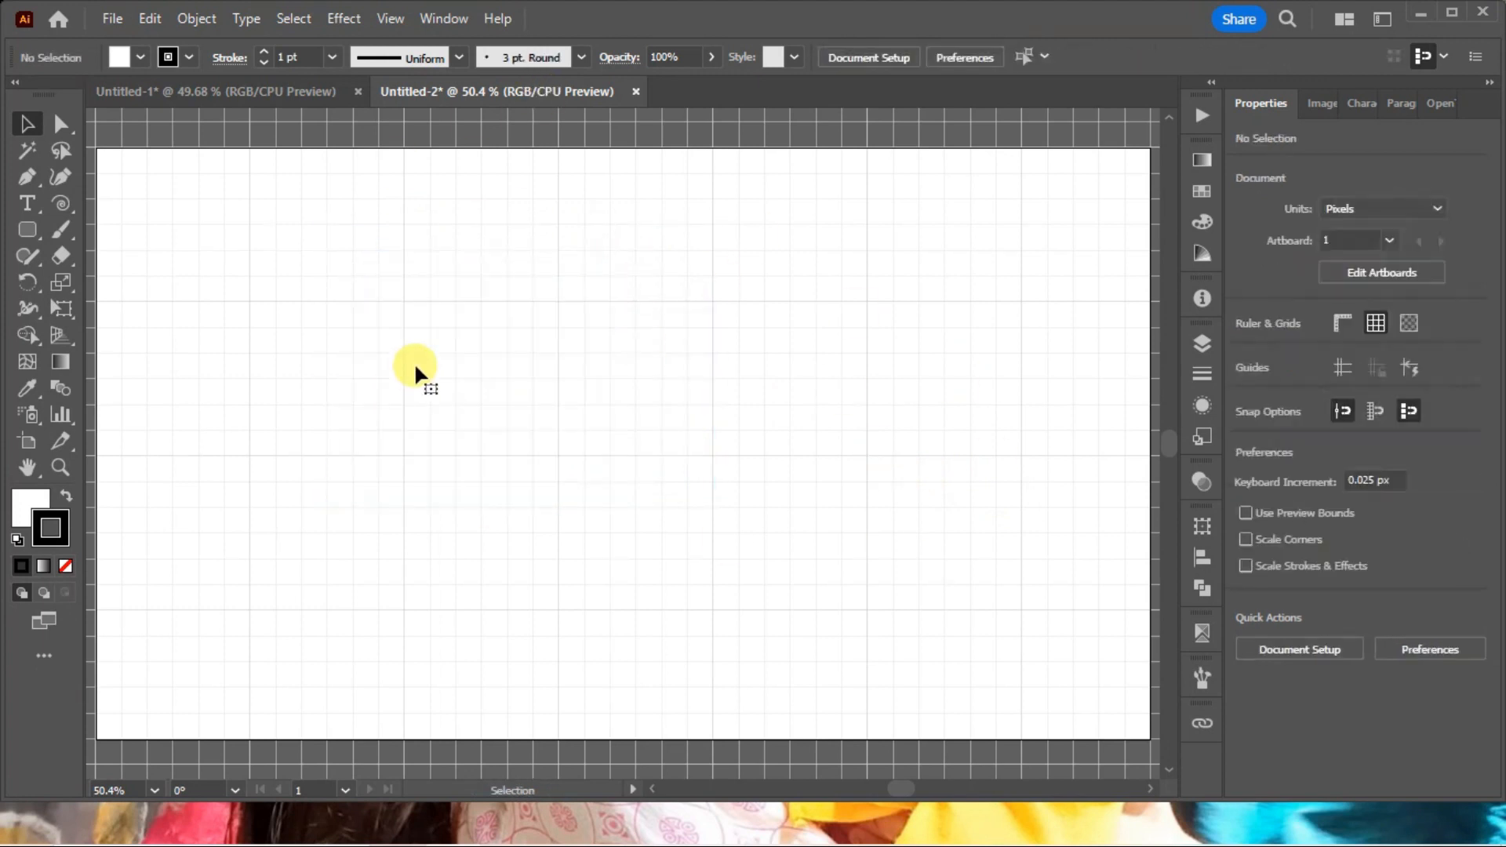
{"action": "key", "text": "ctrl+z"}
{"action": "left_click_drag", "start_coordinate": [603, 502], "coordinate": [472, 372]}
{"action": "key", "text": "Delete"}
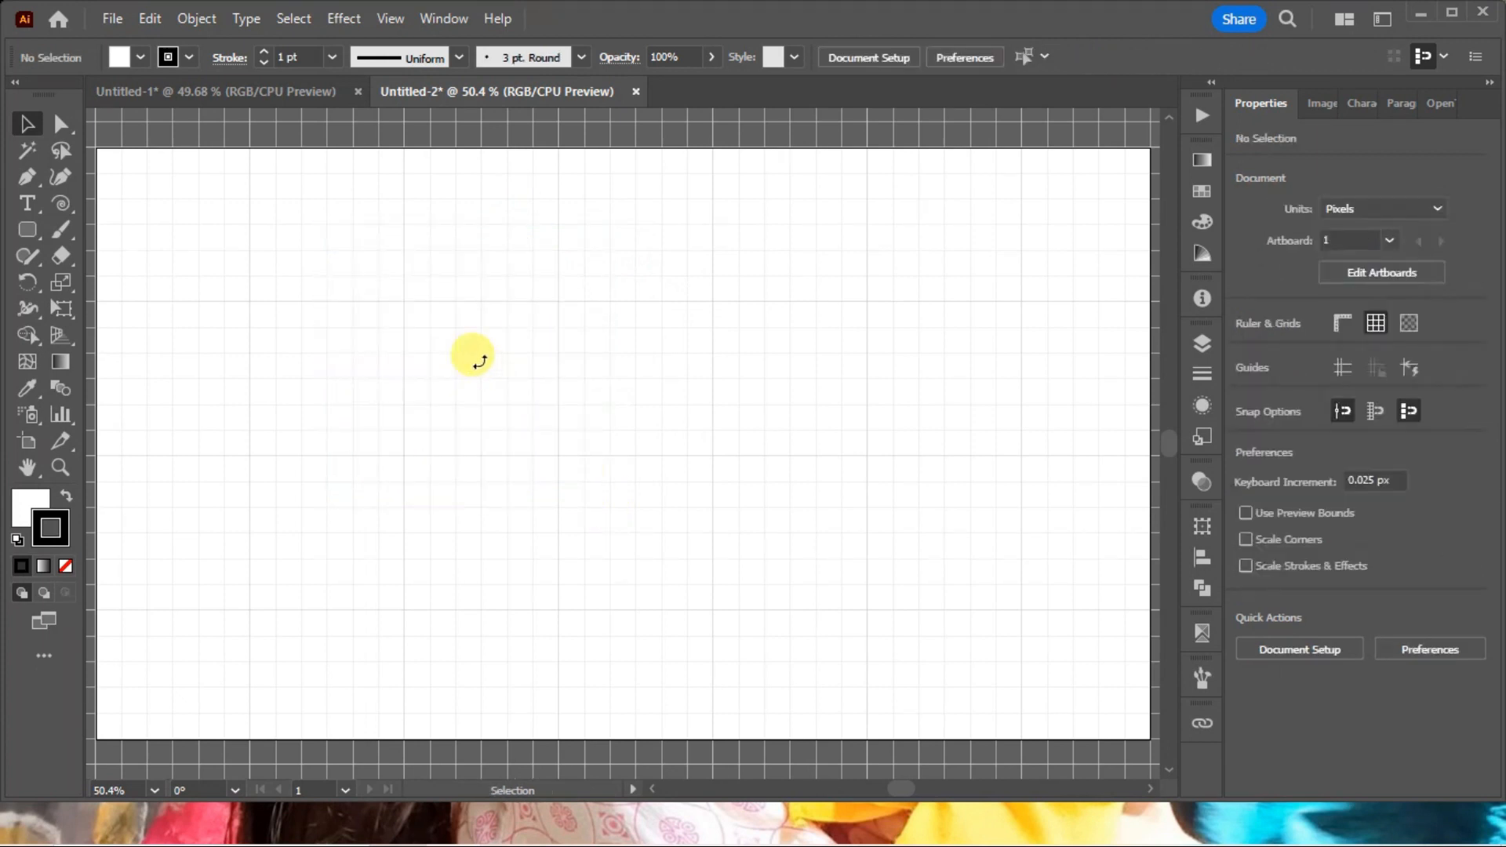
Set the fill to none and the stroke to magenta EC008C (C 0, M 100, Y 0, K 0).
{"action": "left_click", "coordinate": [21, 506]}
{"action": "left_click", "coordinate": [65, 565]}
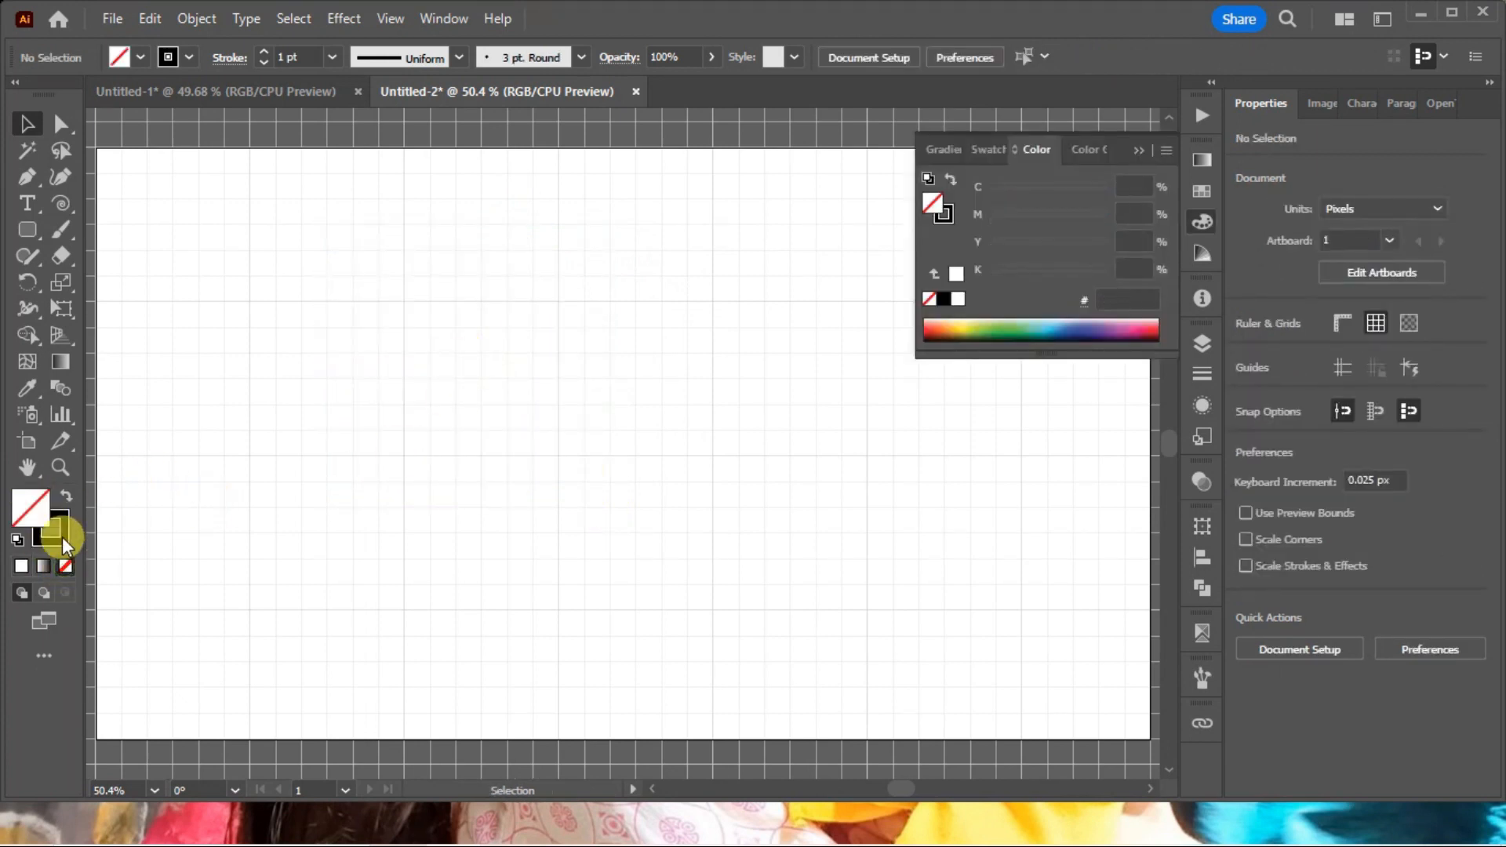
{"action": "left_click_drag", "start_coordinate": [1029, 194], "coordinate": [966, 187]}
{"action": "mouse_move", "coordinate": [1006, 241]}
{"action": "left_mouse_down"}
{"action": "mouse_move", "coordinate": [970, 239]}
{"action": "mouse_move", "coordinate": [990, 272]}
{"action": "left_mouse_up"}
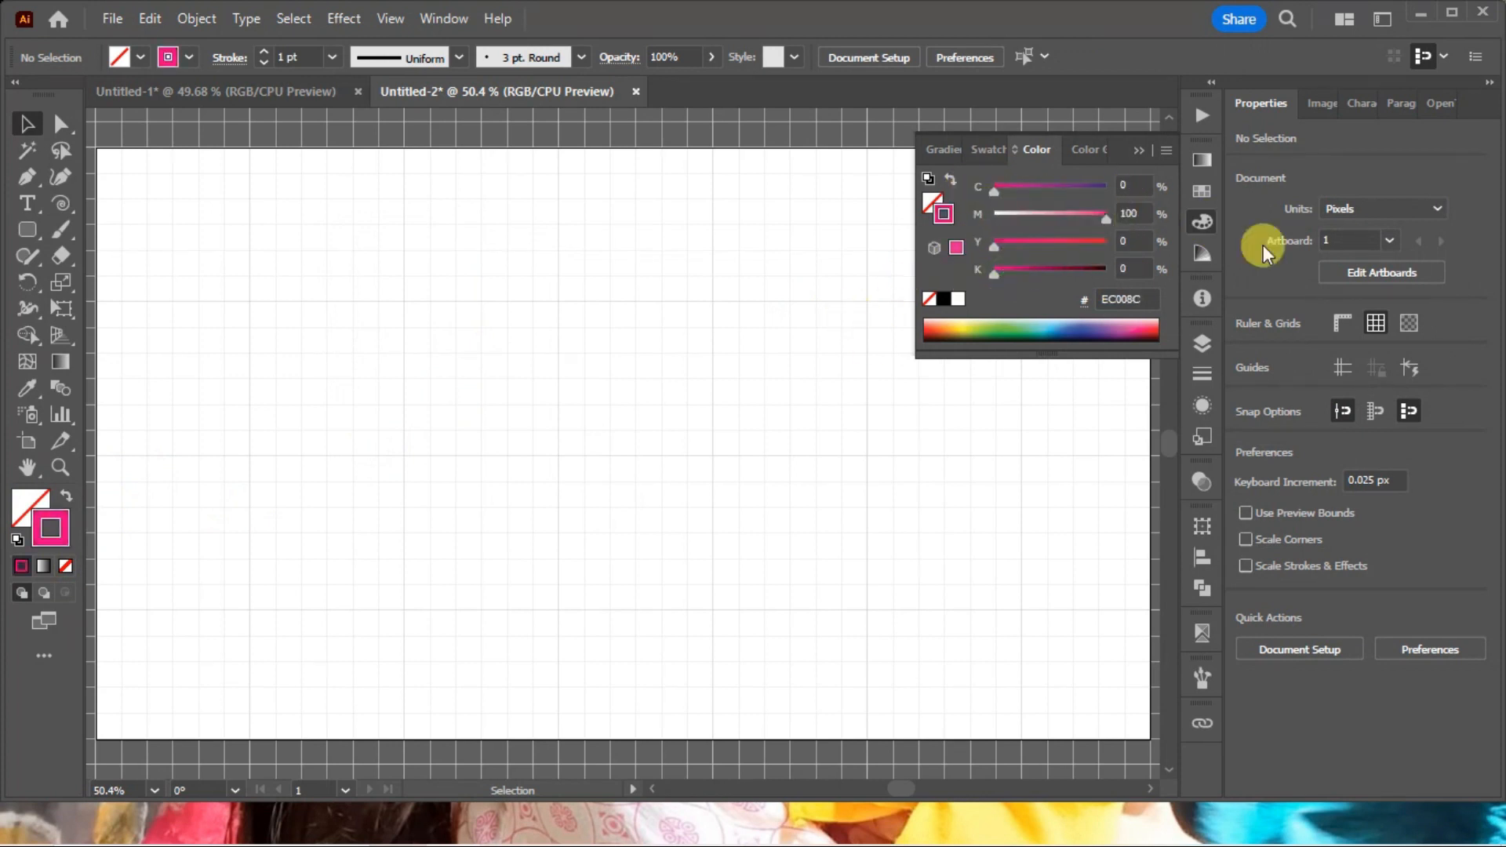
{"action": "left_click", "coordinate": [1200, 223]}
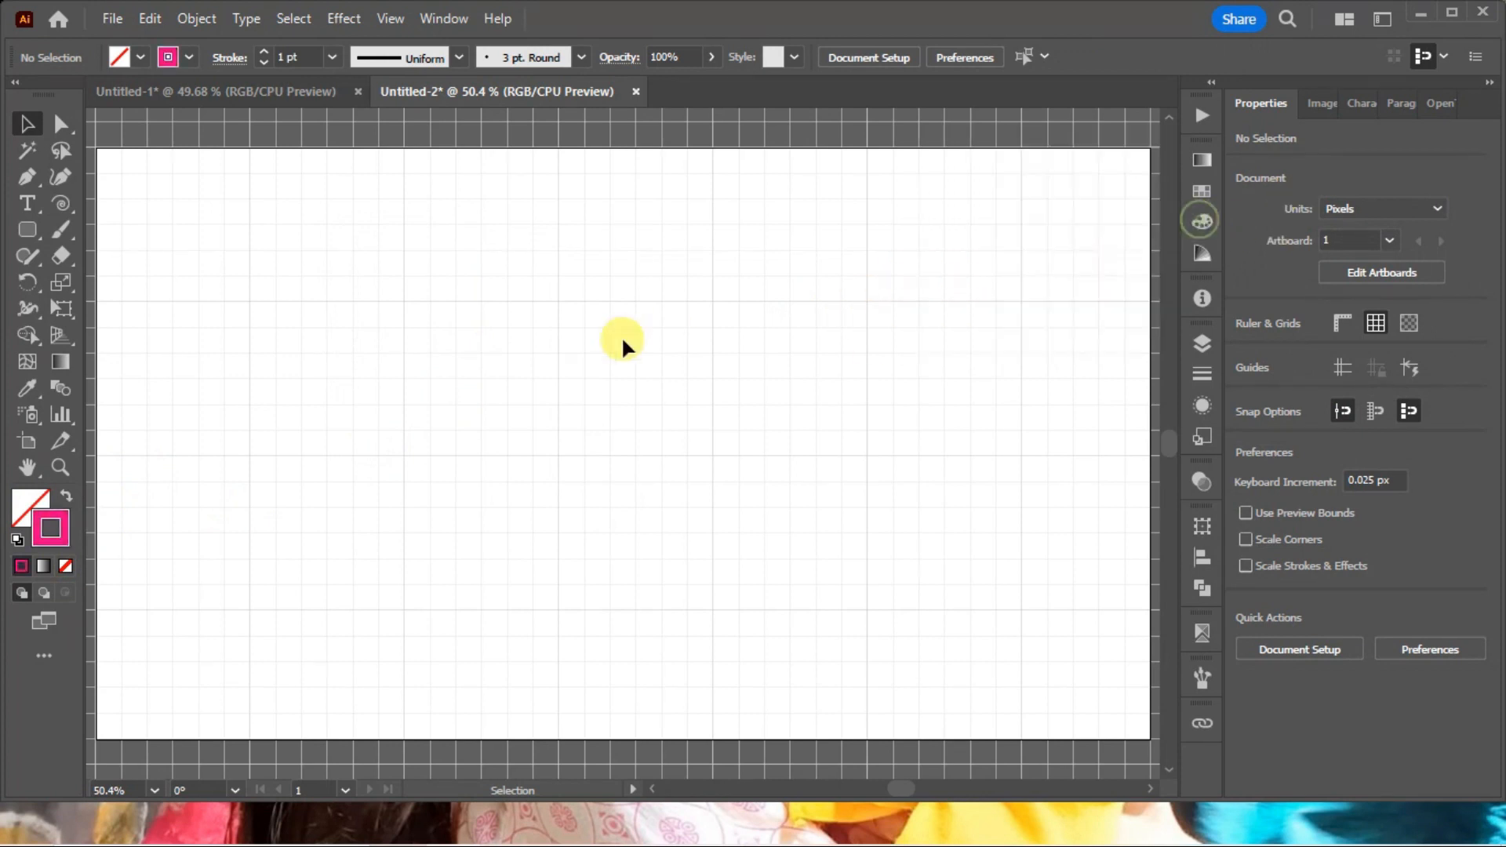
Draw a closed, rounded heart outline about 341 by 268 px through six grid points with the Curvature tool, and deselect it.
{"action": "left_click", "coordinate": [56, 176]}
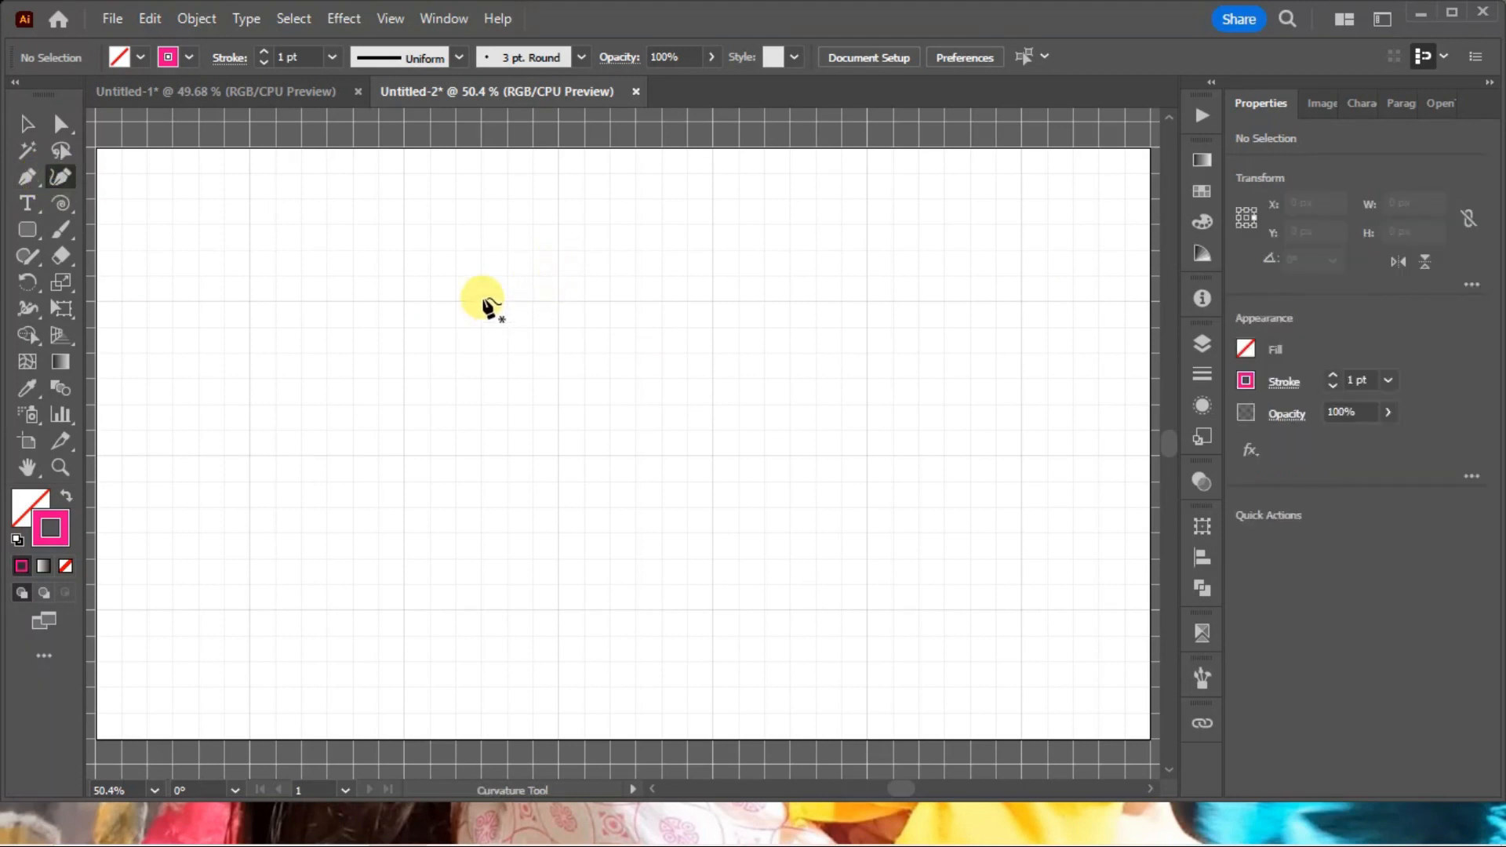
{"action": "key", "text": "ctrl+space"}
{"action": "left_click_drag", "start_coordinate": [337, 242], "coordinate": [809, 598]}
{"action": "left_click_drag", "start_coordinate": [553, 396], "coordinate": [662, 346]}
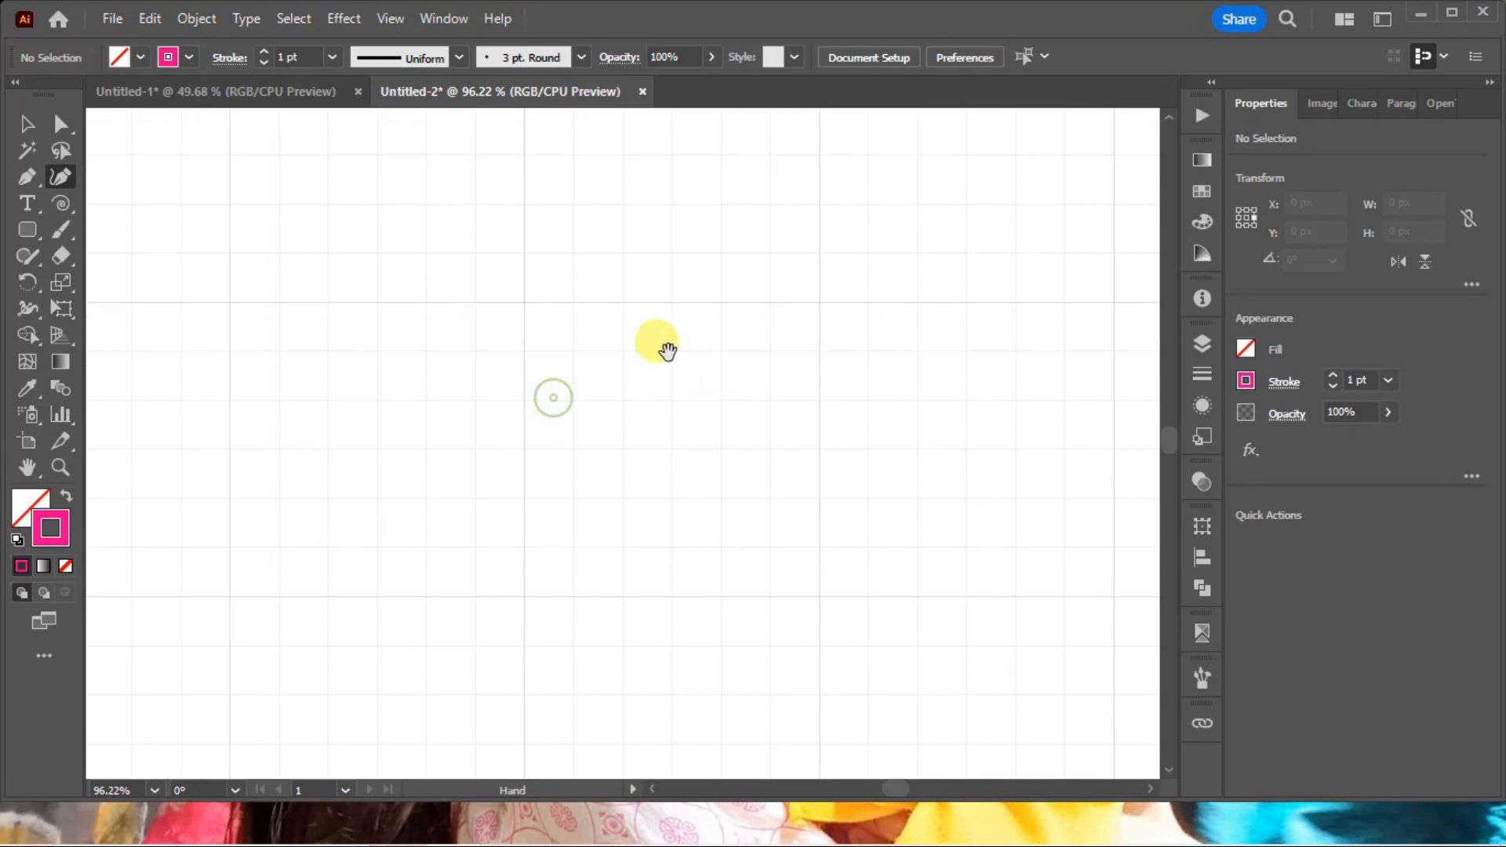
{"action": "left_click", "coordinate": [669, 299]}
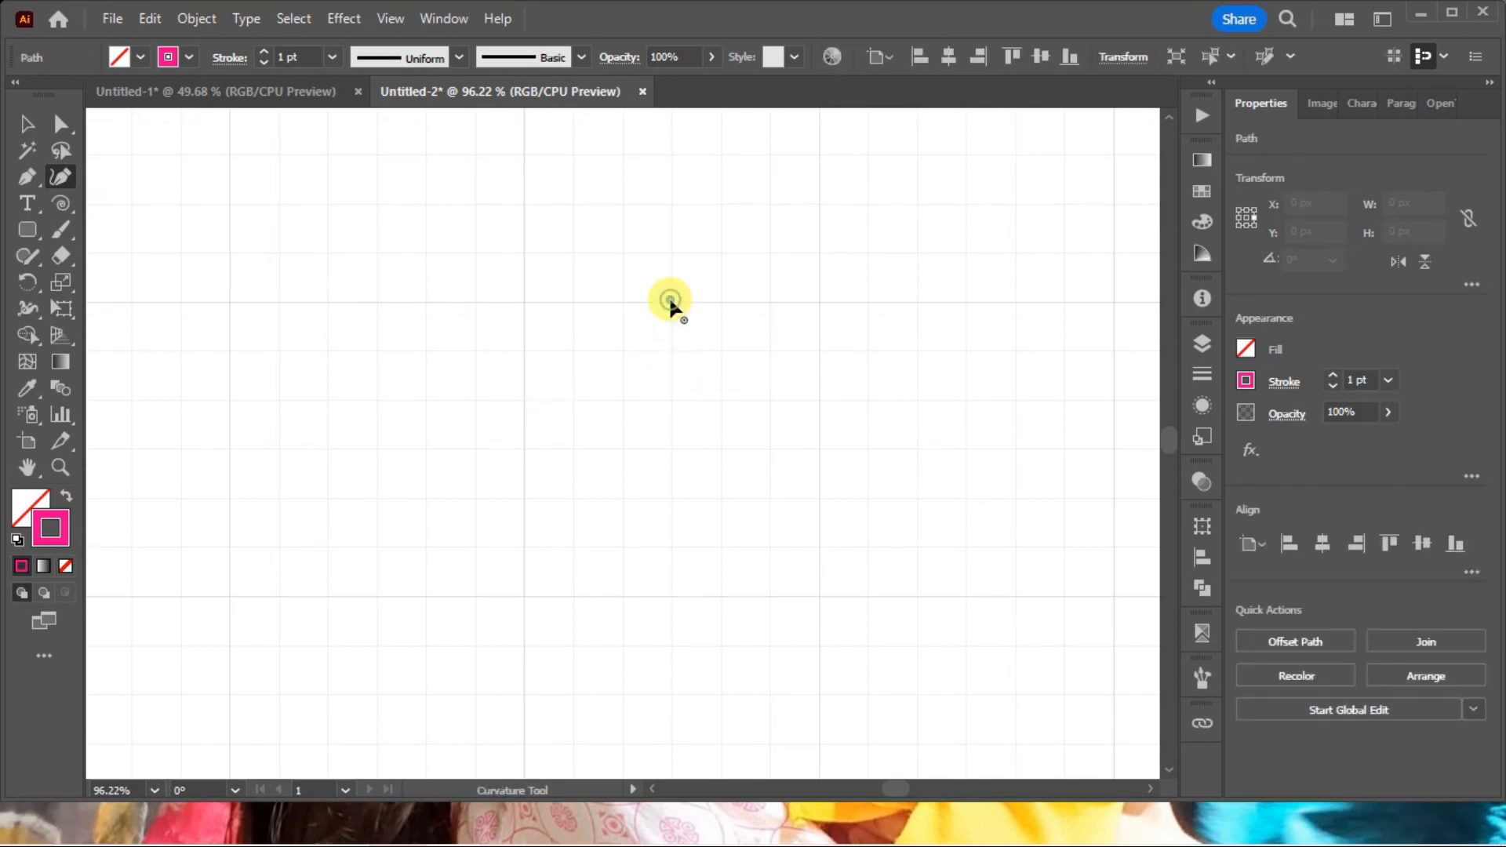
{"action": "left_click", "coordinate": [524, 202]}
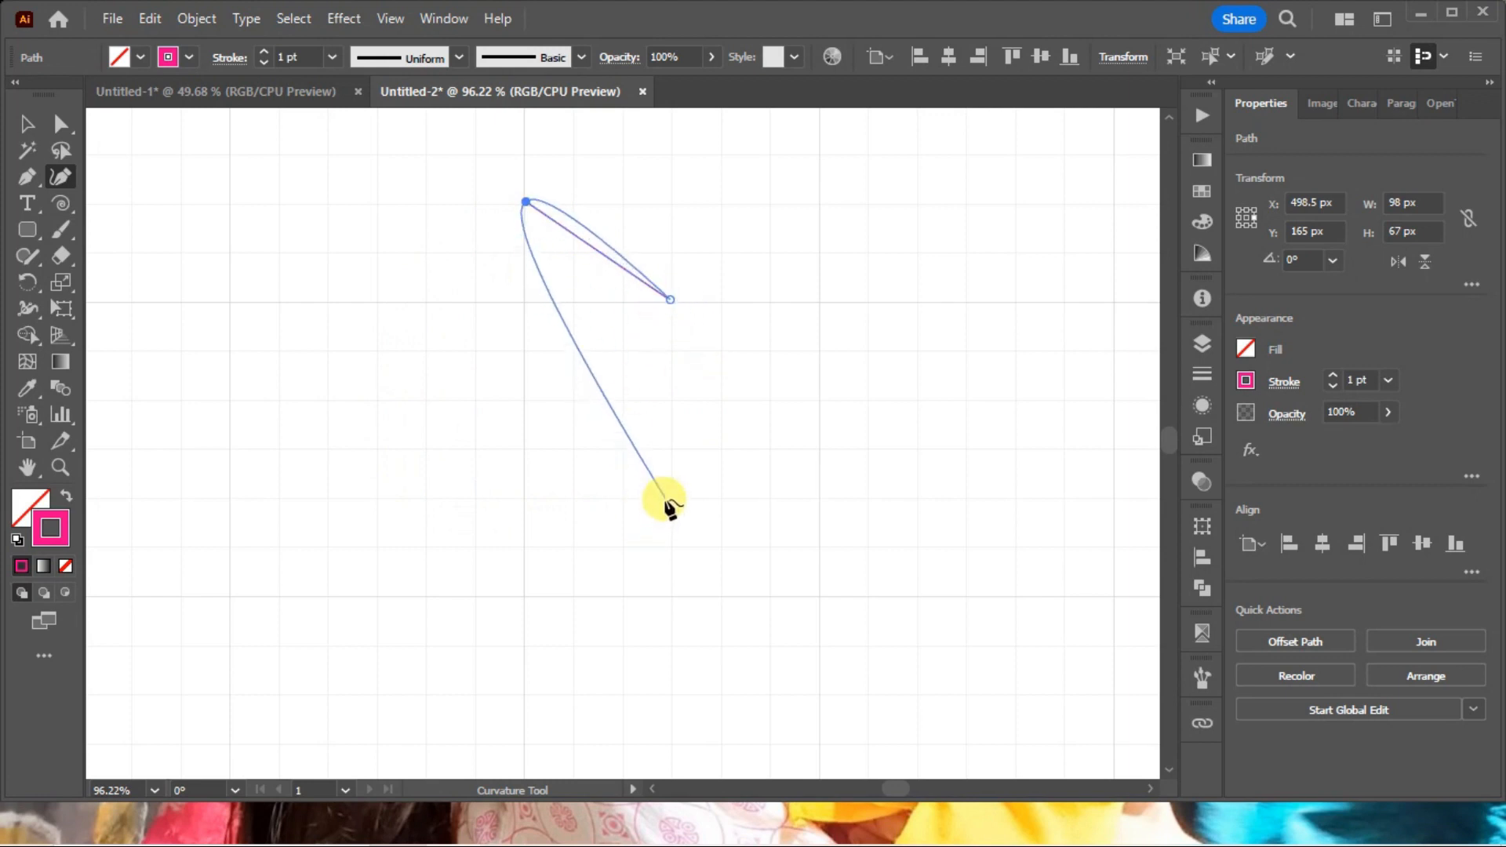
{"action": "left_click", "coordinate": [426, 303]}
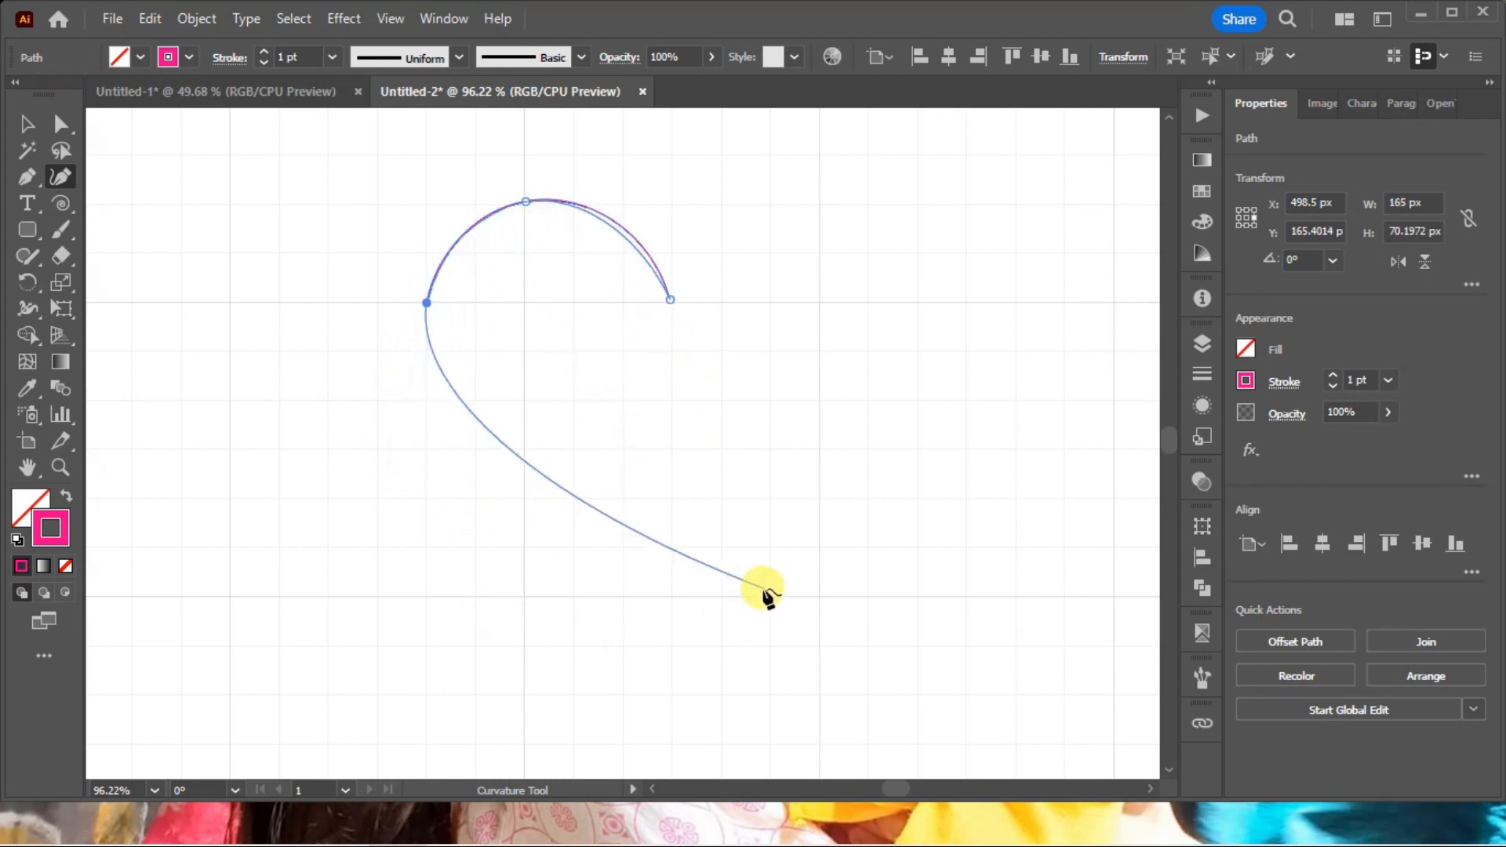
{"action": "left_click", "coordinate": [671, 596]}
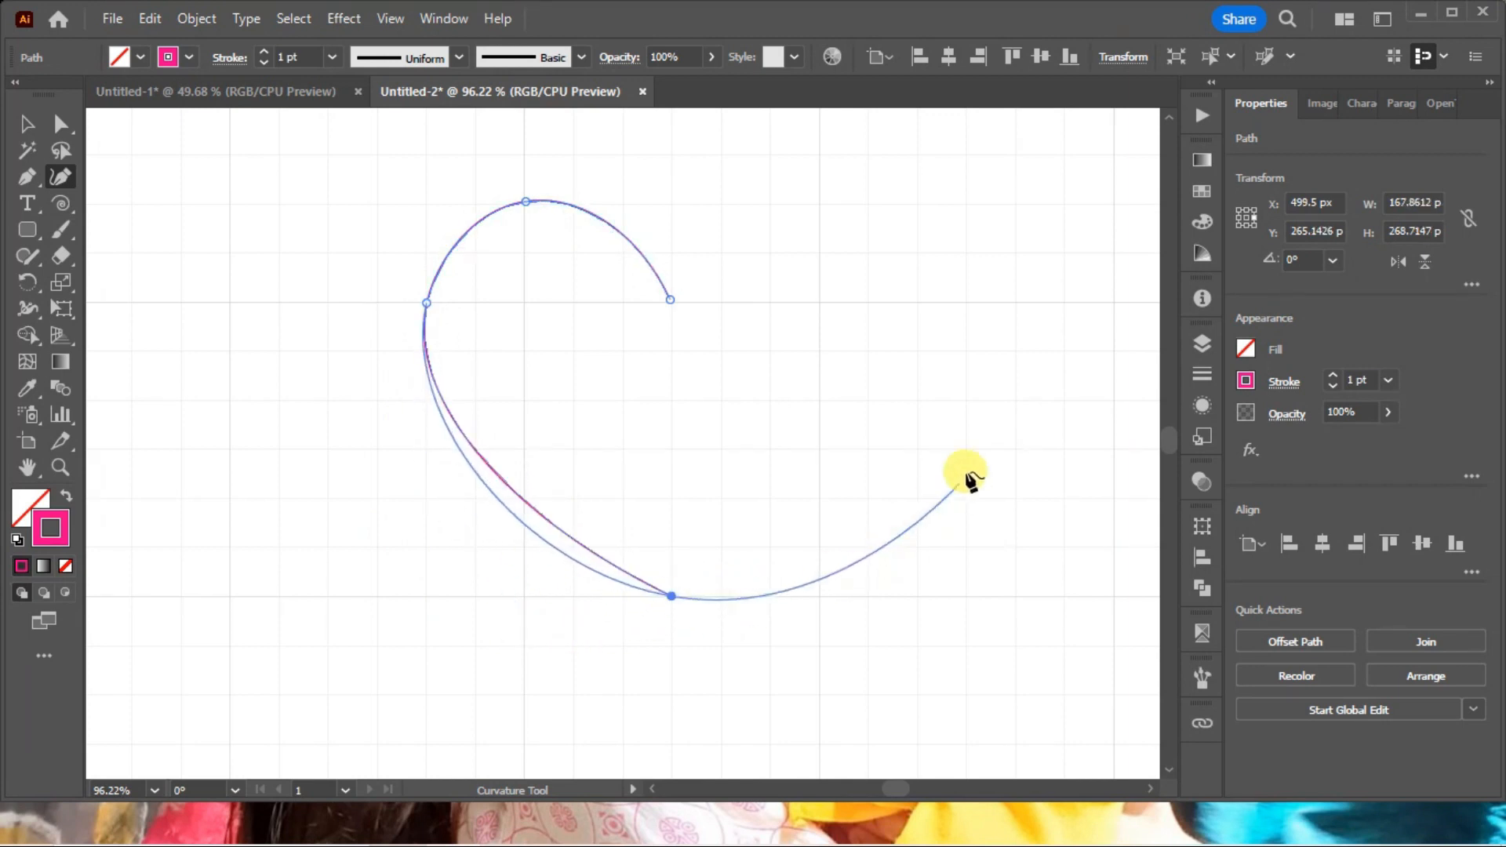
{"action": "left_click", "coordinate": [921, 303]}
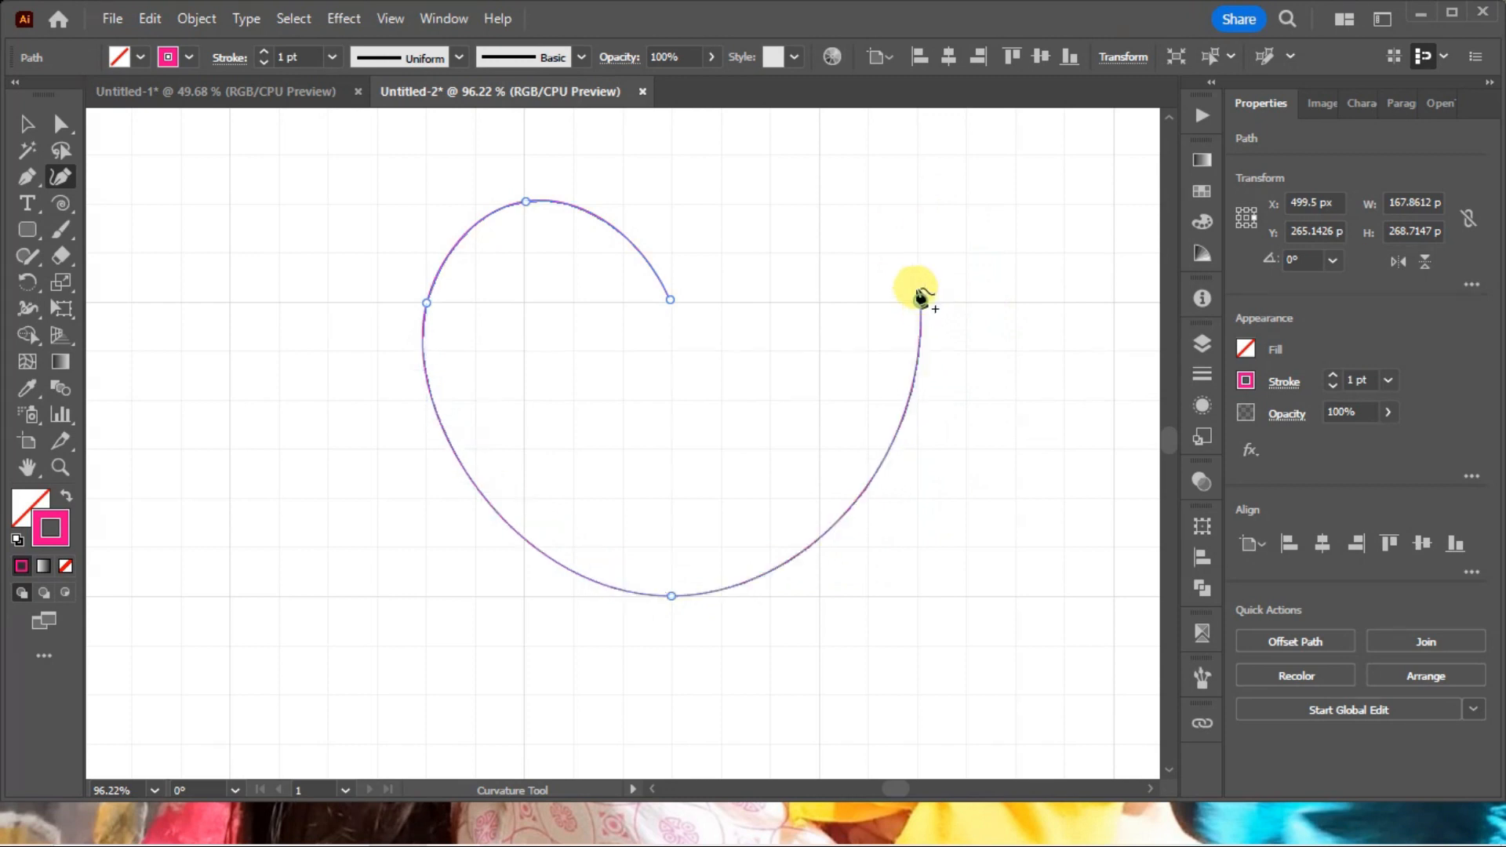
{"action": "left_click", "coordinate": [817, 205]}
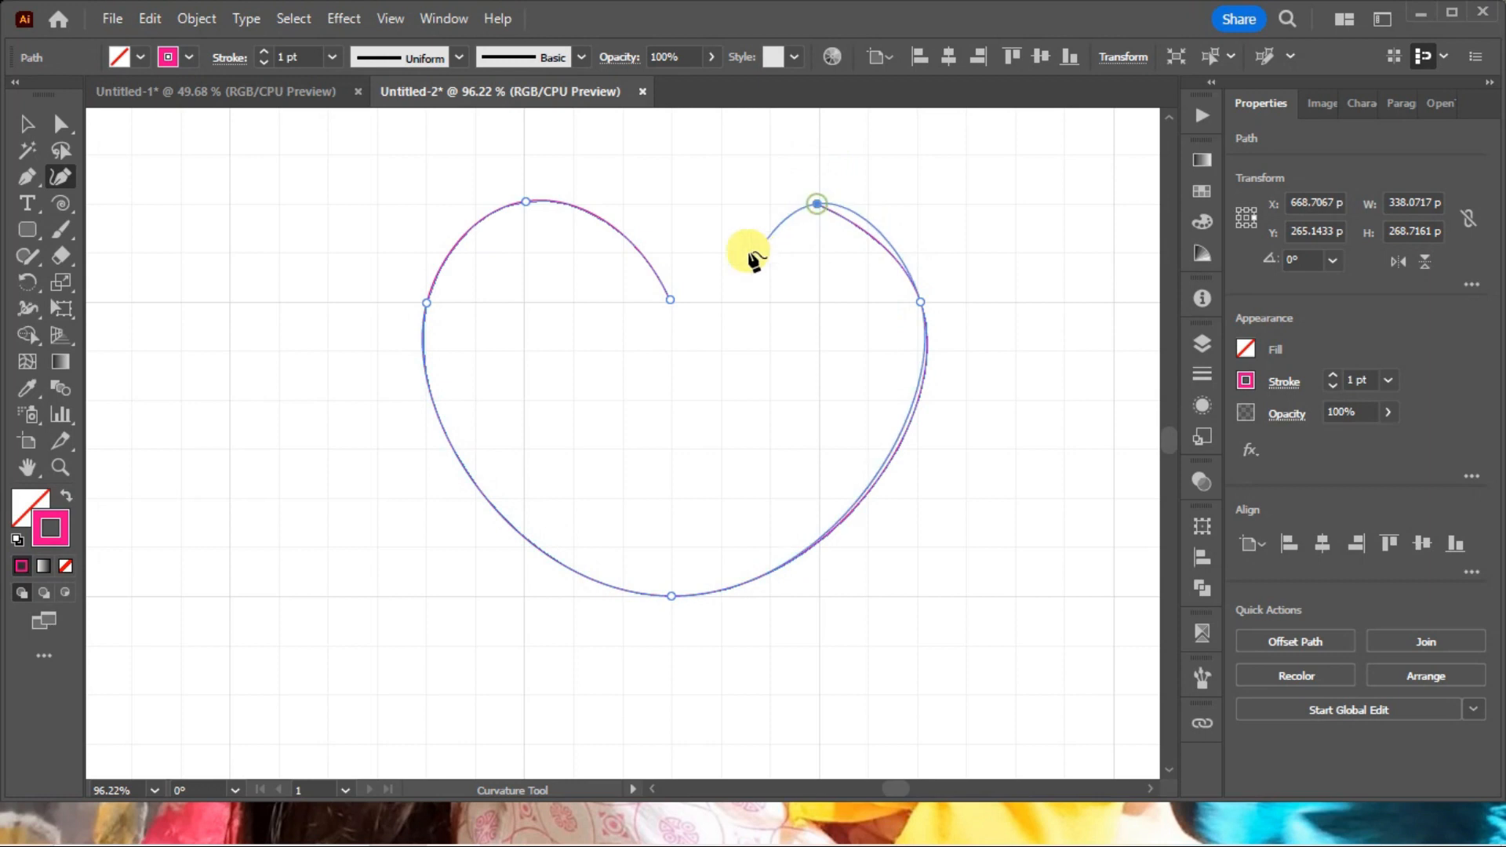
{"action": "left_click", "coordinate": [671, 301]}
{"action": "left_click", "coordinate": [779, 453], "text": "ctrl"}
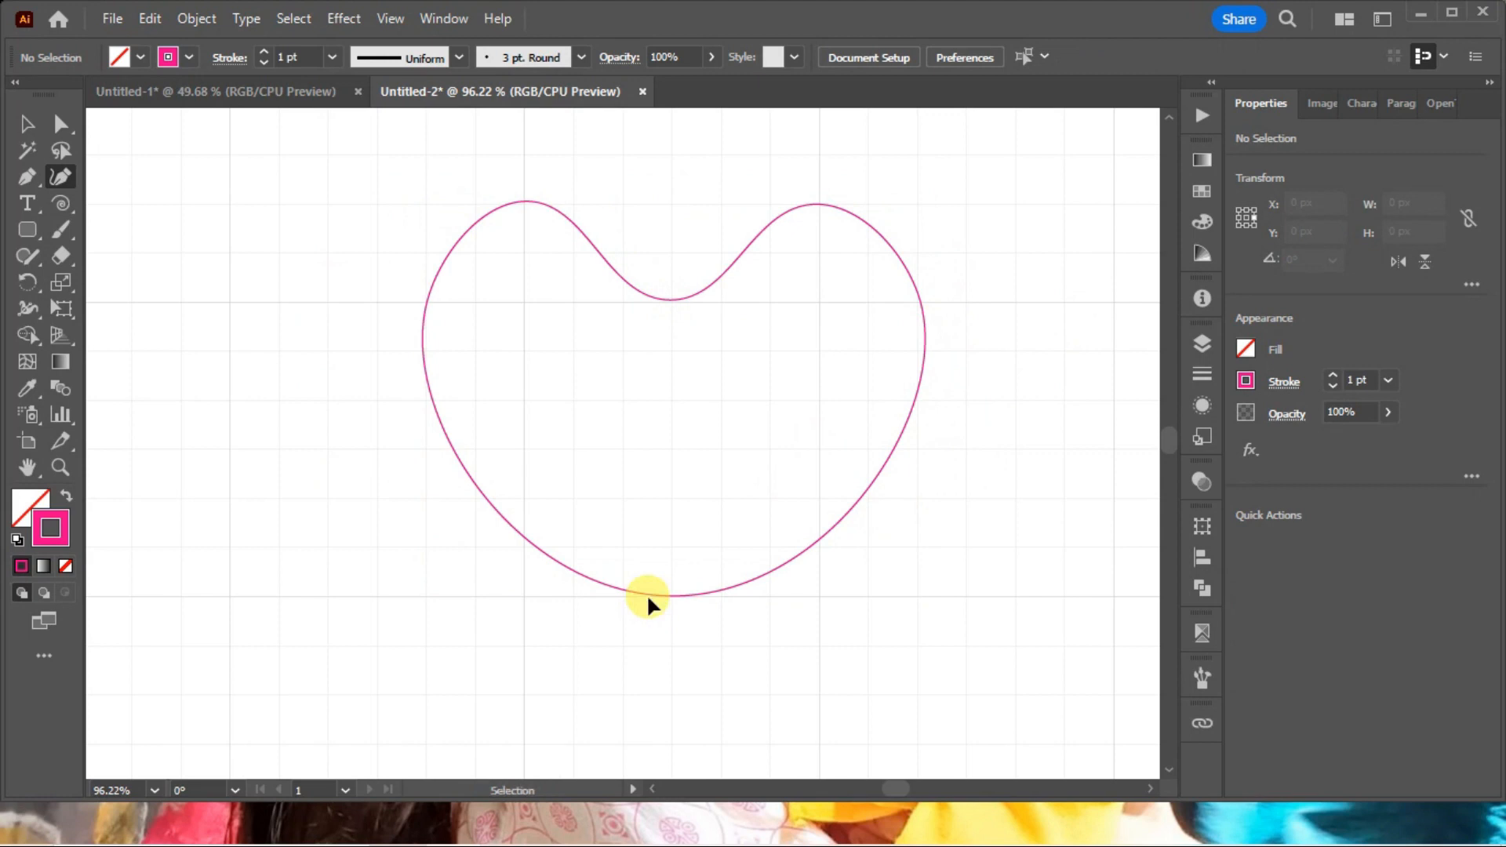
Convert the heart's bottom point and its upper centre point from smooth to corner points.
{"action": "key", "text": "ctrl+minus"}
{"action": "key", "text": "ctrl+minus"}
{"action": "left_click_drag", "start_coordinate": [375, 267], "coordinate": [995, 581]}
{"action": "left_click_drag", "start_coordinate": [787, 460], "coordinate": [896, 448]}
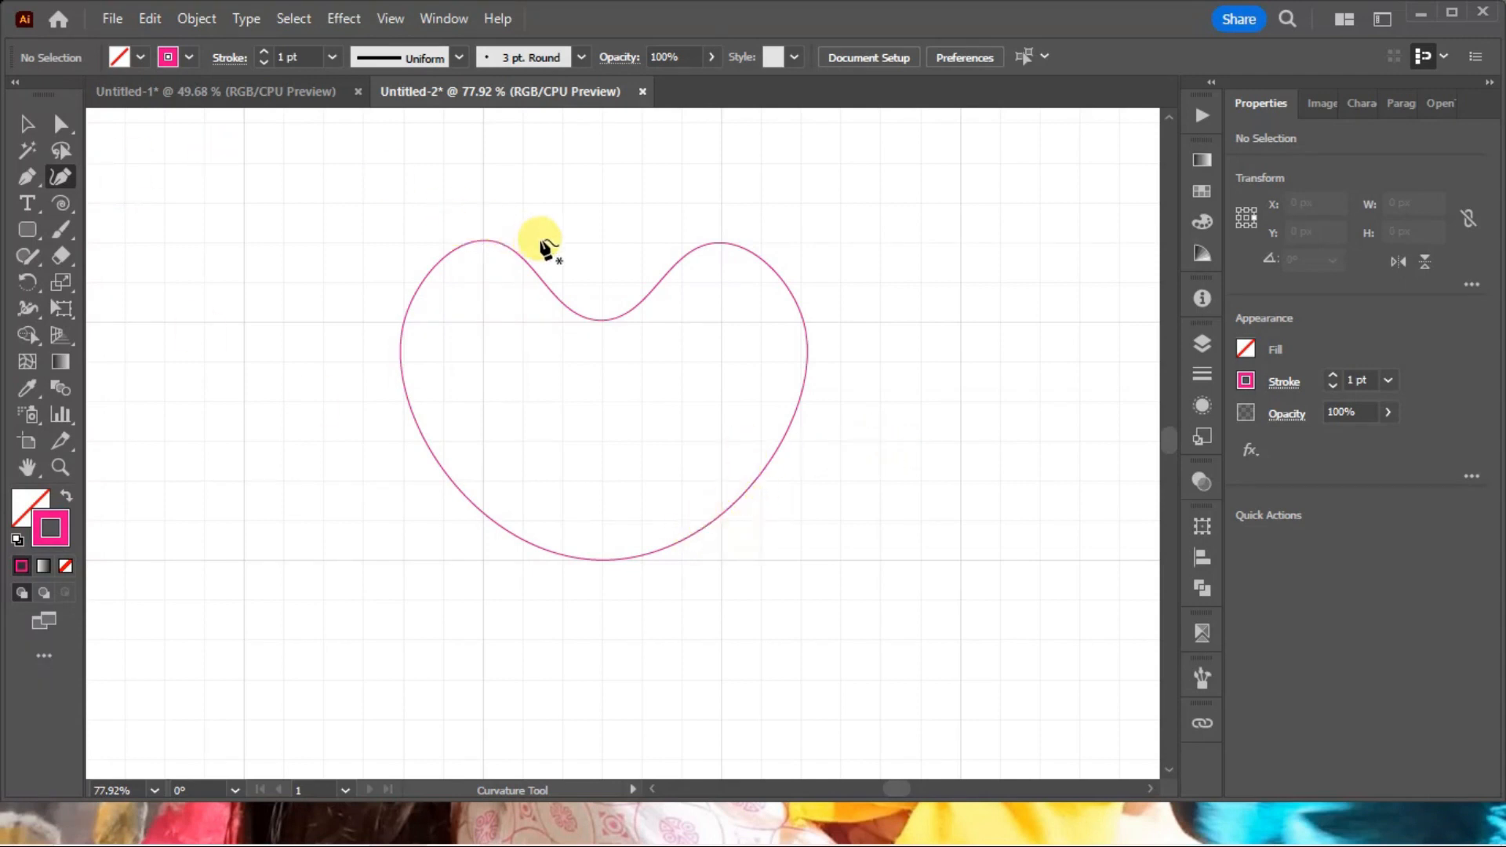
{"action": "left_click", "coordinate": [570, 227]}
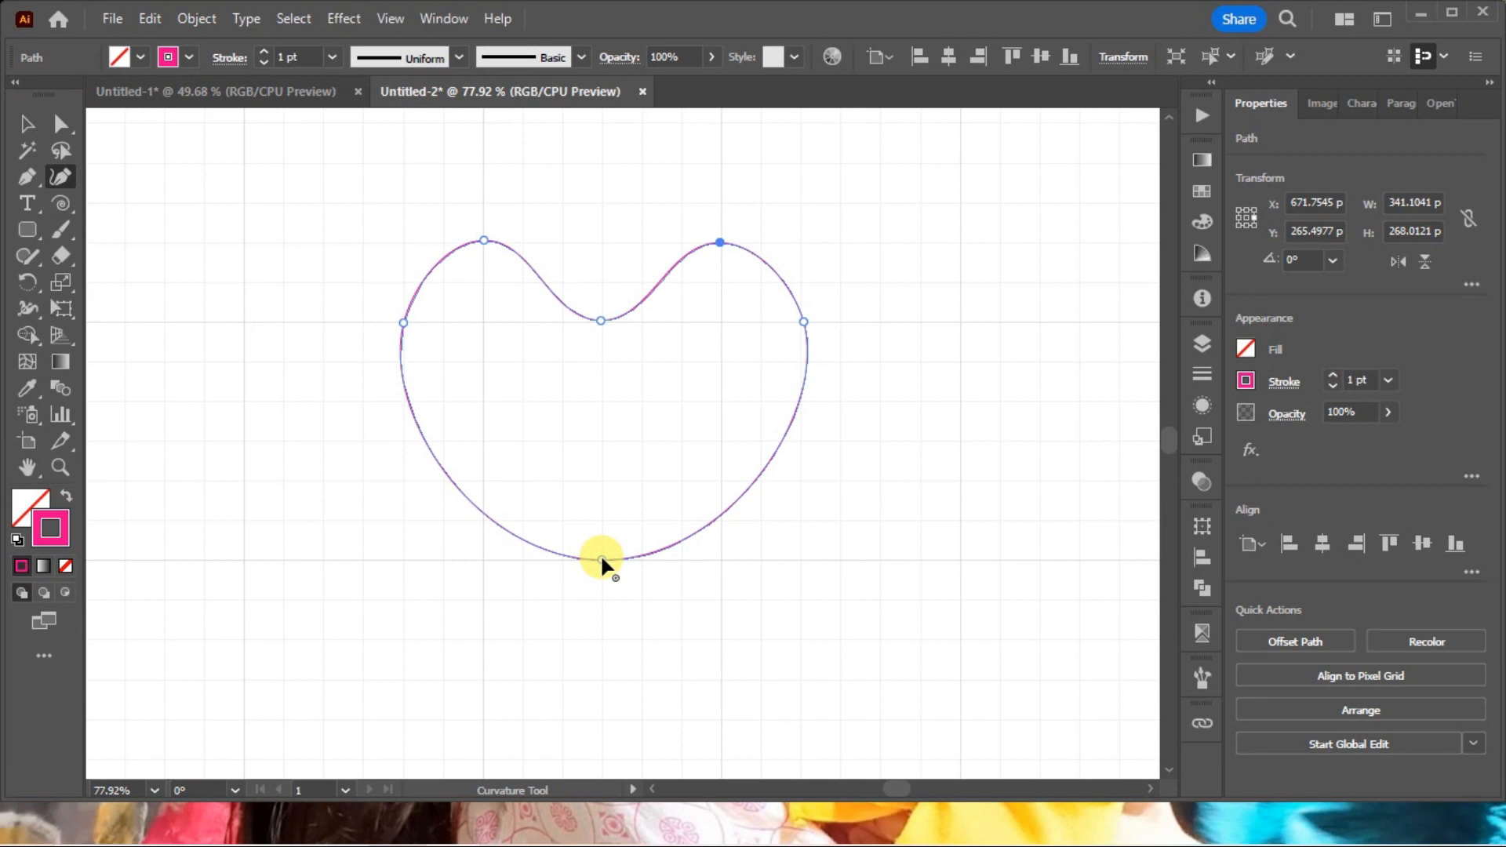
{"action": "double_click", "coordinate": [602, 559]}
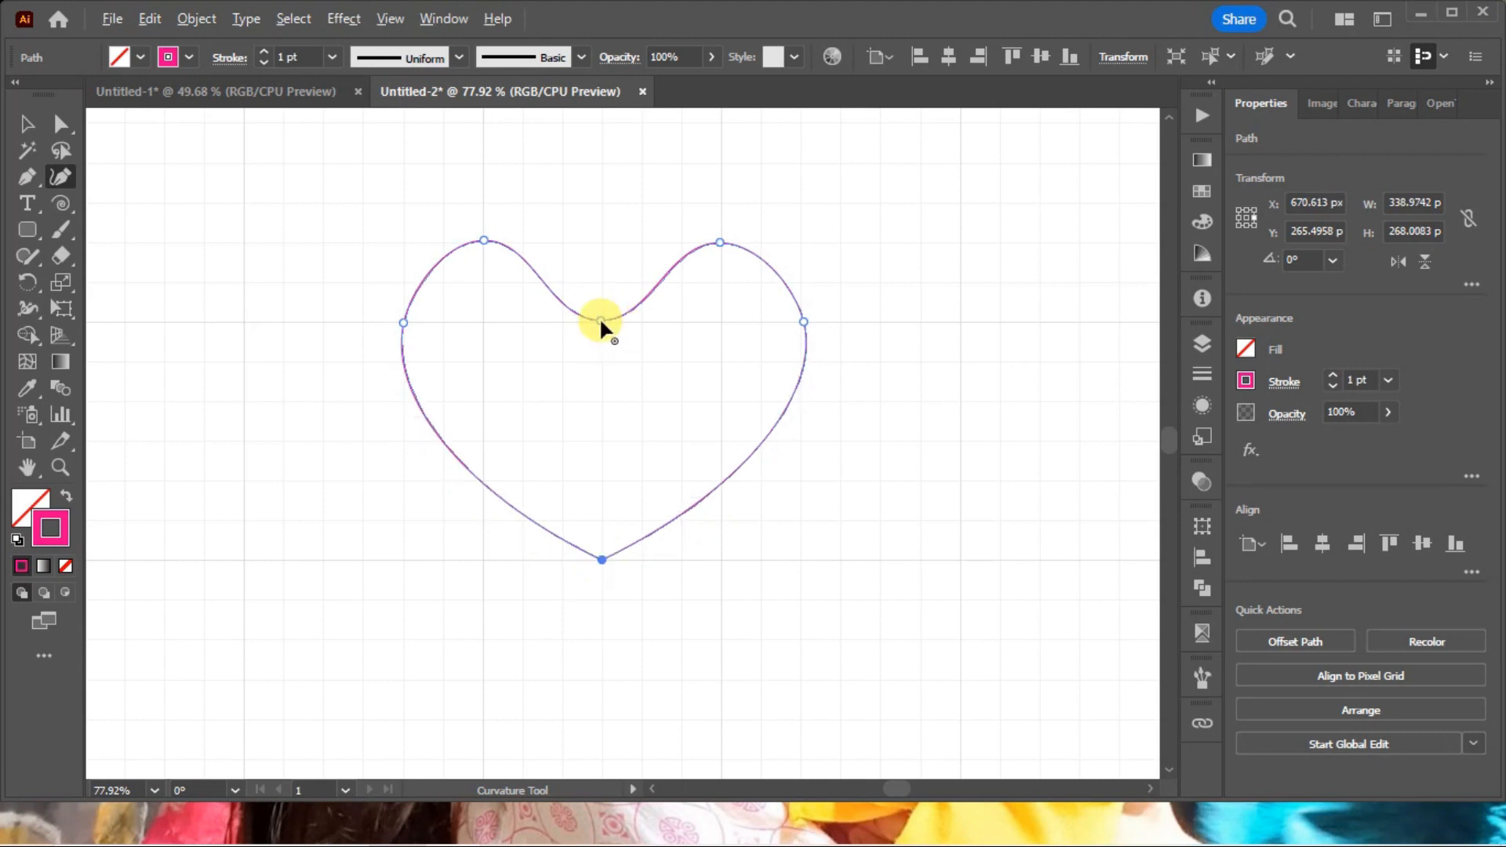
{"action": "double_click", "coordinate": [600, 320]}
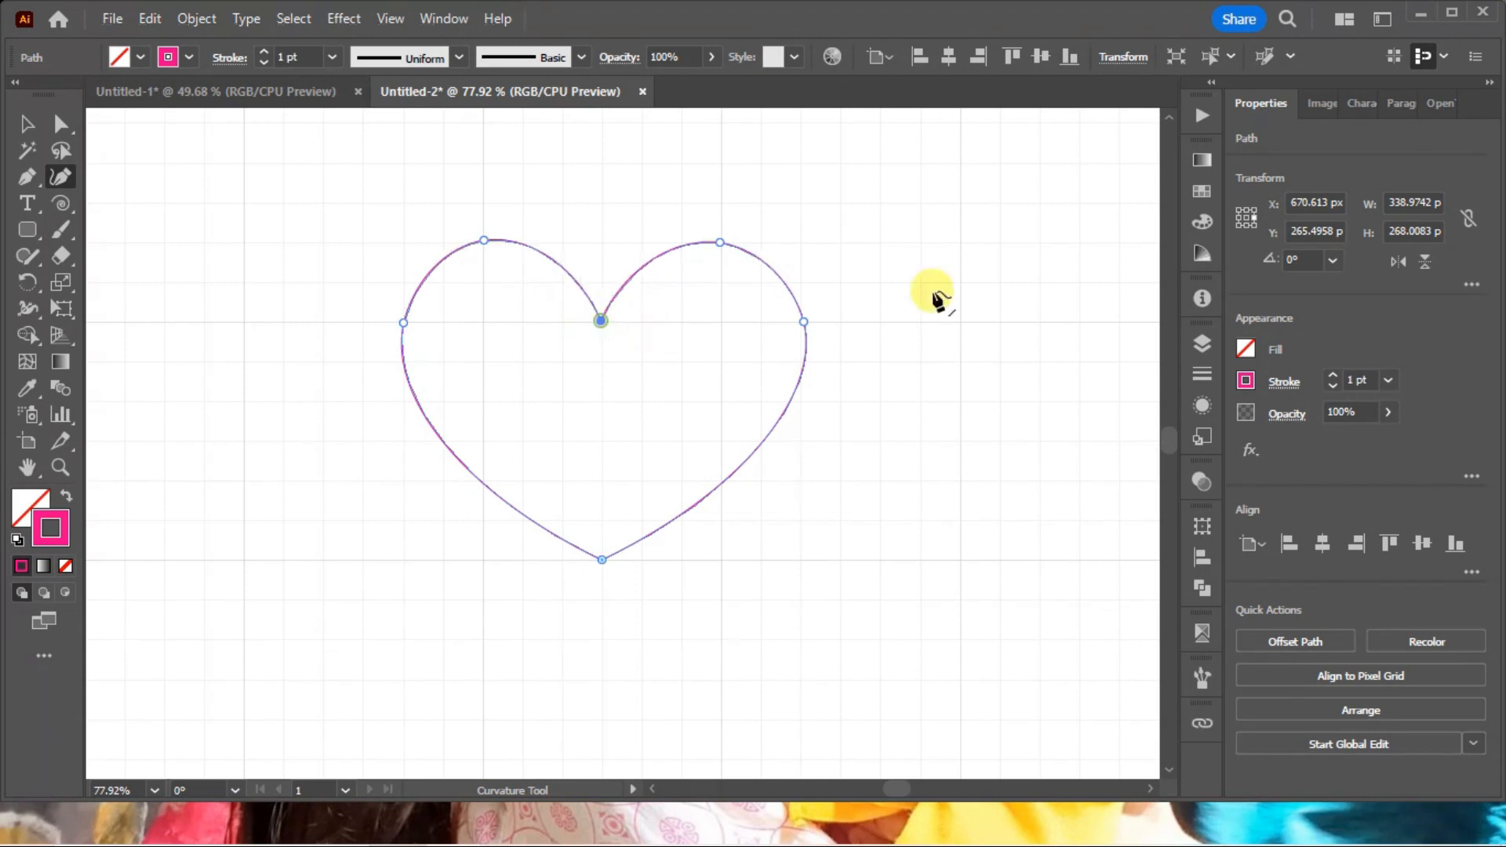
Swap the heart's fill and stroke to give it a magenta fill and no stroke.
{"action": "left_click", "coordinate": [942, 304], "text": "ctrl"}
{"action": "left_click_drag", "start_coordinate": [898, 464], "coordinate": [703, 382]}
{"action": "key", "text": "shift+x"}
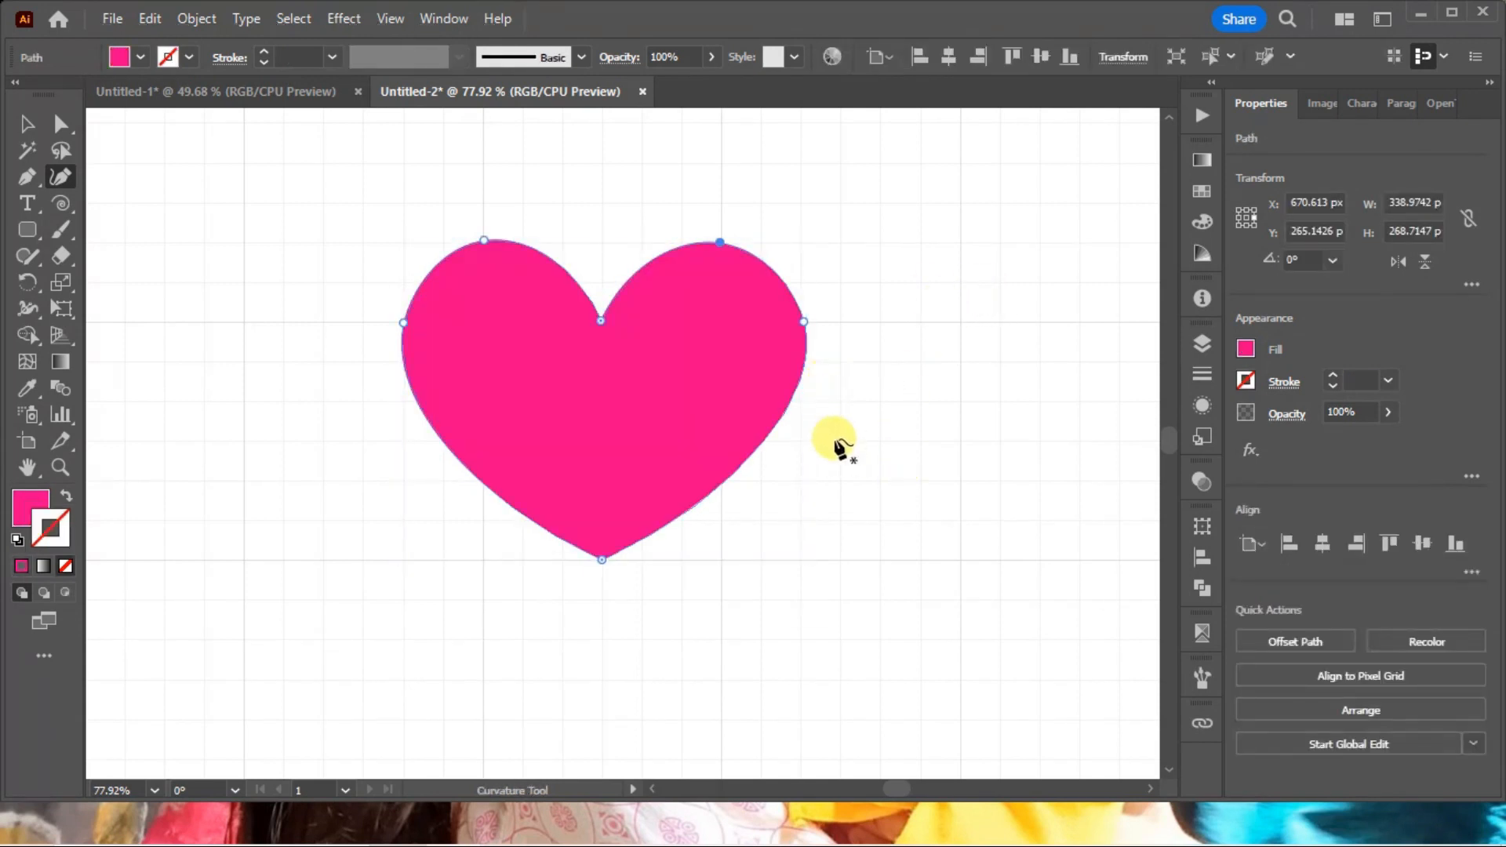
Draw a horizontal straight line about 399 px long across the upper grid with the Pen tool, and delete it.
{"action": "key", "text": "ctrl+minus"}
{"action": "key", "text": "ctrl+minus"}
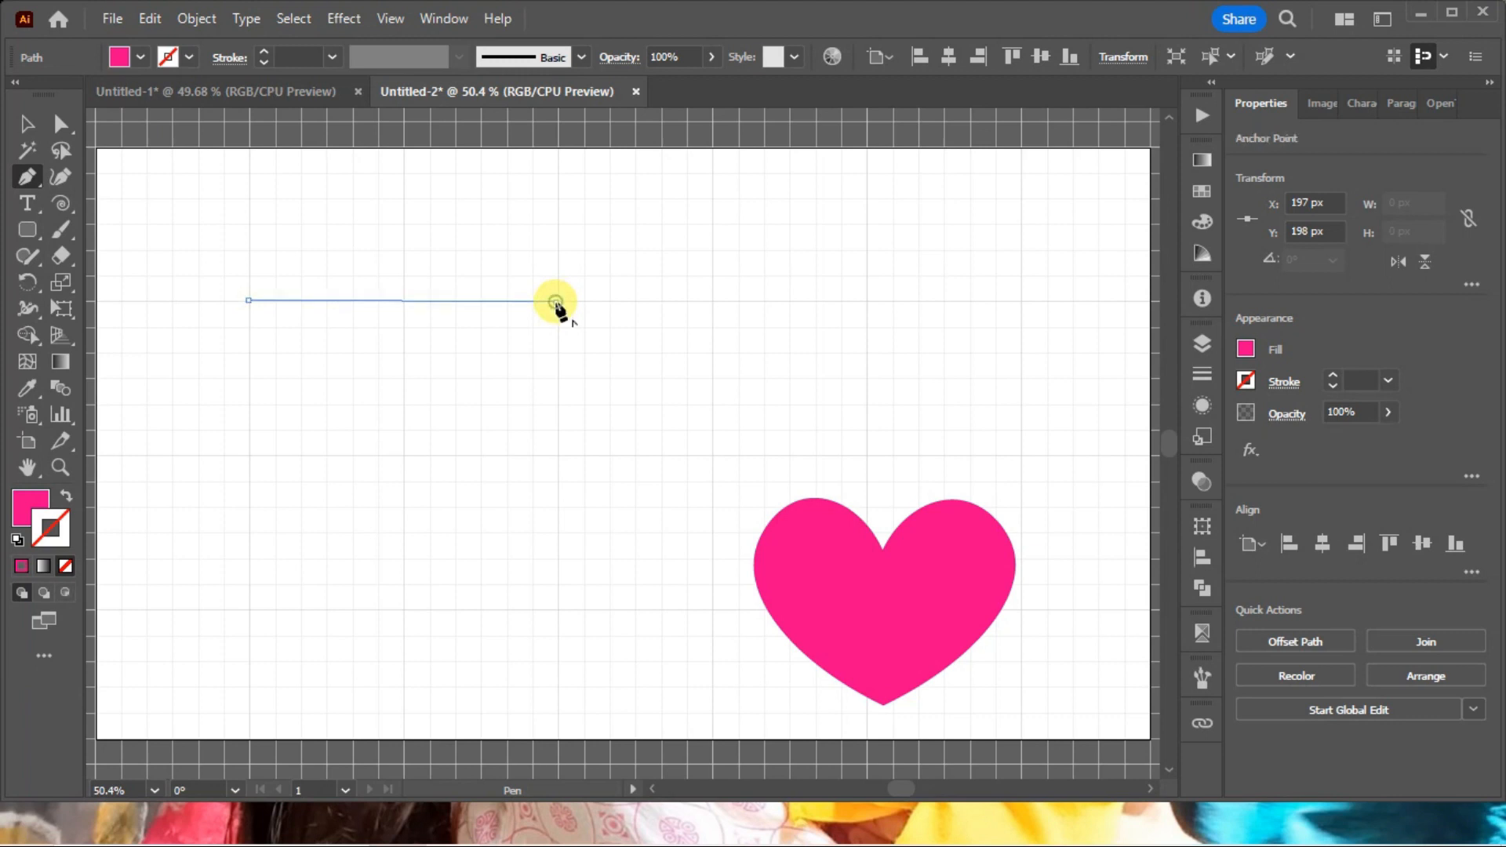
{"action": "left_click", "coordinate": [555, 302]}
{"action": "left_click", "coordinate": [581, 401], "text": "ctrl"}
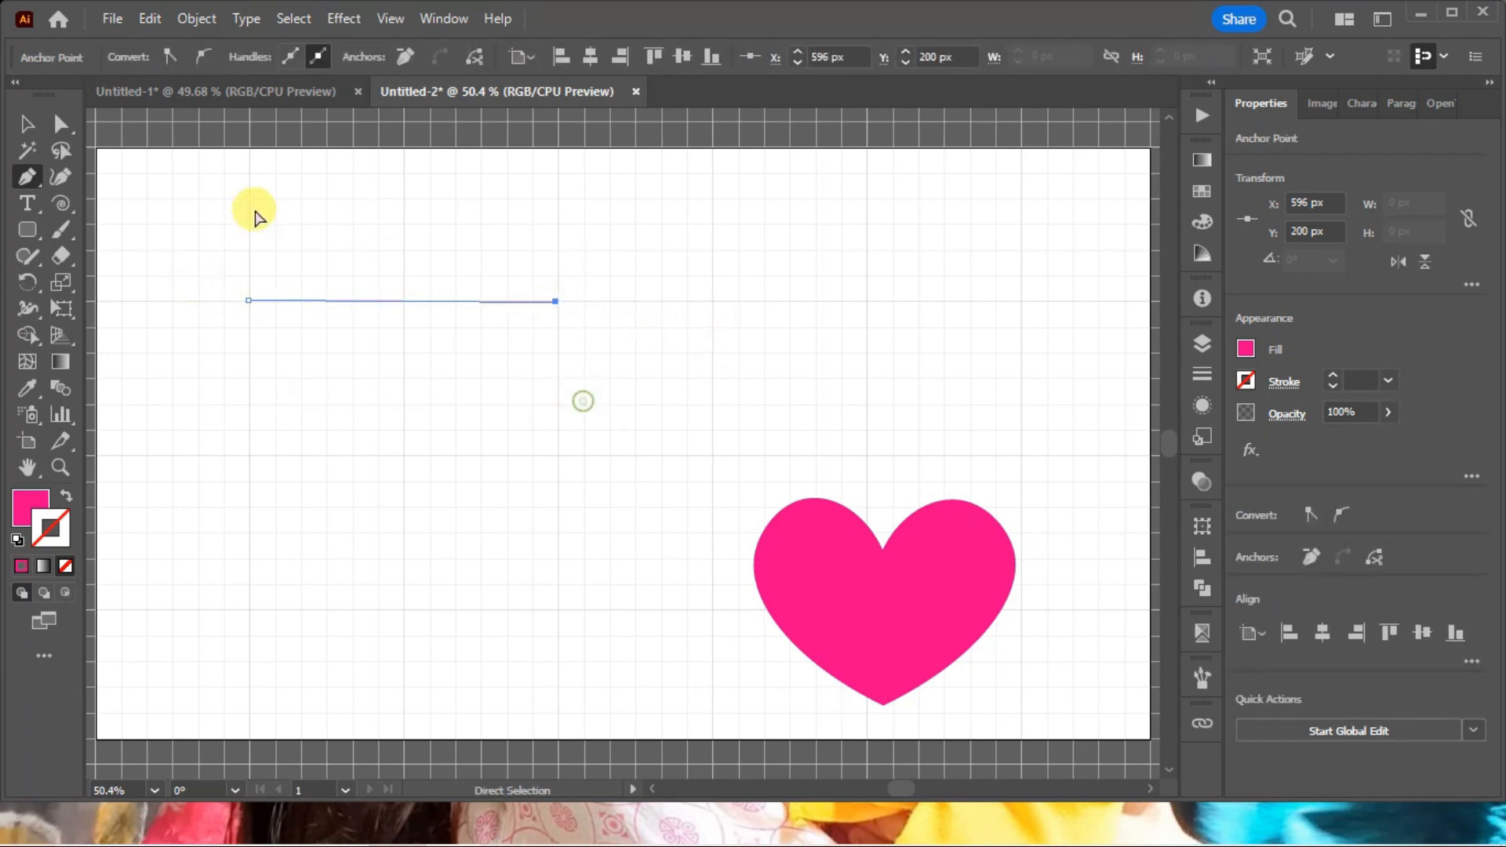
{"action": "key", "text": "Delete"}
{"action": "left_click", "coordinate": [60, 177]}
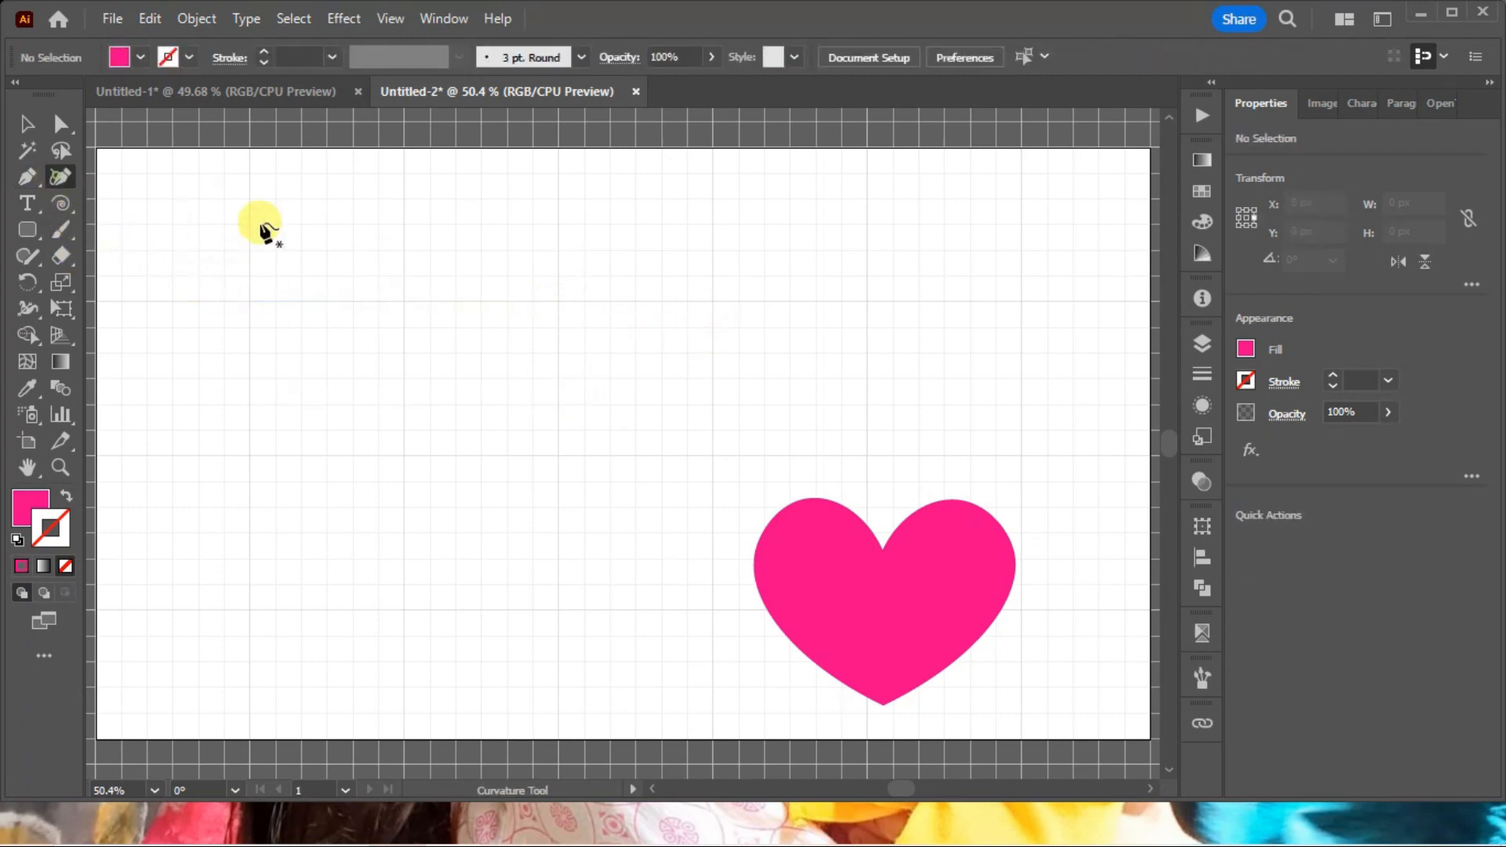
{"action": "left_click", "coordinate": [247, 298]}
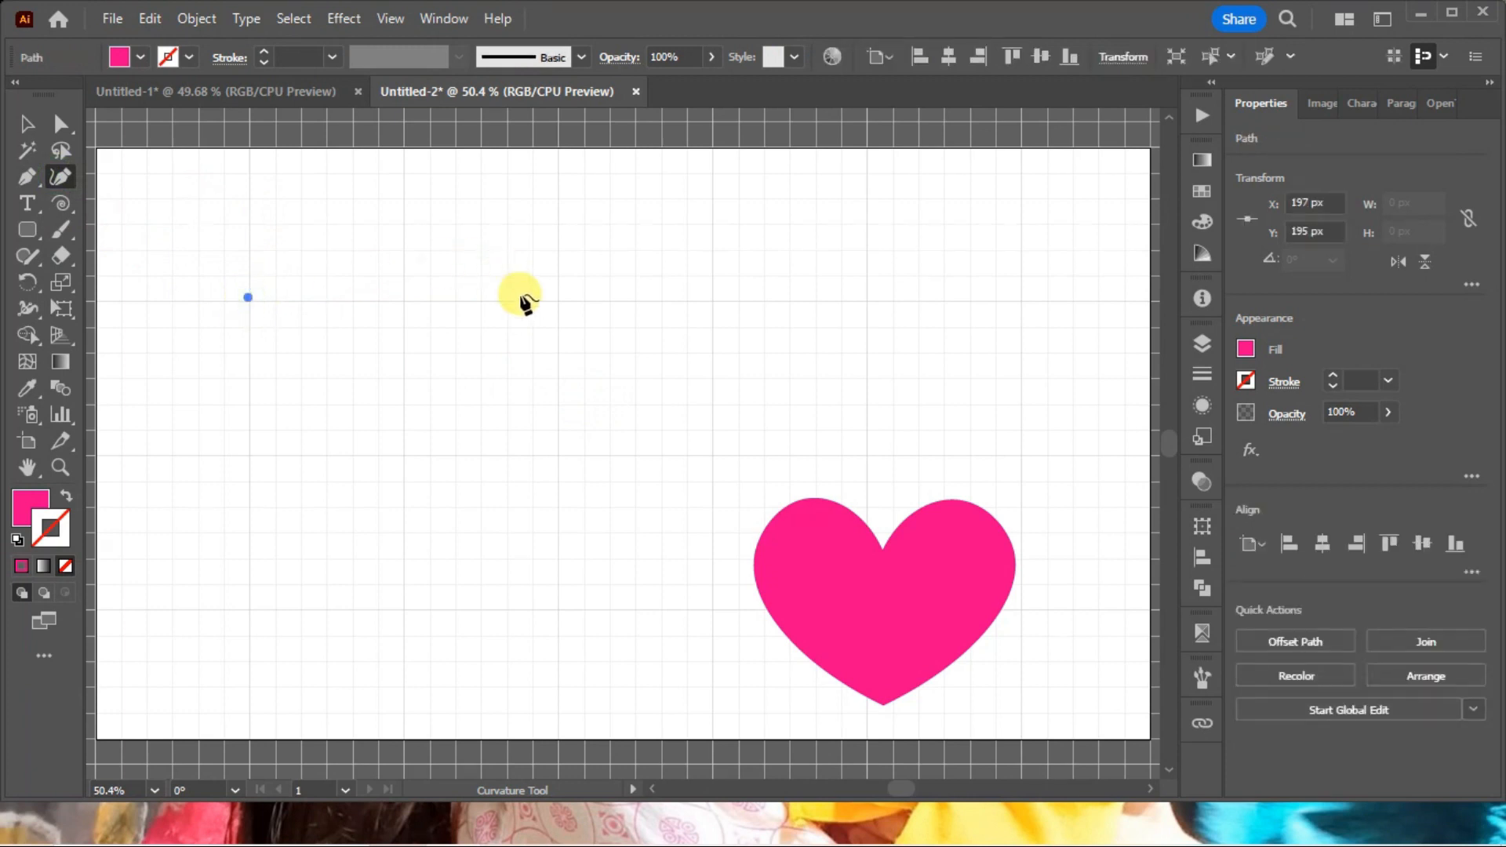
{"action": "left_click", "coordinate": [558, 299]}
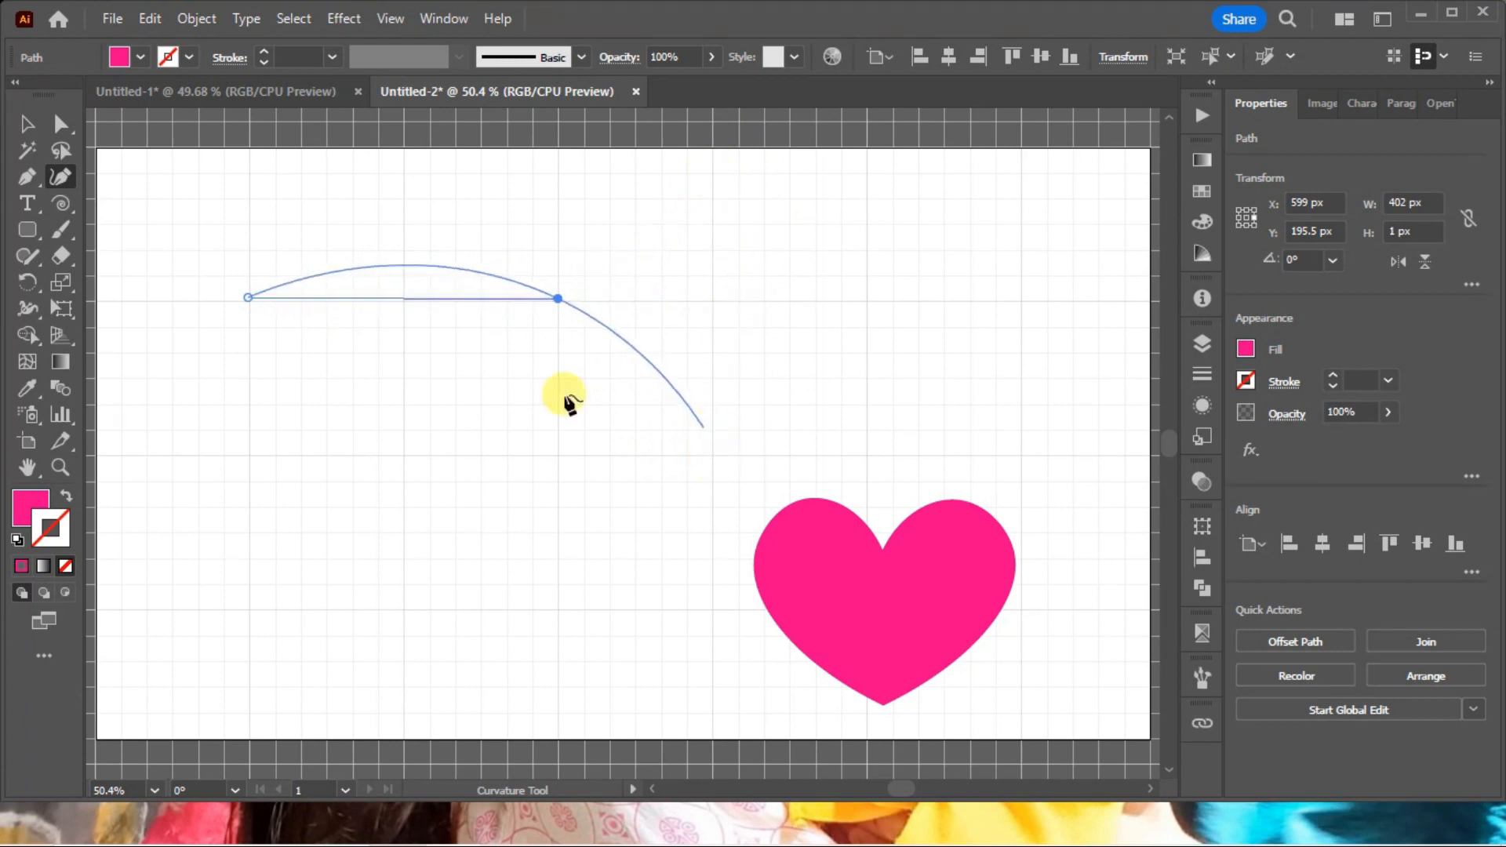
{"action": "left_click", "coordinate": [595, 339], "text": "ctrl"}
{"action": "key", "text": "Escape"}
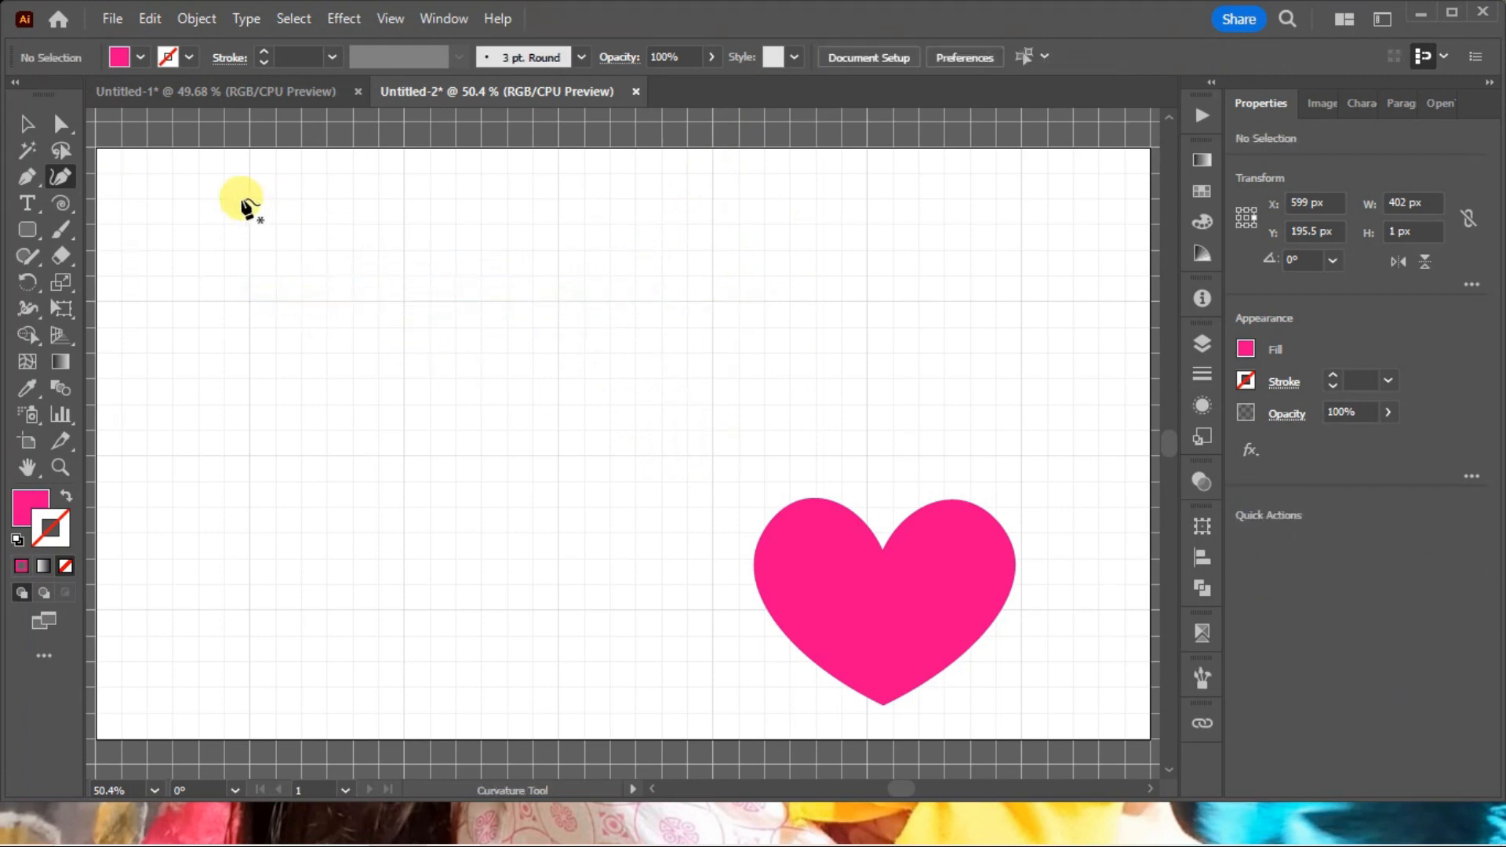
Draw an open wave about 996 by 222 px through six grid points with the Curvature tool, and swap its fill and stroke.
{"action": "key", "text": "ctrl+minus"}
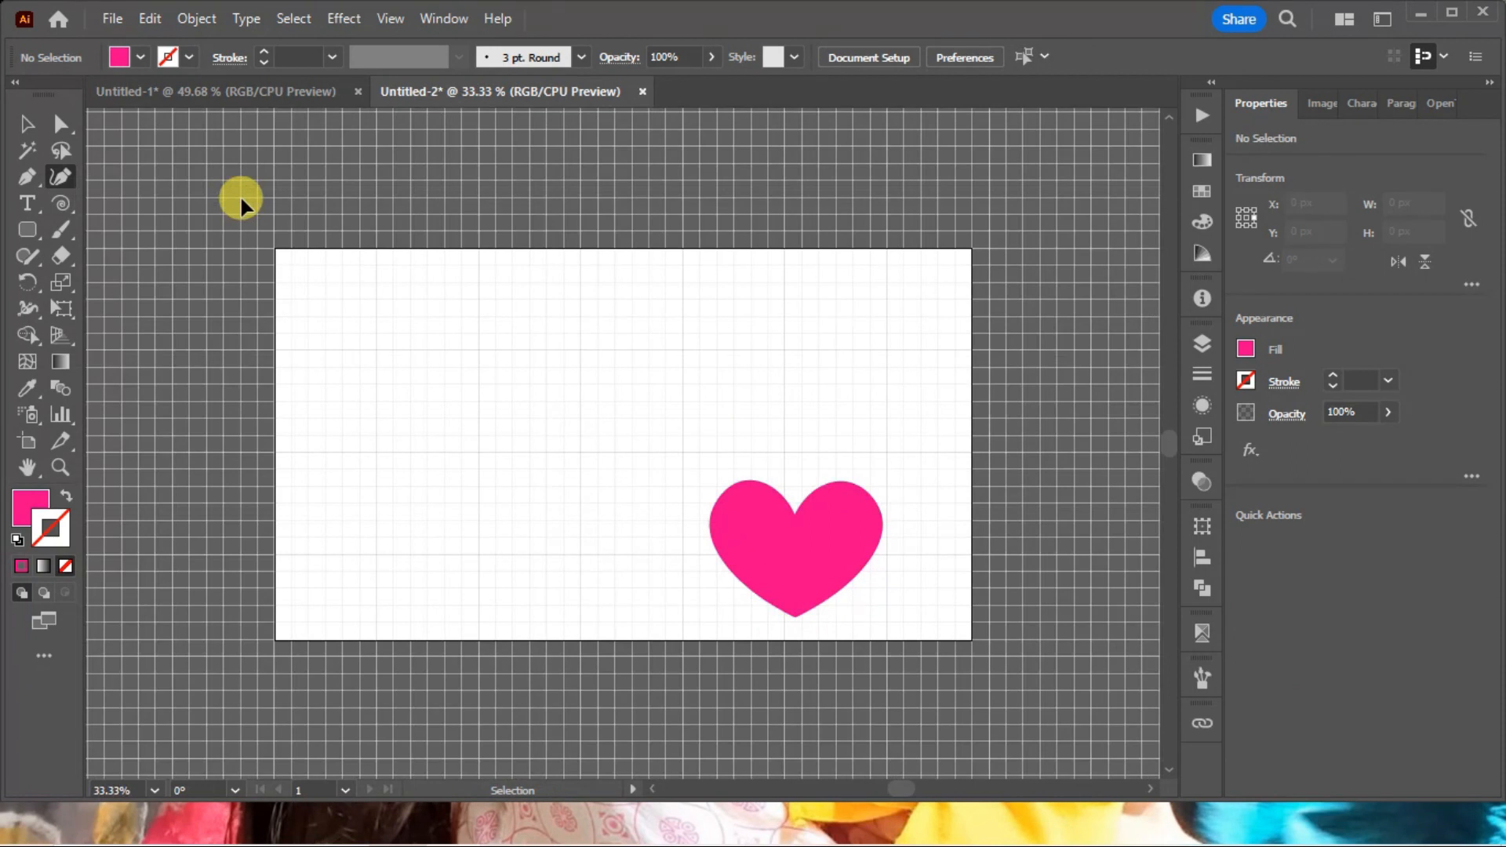
{"action": "left_click", "coordinate": [275, 348]}
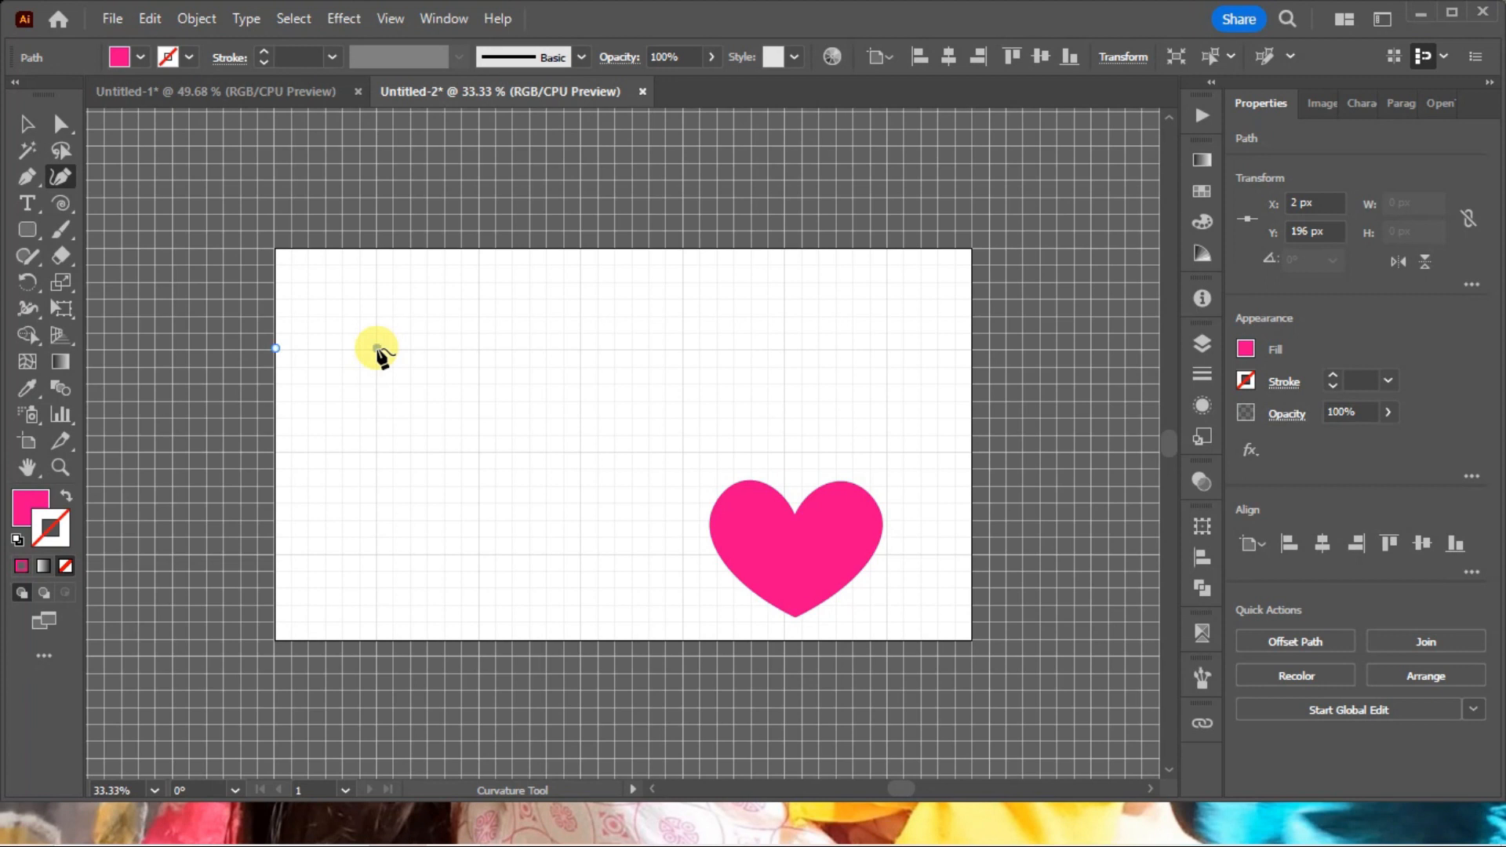
{"action": "left_click", "coordinate": [378, 348]}
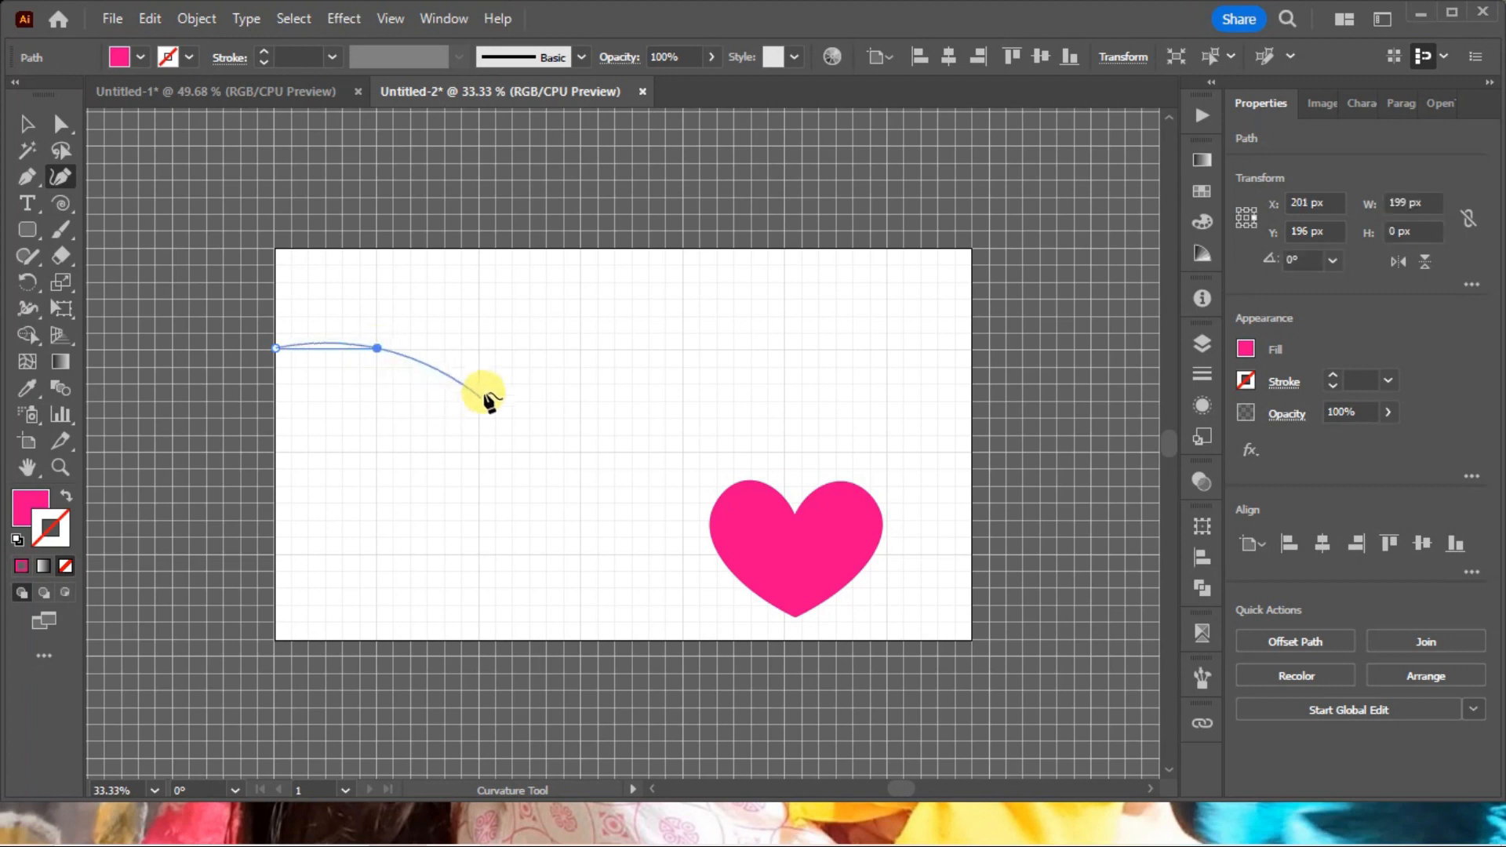
{"action": "left_click", "coordinate": [480, 452]}
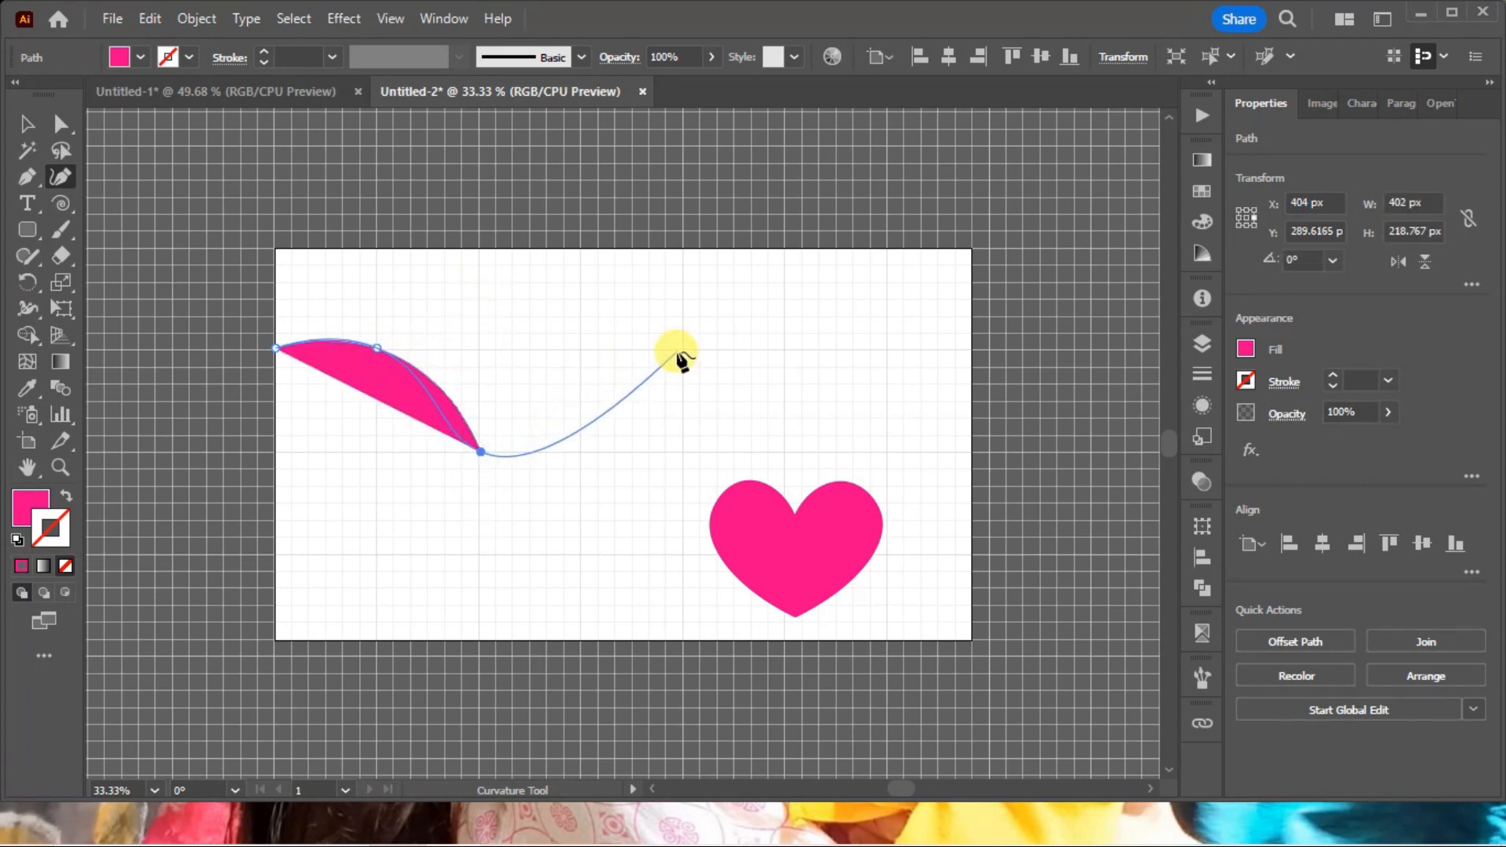
{"action": "left_click", "coordinate": [581, 348]}
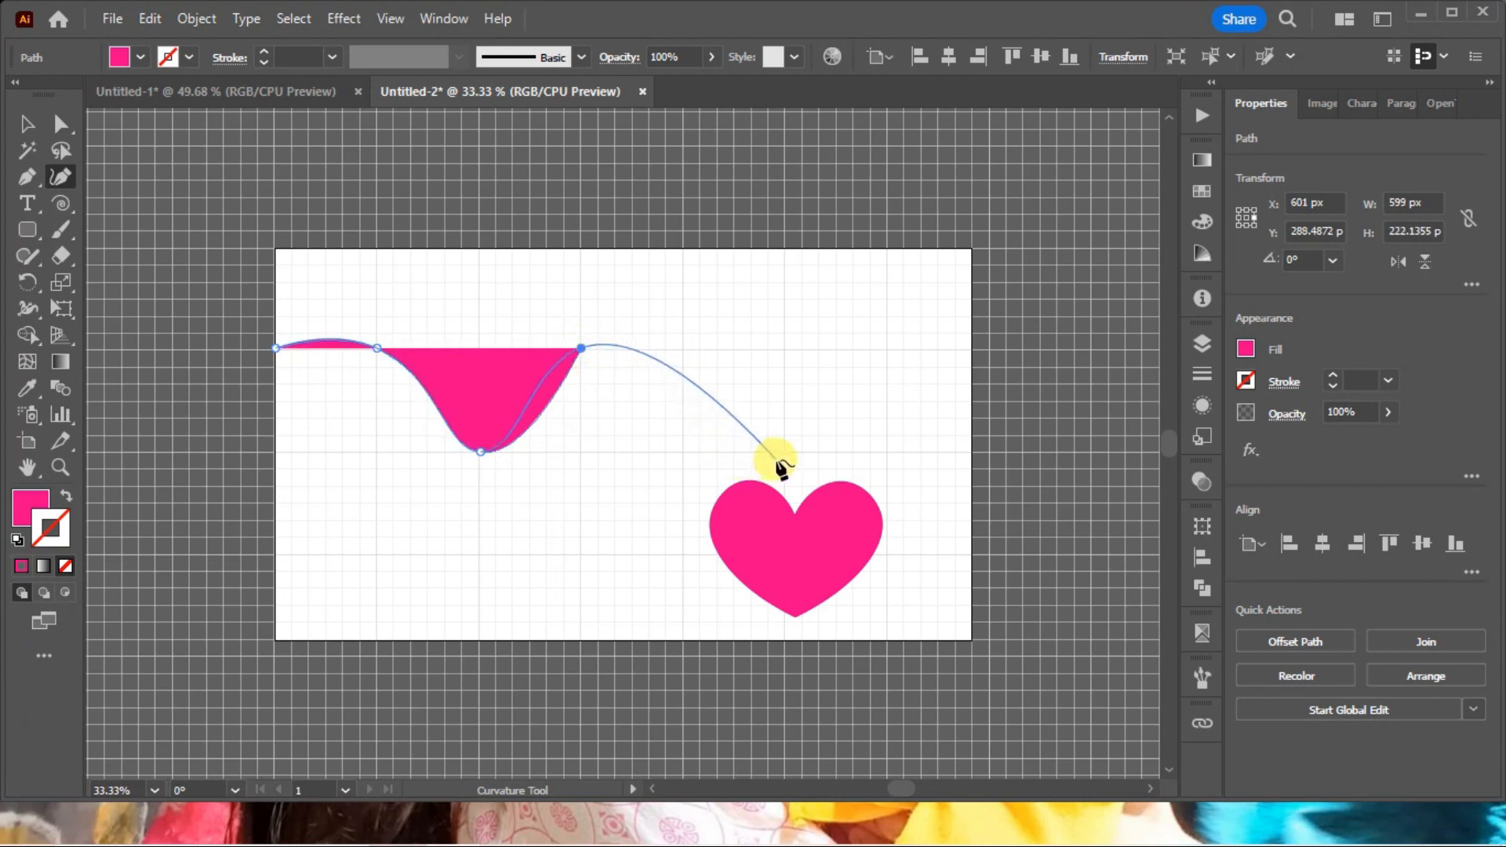
{"action": "left_click", "coordinate": [682, 450]}
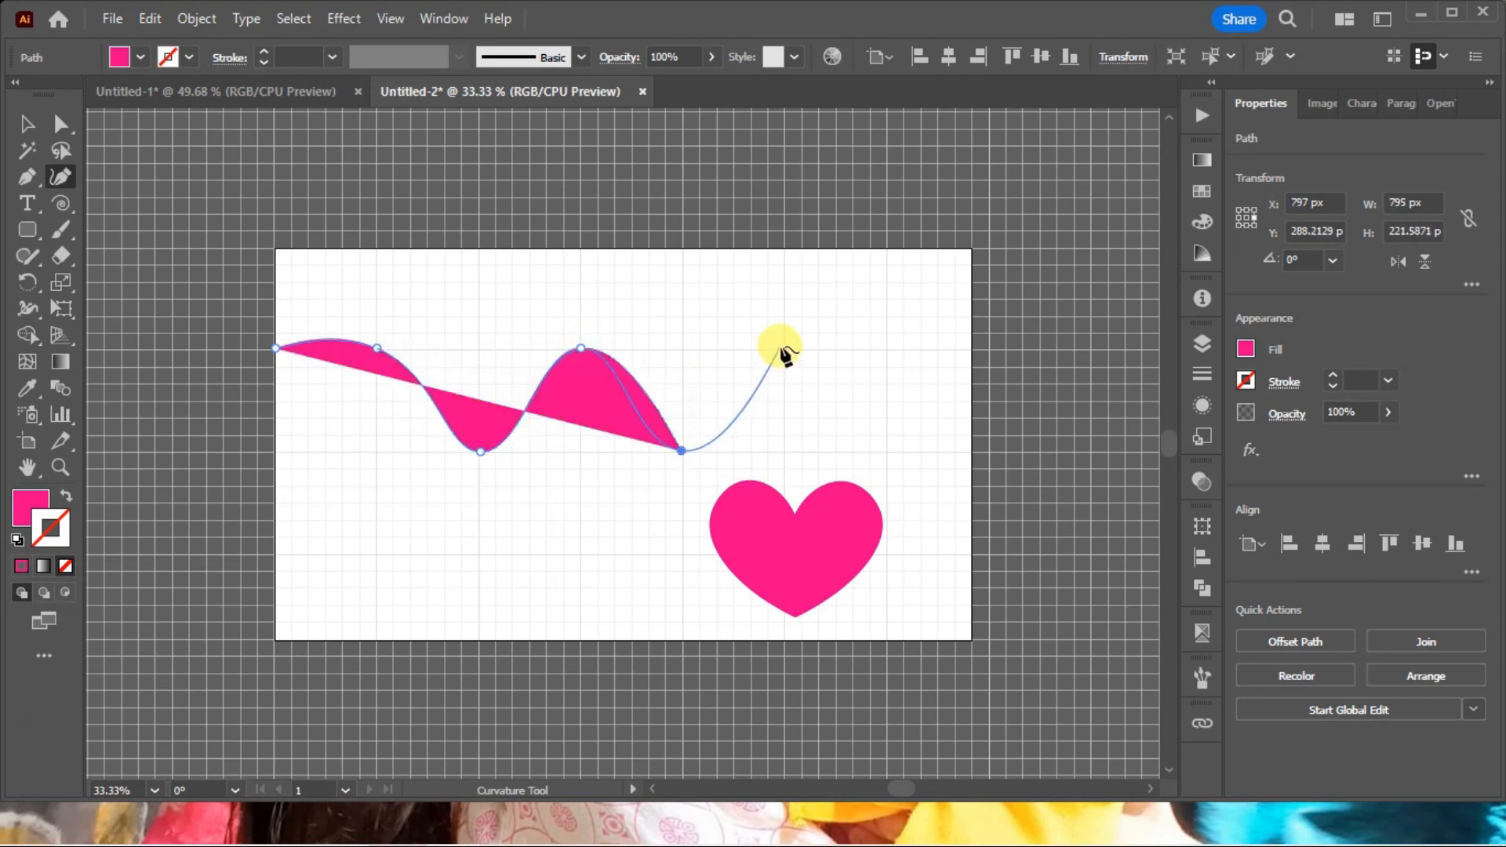
{"action": "left_click", "coordinate": [783, 349]}
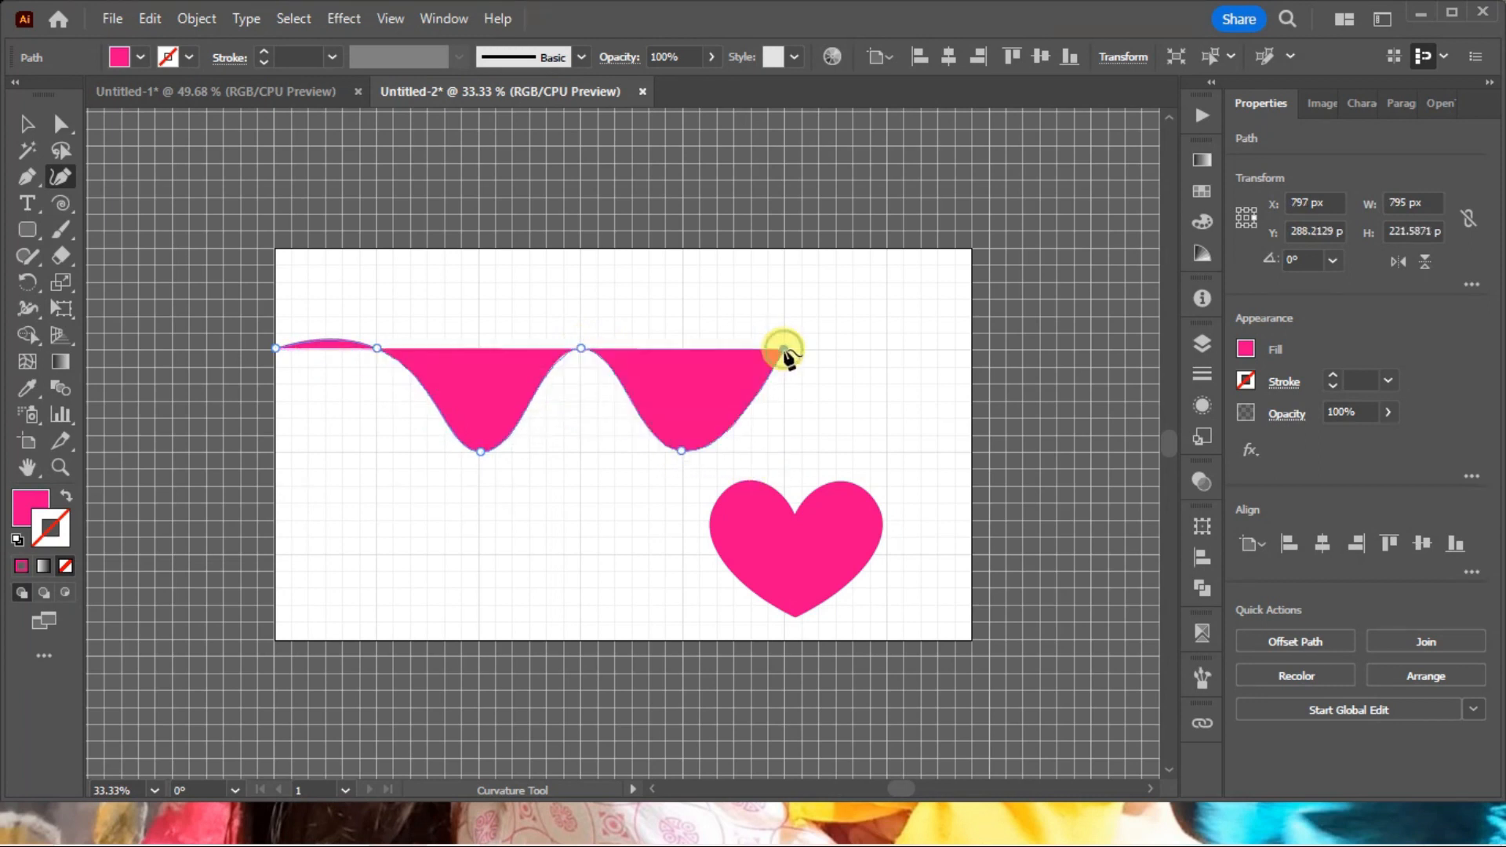
{"action": "left_click", "coordinate": [68, 495]}
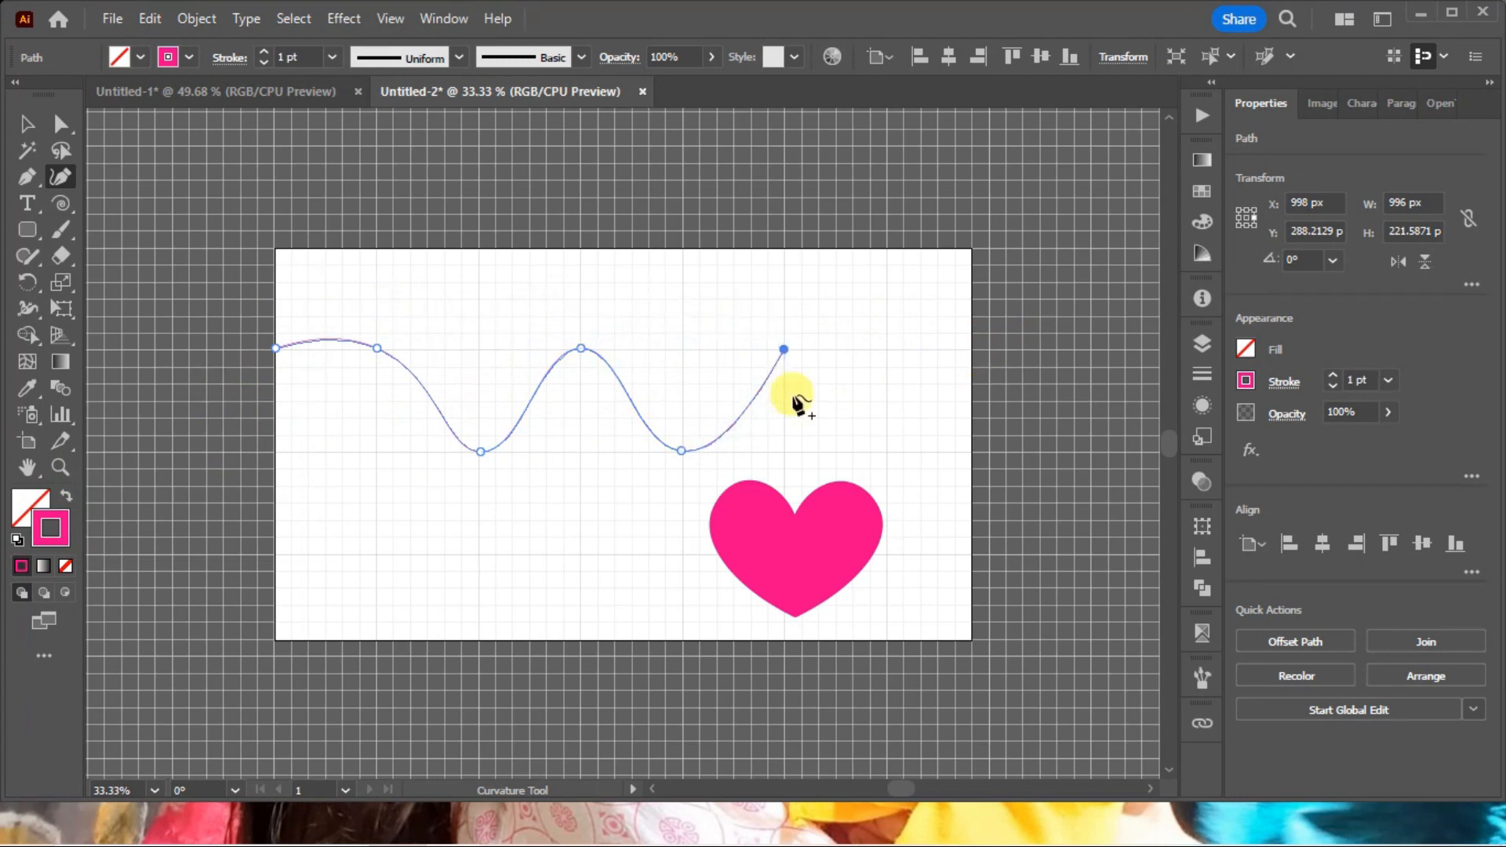
Turn the wave's right end into a corner, extend it with three straight stair-like segments to the artboard's right edge, and deselect it.
{"action": "left_click", "coordinate": [784, 350]}
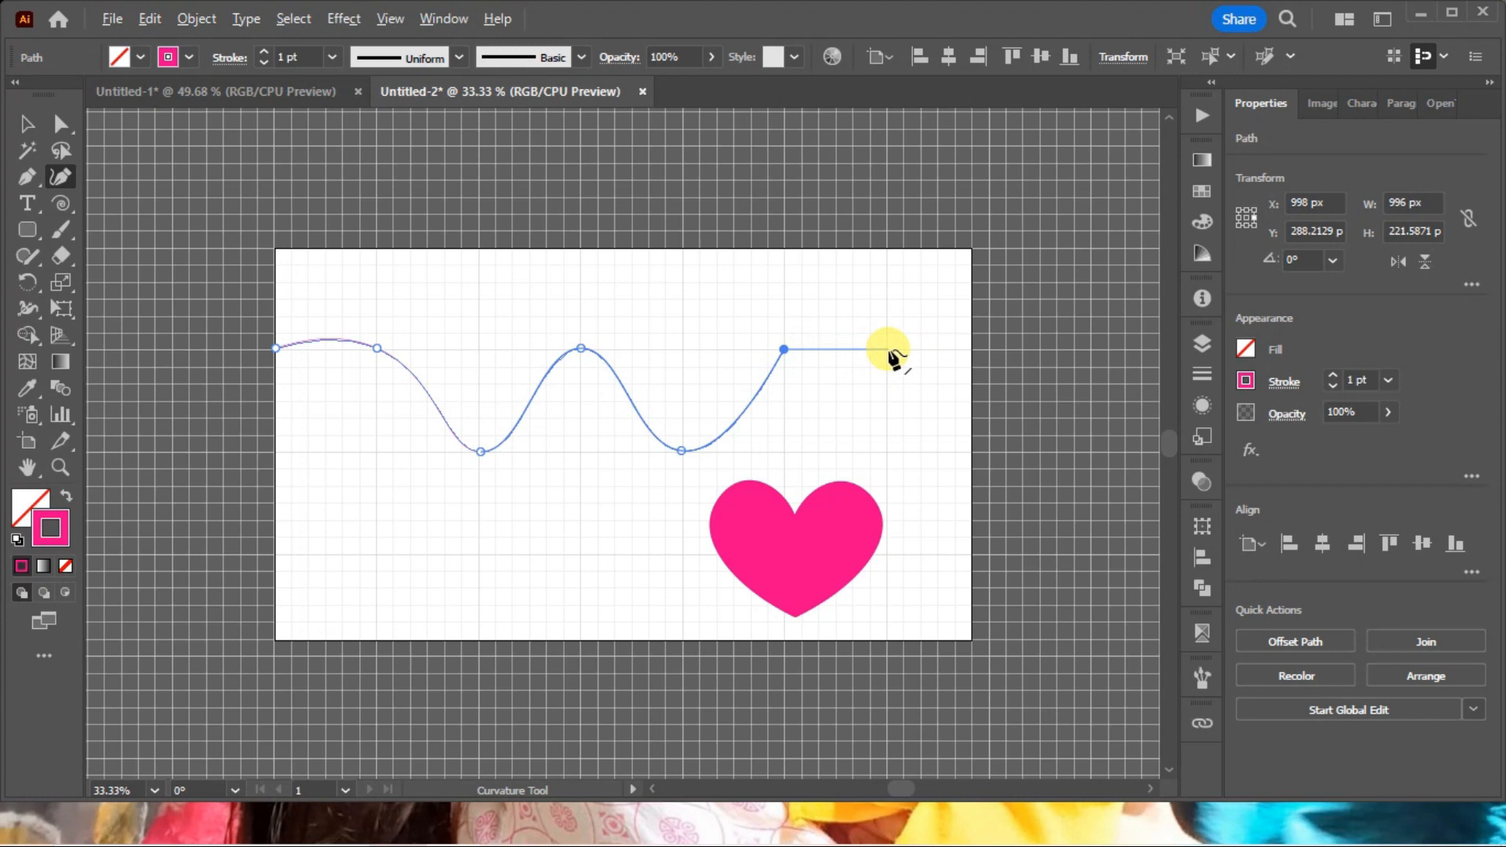
{"action": "left_click", "coordinate": [886, 351]}
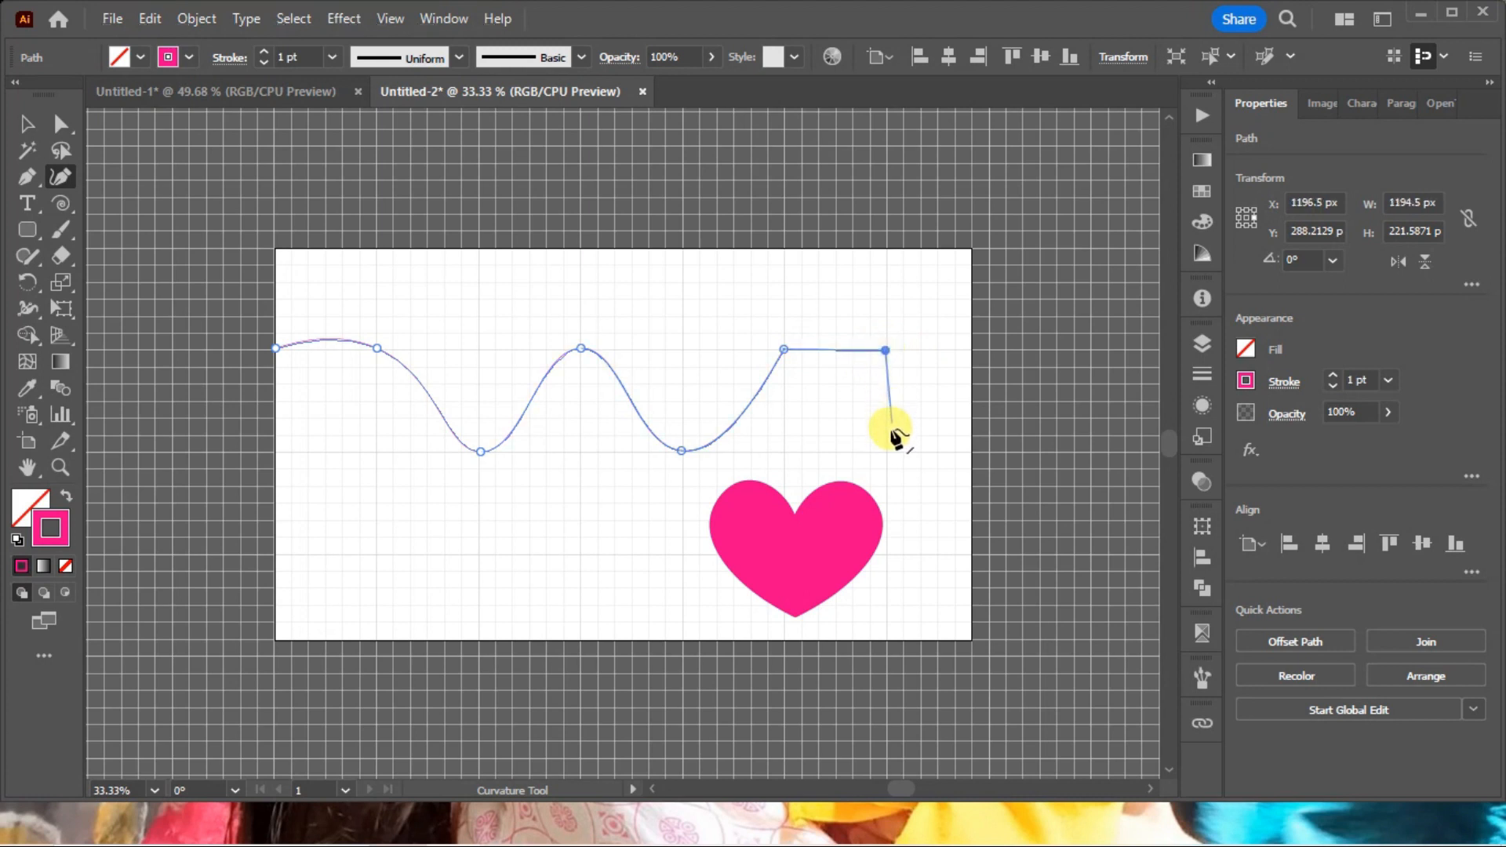
{"action": "left_click", "coordinate": [886, 282]}
{"action": "left_click", "coordinate": [973, 283]}
{"action": "key", "text": "ctrl"}
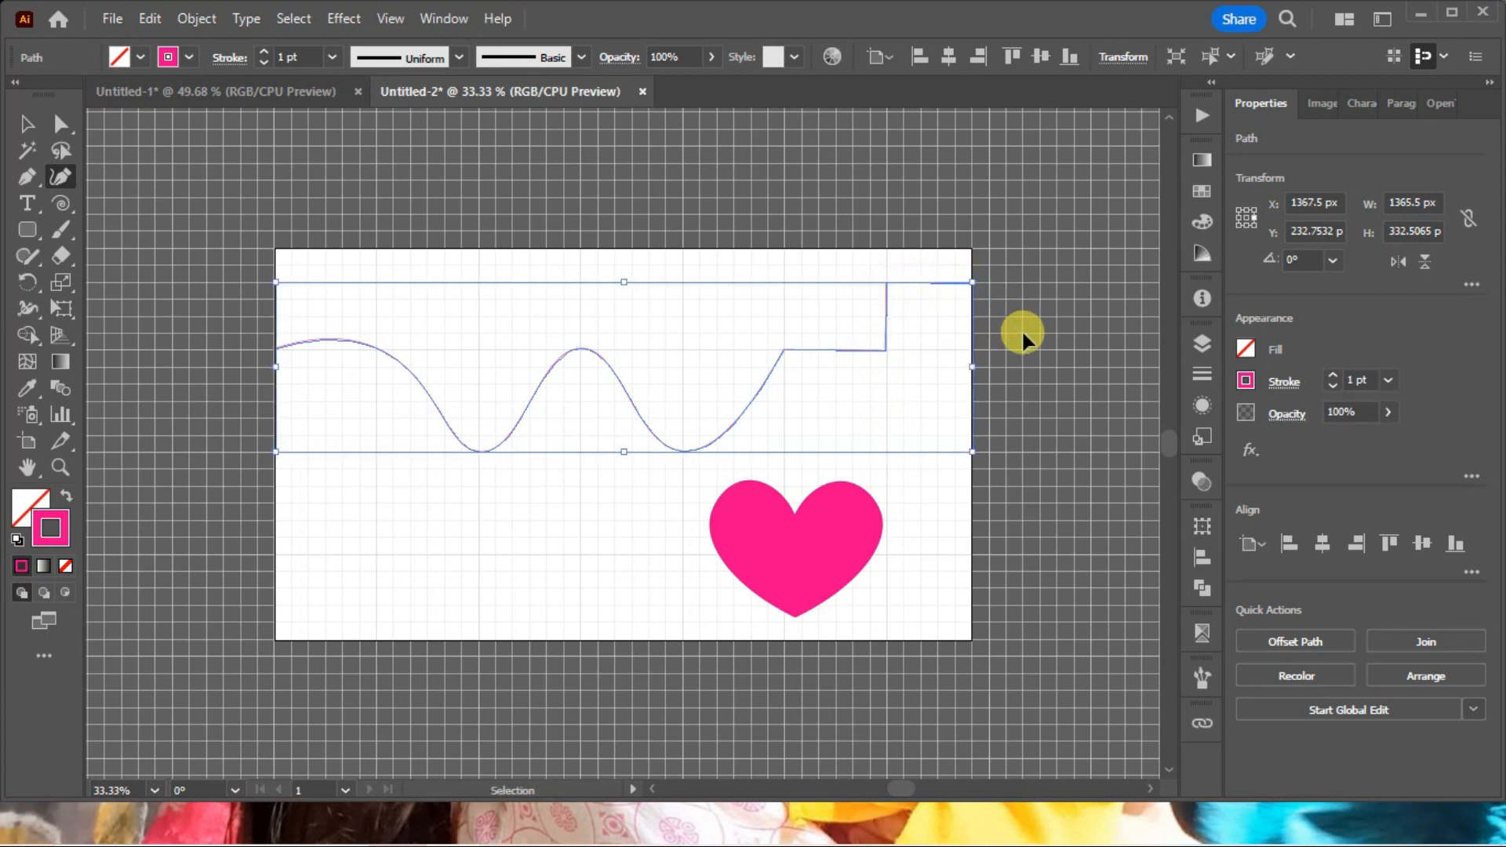
{"action": "left_click", "coordinate": [1021, 331], "text": "ctrl"}
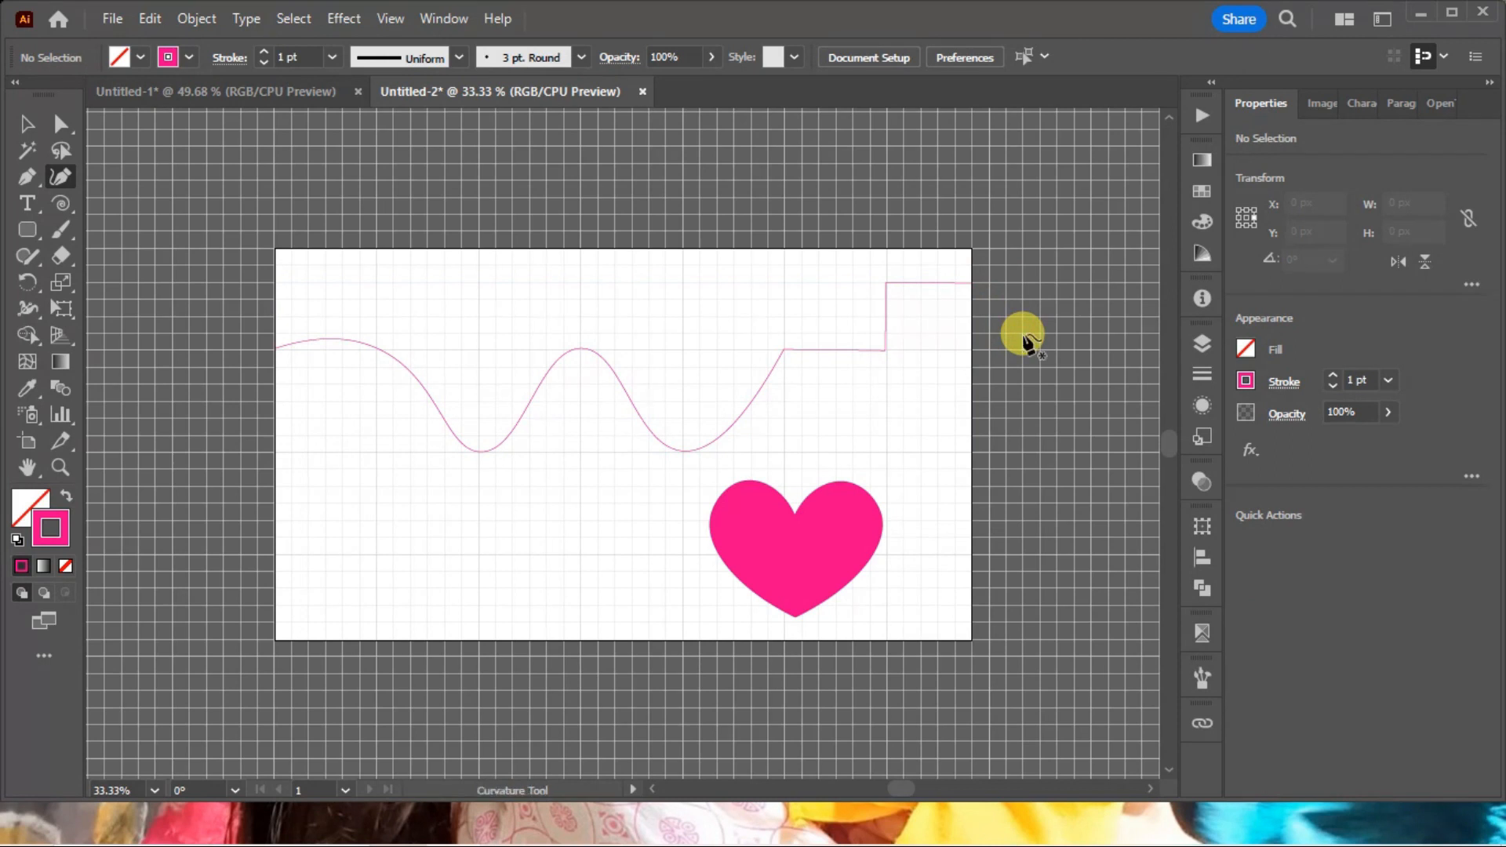
Examine the wave's corner and smooth anchor points and their handles with the Direct Selection tool.
{"action": "key", "text": "a"}
{"action": "left_click_drag", "start_coordinate": [916, 394], "coordinate": [744, 295]}
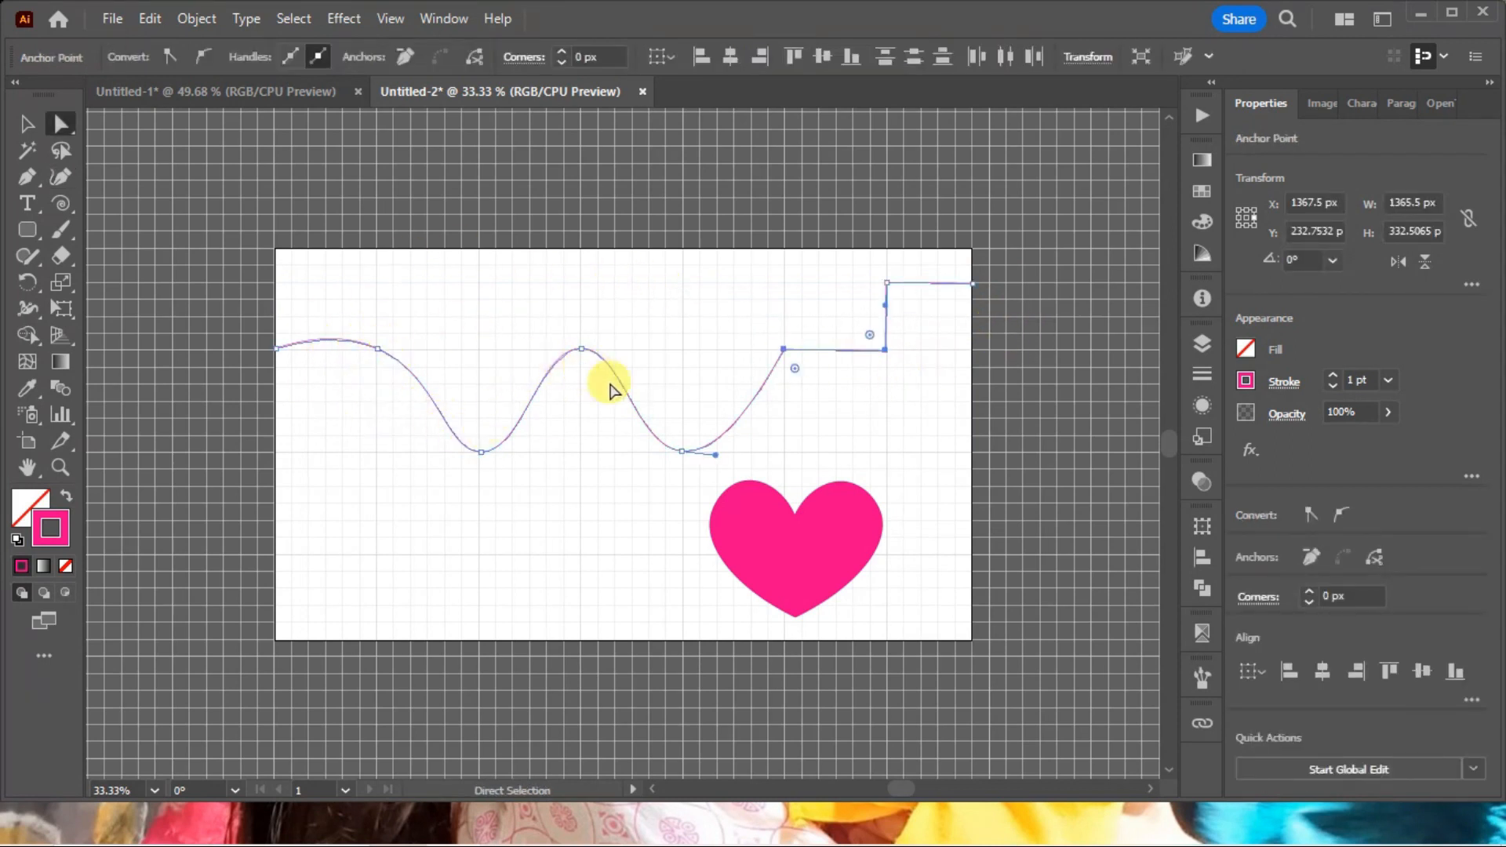
{"action": "left_click", "coordinate": [883, 360]}
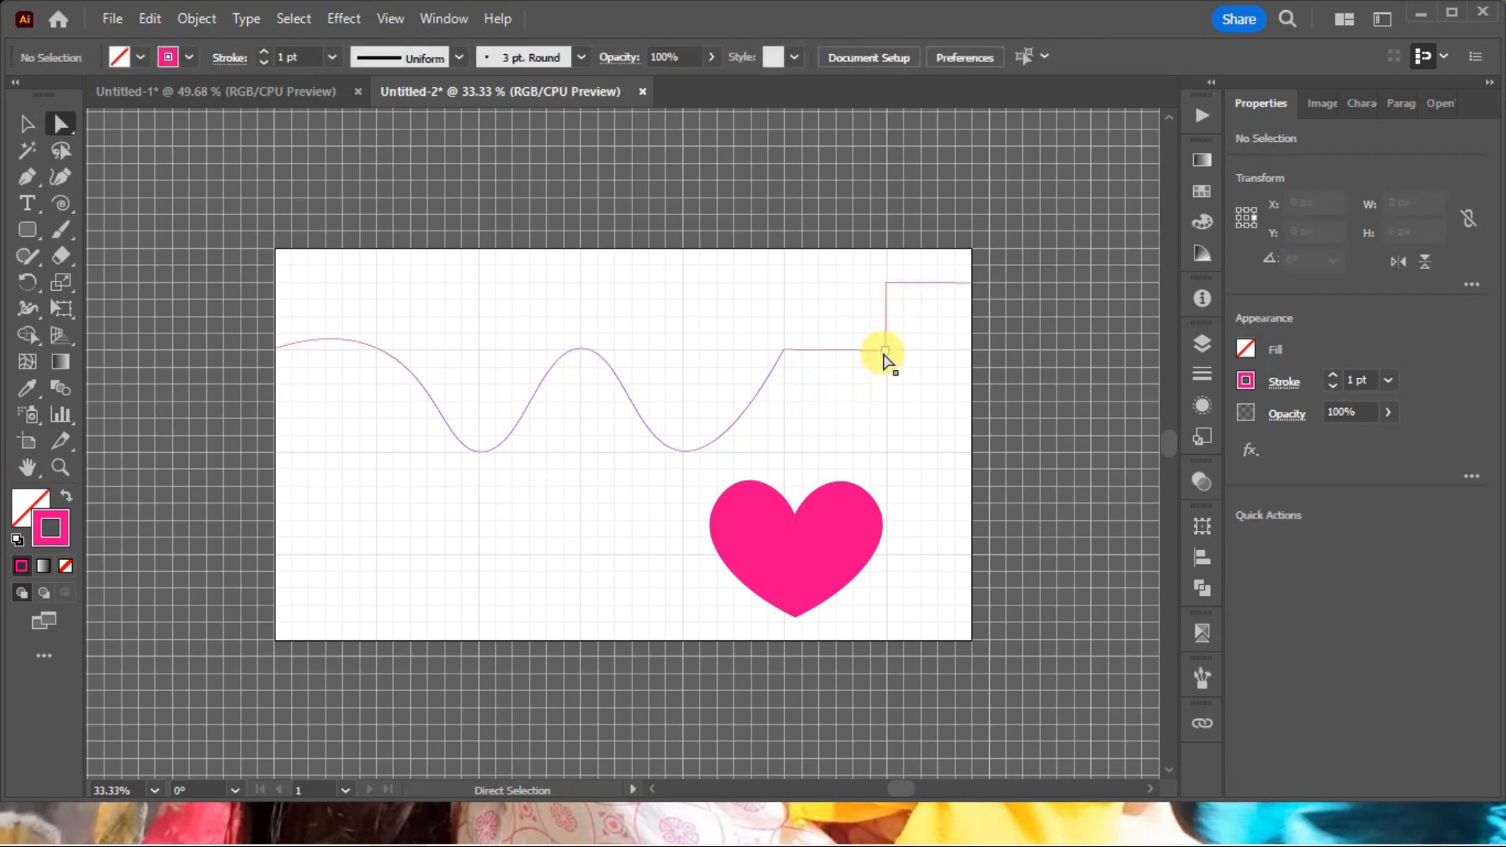
{"action": "left_click", "coordinate": [883, 352]}
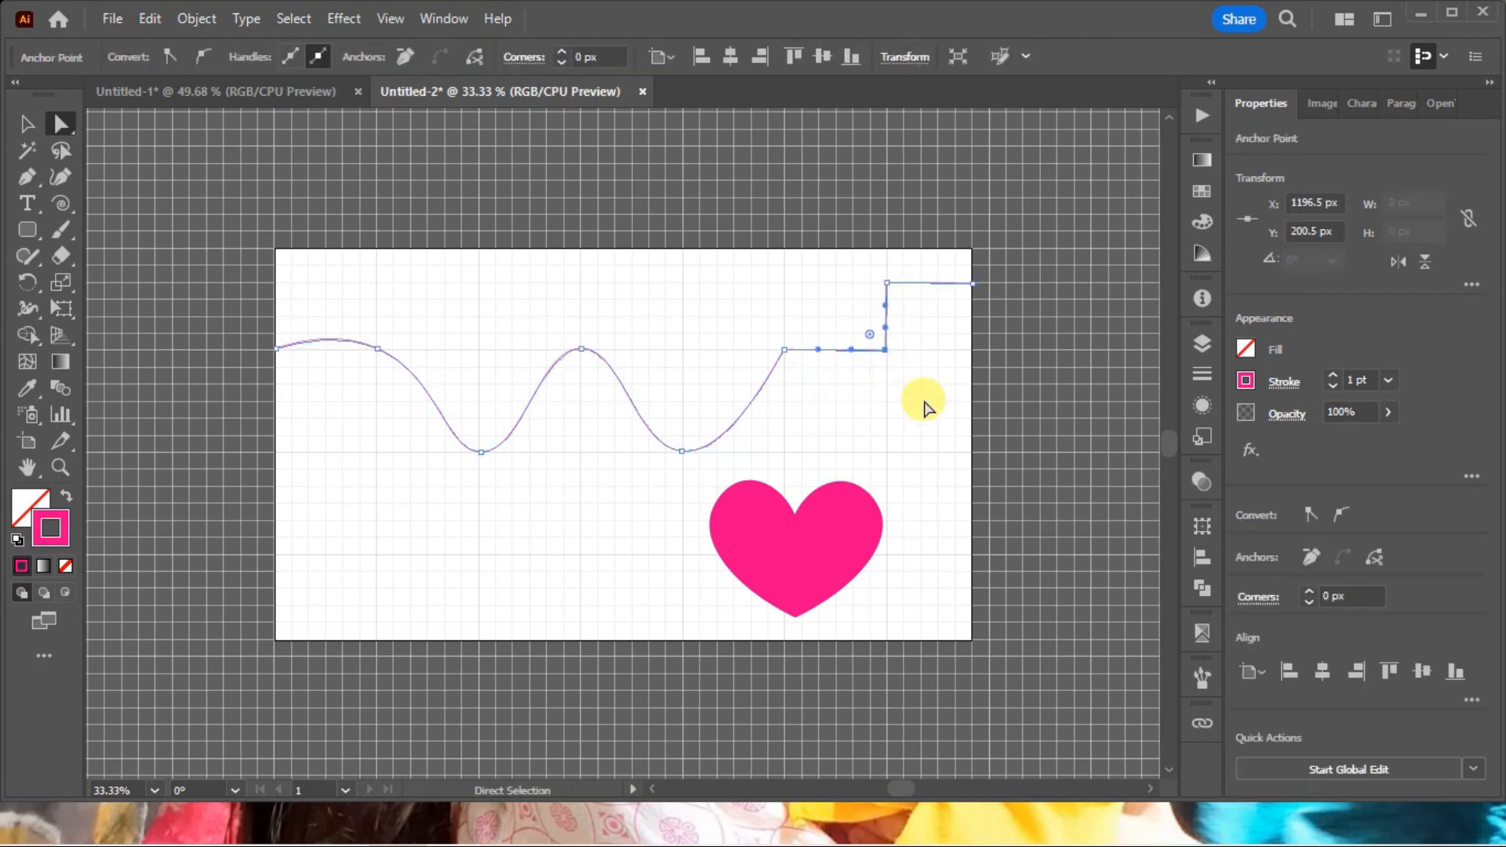
{"action": "left_click", "coordinate": [925, 404]}
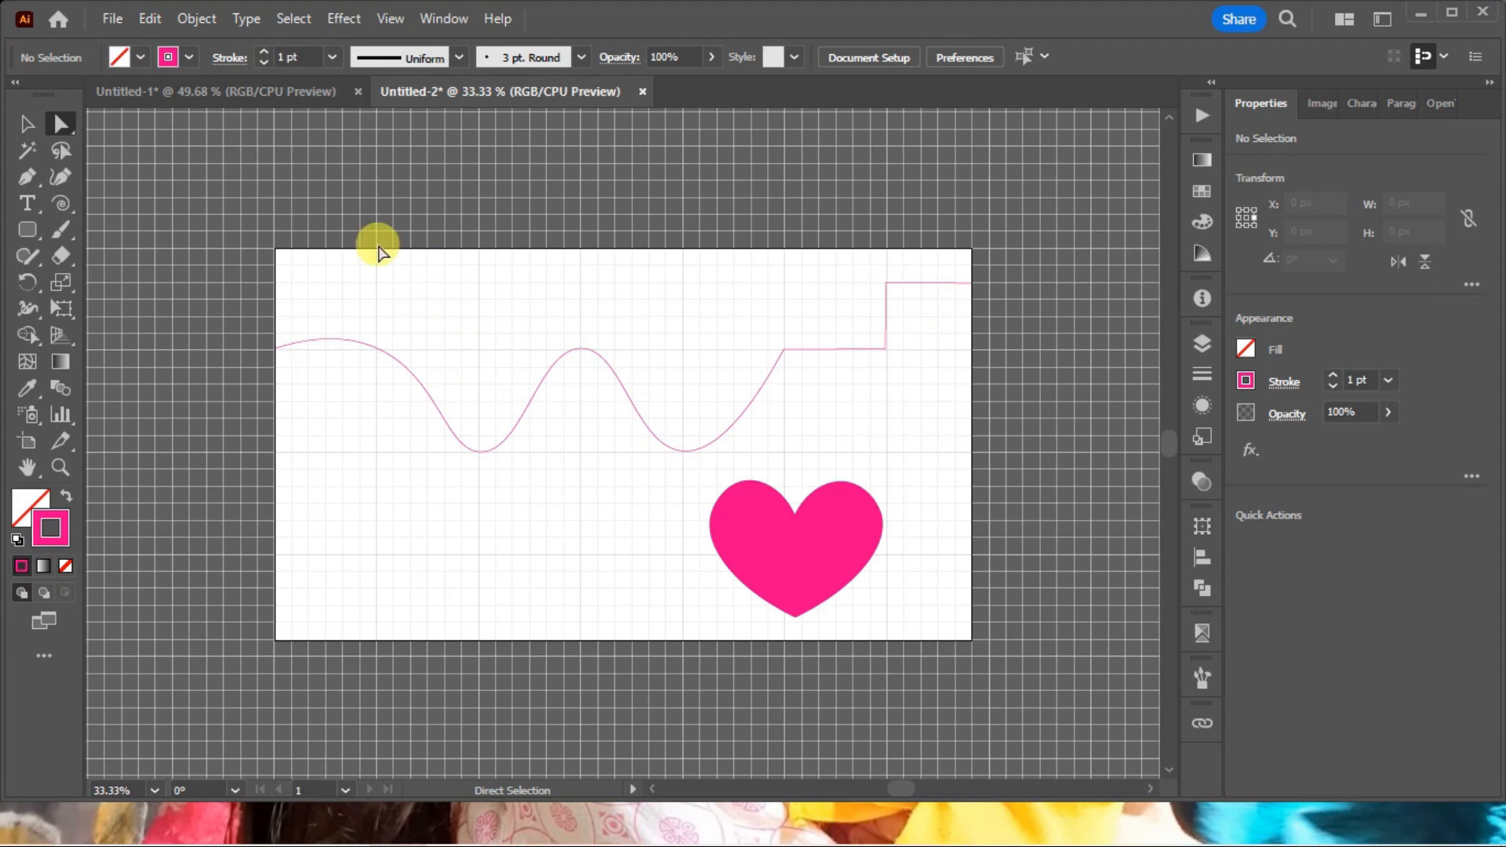
{"action": "left_click_drag", "start_coordinate": [380, 245], "coordinate": [664, 397]}
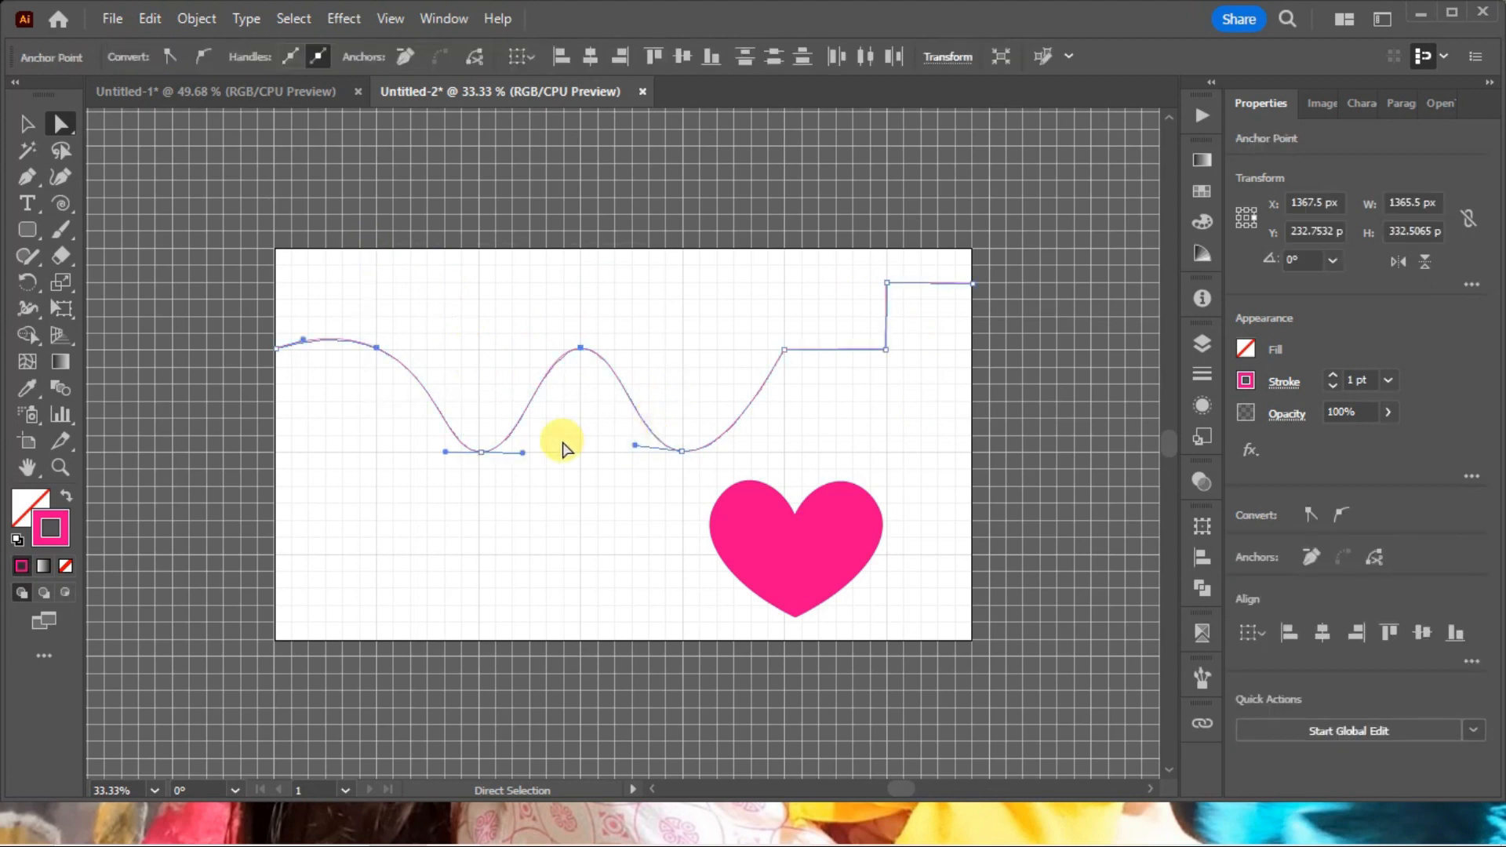
Convert the wave's two upper smooth points to corner points with the Curvature tool, and deselect the path.
{"action": "left_click", "coordinate": [61, 176]}
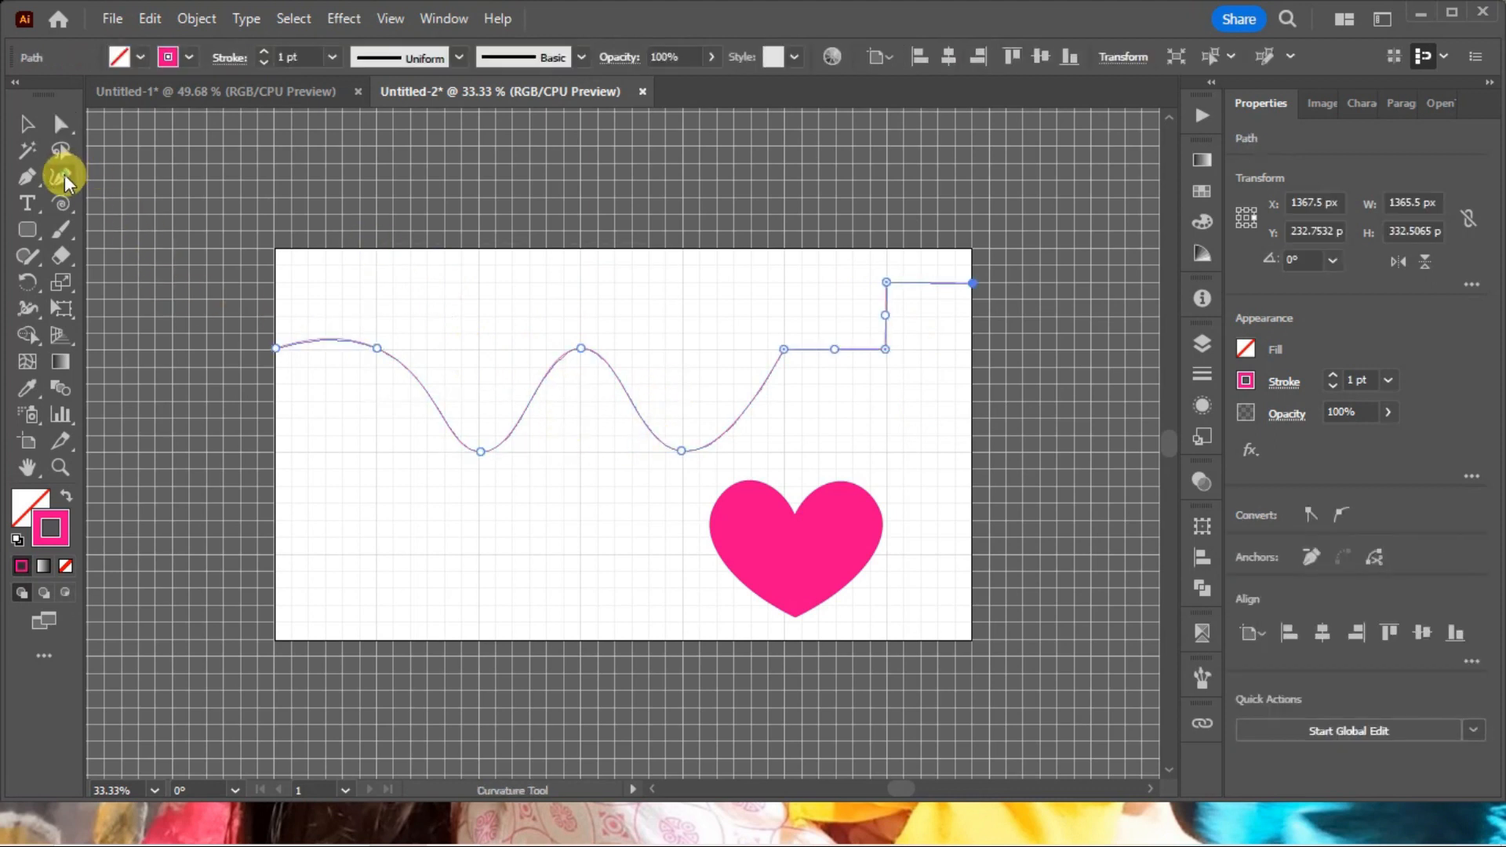
{"action": "double_click", "coordinate": [580, 347]}
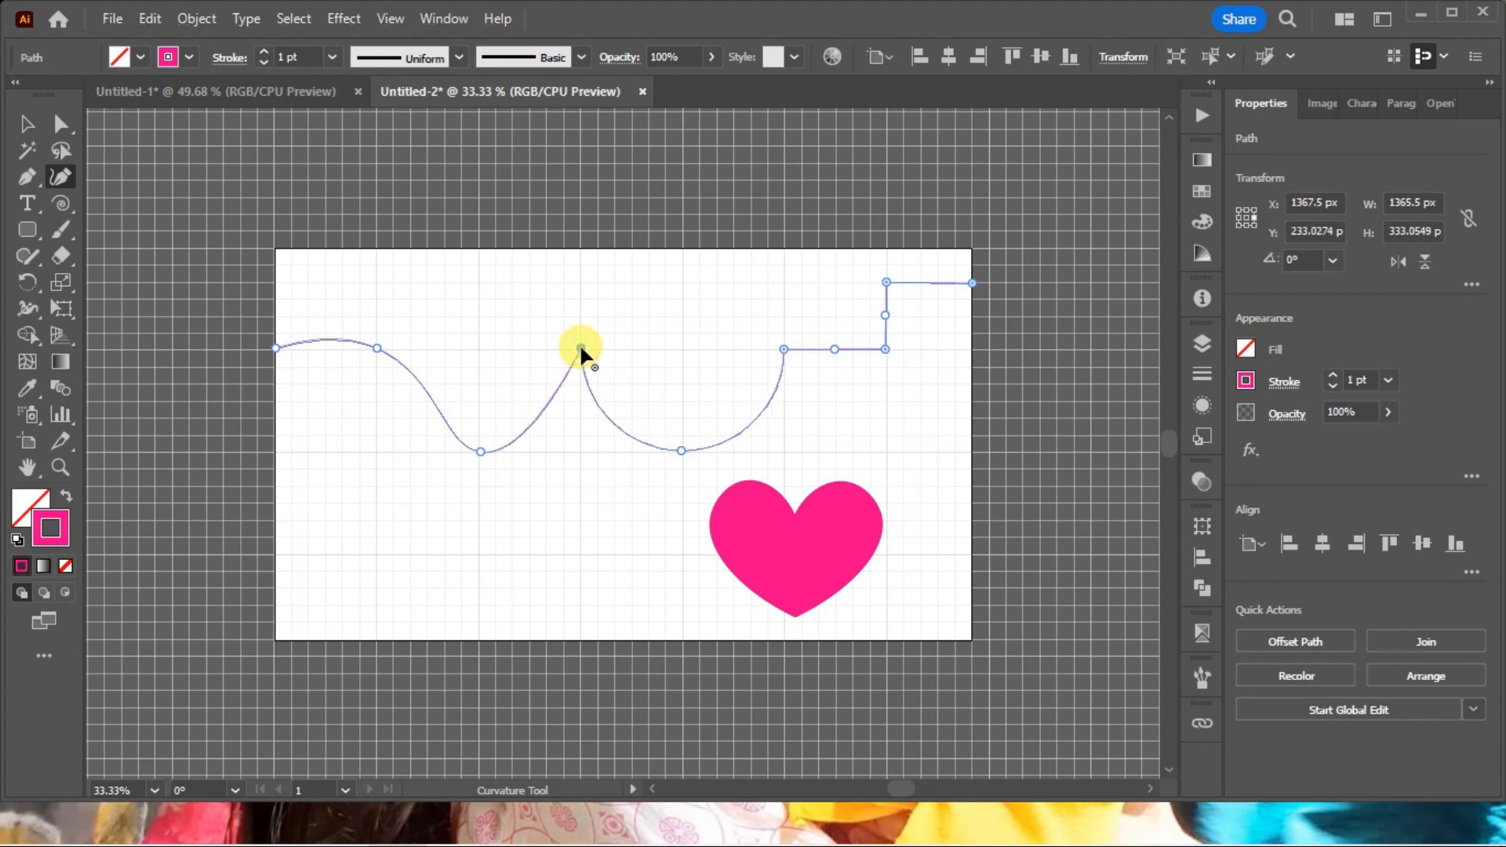
{"action": "double_click", "coordinate": [376, 347]}
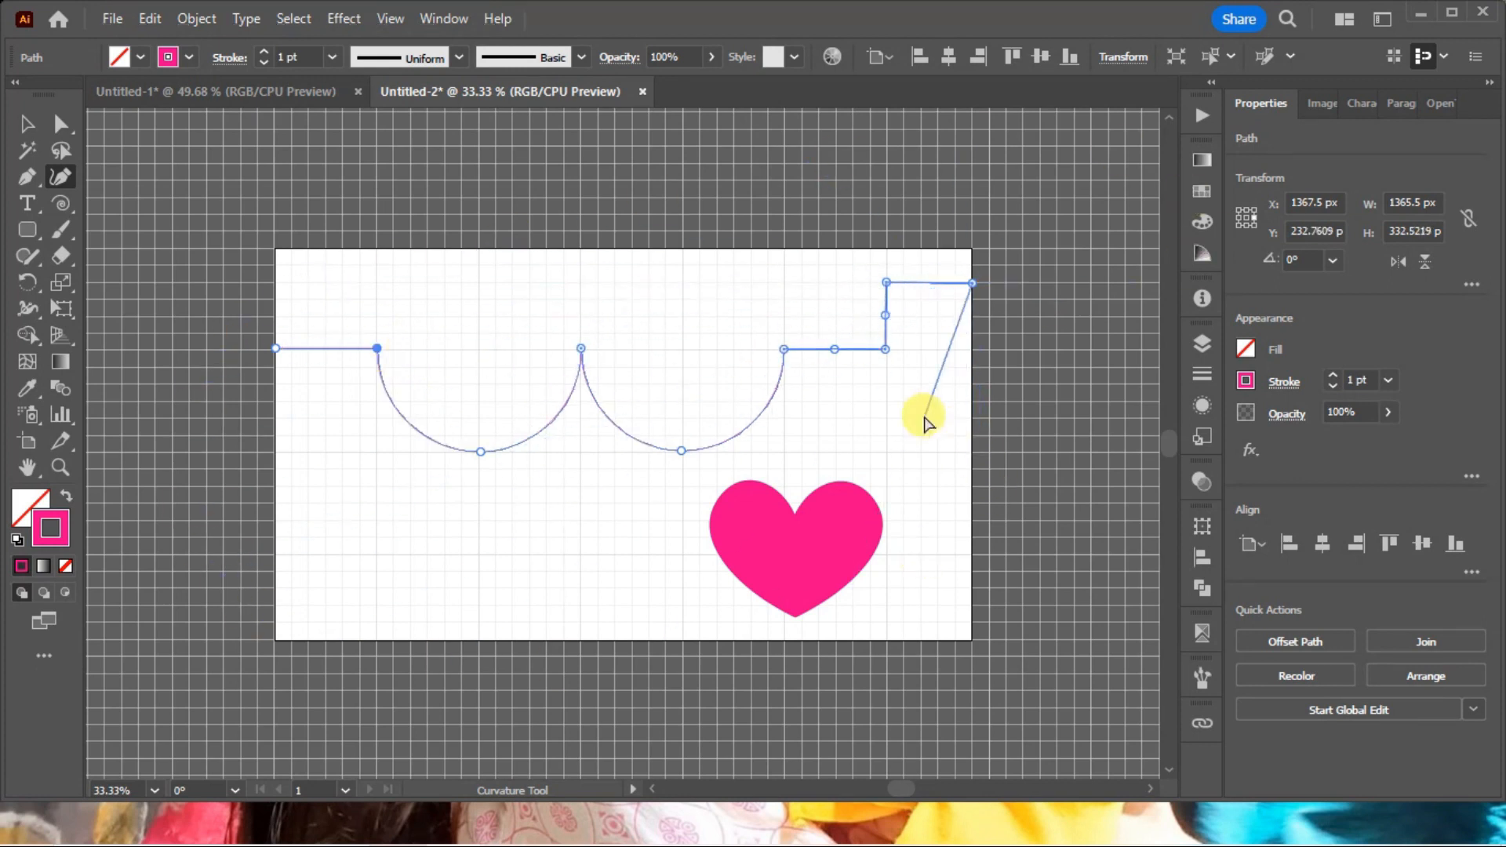
{"action": "key", "text": "Escape"}
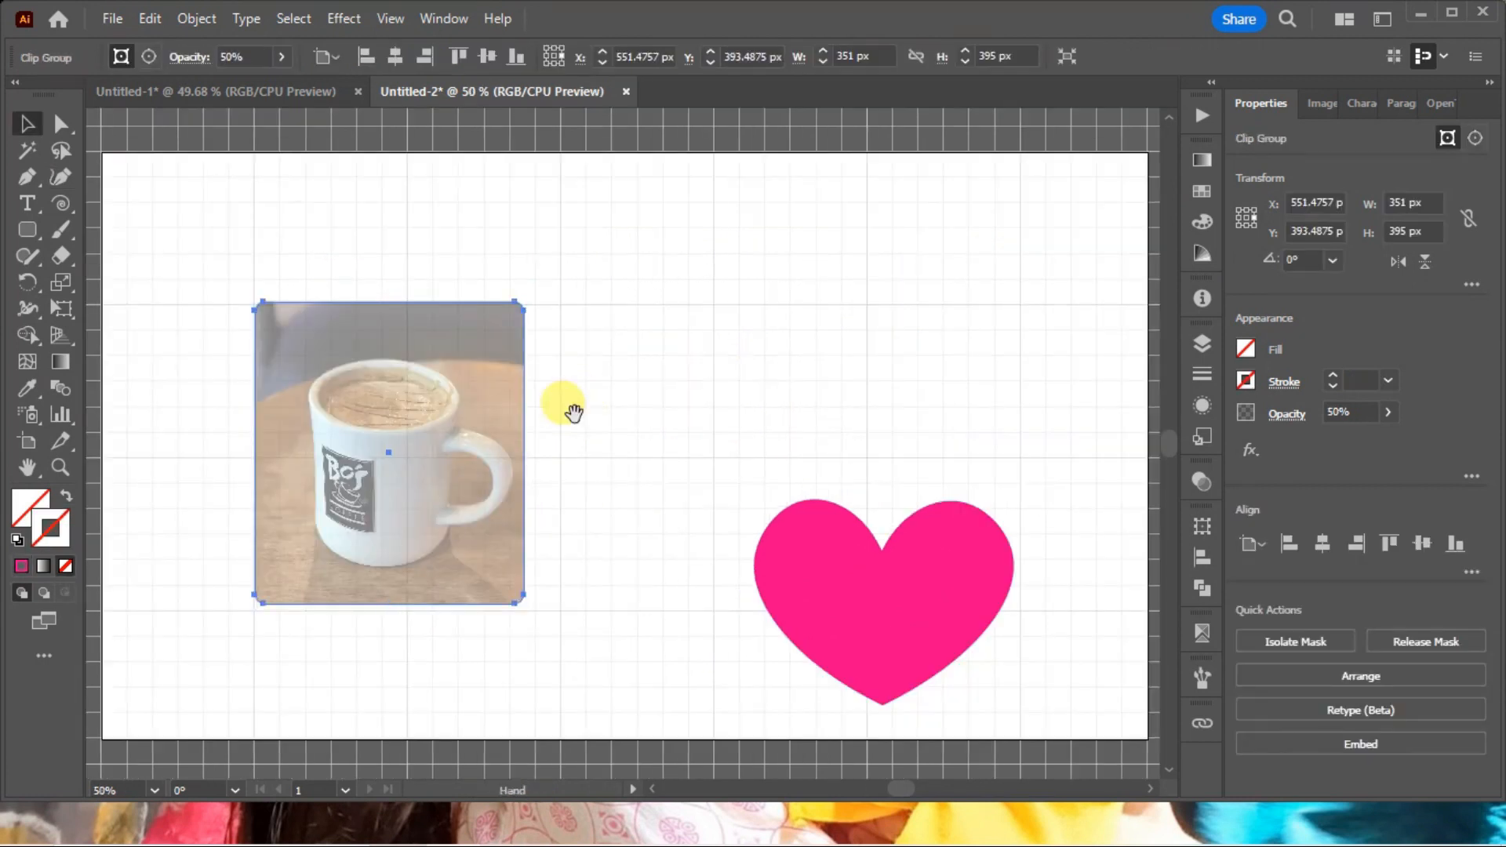
Lock the selected semi-transparent mug photo on the artboard.
{"action": "left_click_drag", "start_coordinate": [573, 412], "coordinate": [623, 412]}
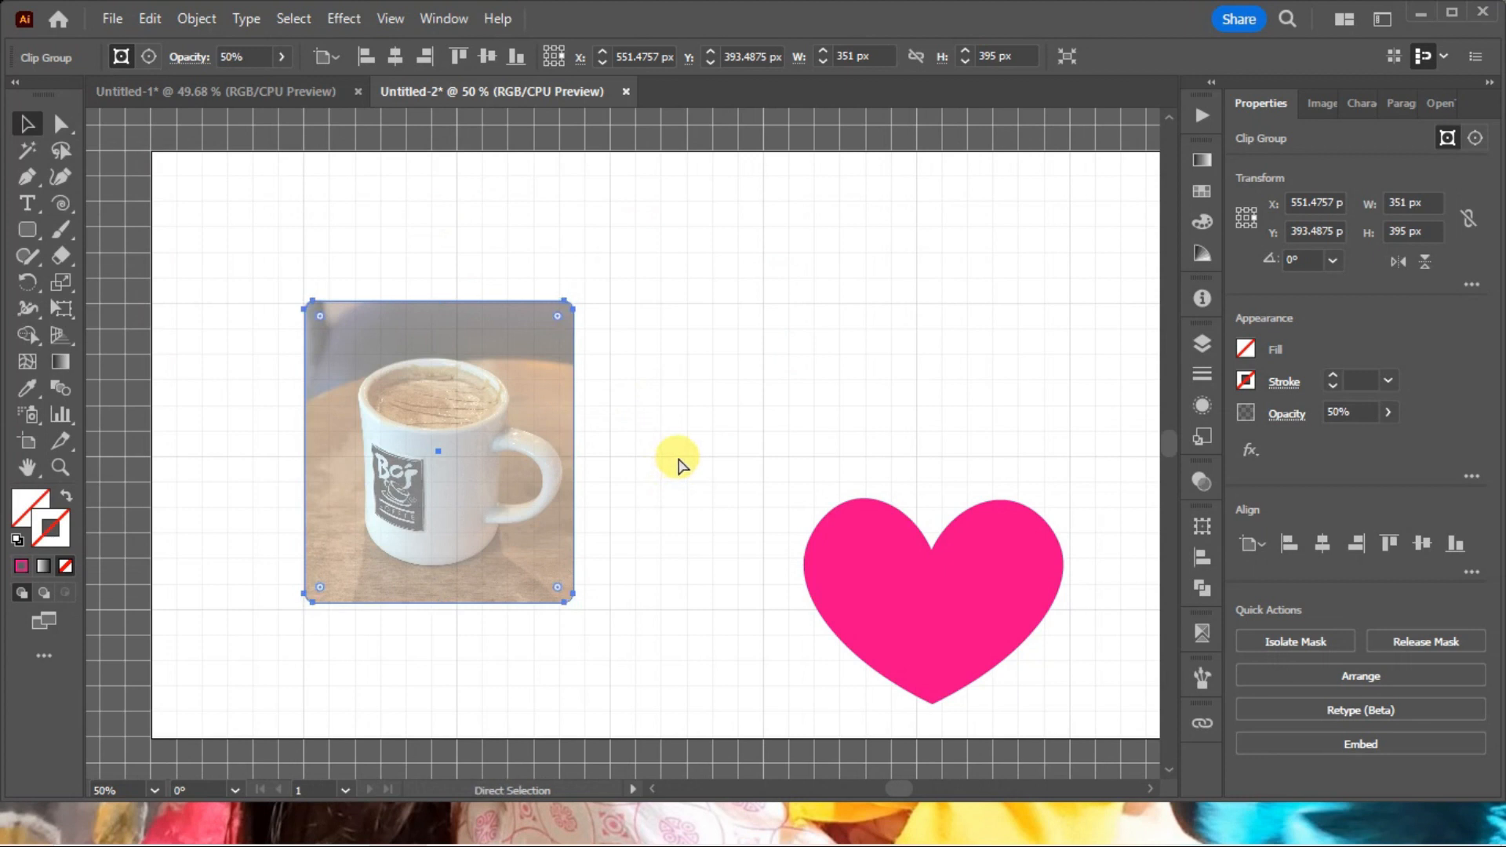
{"action": "key", "text": "ctrl+shift+b"}
{"action": "left_click", "coordinate": [214, 22]}
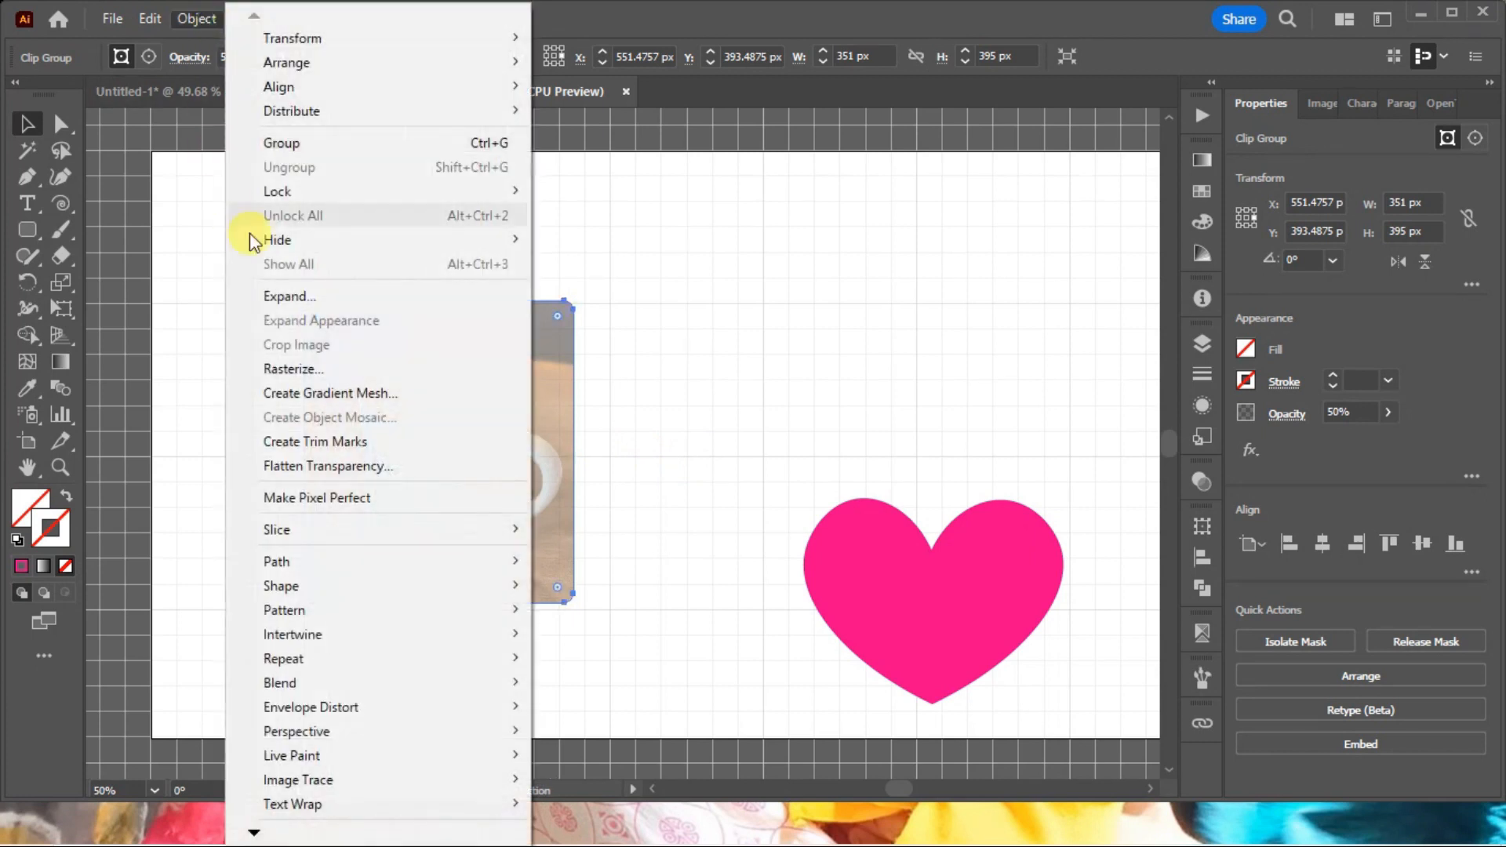
{"action": "mouse_move", "coordinate": [312, 196]}
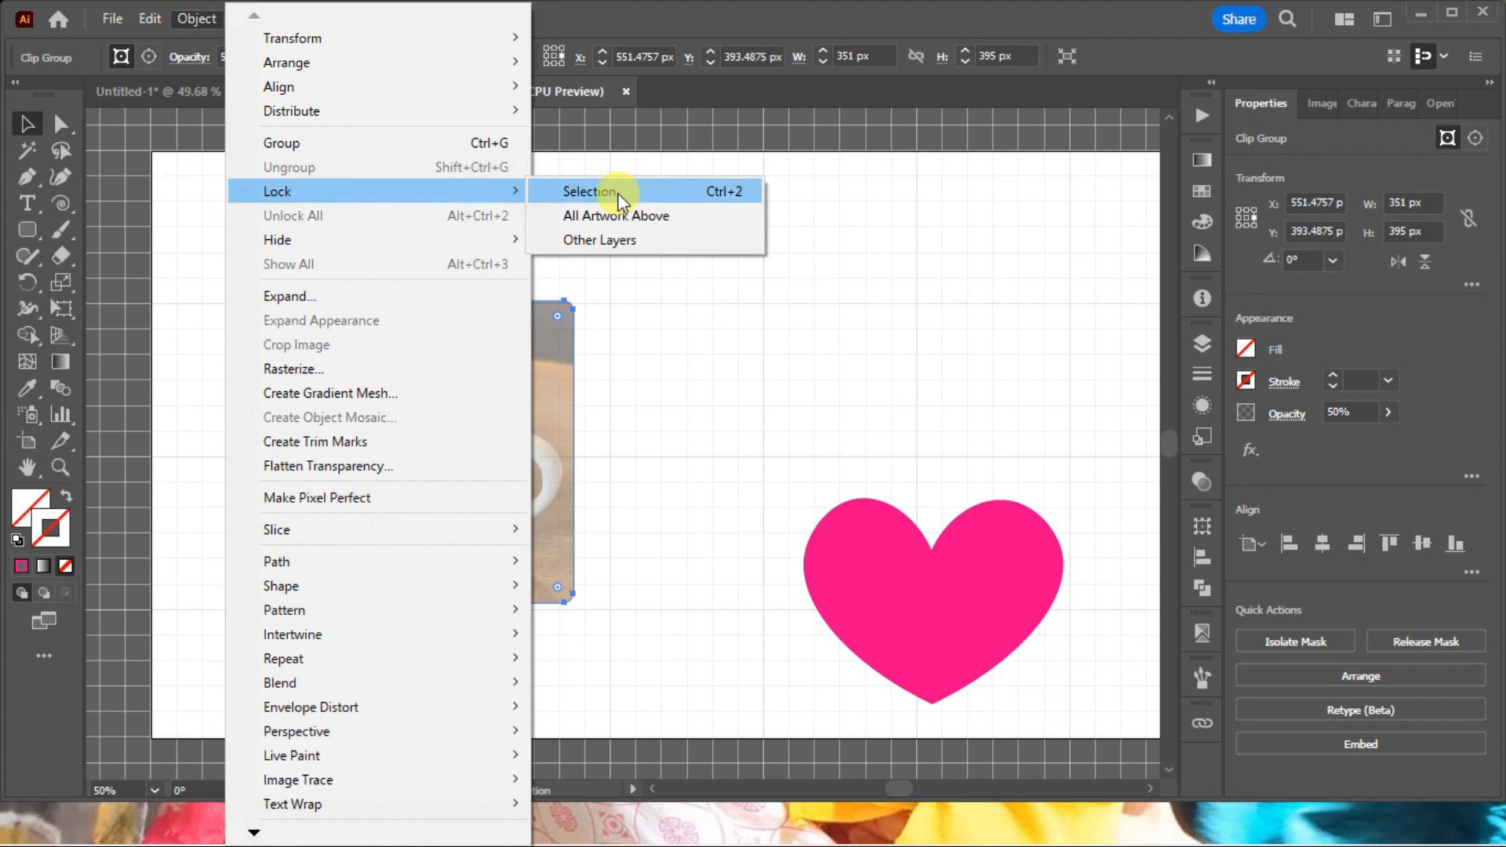
{"action": "left_click", "coordinate": [739, 199]}
Prepare the Curvature tool for tracing the mug with a magenta EC008B stroke (C 0, M 100, Y 0.48, K 0).
{"action": "key", "text": "z"}
{"action": "left_click_drag", "start_coordinate": [232, 219], "coordinate": [676, 491]}
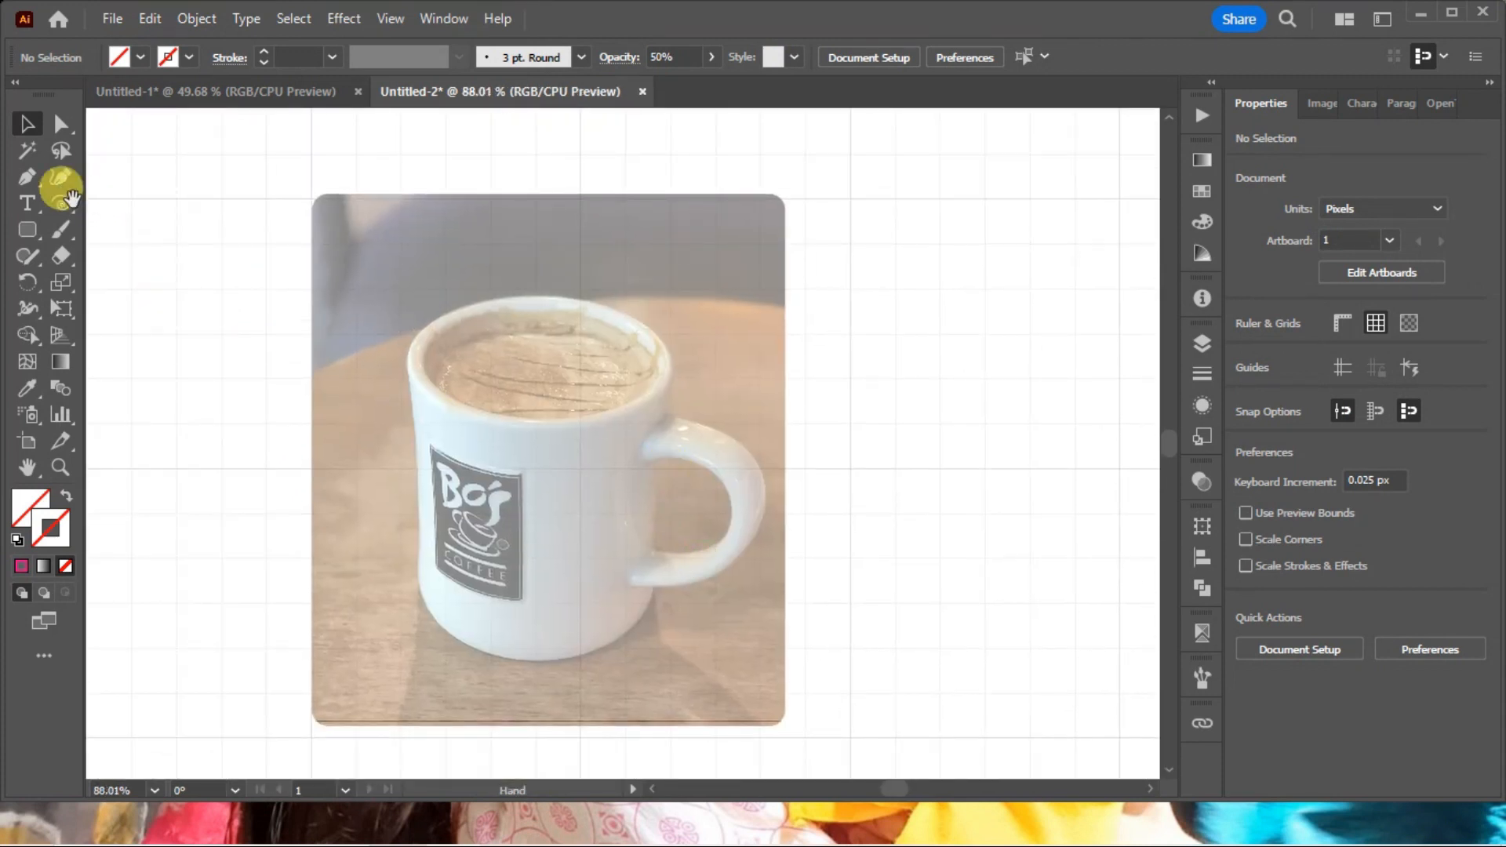
{"action": "left_click", "coordinate": [63, 196]}
{"action": "left_click", "coordinate": [65, 173]}
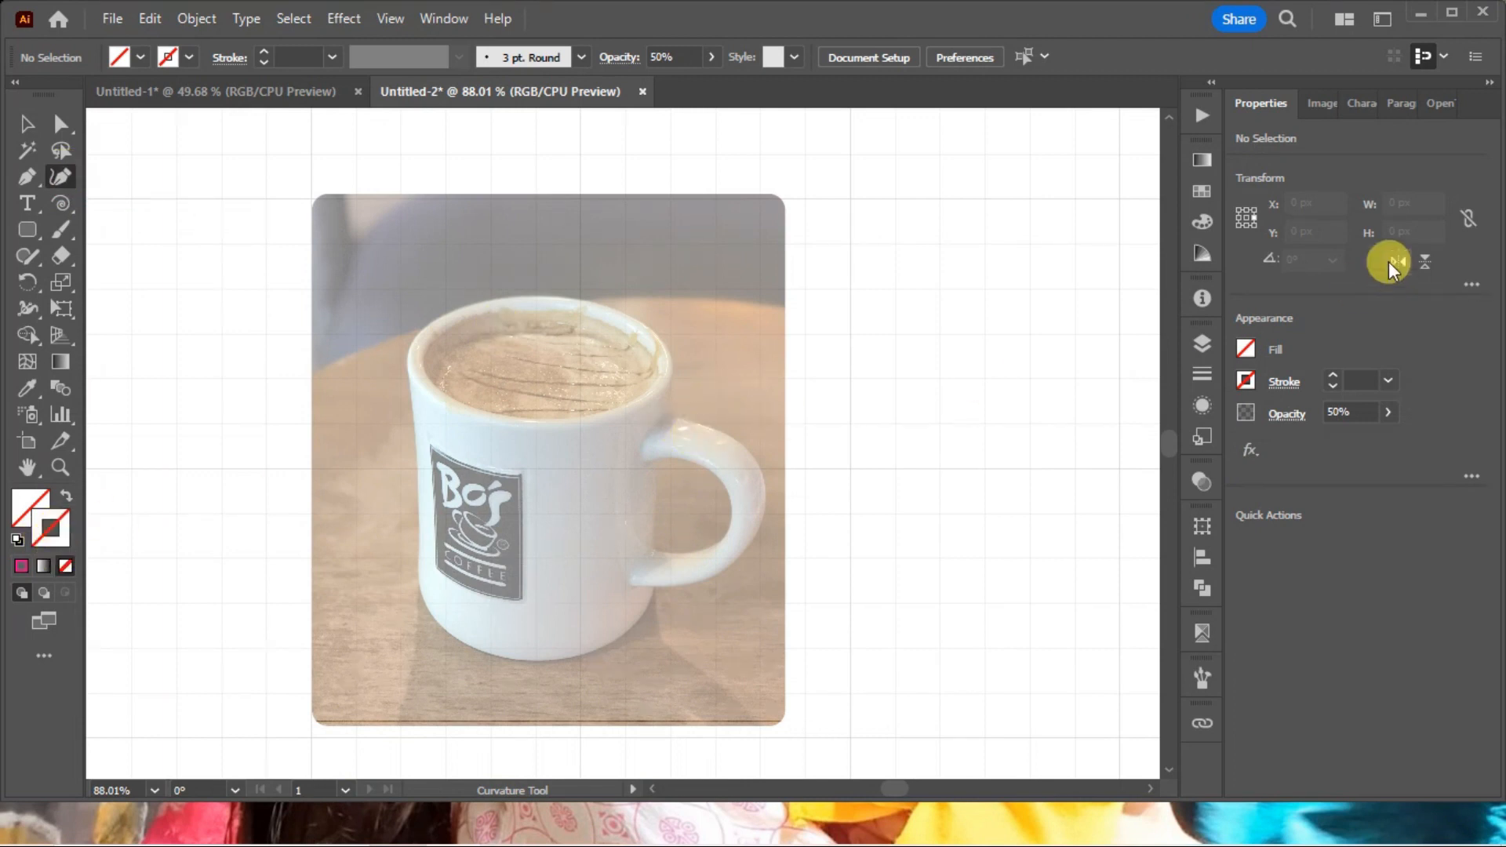
{"action": "left_click", "coordinate": [1200, 221]}
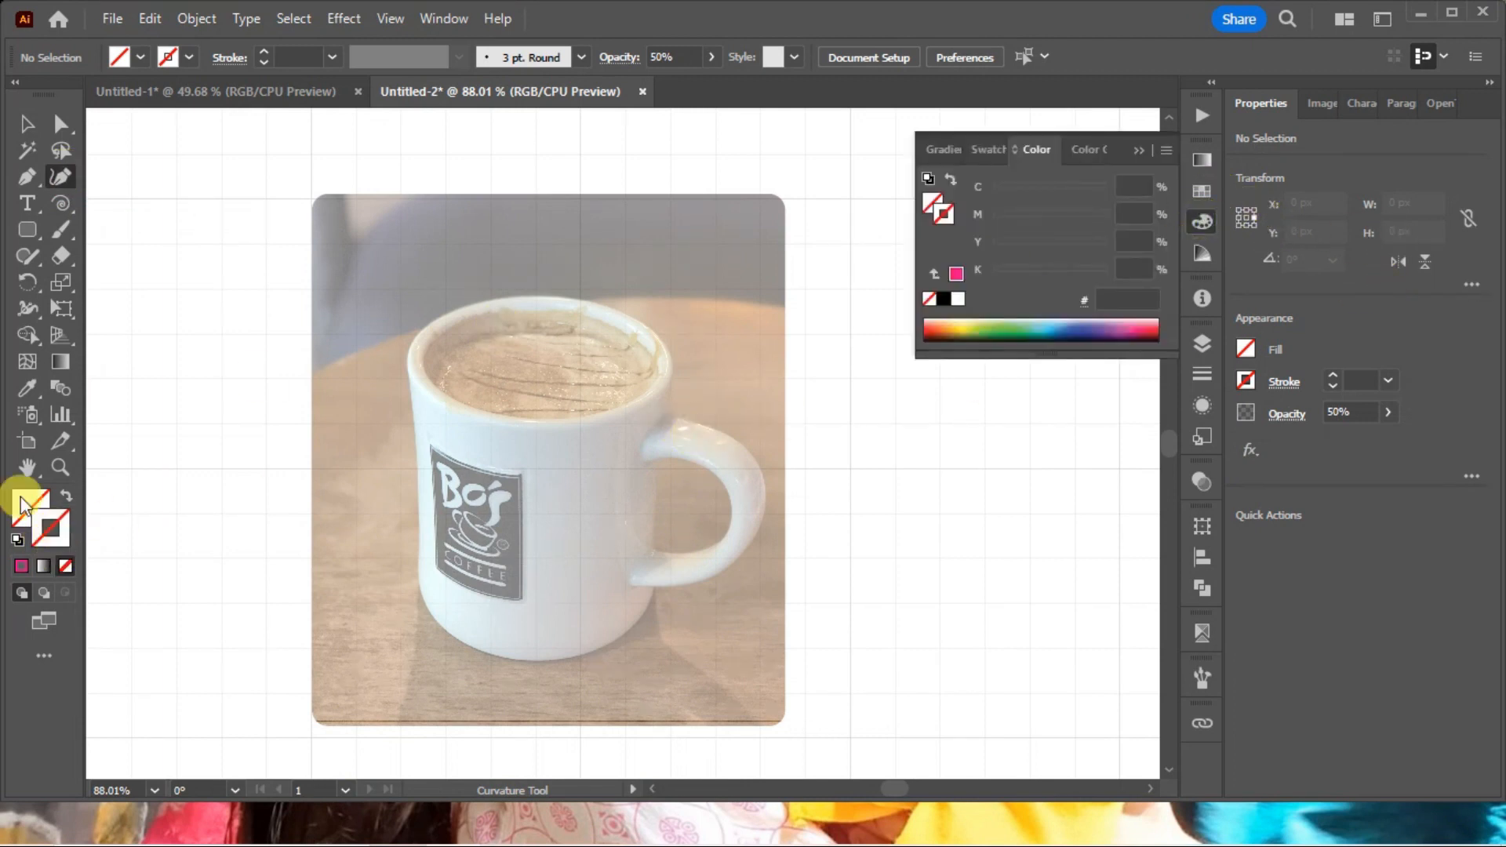
{"action": "left_click_drag", "start_coordinate": [1089, 215], "coordinate": [1121, 210]}
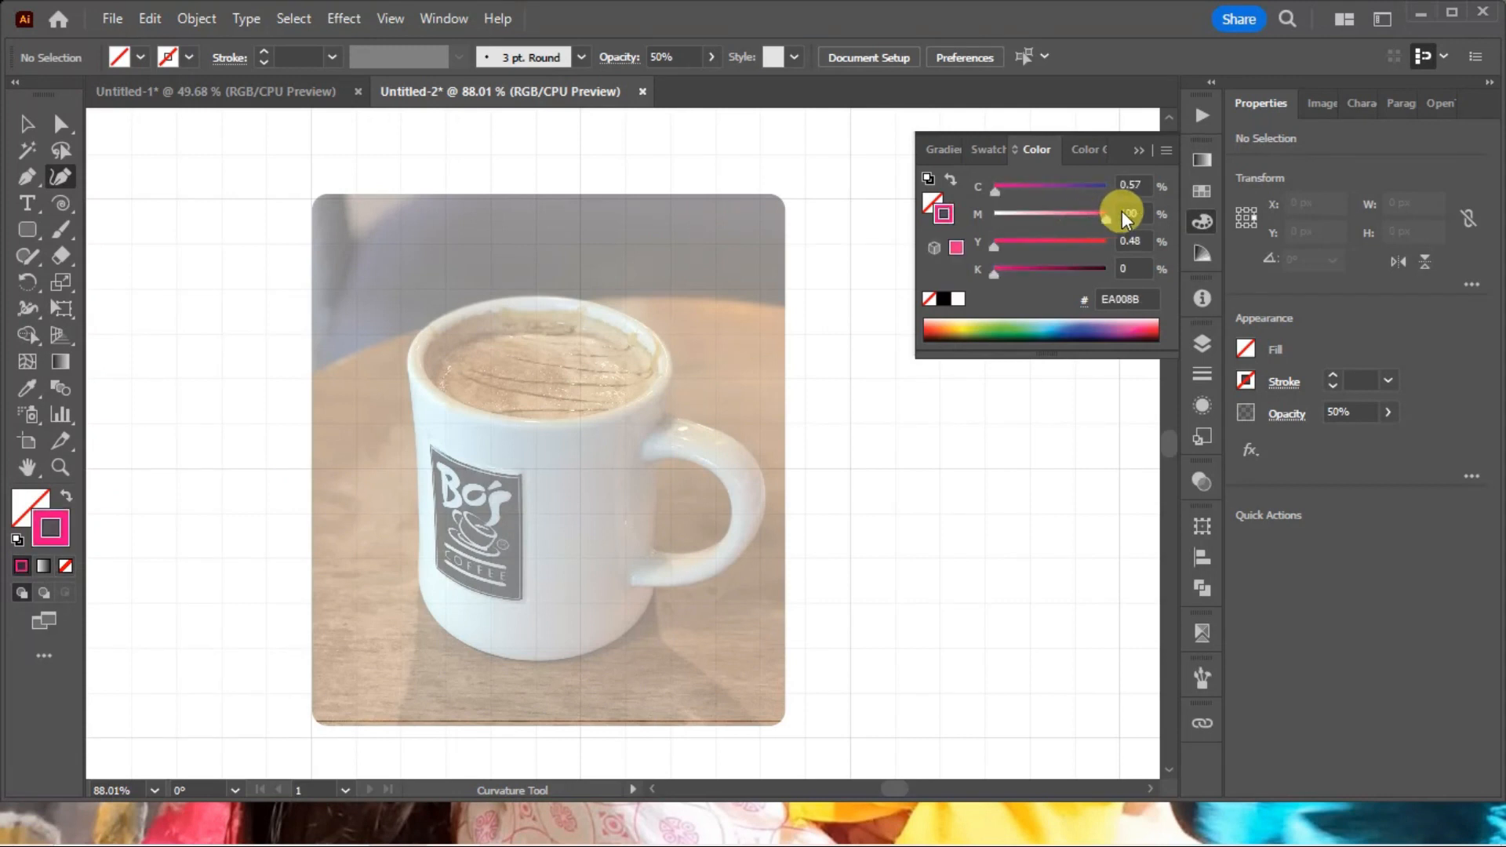
{"action": "left_click_drag", "start_coordinate": [1012, 192], "coordinate": [900, 192]}
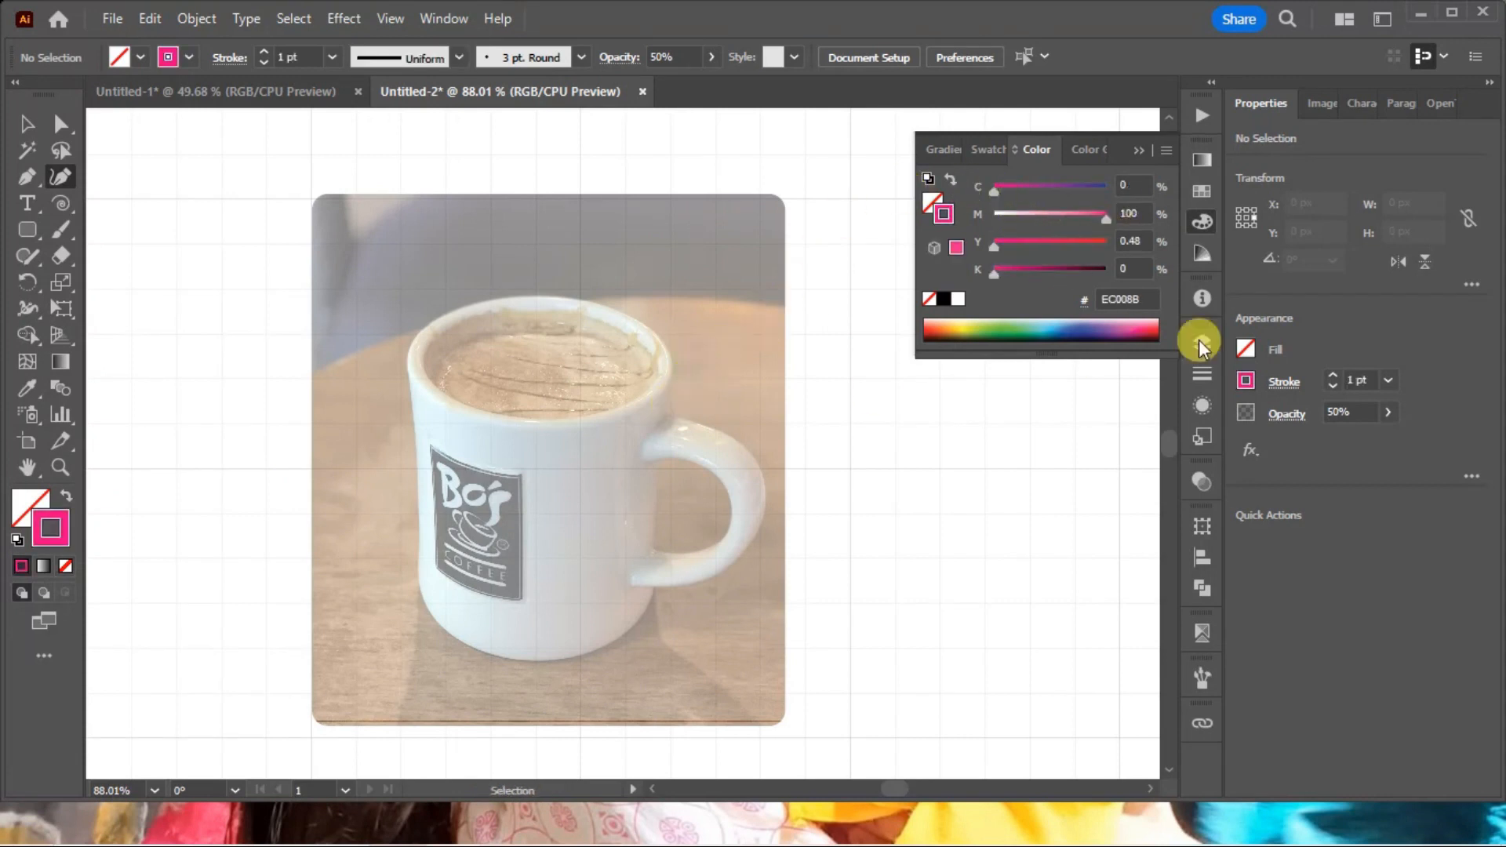
Start the mug outline with corner points from the lower handle joint along the base to the mug's lower left side.
{"action": "left_click", "coordinate": [1201, 222]}
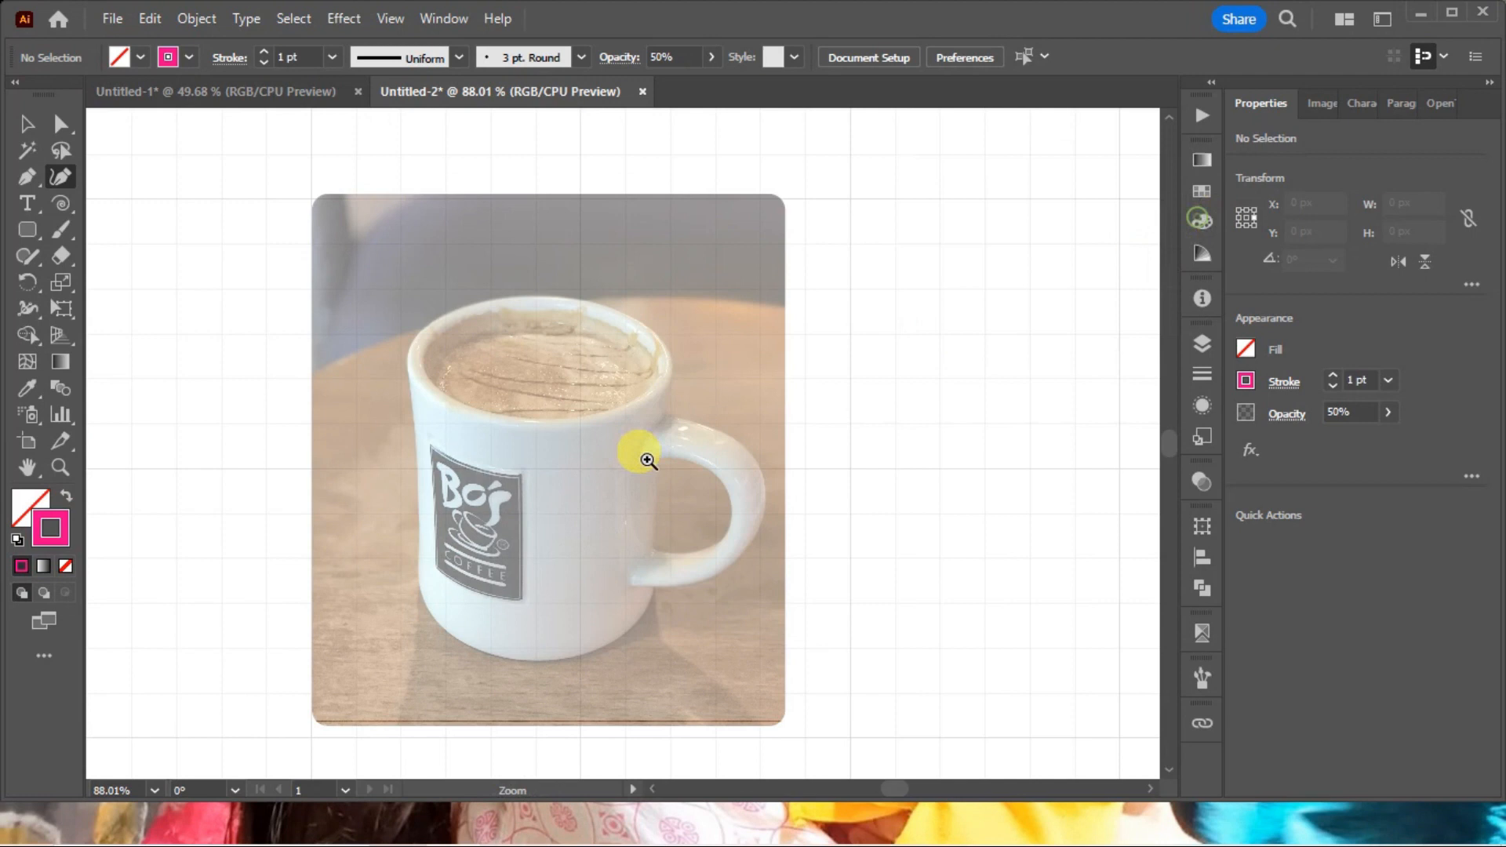
{"action": "key", "text": "z"}
{"action": "left_click_drag", "start_coordinate": [352, 258], "coordinate": [947, 672]}
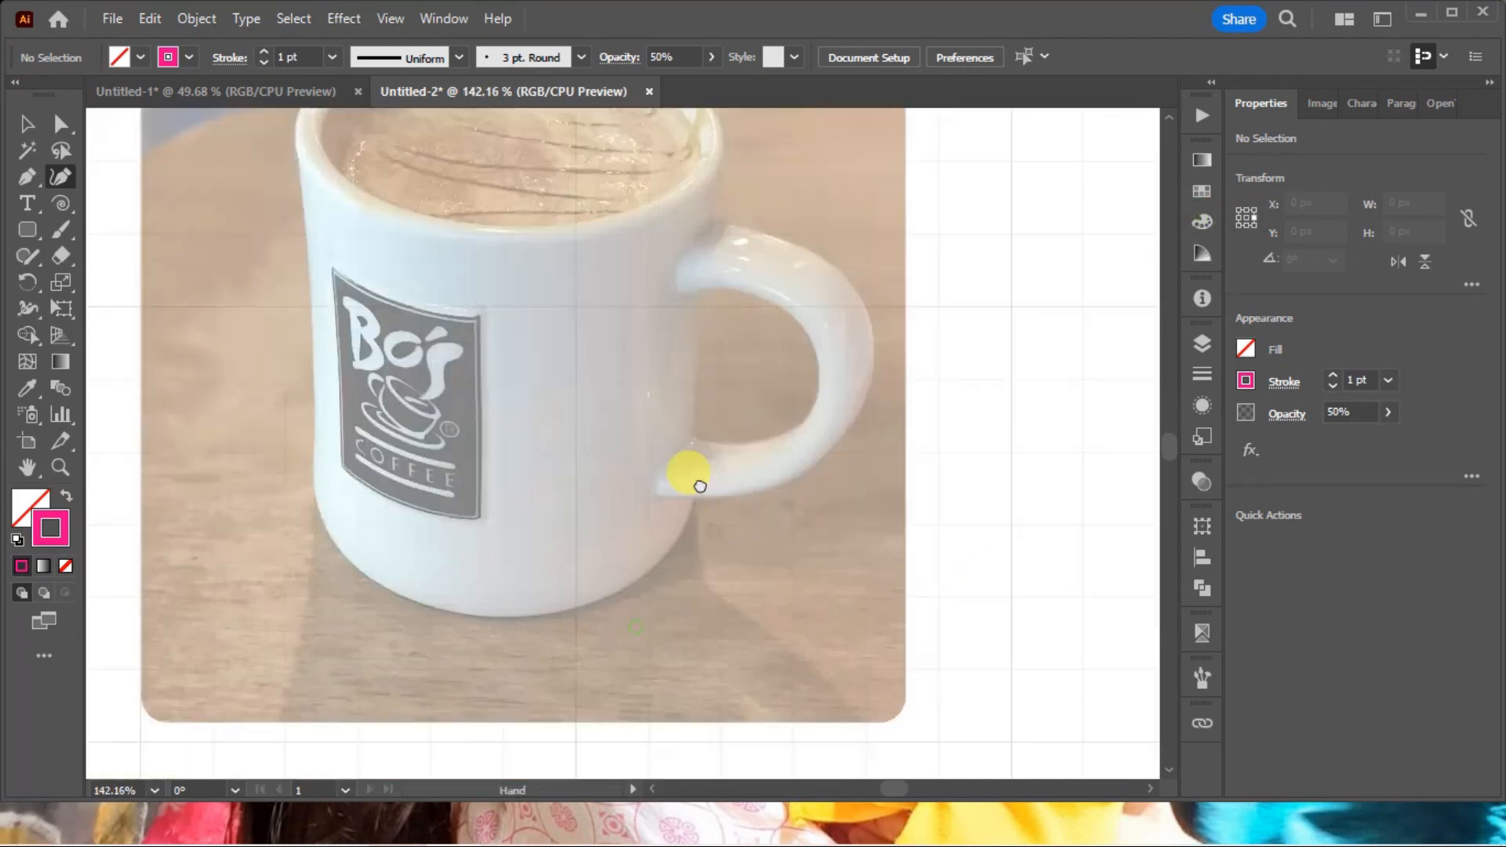
{"action": "left_click_drag", "start_coordinate": [210, 298], "coordinate": [1006, 662]}
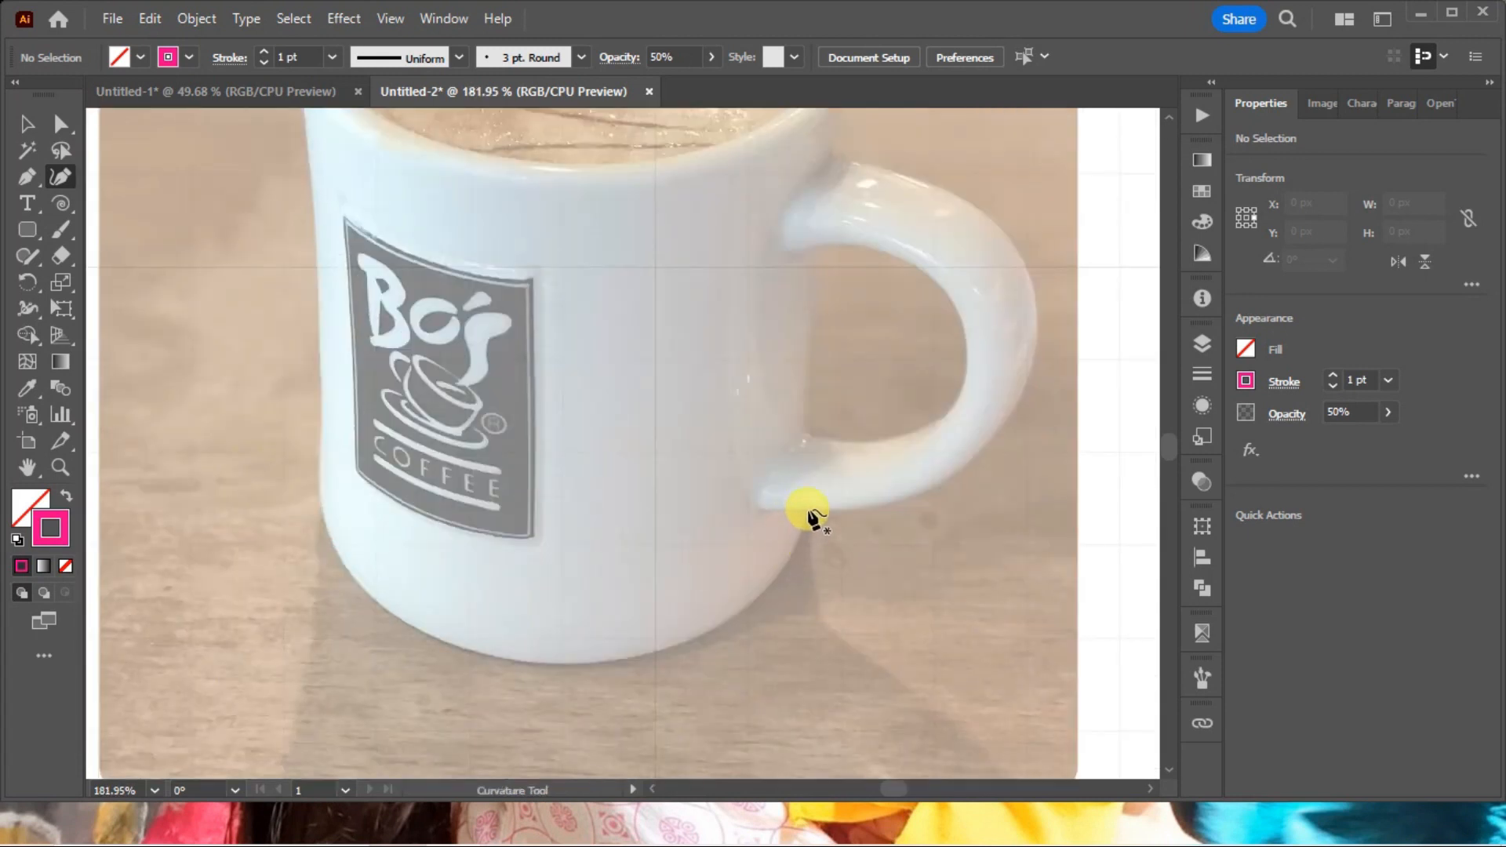
{"action": "left_click", "coordinate": [807, 509]}
{"action": "left_click", "coordinate": [682, 644], "text": "alt"}
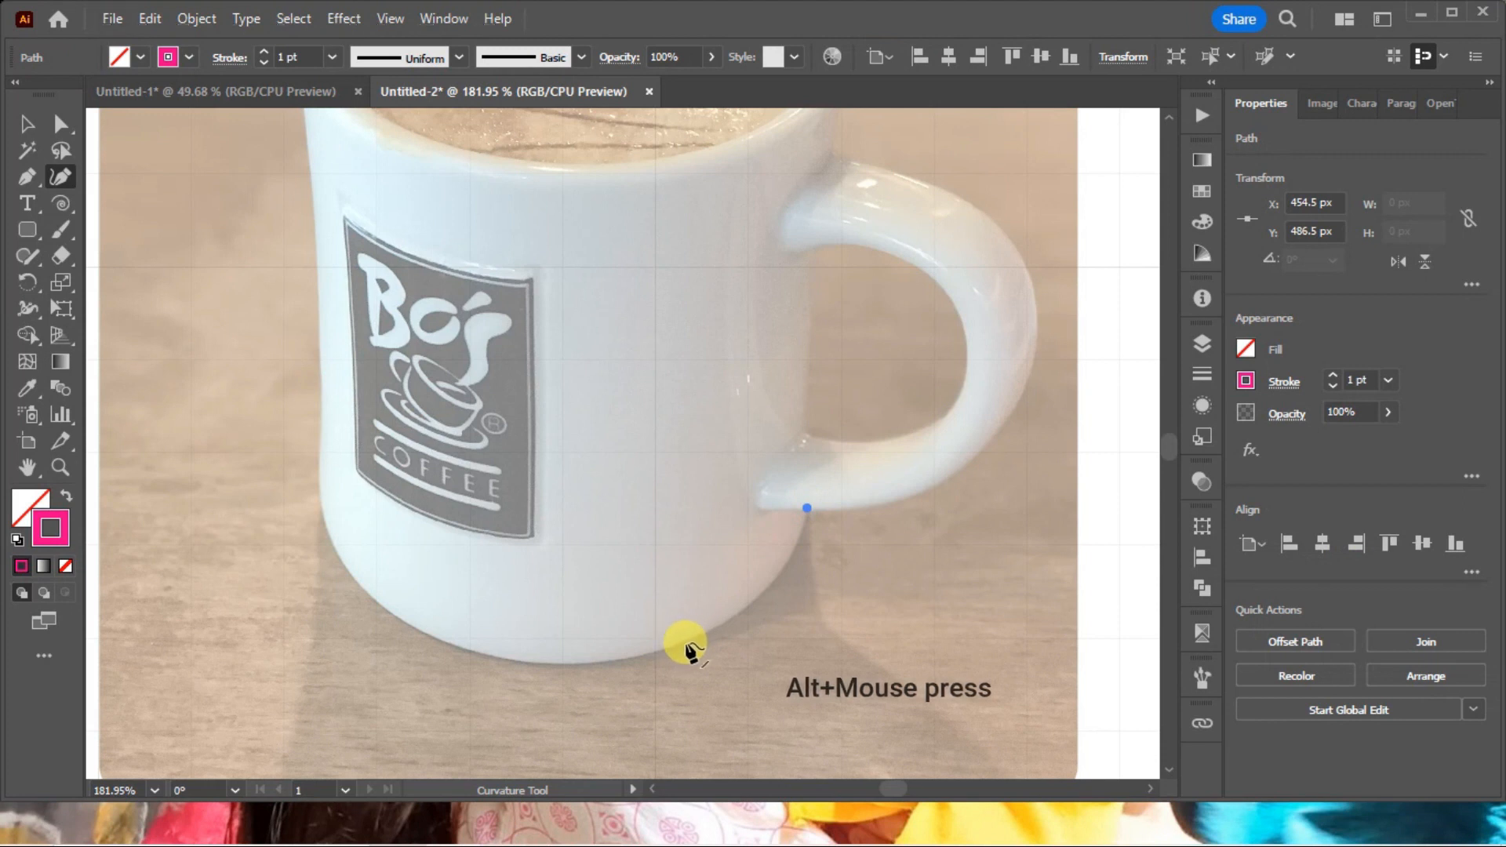
{"action": "left_click", "coordinate": [682, 639], "text": "alt"}
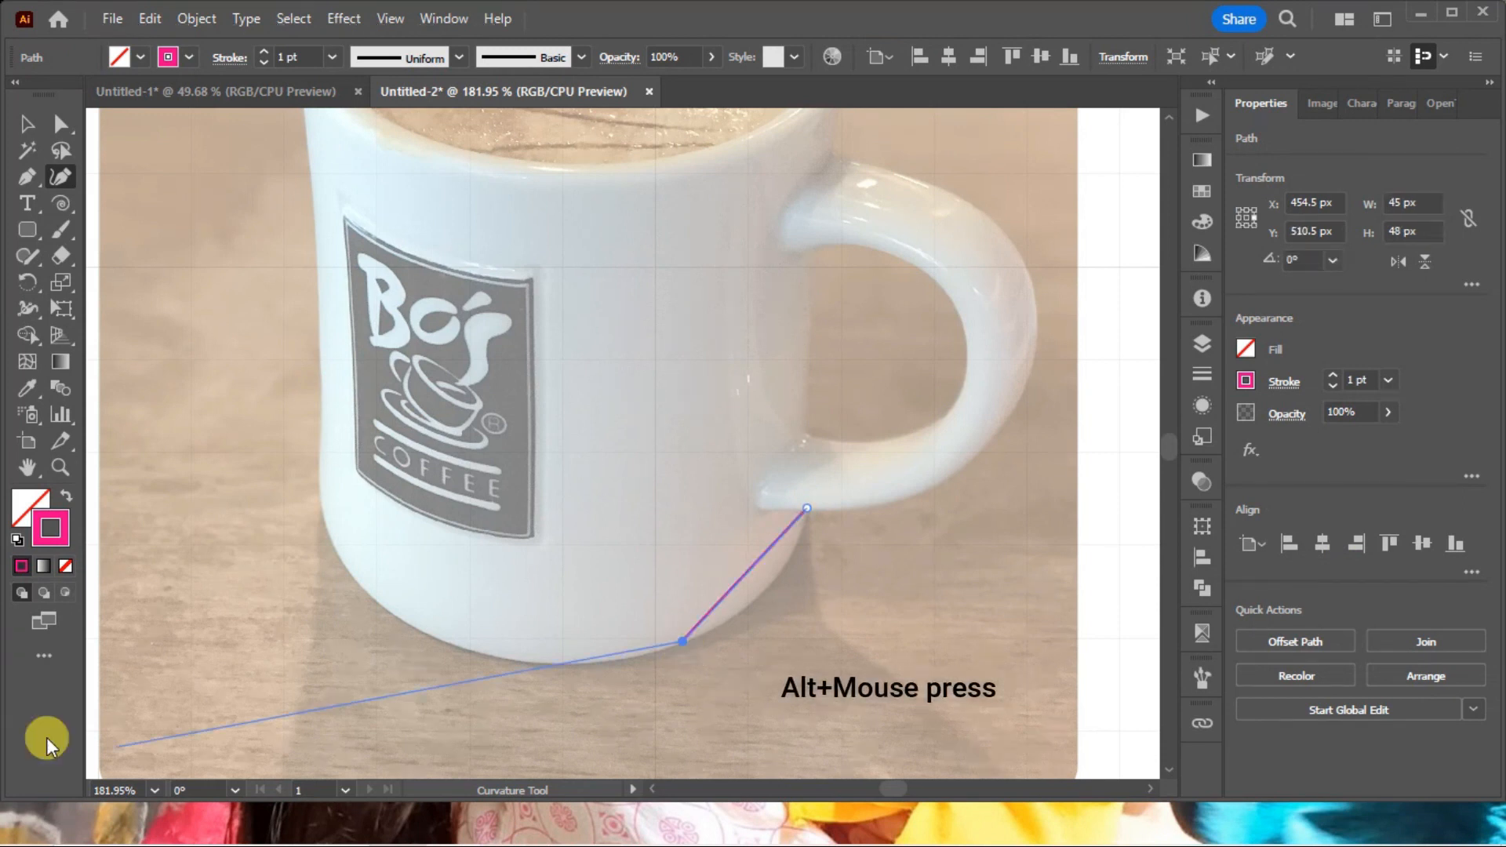
{"action": "left_click", "coordinate": [398, 617], "text": "alt"}
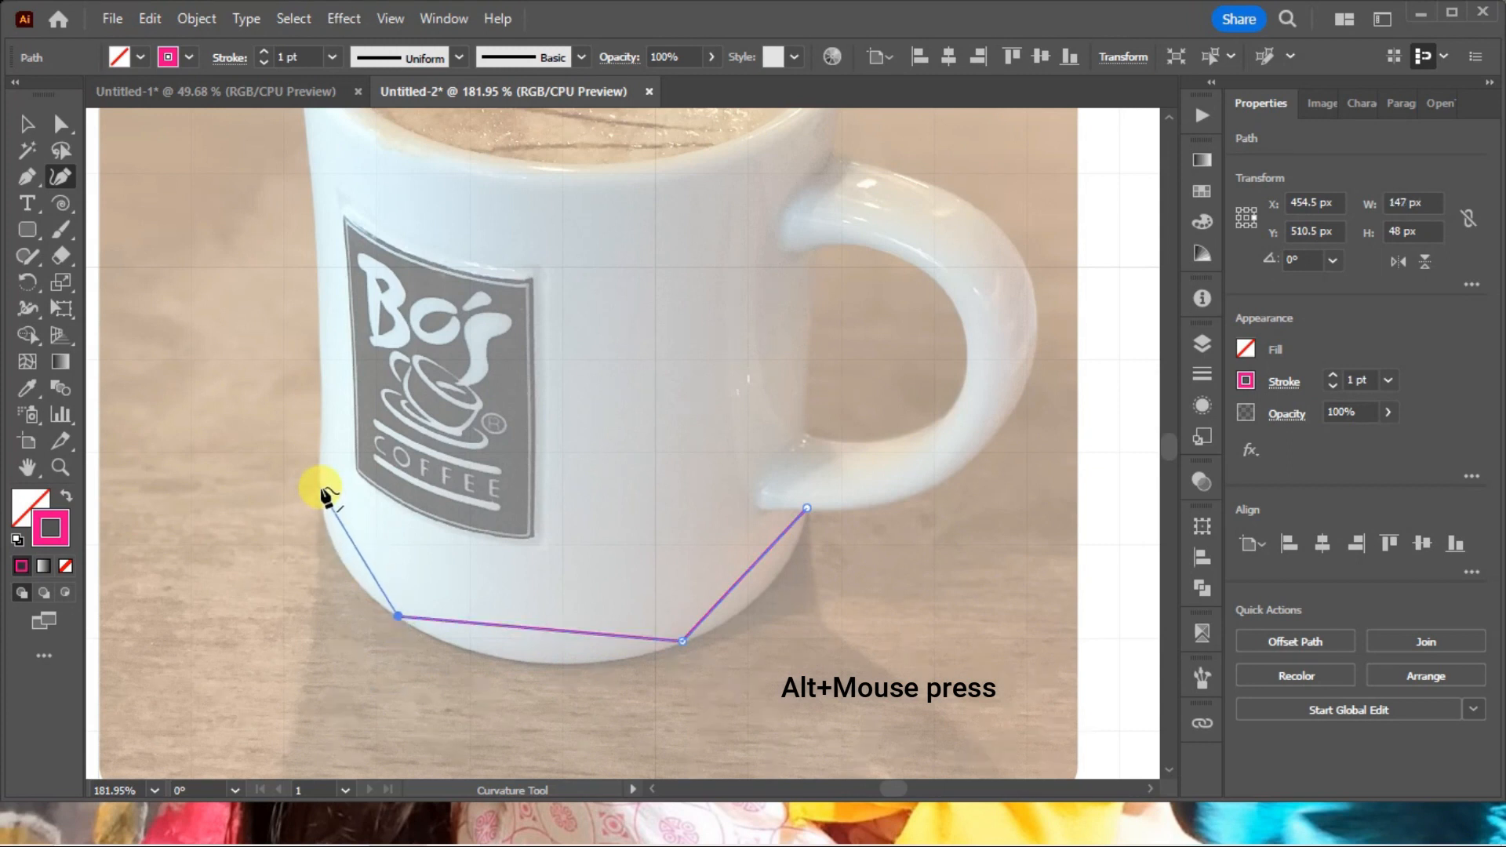
{"action": "left_click", "coordinate": [320, 469], "text": "alt"}
{"action": "key", "text": "alt+space"}
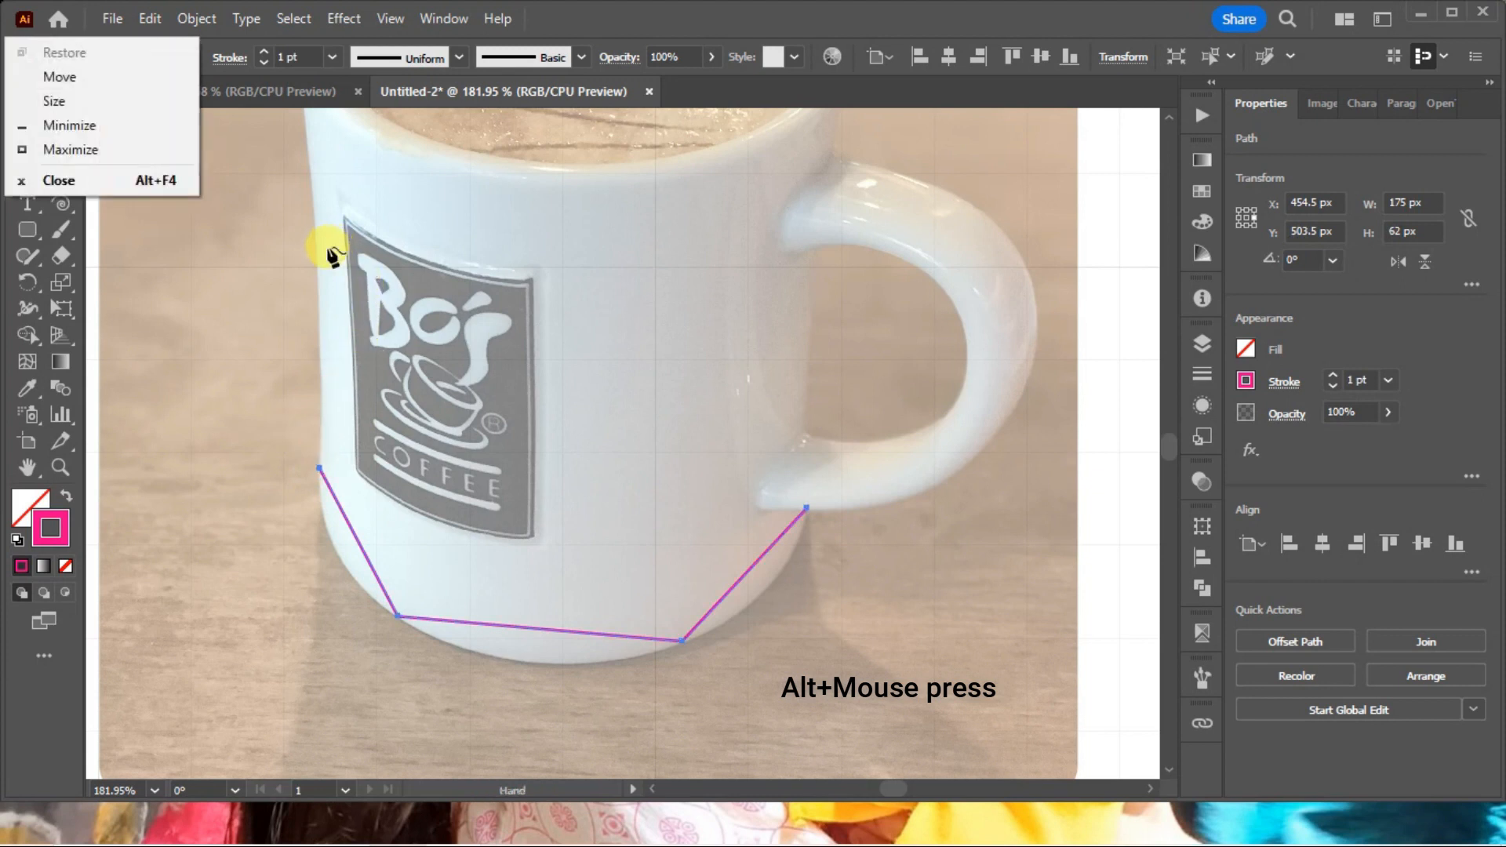
{"action": "key", "text": "Escape"}
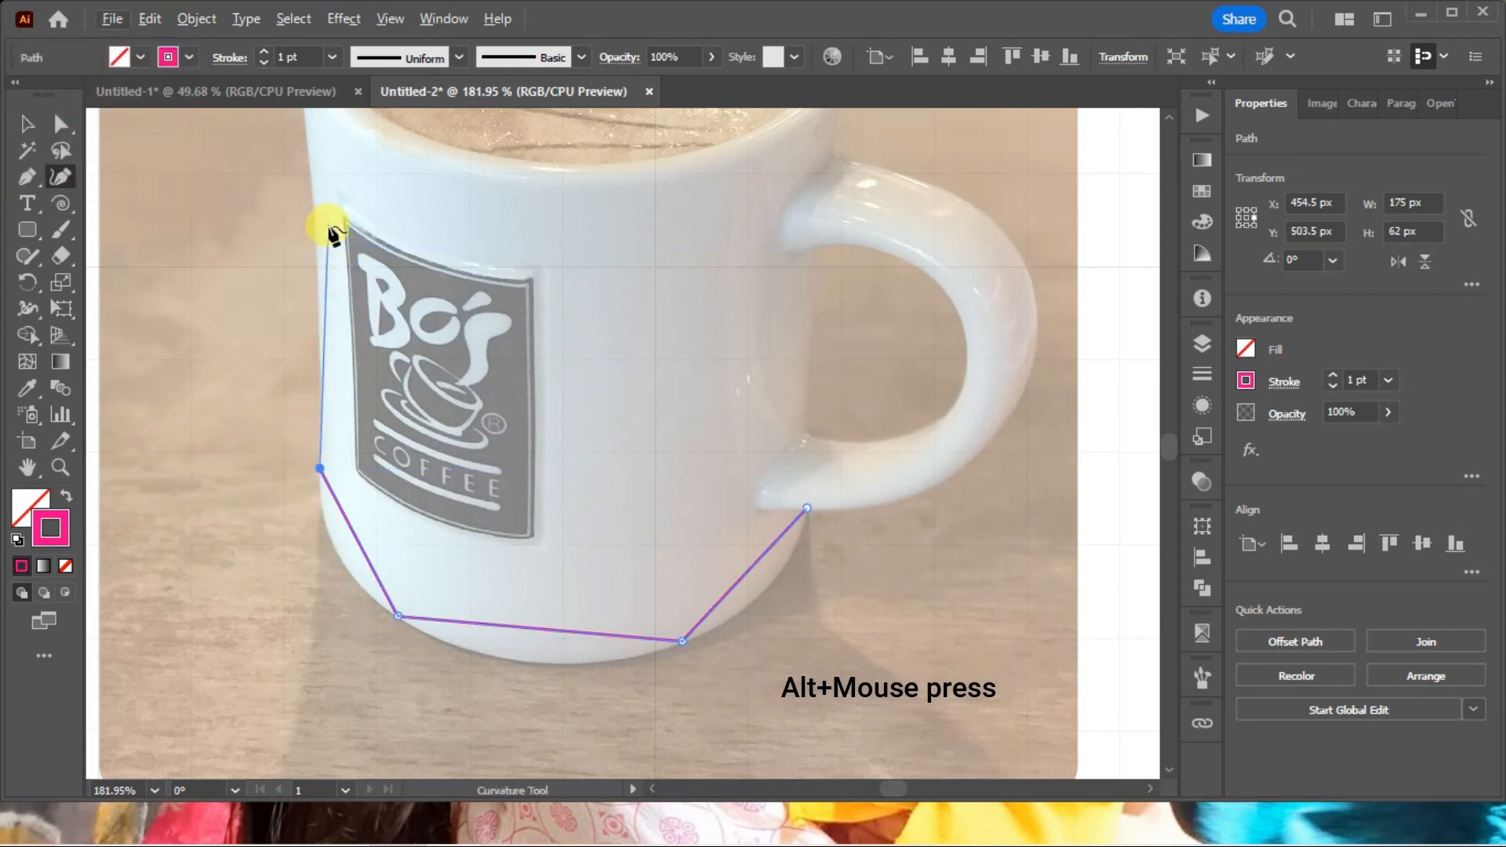
Continue the outline with corner points up the mug's left side to the back-left part of the rim.
{"action": "scroll", "coordinate": [334, 234], "scroll_direction": "up", "scroll_amount": 4}
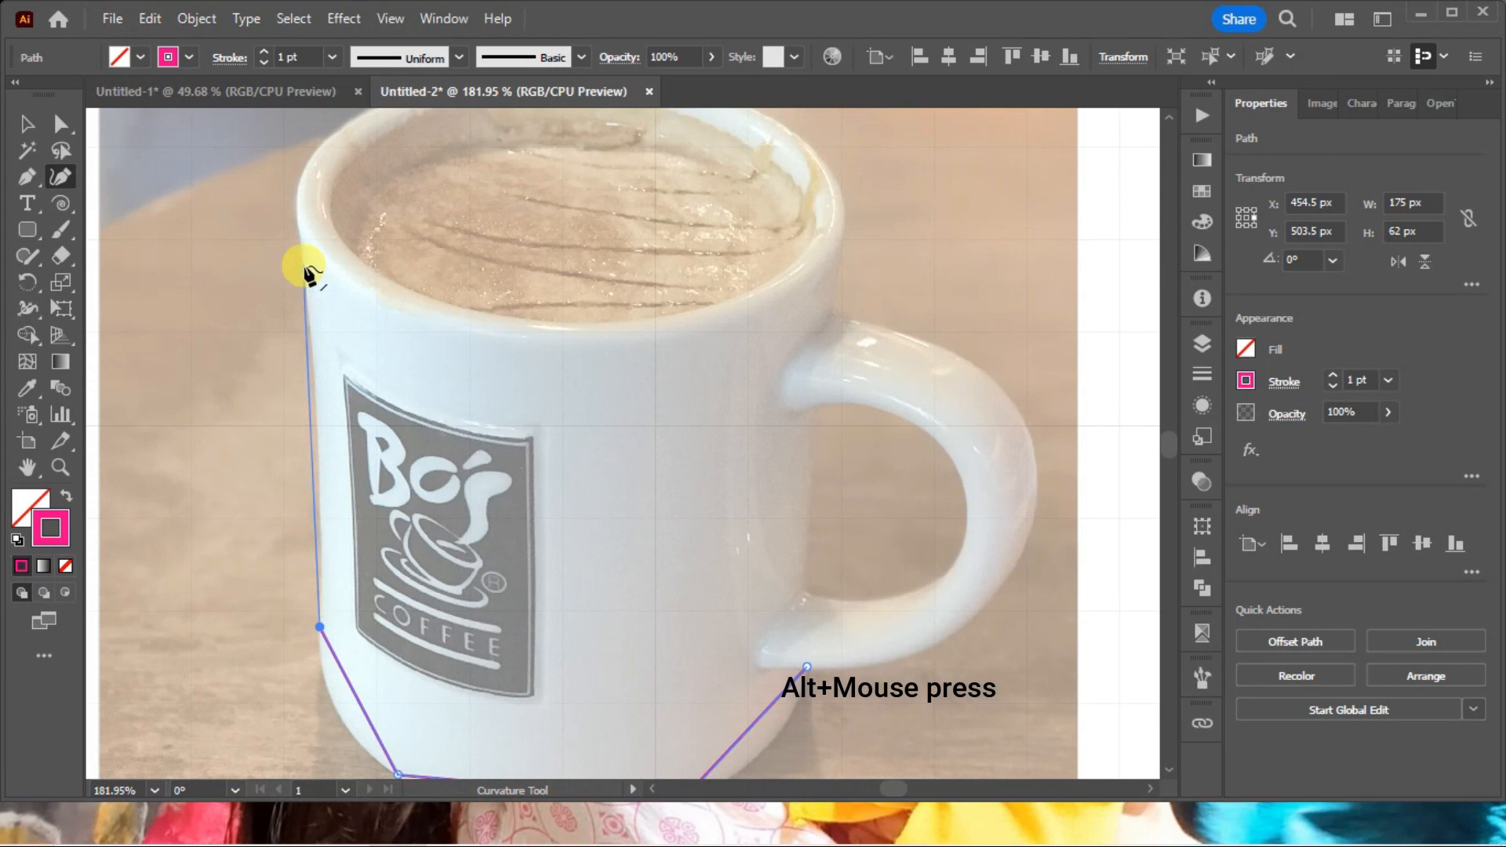
{"action": "left_click", "coordinate": [304, 266]}
{"action": "key", "text": "ctrl+z"}
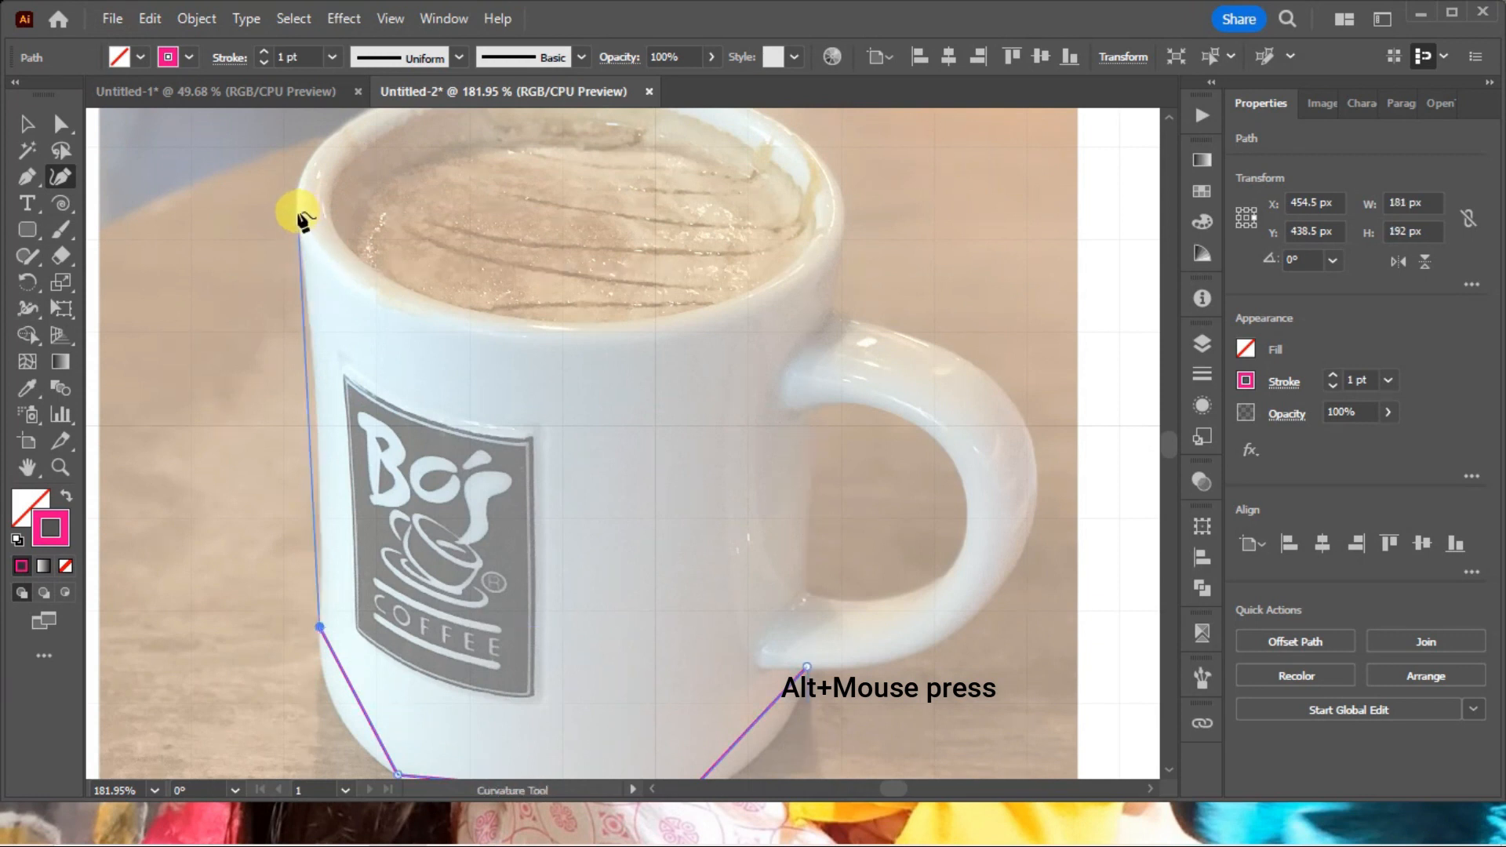
{"action": "left_click", "coordinate": [302, 250]}
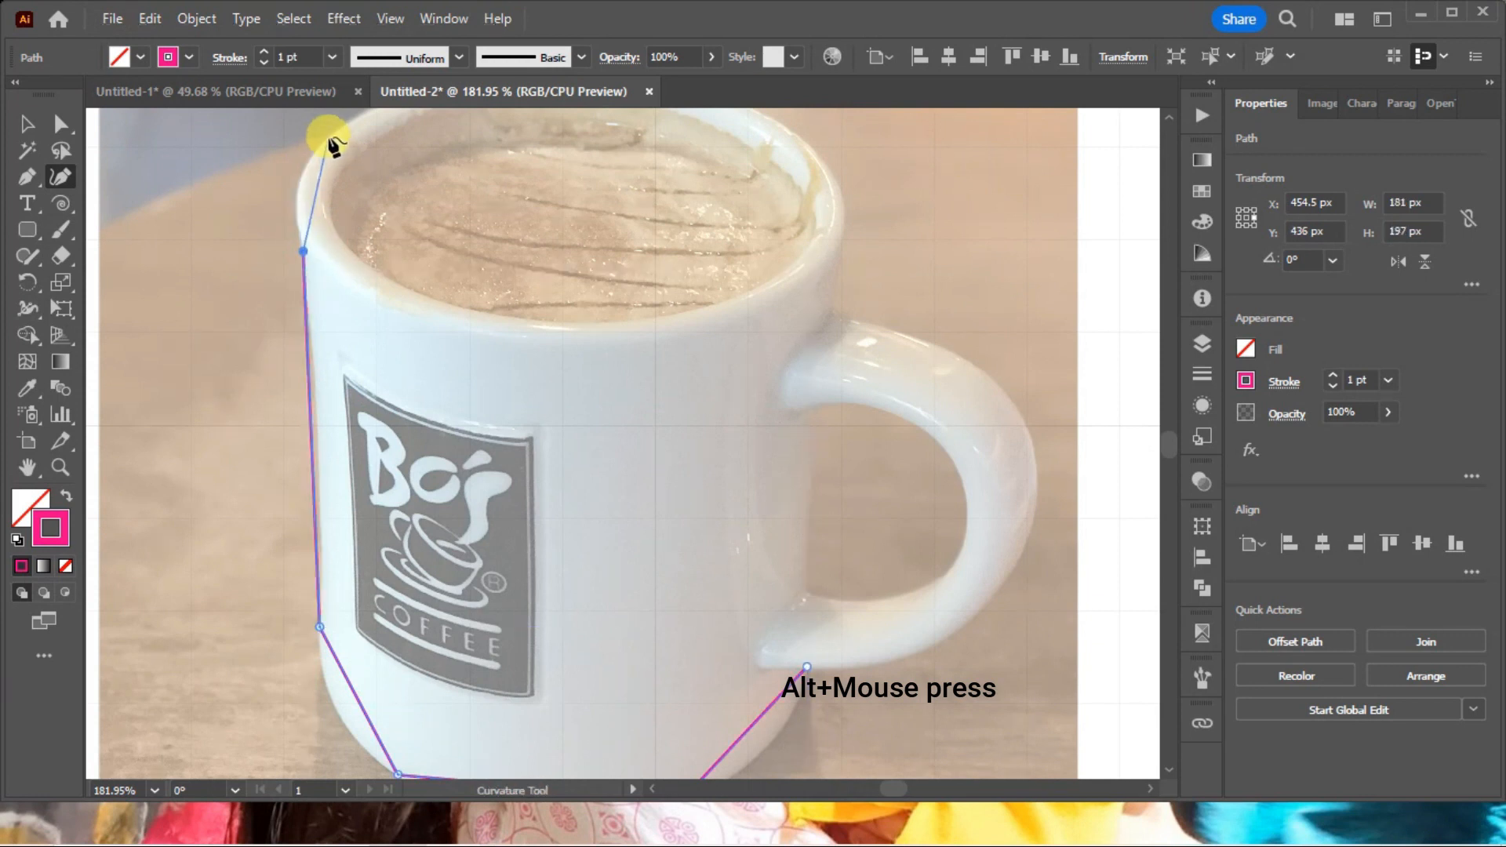
{"action": "left_click", "coordinate": [356, 121]}
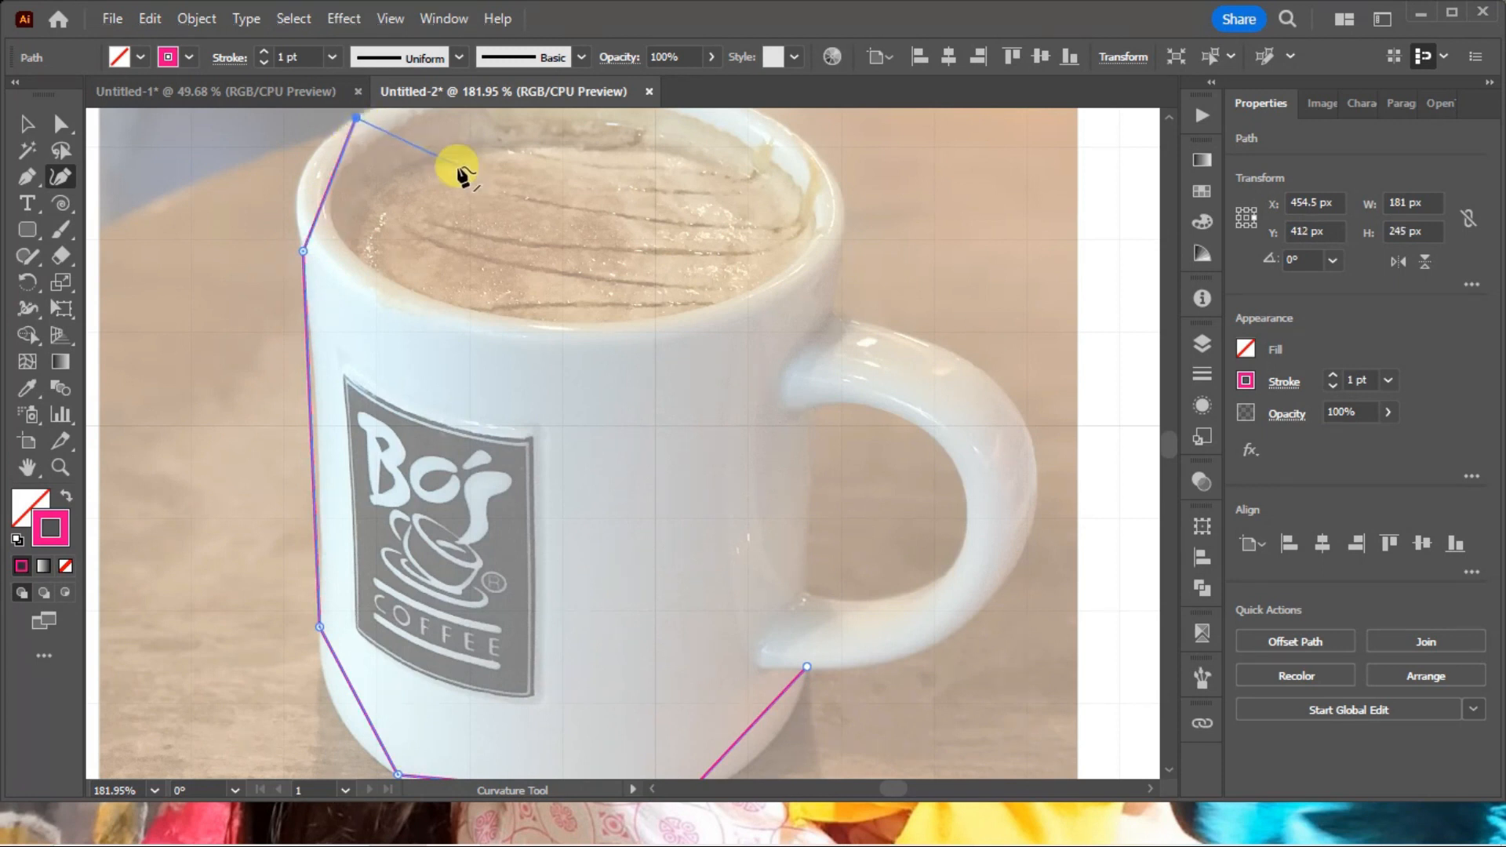
{"action": "key", "text": "ctrl+minus"}
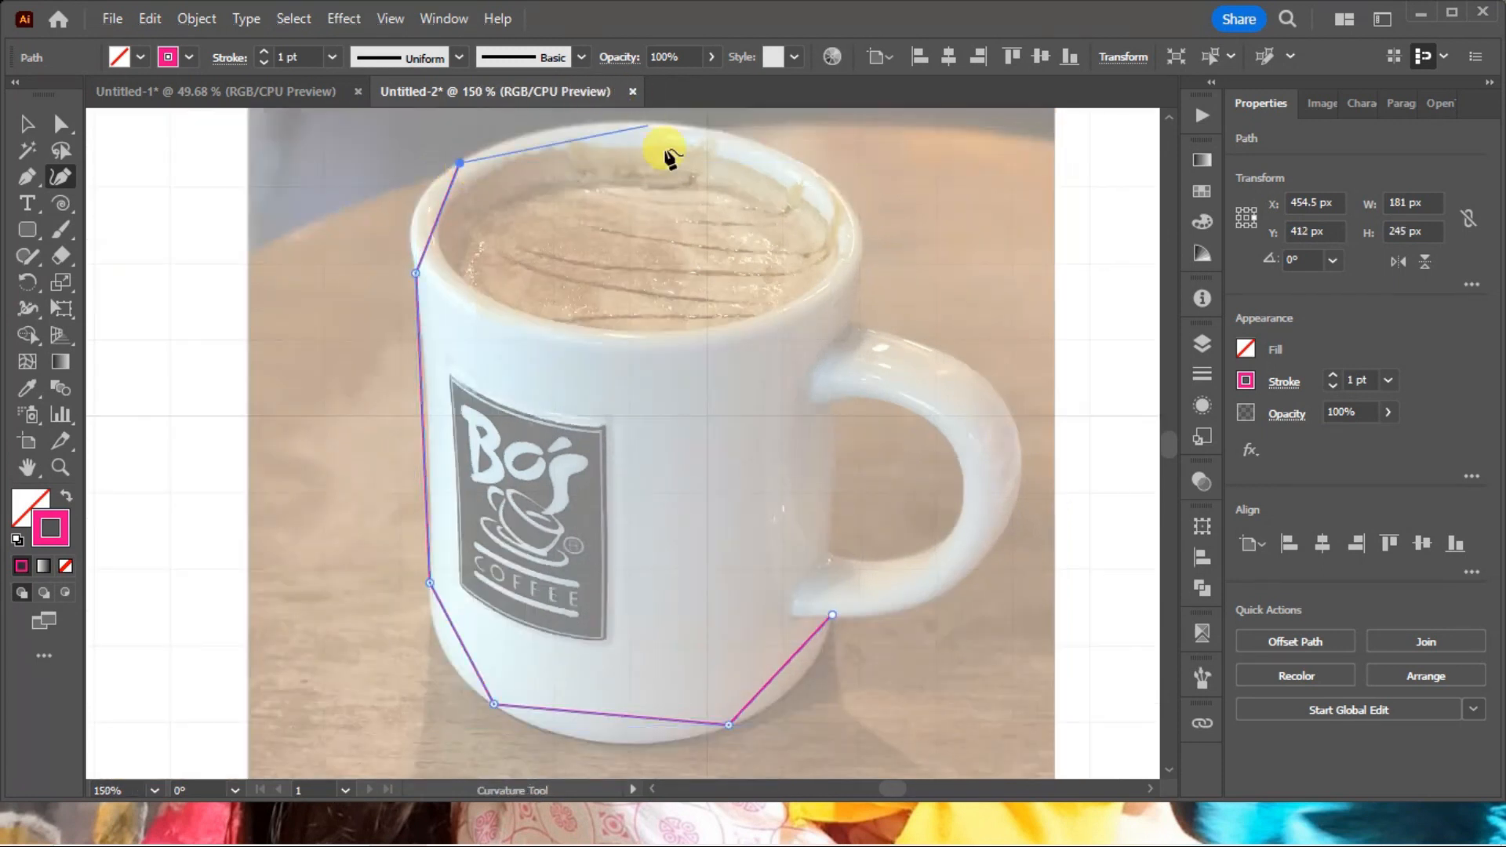
Extend the outline with corner points across the rim, down the right side and around the handle, closing it at the starting point.
{"action": "left_click", "coordinate": [766, 145]}
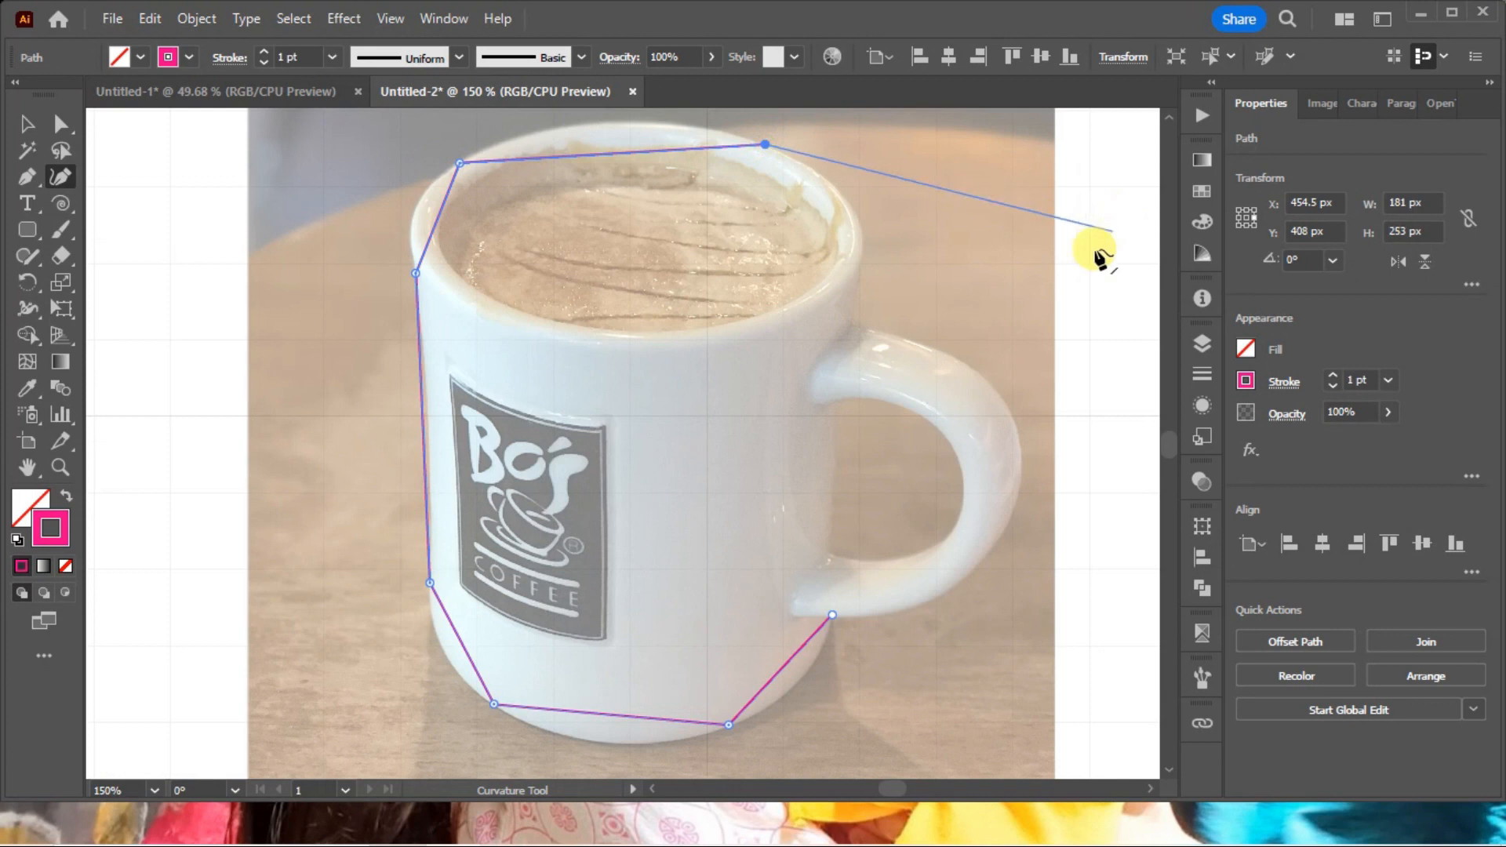
{"action": "left_click", "coordinate": [861, 235]}
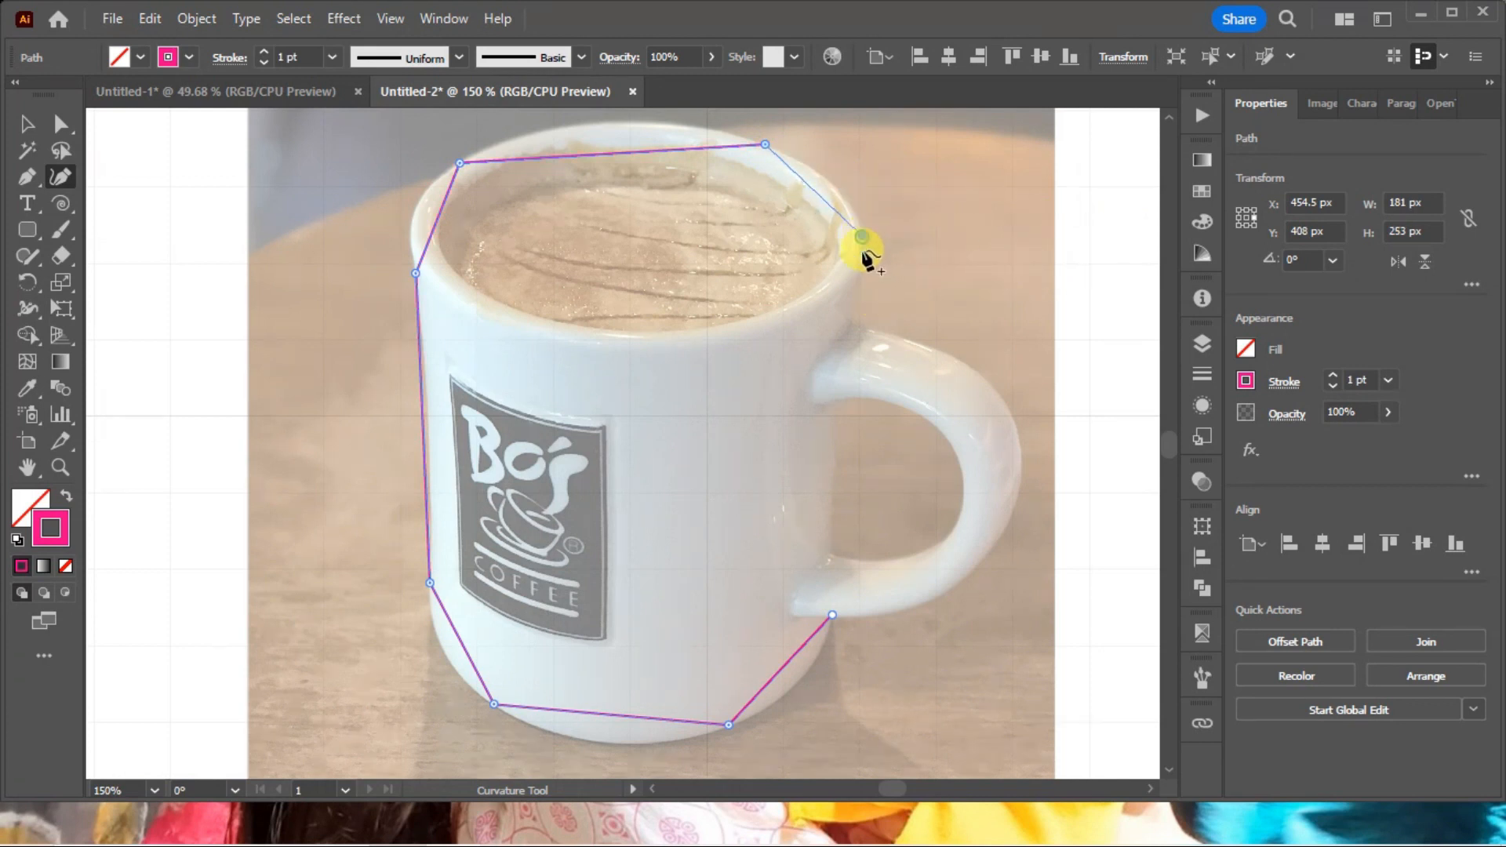
{"action": "left_click", "coordinate": [857, 323]}
{"action": "left_click", "coordinate": [990, 387]}
{"action": "left_click", "coordinate": [992, 549]}
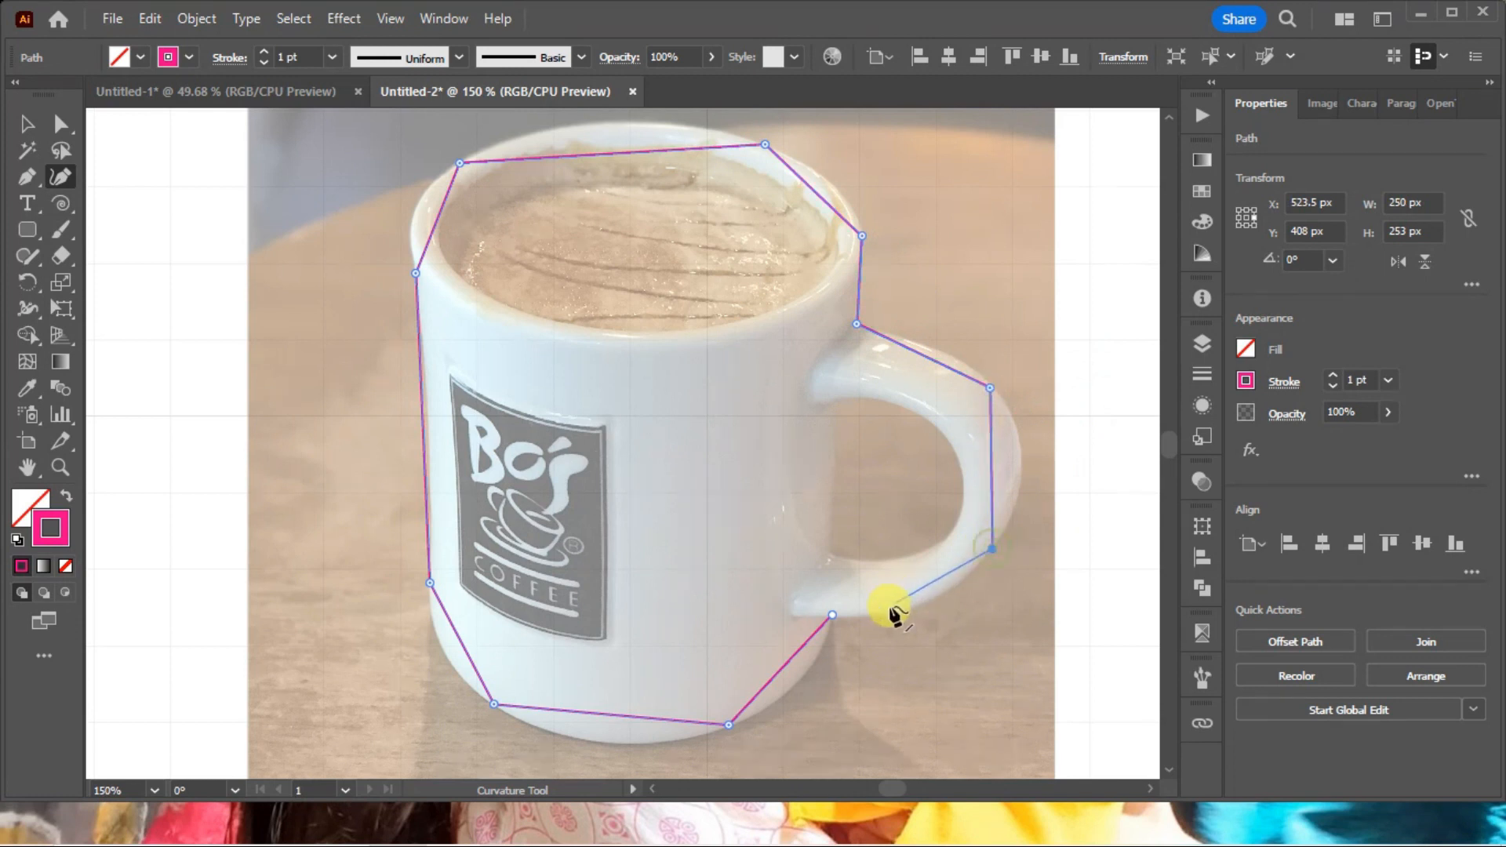
{"action": "left_click", "coordinate": [833, 614]}
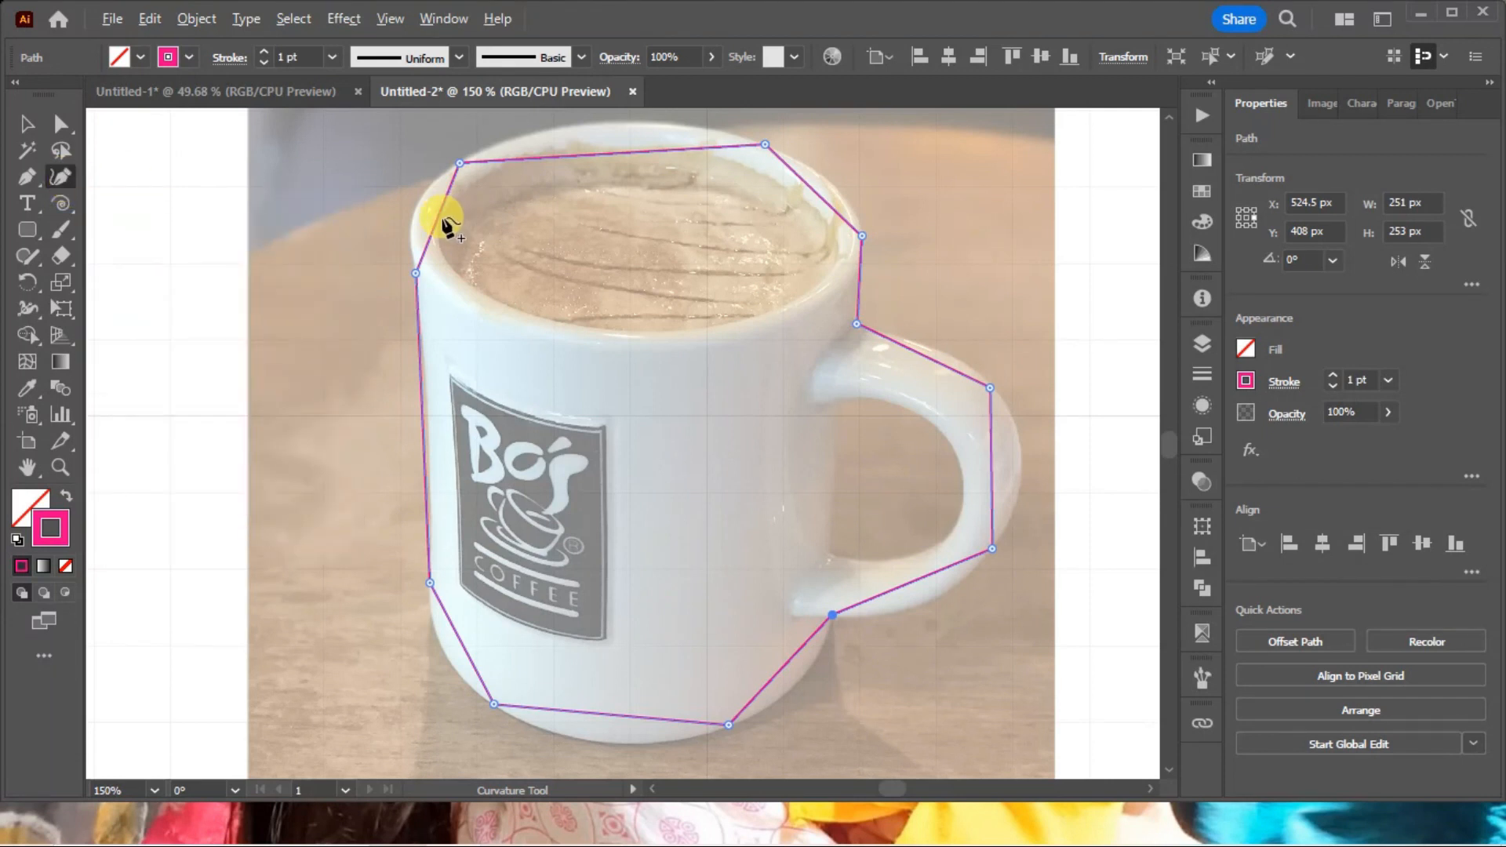
Bend the outline's straight segments with added smooth points to fit the mug's left rim edge, left side and rounded base.
{"action": "left_click_drag", "start_coordinate": [441, 222], "coordinate": [419, 200]}
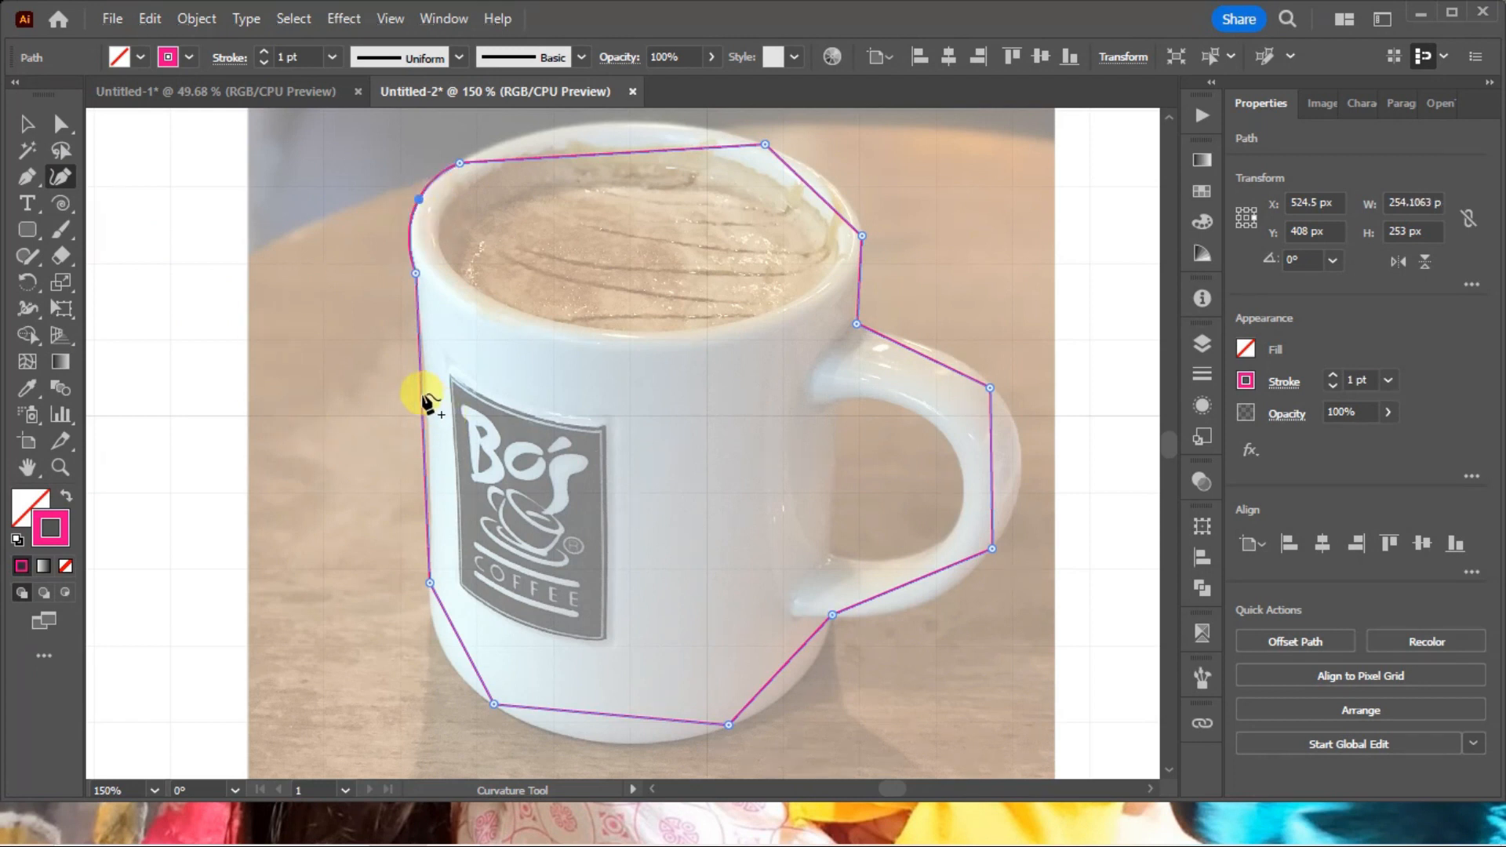
{"action": "left_click_drag", "start_coordinate": [423, 398], "coordinate": [428, 418]}
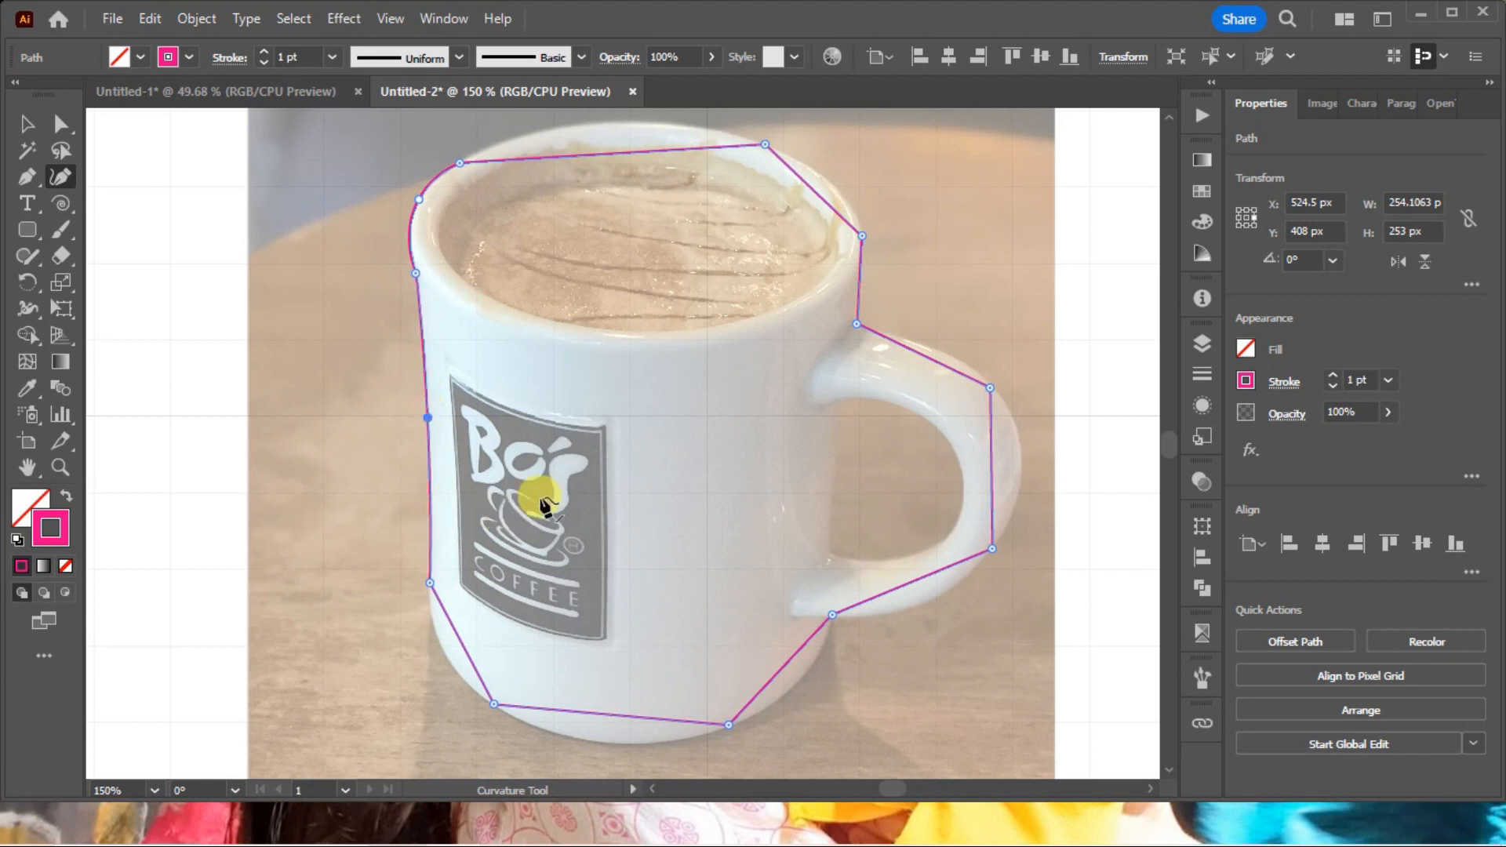
{"action": "left_click_drag", "start_coordinate": [460, 632], "coordinate": [451, 665]}
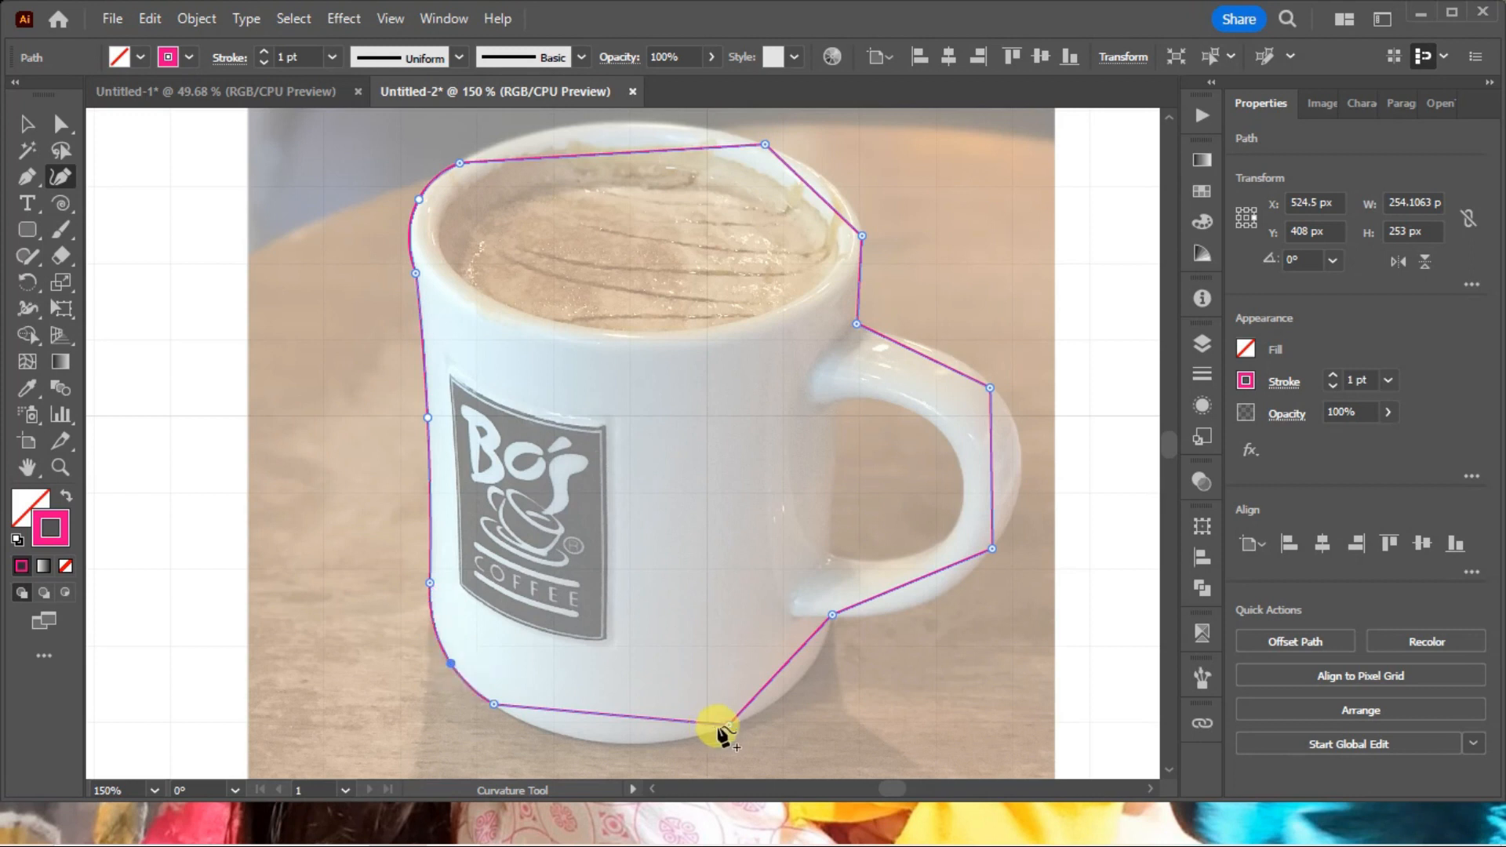
{"action": "left_click_drag", "start_coordinate": [633, 716], "coordinate": [625, 743]}
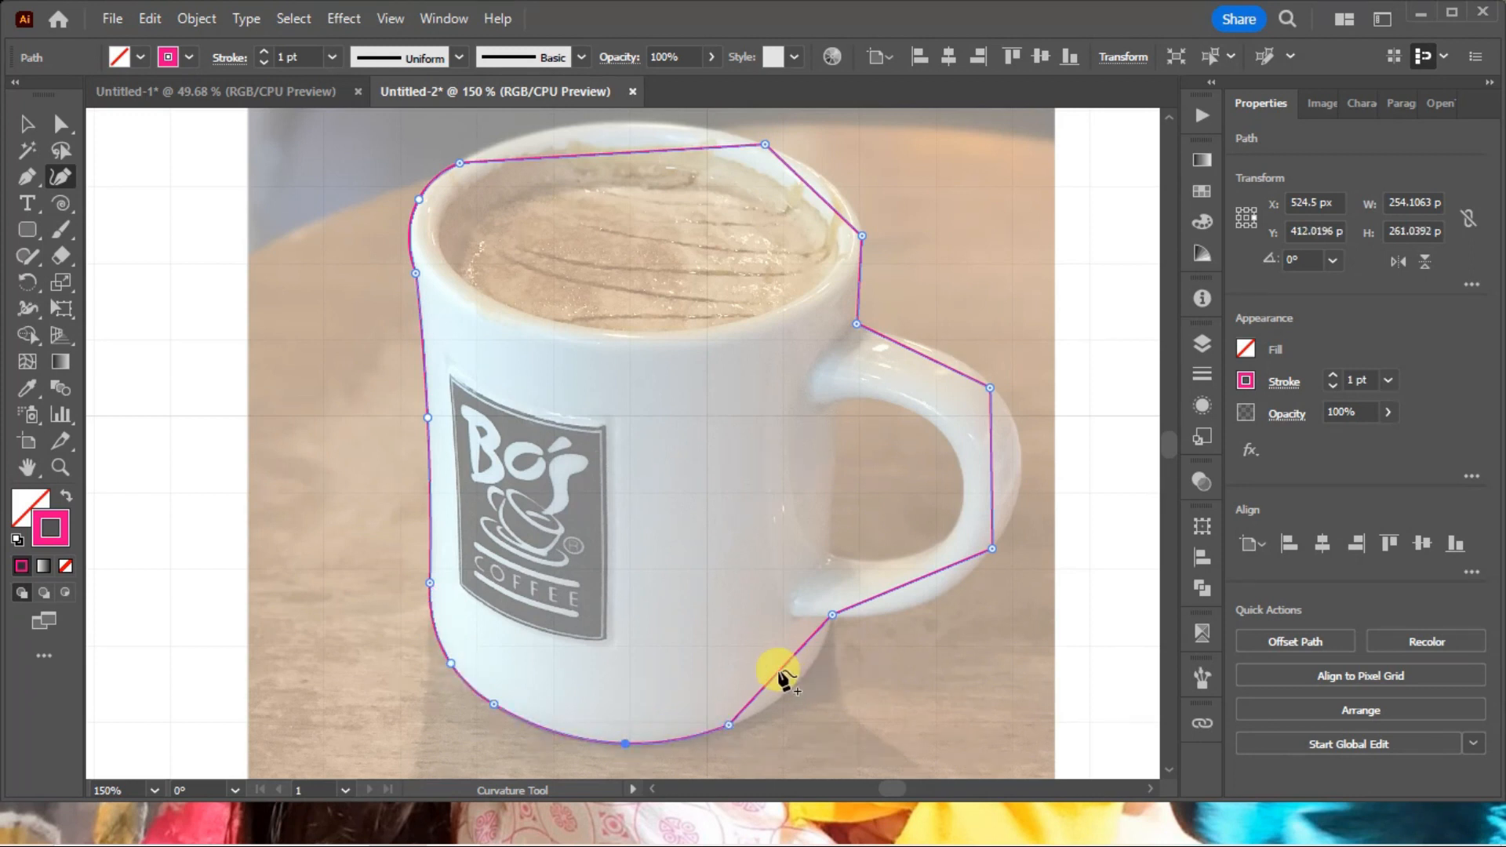
{"action": "left_click_drag", "start_coordinate": [782, 679], "coordinate": [792, 686]}
Bend the segments around the handle's outer edge with added smooth points, including one near the upper handle joint.
{"action": "left_click_drag", "start_coordinate": [907, 596], "coordinate": [919, 607]}
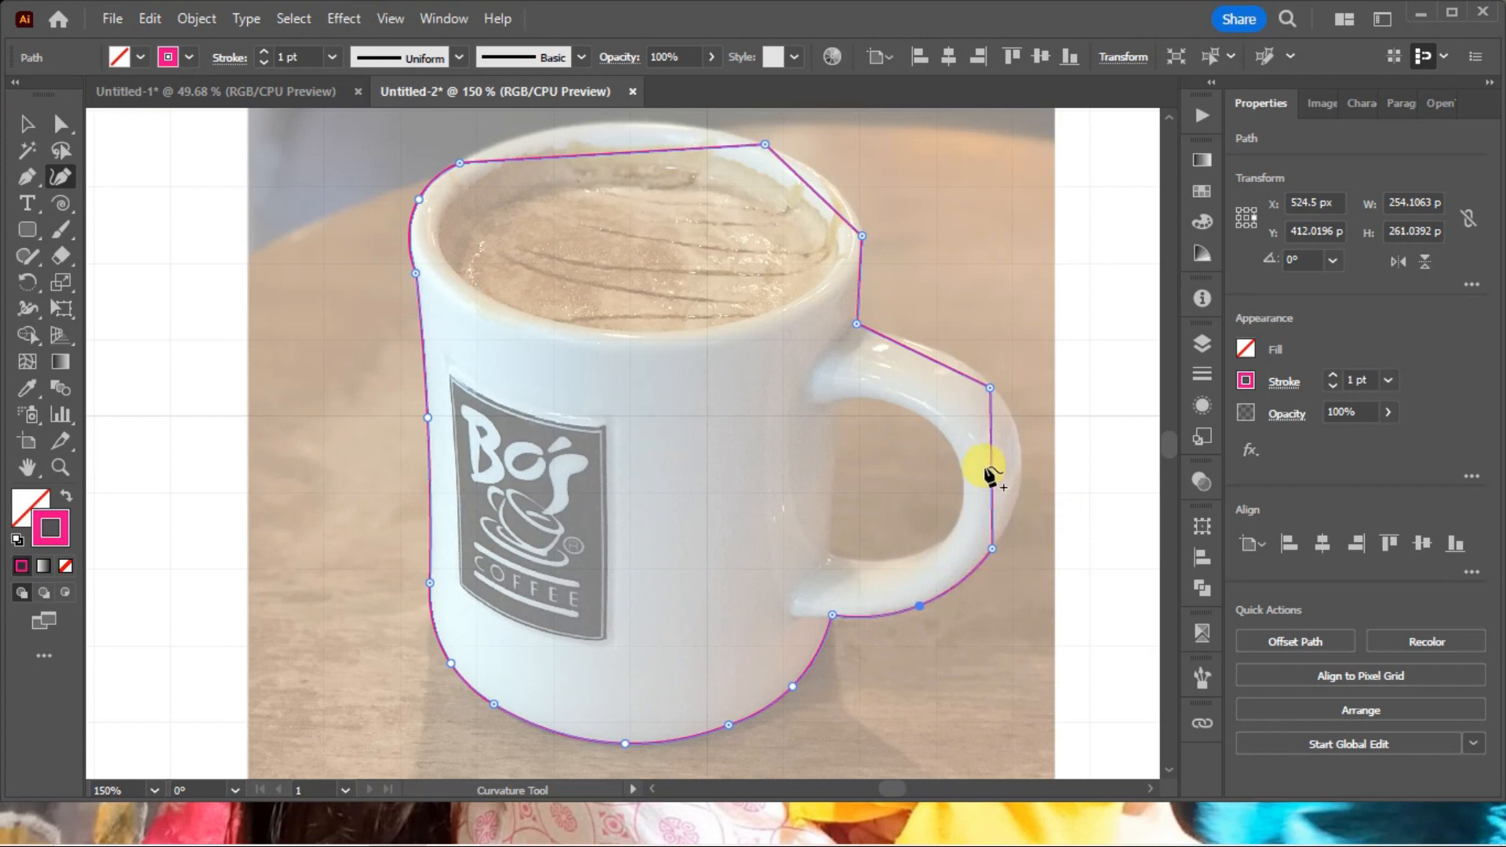
{"action": "left_click_drag", "start_coordinate": [992, 459], "coordinate": [1021, 462]}
{"action": "left_click_drag", "start_coordinate": [953, 374], "coordinate": [965, 365]}
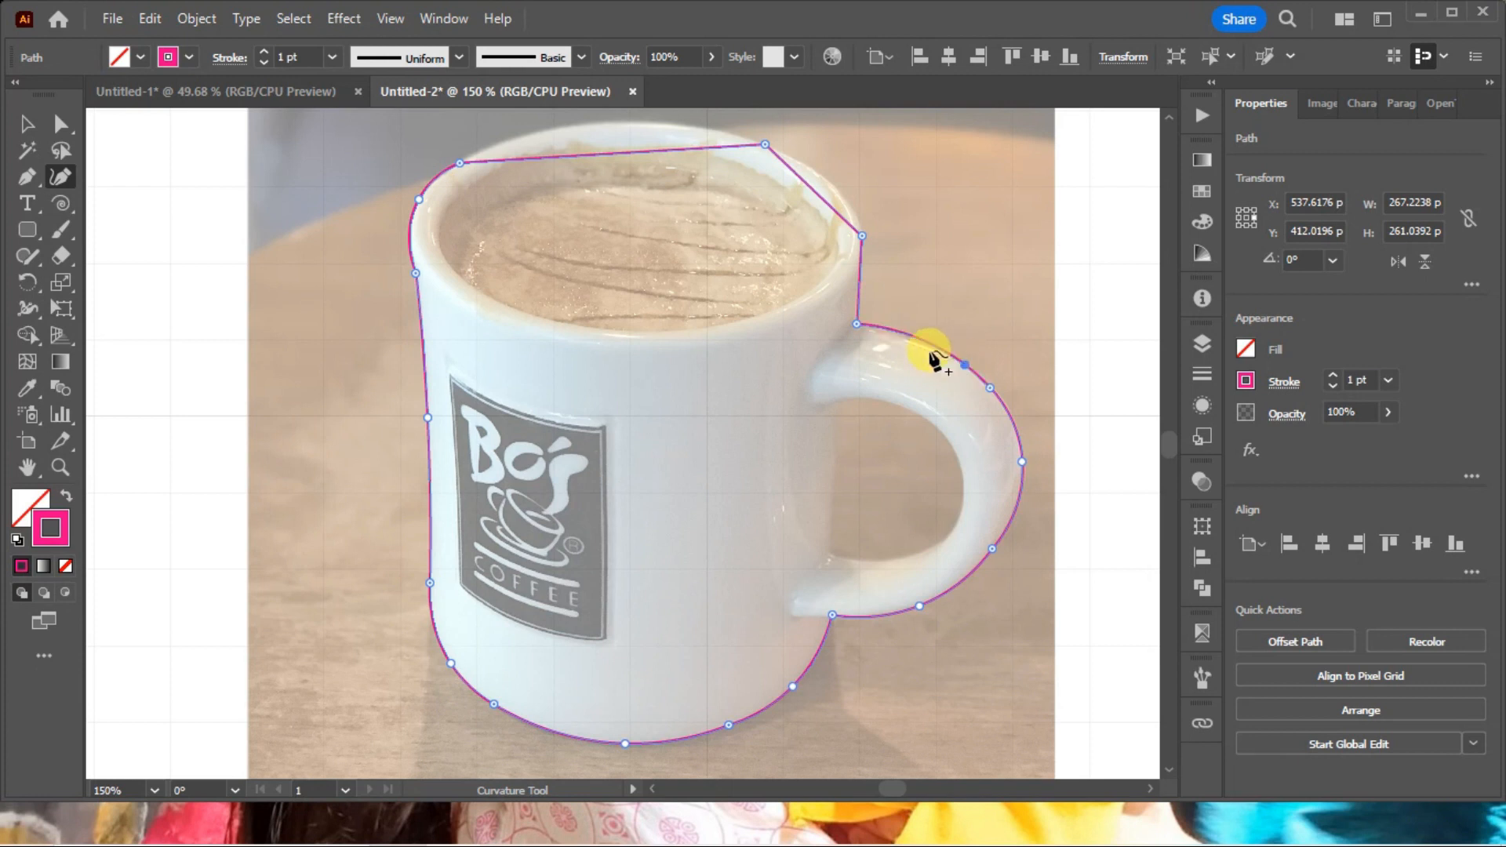
{"action": "key", "text": "ctrl+space"}
{"action": "left_click_drag", "start_coordinate": [812, 281], "coordinate": [1109, 511]}
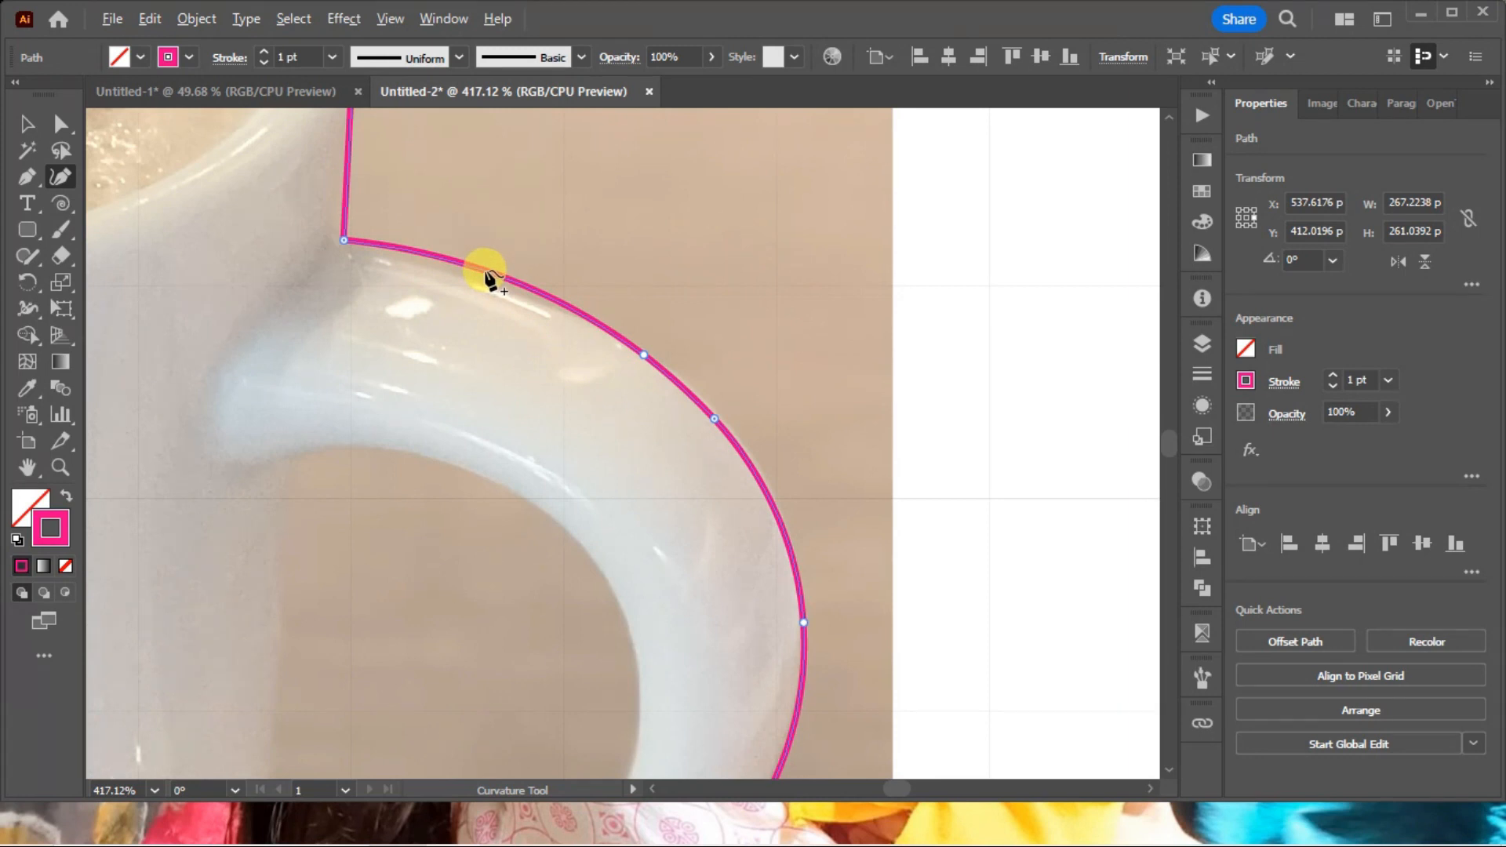
{"action": "left_click_drag", "start_coordinate": [481, 278], "coordinate": [473, 280]}
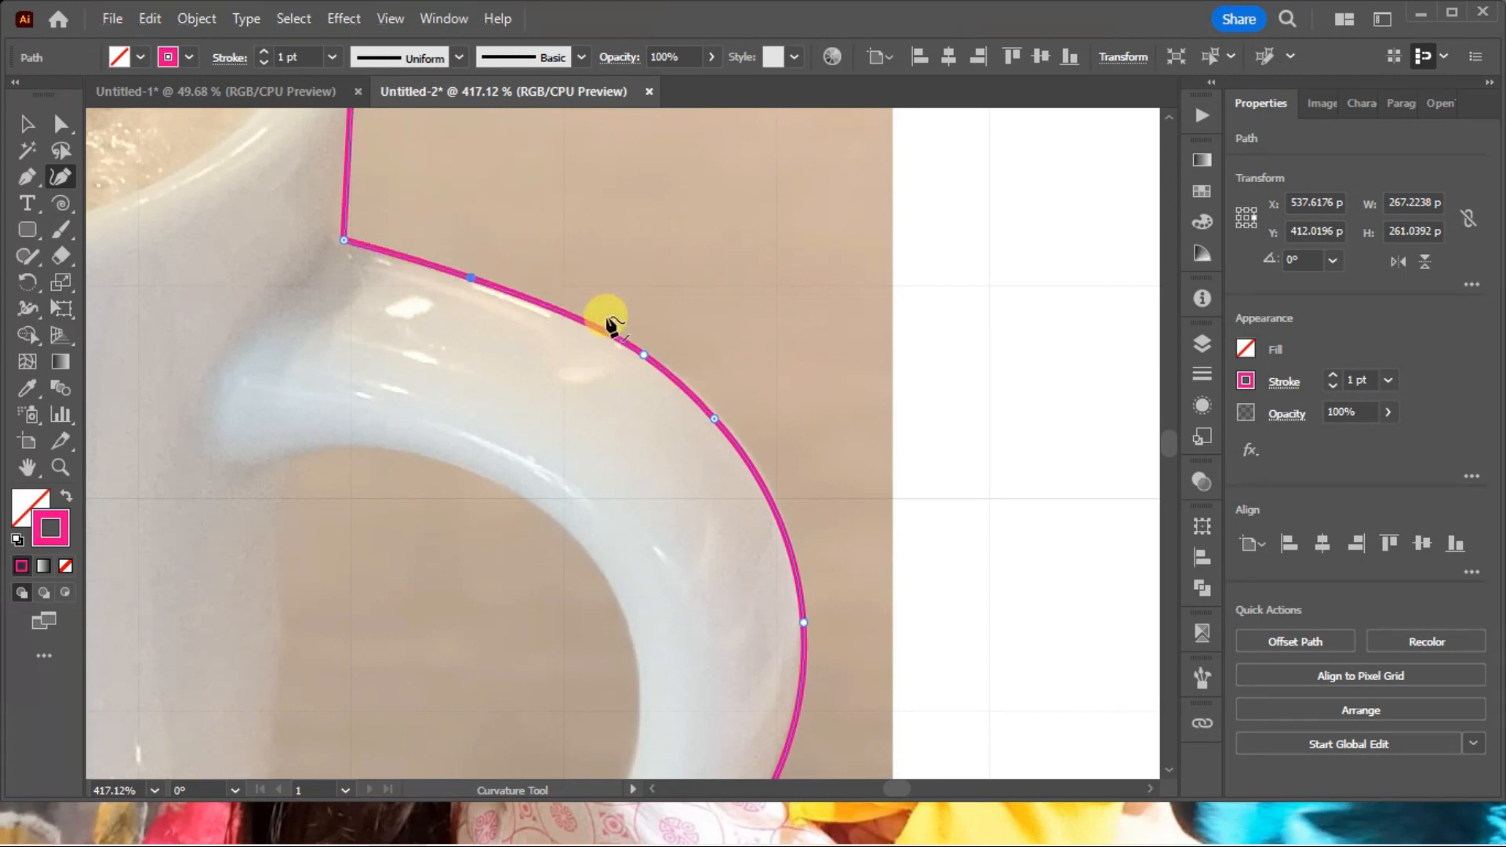
{"action": "key", "text": "ctrl+minus"}
{"action": "key", "text": "ctrl+minus"}
{"action": "key", "text": "ctrl+minus"}
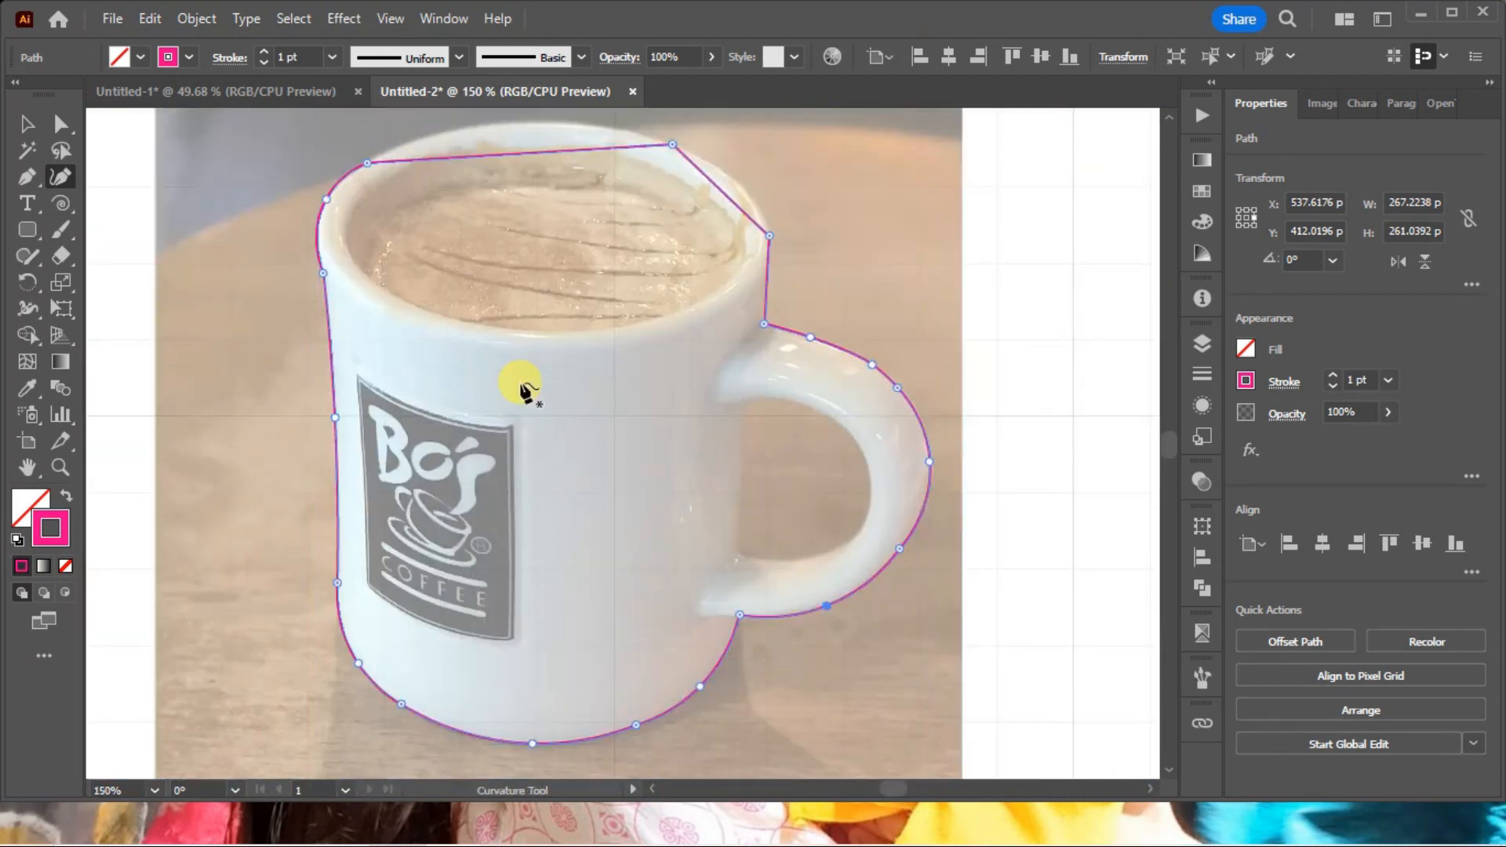
Curve the outline along the rim, refine its back-left part by adjusting an anchor and adding a point, and deselect the path.
{"action": "left_click_drag", "start_coordinate": [720, 192], "coordinate": [535, 386]}
{"action": "scroll", "coordinate": [521, 521], "scroll_direction": "down", "scroll_amount": 3}
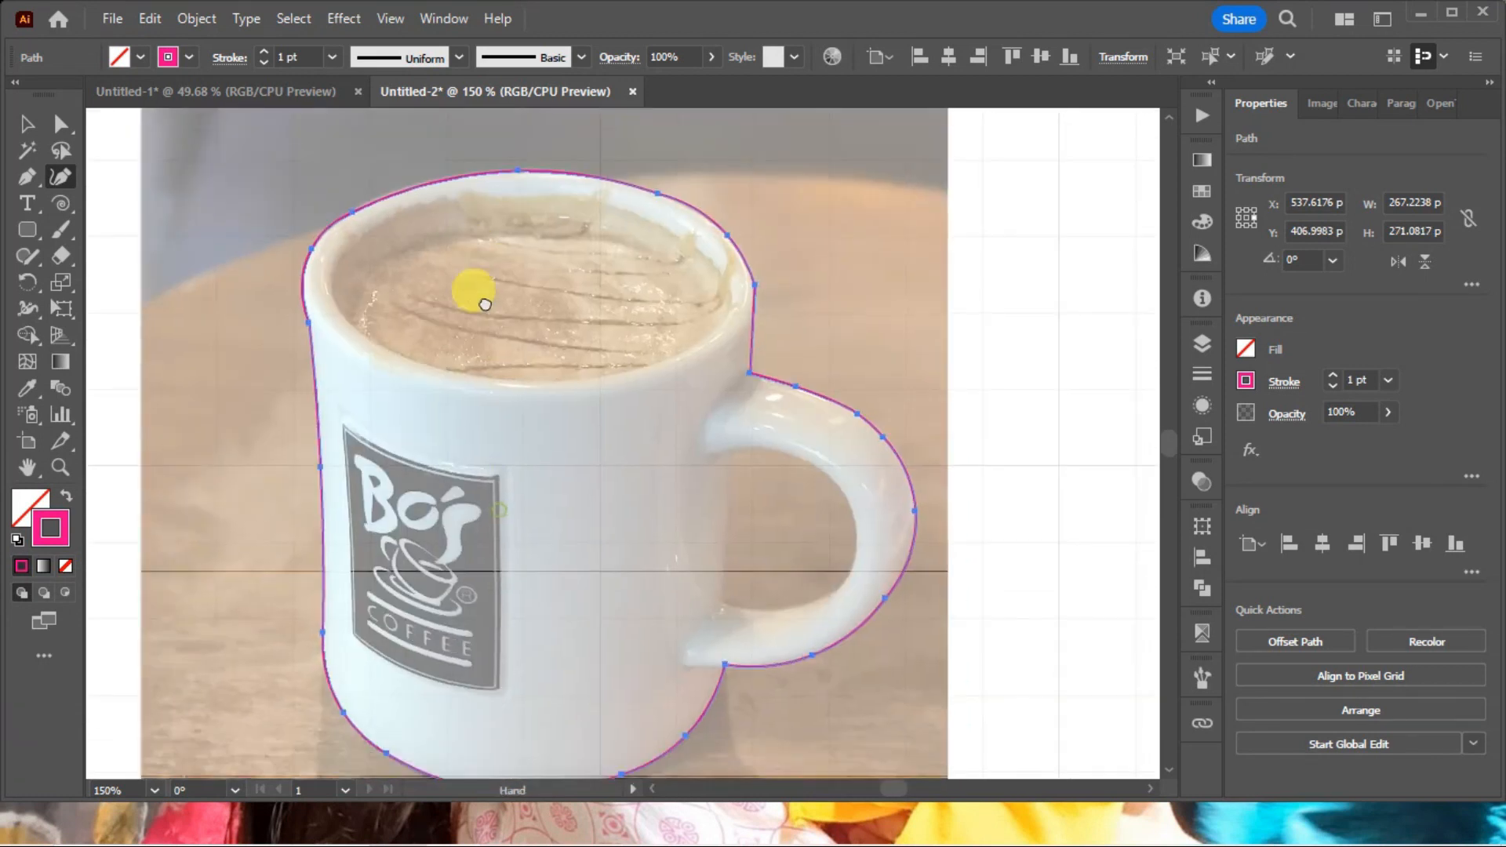
{"action": "key", "text": "ctrl+space"}
{"action": "left_click_drag", "start_coordinate": [238, 176], "coordinate": [658, 352]}
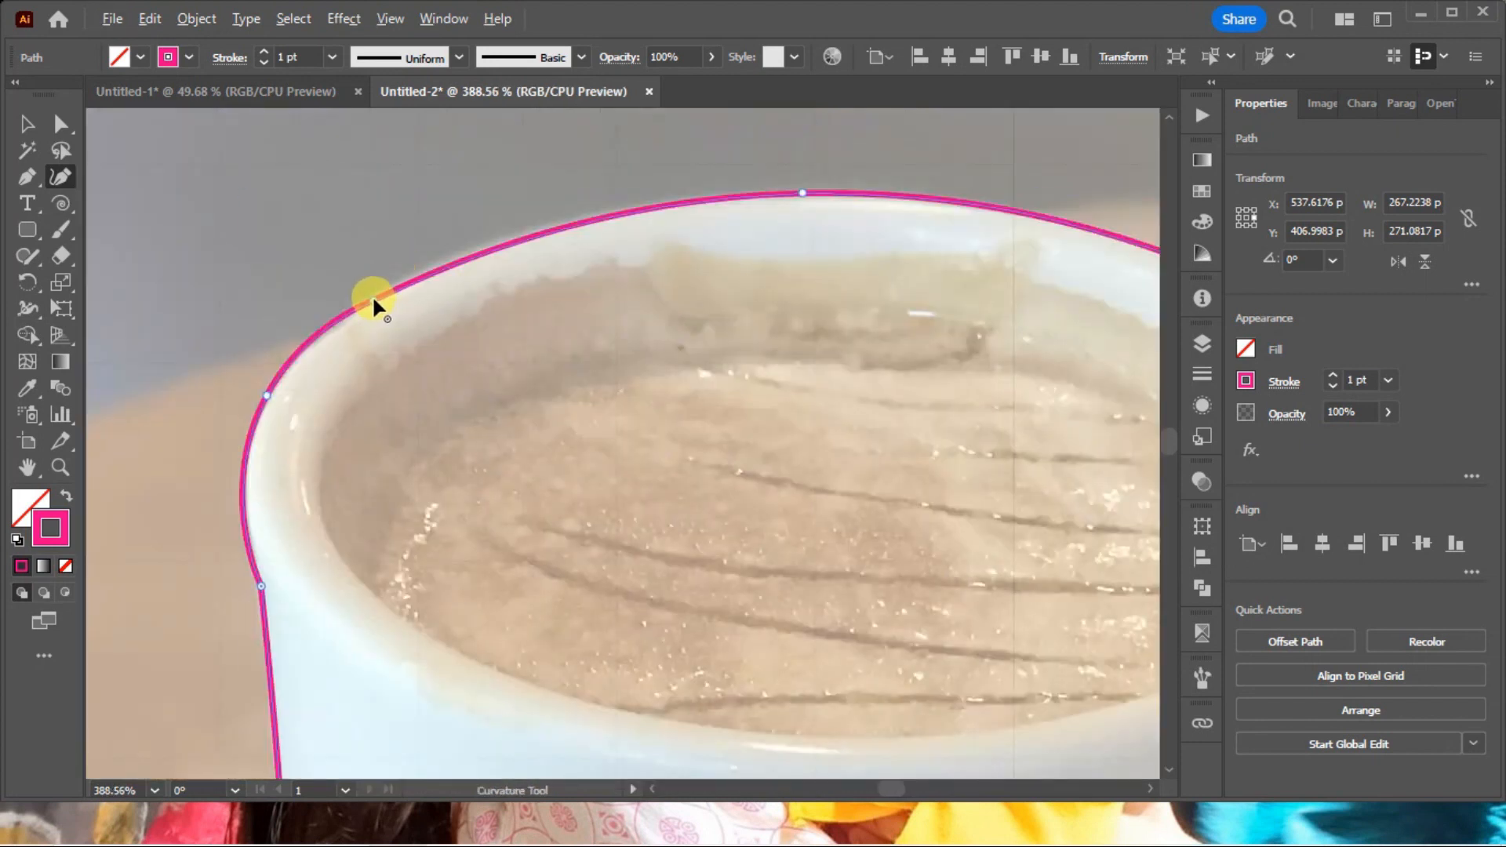
{"action": "left_click", "coordinate": [409, 275]}
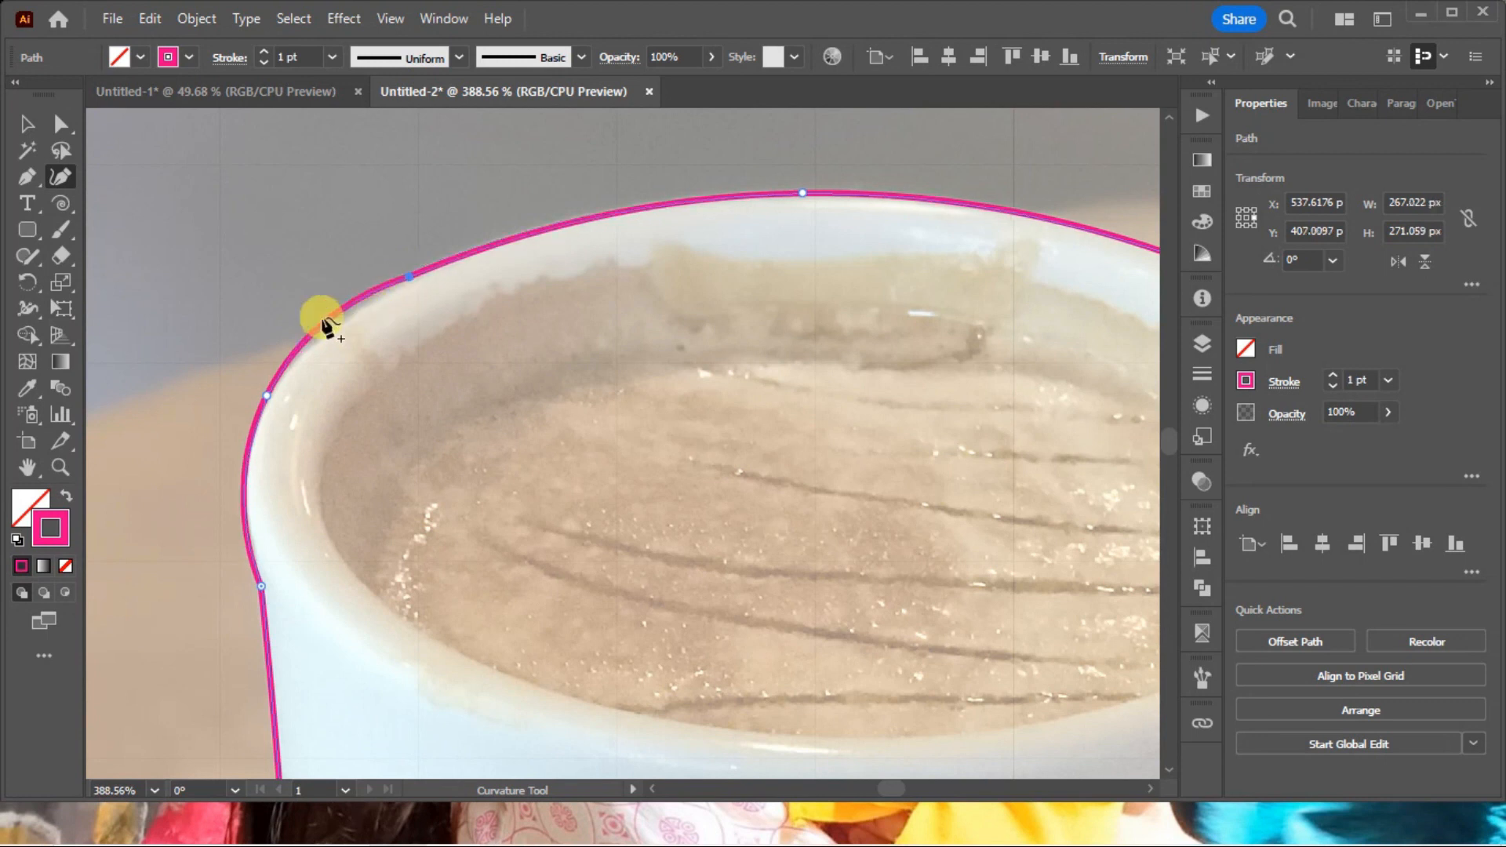
{"action": "left_click", "coordinate": [332, 324]}
{"action": "key", "text": "v"}
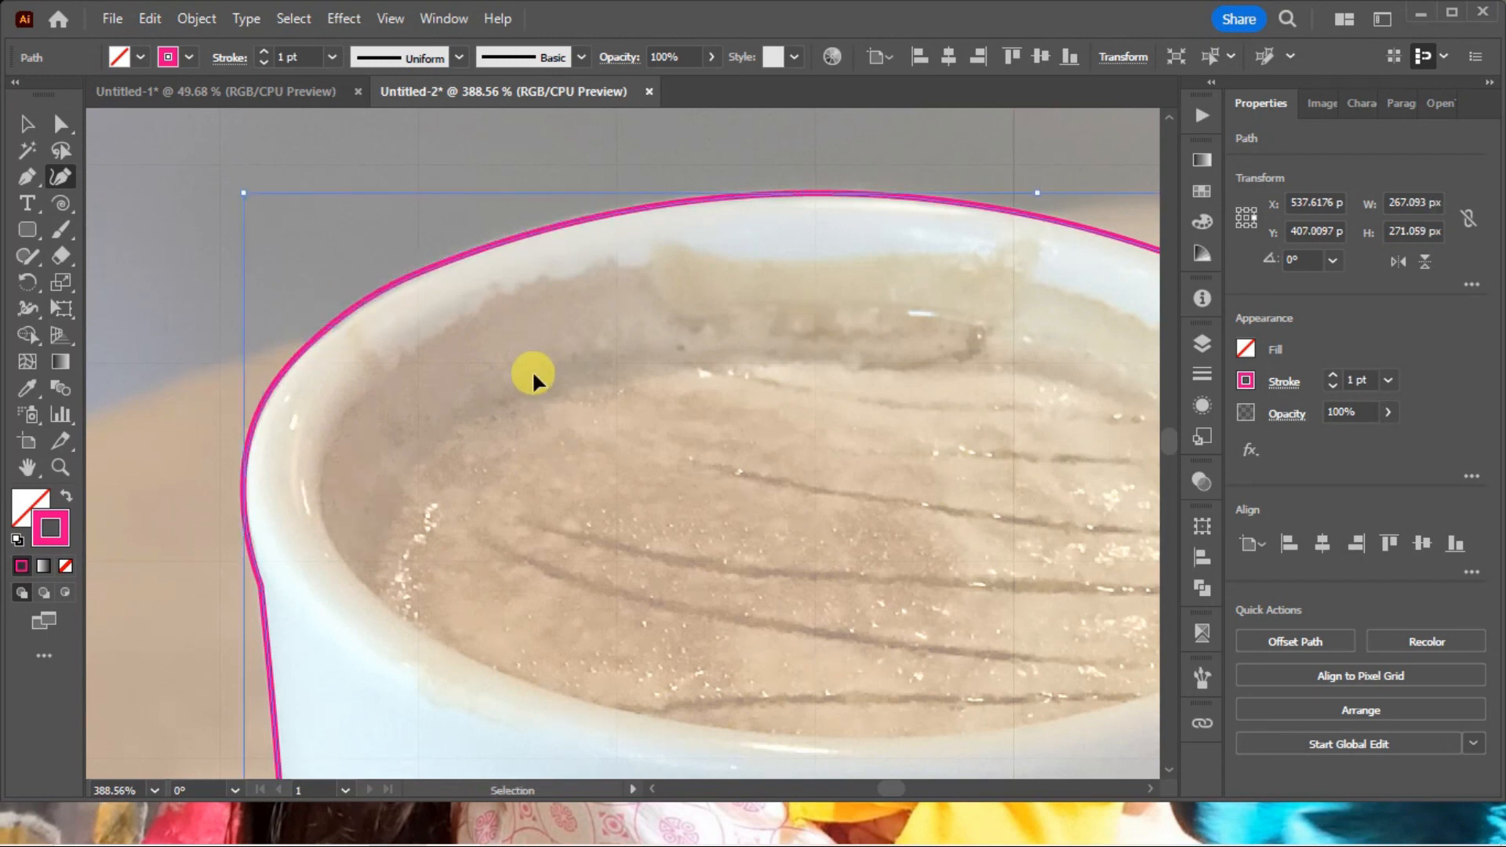
{"action": "key", "text": "ctrl+minus"}
{"action": "key", "text": "ctrl+minus"}
{"action": "key", "text": "ctrl+minus"}
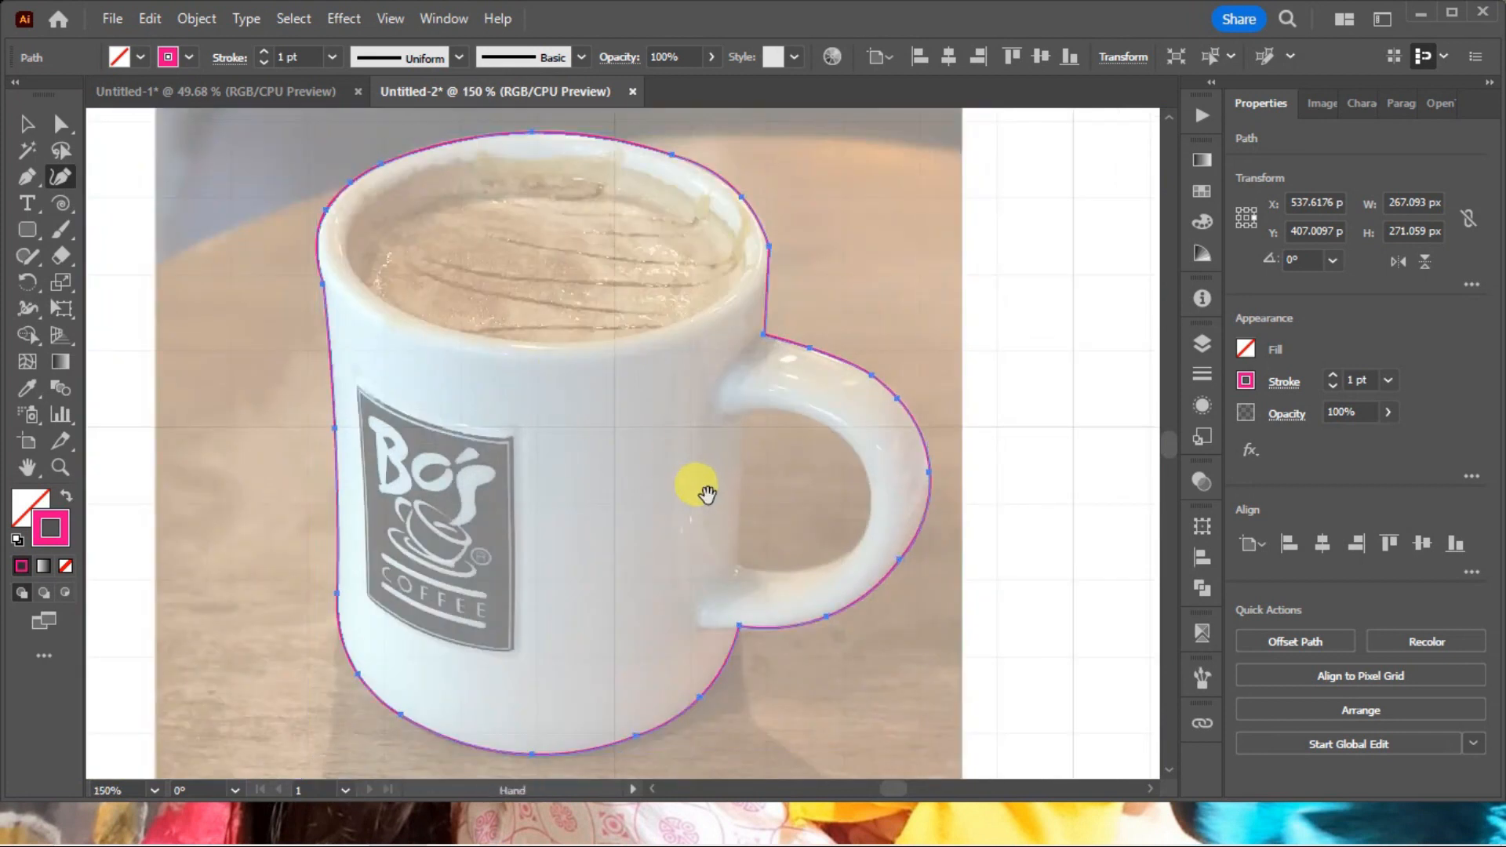
{"action": "key", "text": "Escape"}
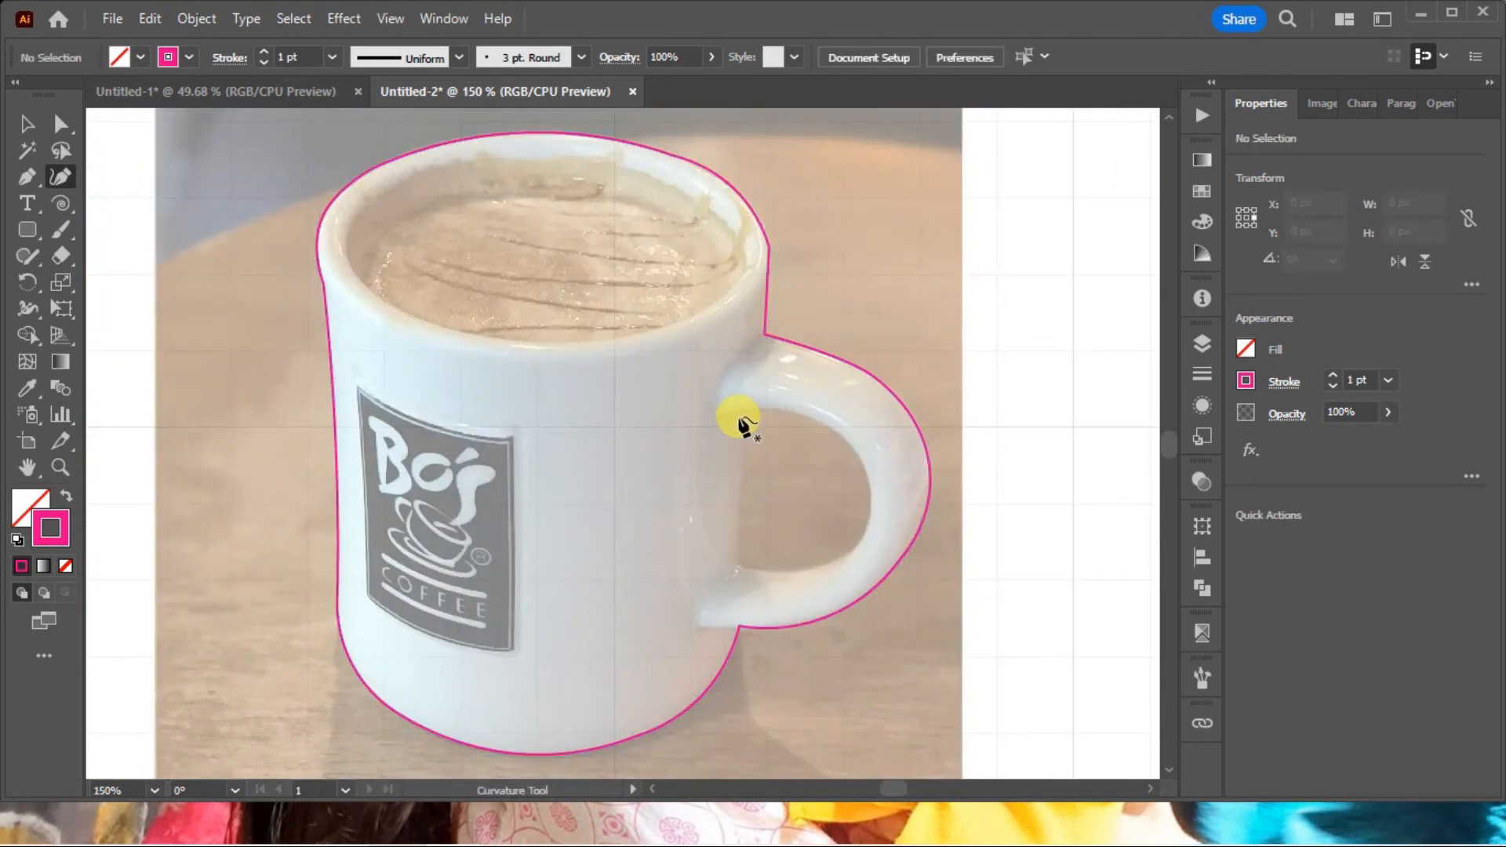
Draw a closed triangle of corner points over the handle opening, from its upper joint to the inner curve and lower joint.
{"action": "left_click", "coordinate": [741, 411]}
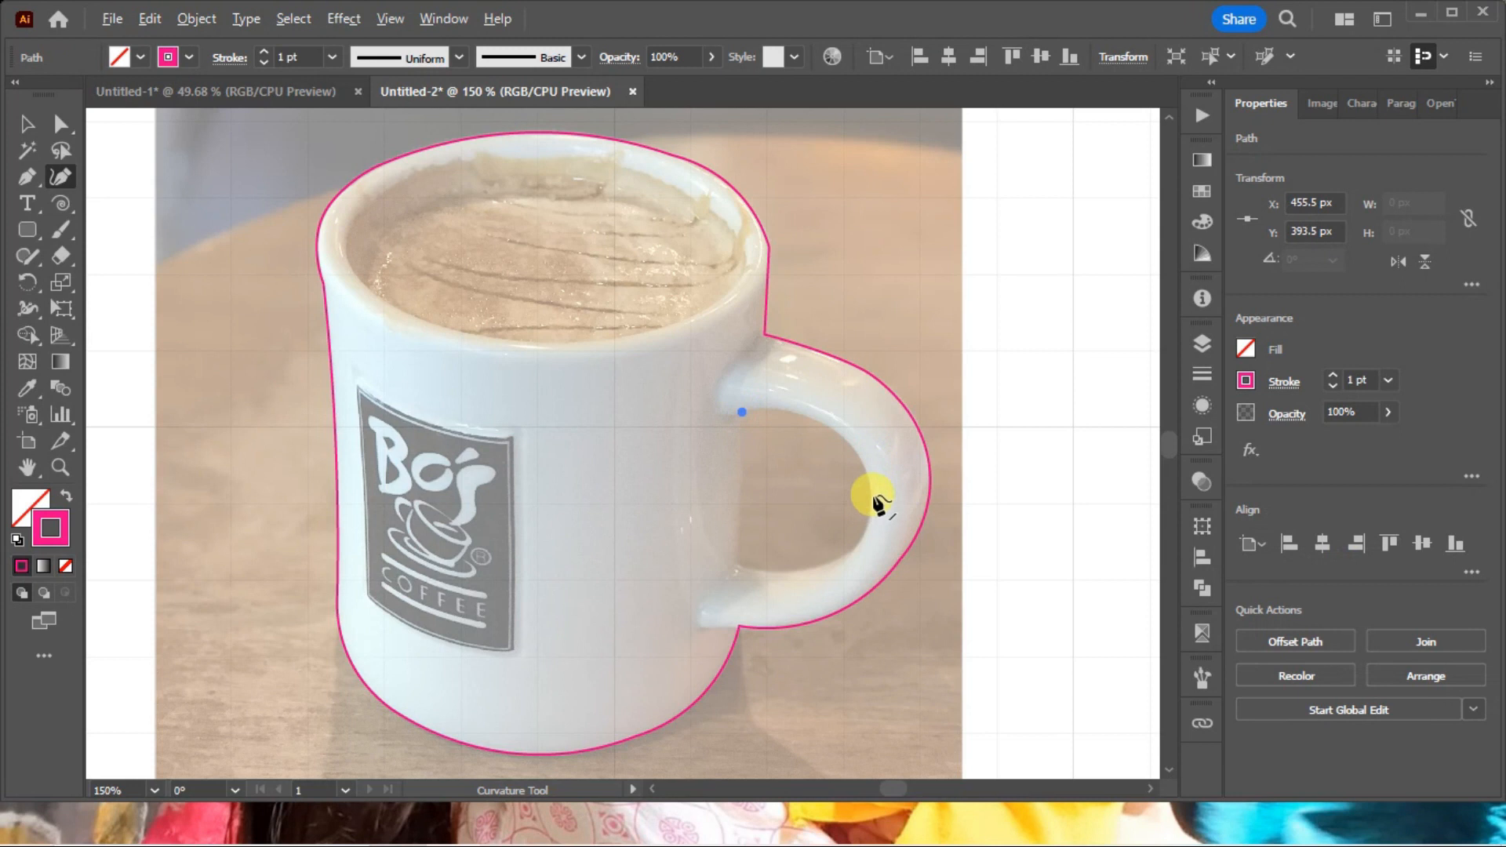
{"action": "left_click", "coordinate": [873, 493]}
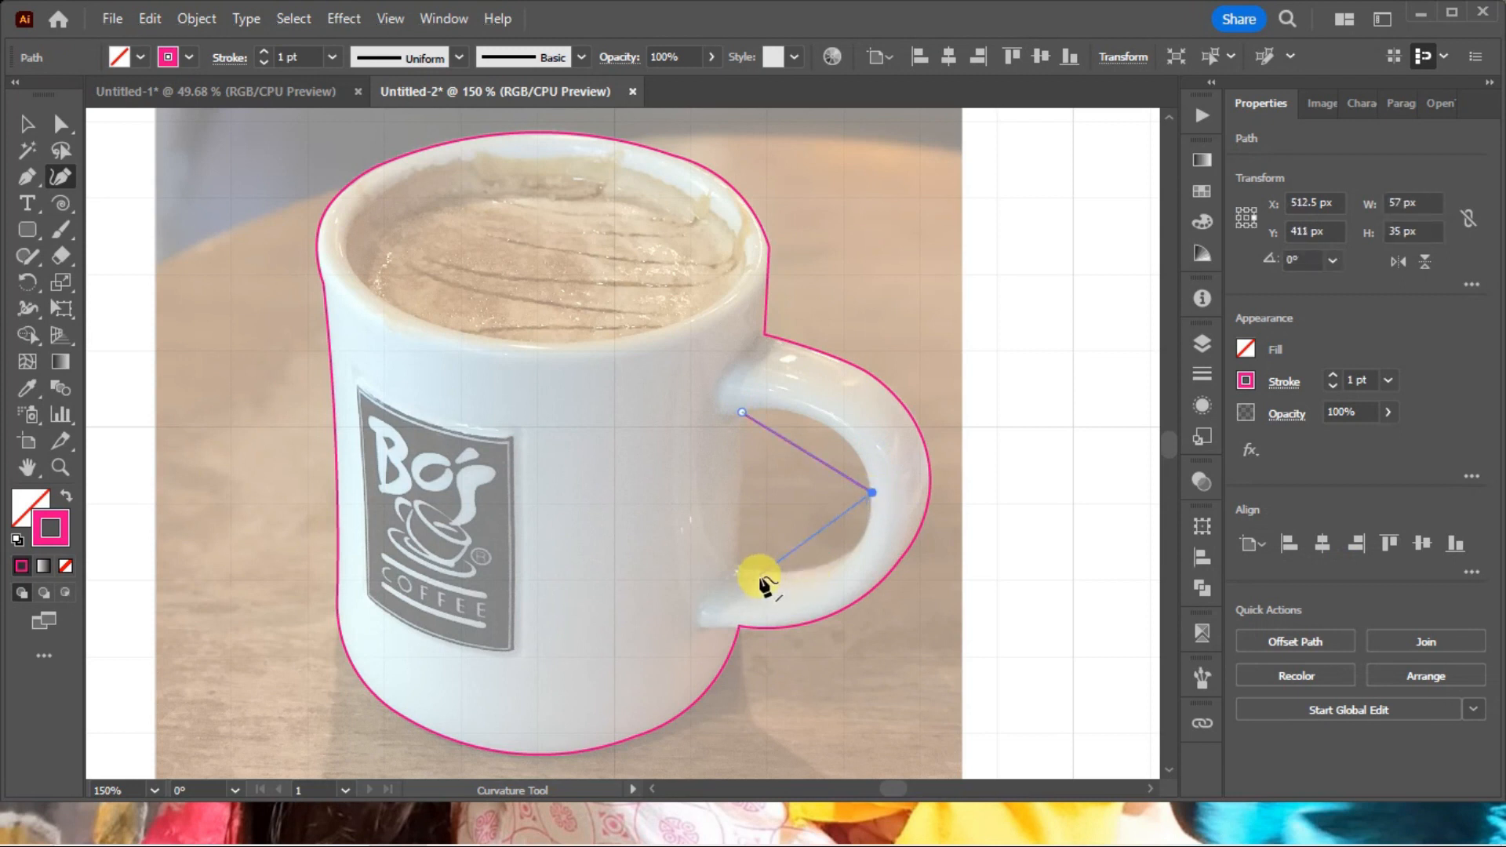
{"action": "left_click", "coordinate": [736, 566]}
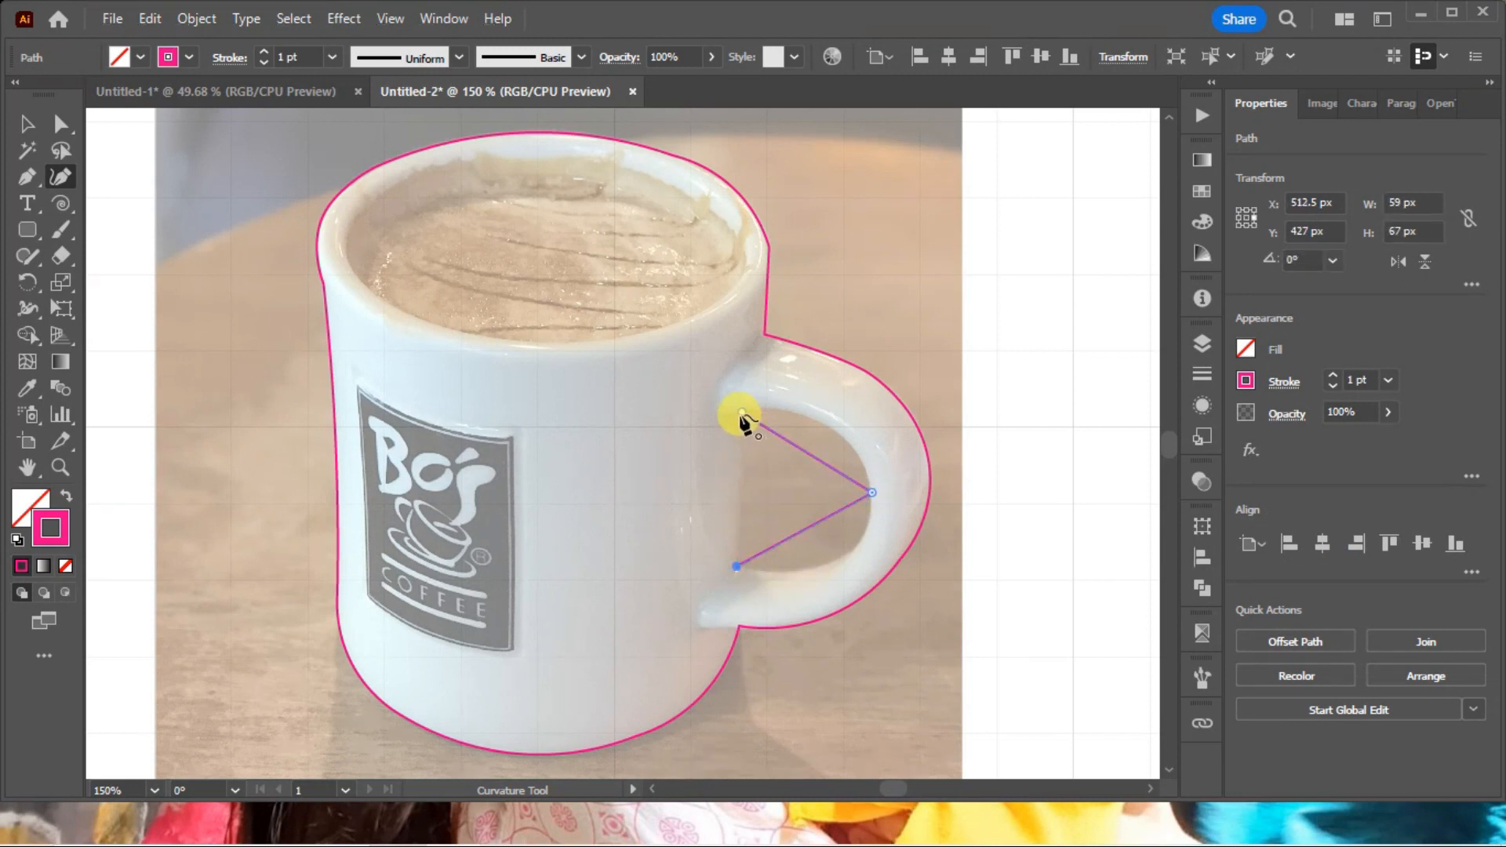
{"action": "left_click", "coordinate": [742, 413]}
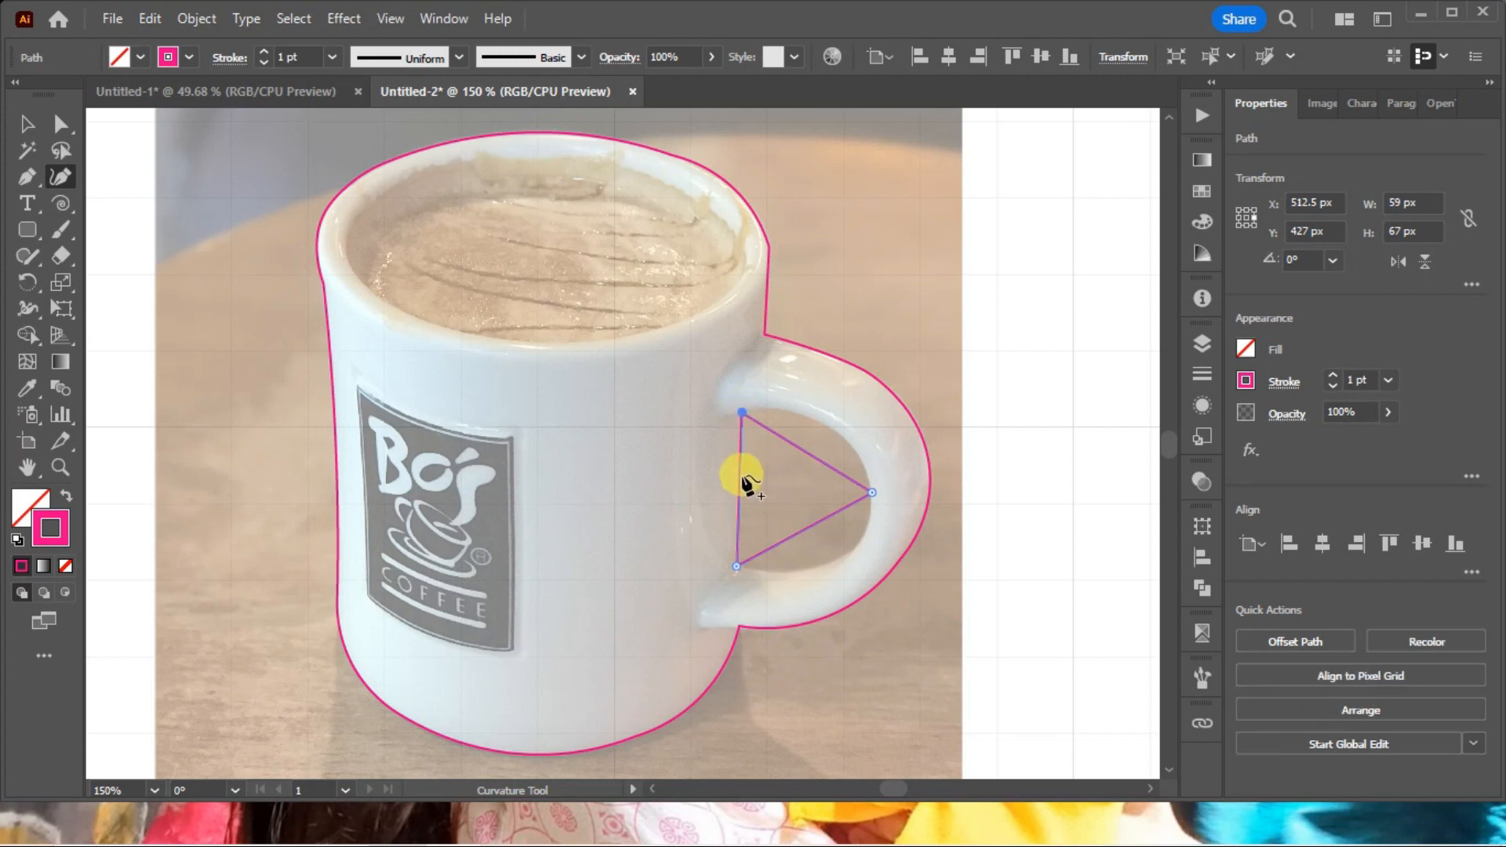
Bend the triangle's sides with added smooth points to fit the handle opening, and deselect the path.
{"action": "left_click_drag", "start_coordinate": [833, 475], "coordinate": [836, 431]}
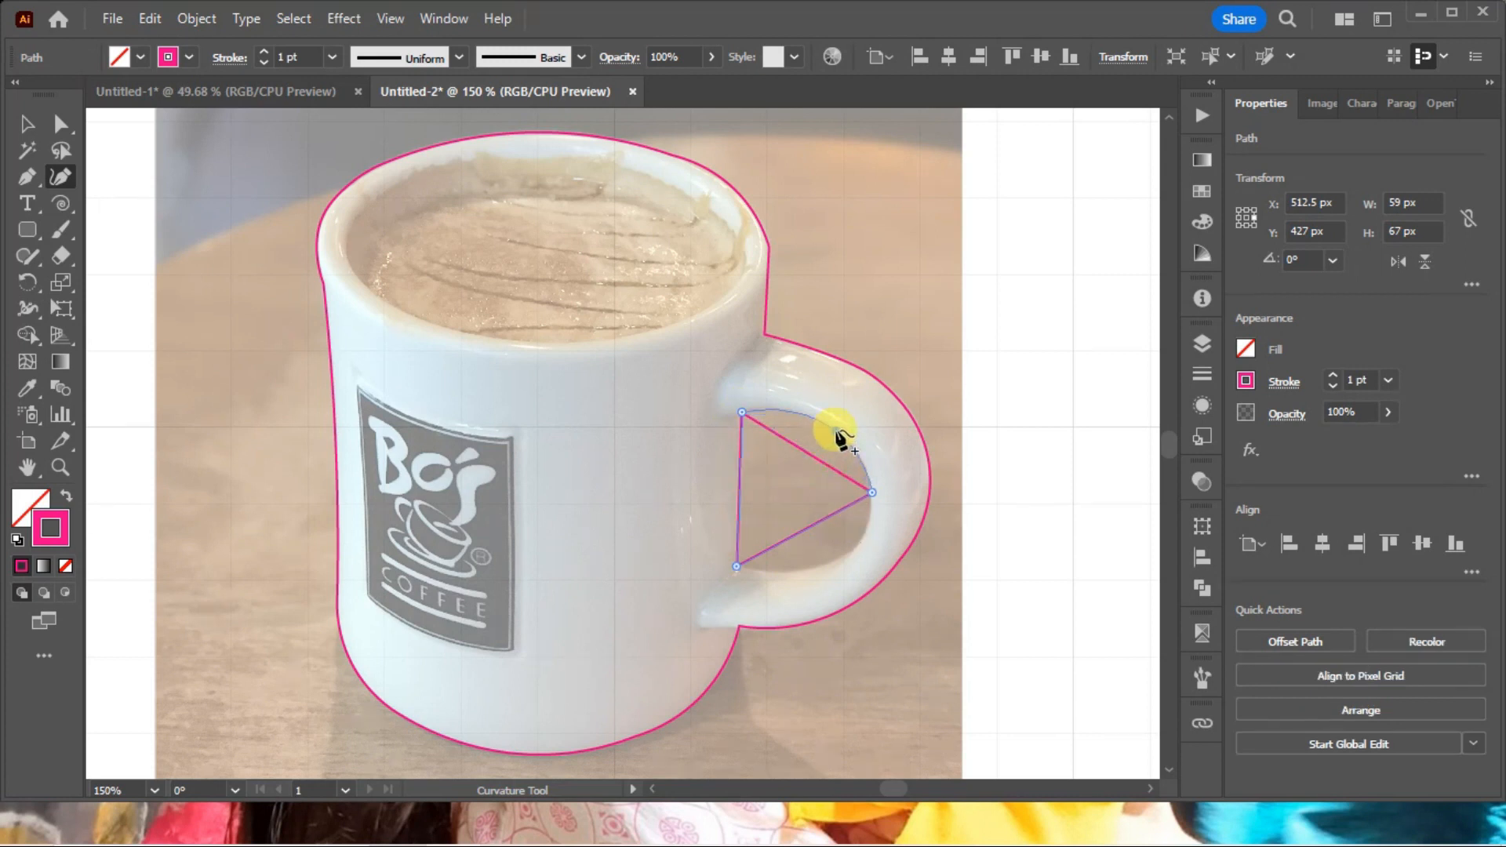
{"action": "left_click_drag", "start_coordinate": [825, 520], "coordinate": [856, 541]}
{"action": "left_click", "coordinate": [782, 574]}
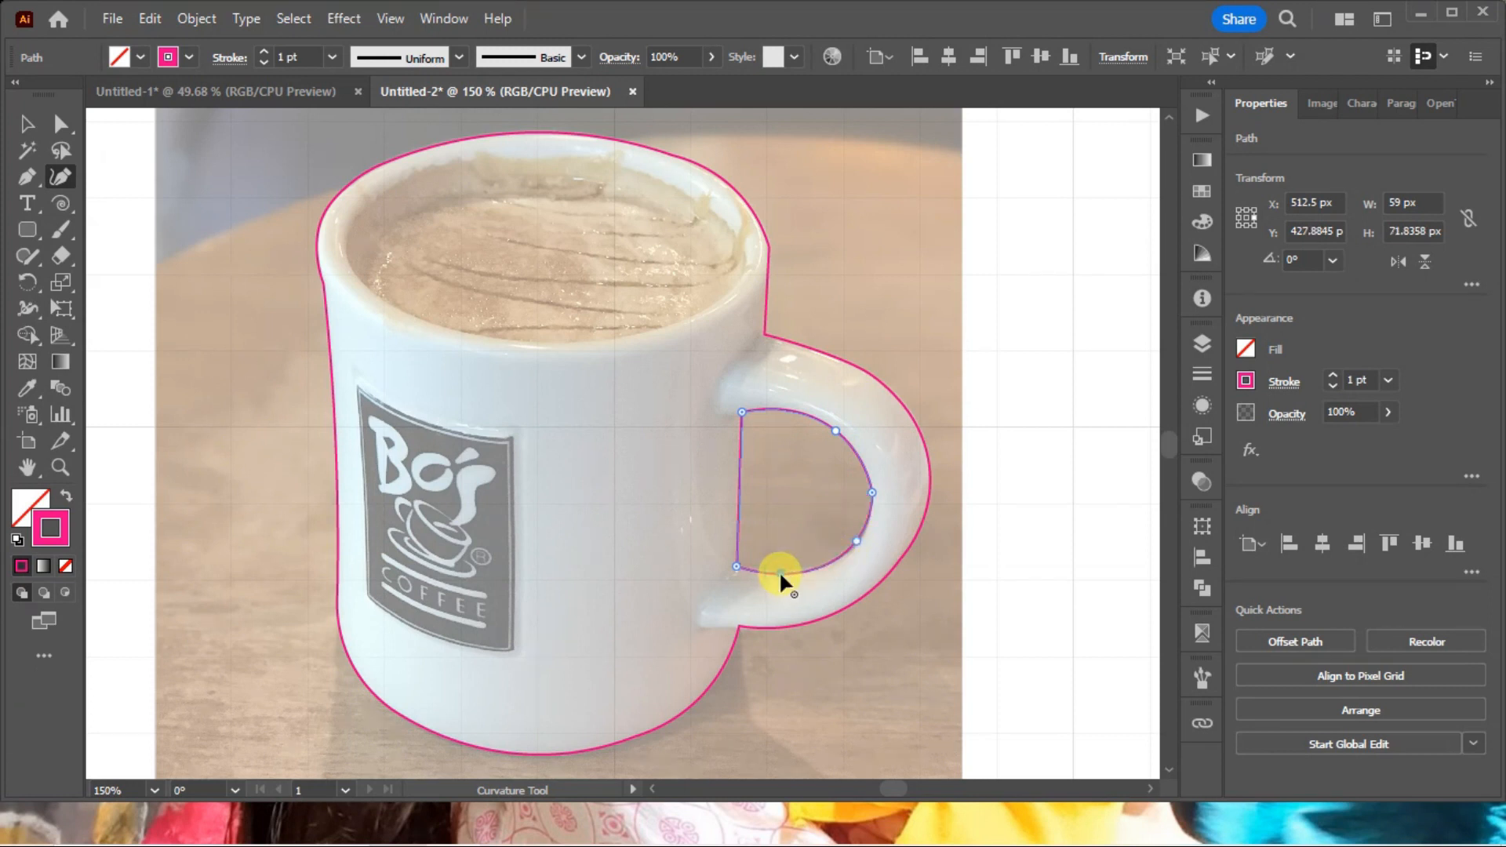
{"action": "left_click", "coordinate": [736, 484]}
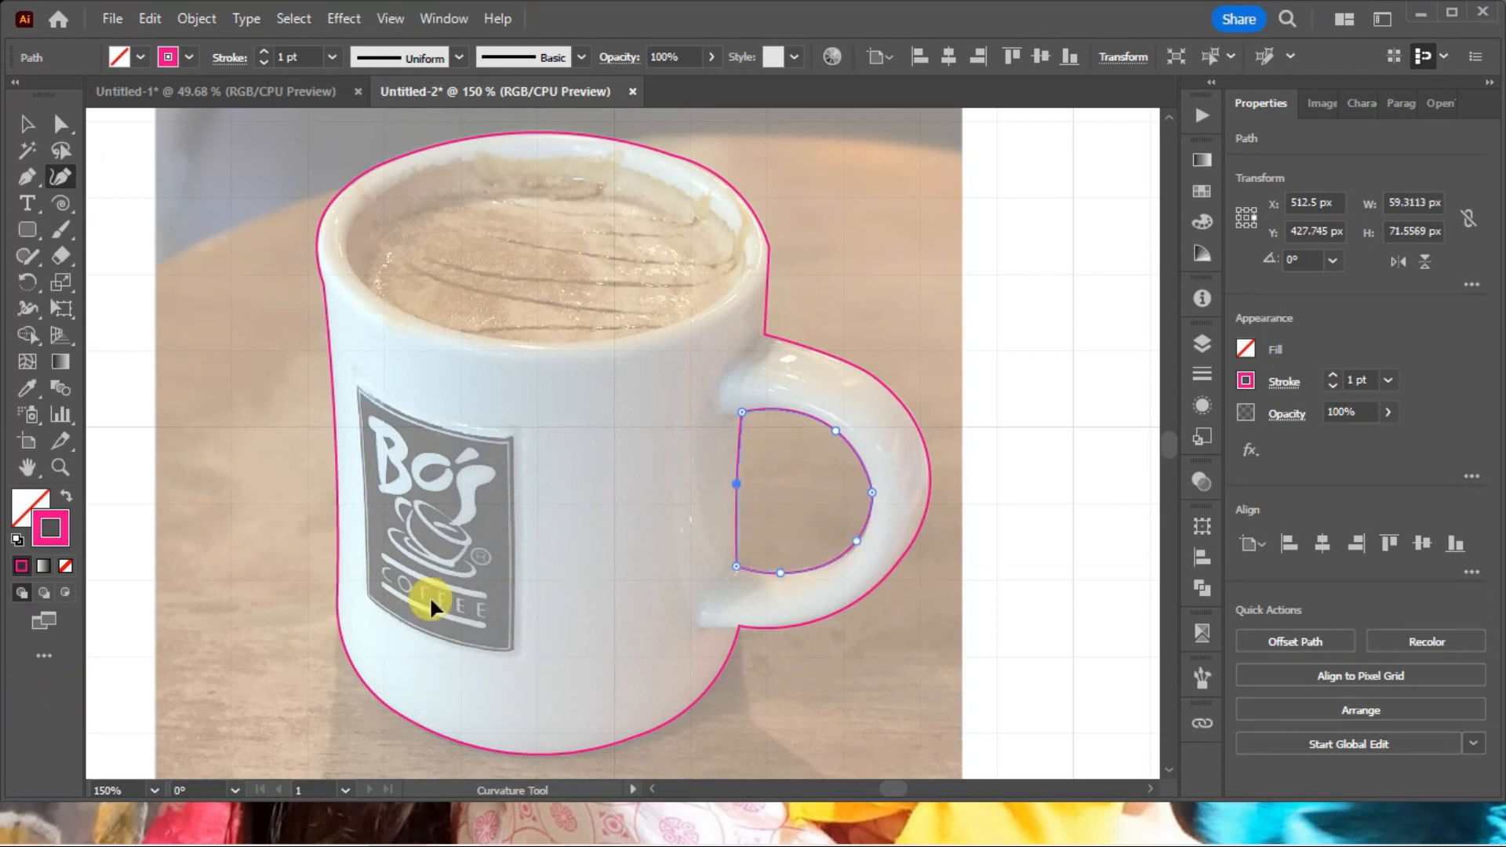
{"action": "left_click", "coordinate": [536, 523], "text": "ctrl"}
Draw a closed four-sided path of corner points along the mug's inner rim around the coffee.
{"action": "key", "text": "ctrl+minus"}
{"action": "key", "text": "ctrl+minus"}
{"action": "key", "text": "ctrl+minus"}
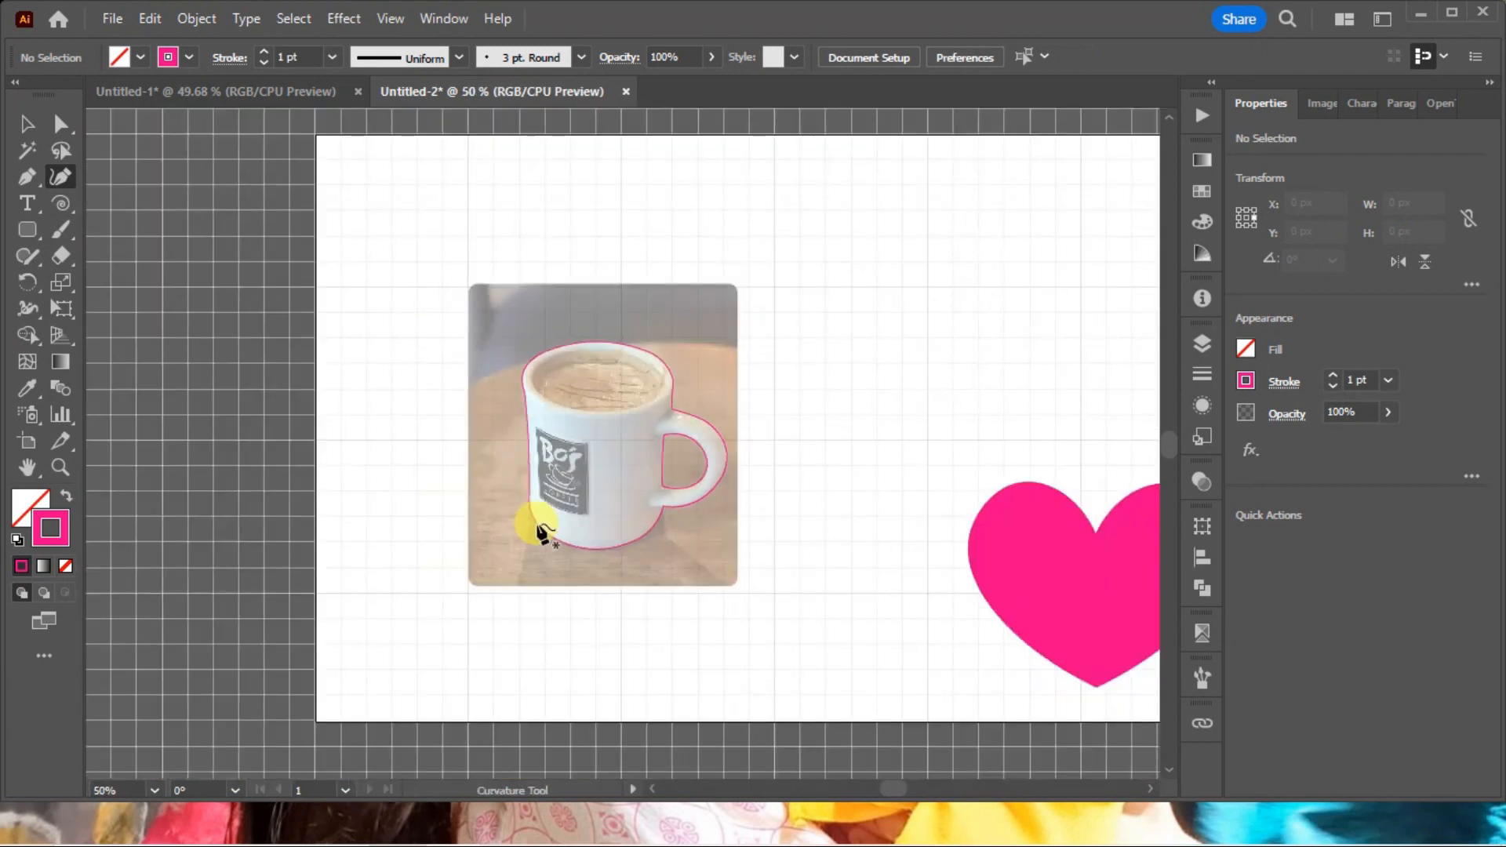
{"action": "key", "text": "ctrl+space"}
{"action": "left_click_drag", "start_coordinate": [354, 276], "coordinate": [999, 637]}
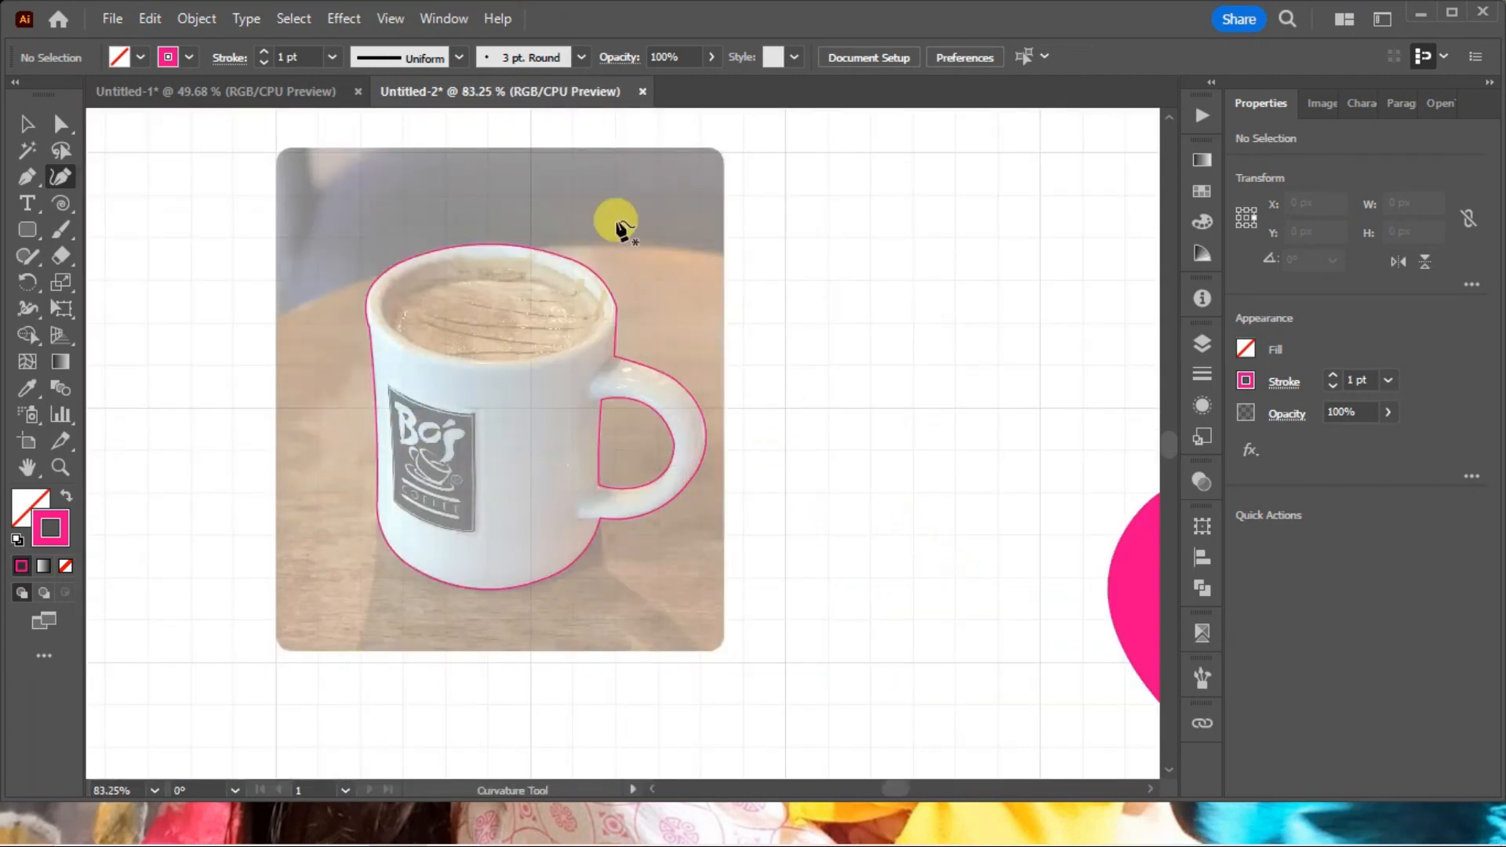
{"action": "key", "text": "ctrl+space"}
{"action": "left_click_drag", "start_coordinate": [228, 201], "coordinate": [998, 594]}
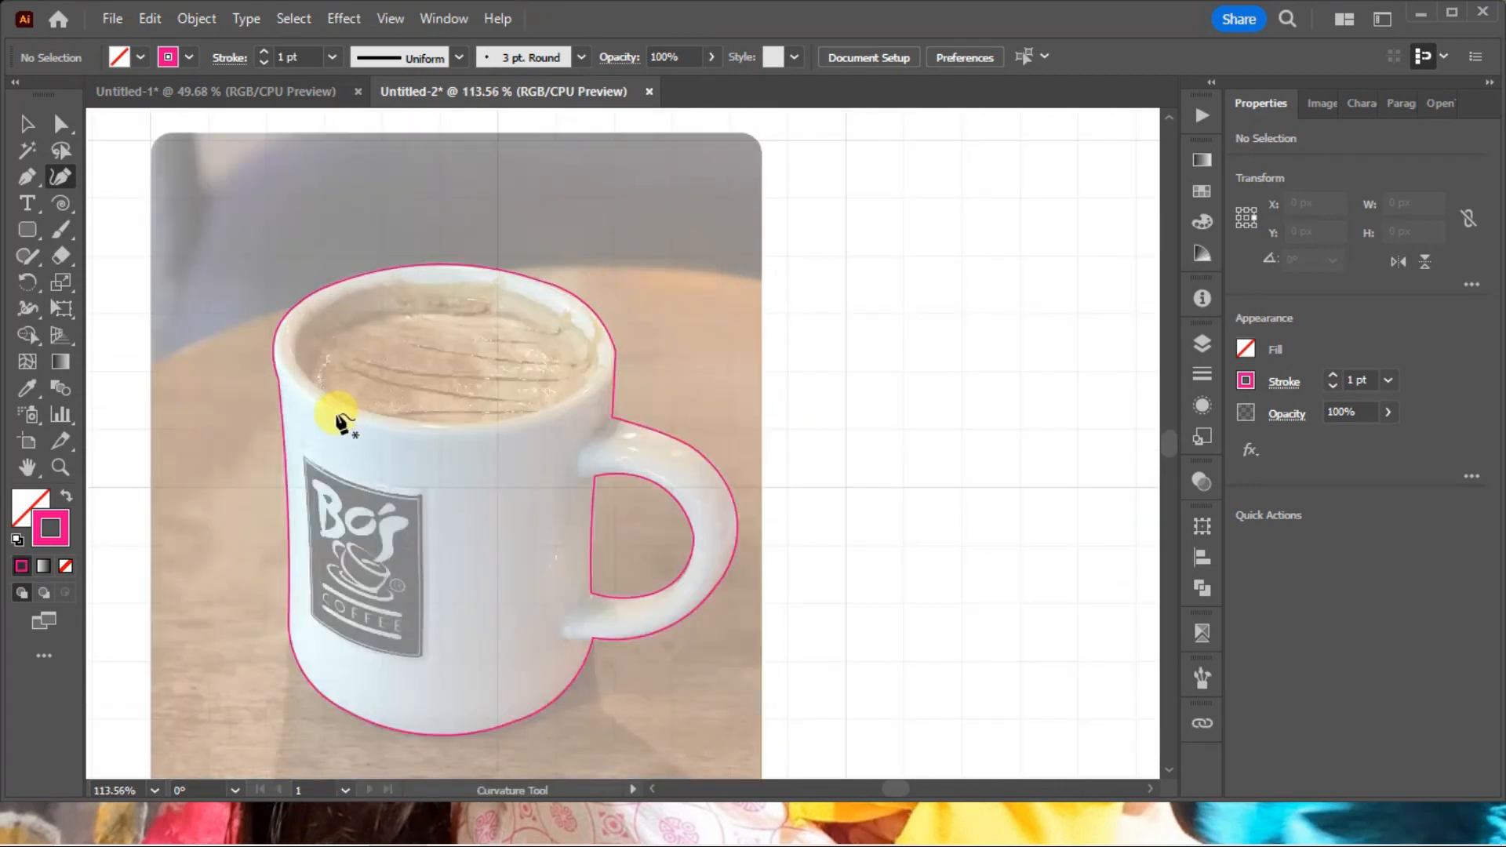
{"action": "left_click", "coordinate": [351, 405]}
{"action": "left_click", "coordinate": [315, 310]}
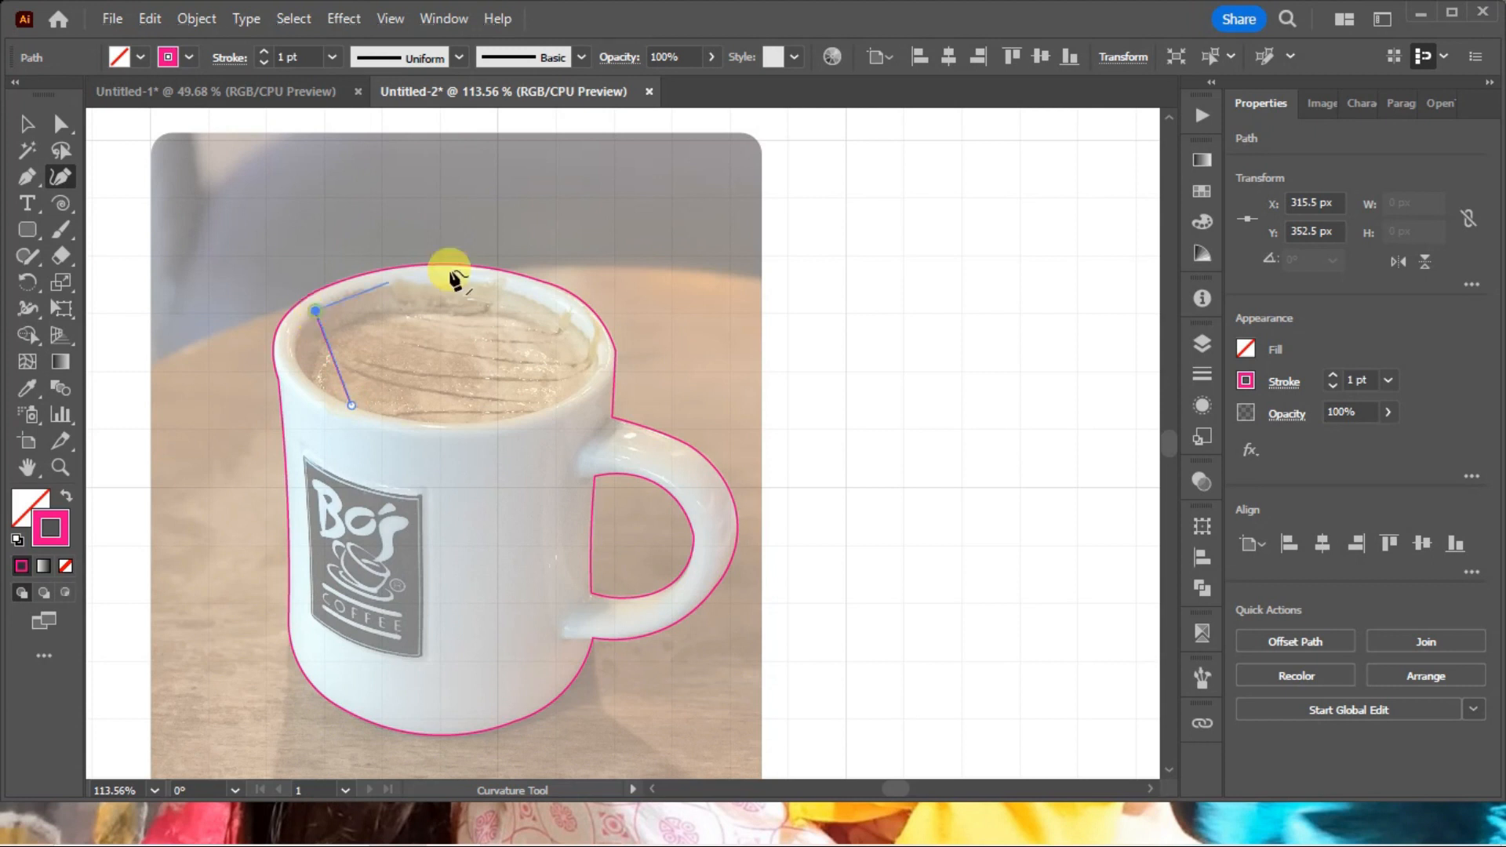
{"action": "left_click", "coordinate": [497, 287]}
{"action": "left_click", "coordinate": [581, 389]}
{"action": "left_click", "coordinate": [352, 406]}
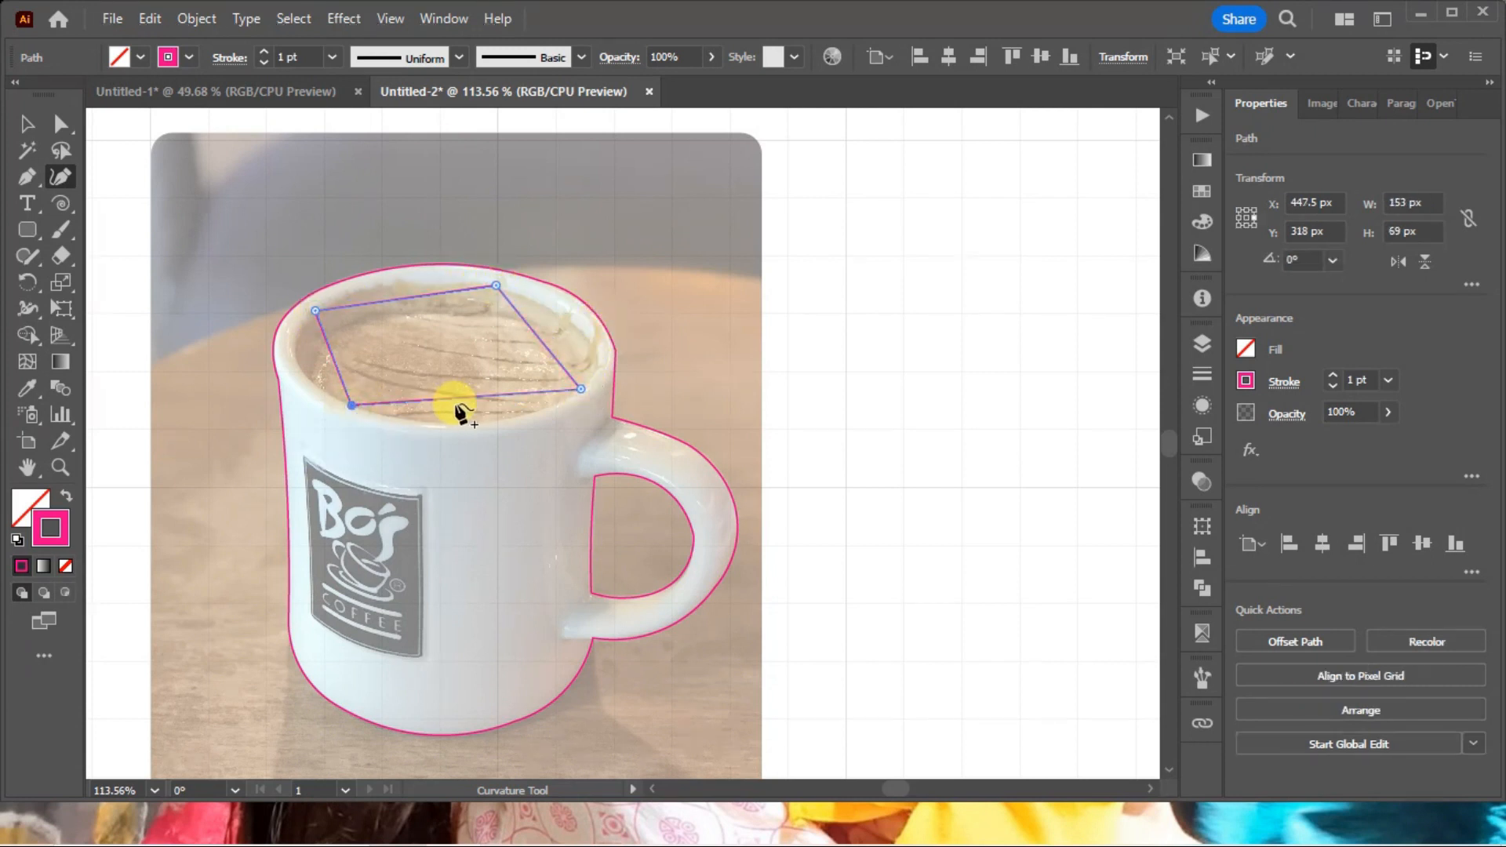
Bend the four-sided path with added smooth points to follow the inner rim, and fine-tune its rightmost anchor.
{"action": "left_click_drag", "start_coordinate": [462, 404], "coordinate": [468, 424]}
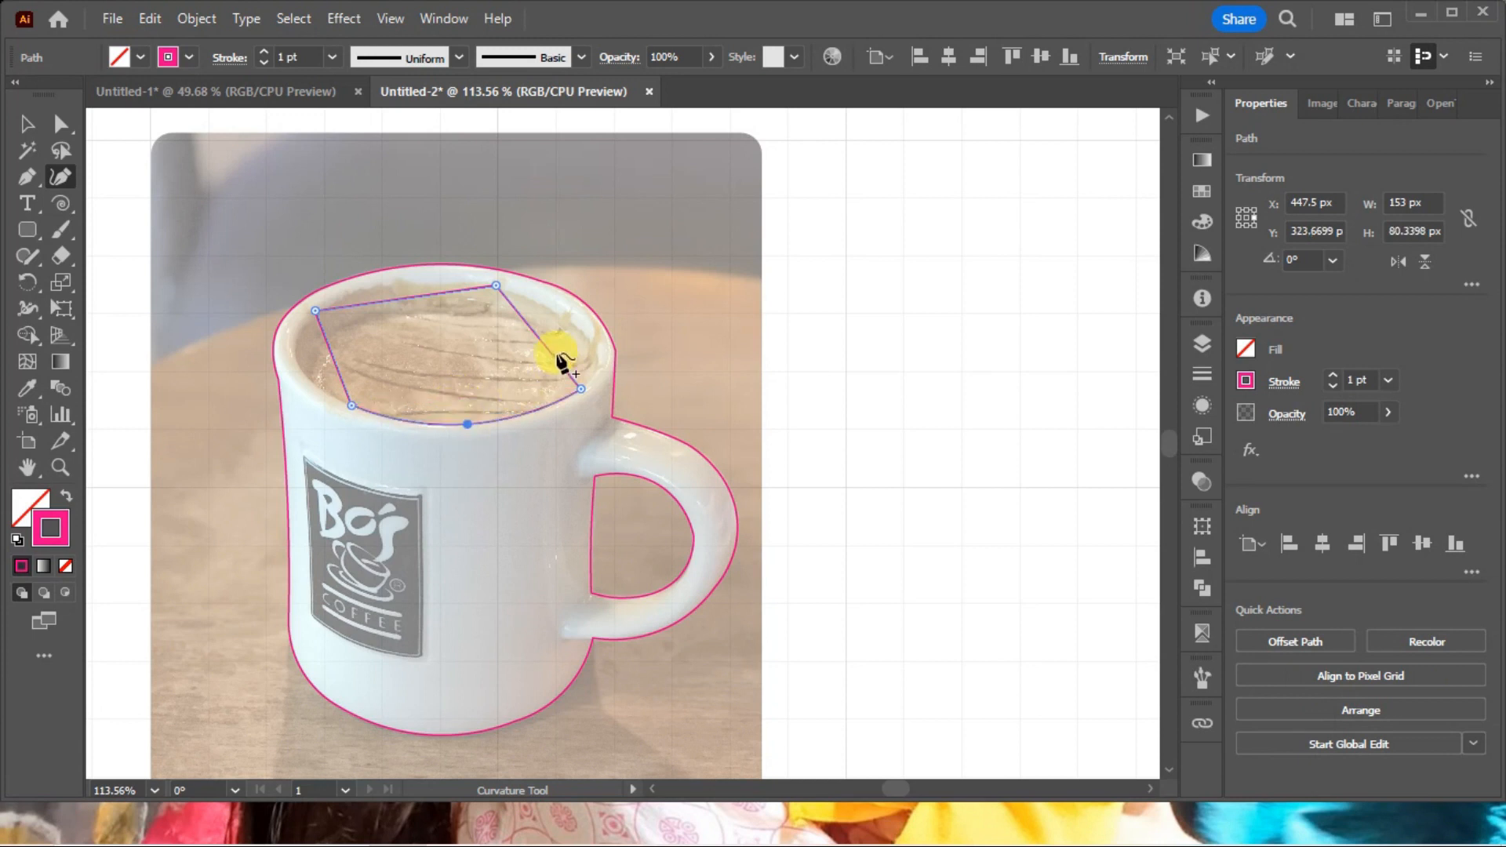
{"action": "left_click_drag", "start_coordinate": [552, 355], "coordinate": [590, 361]}
{"action": "left_click_drag", "start_coordinate": [422, 297], "coordinate": [382, 286]}
{"action": "left_click_drag", "start_coordinate": [336, 346], "coordinate": [297, 355]}
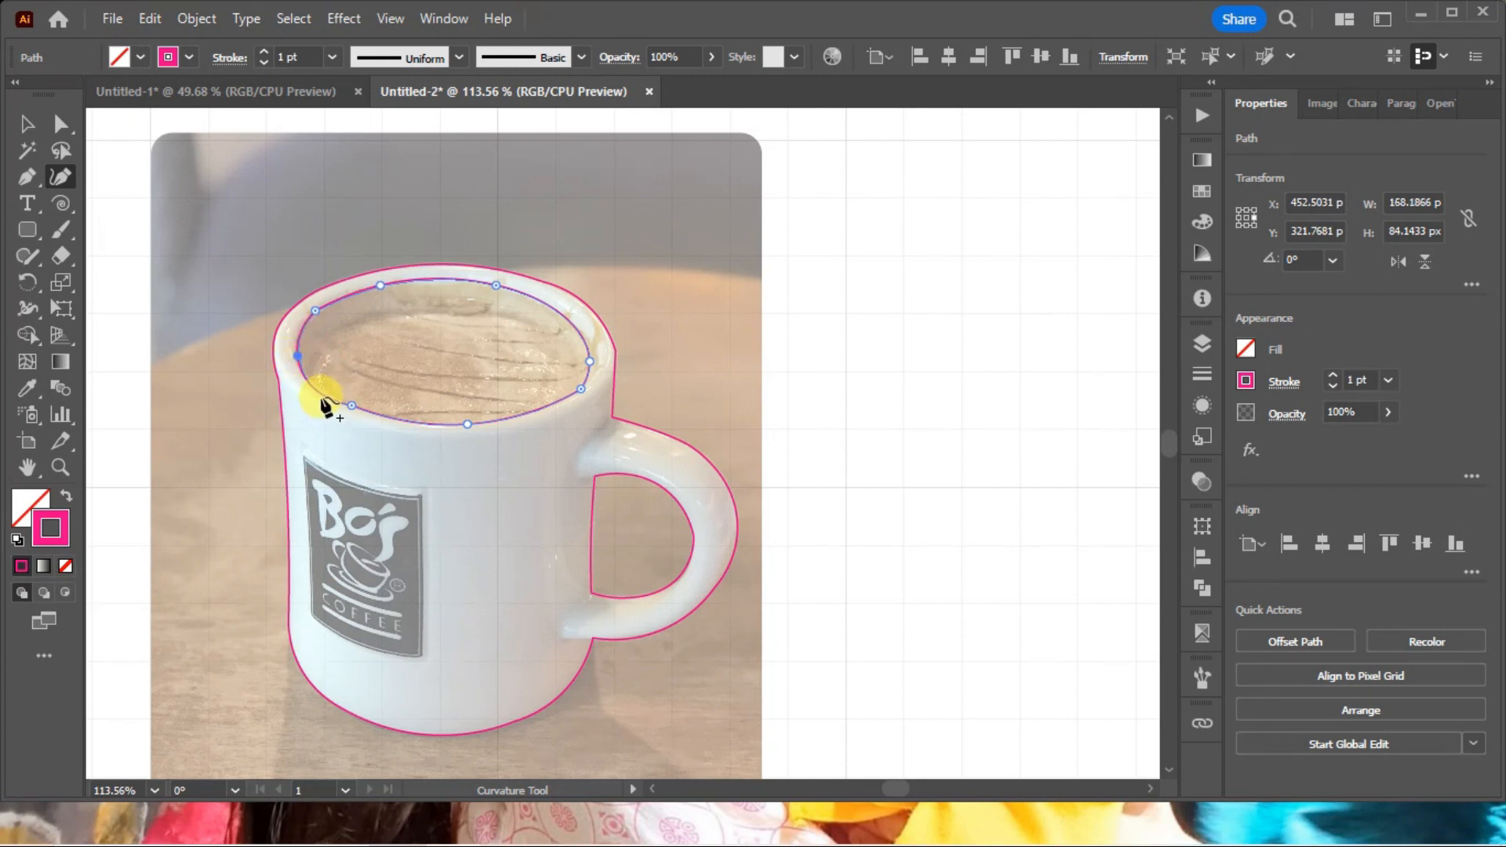
{"action": "left_click", "coordinate": [888, 370], "text": "ctrl"}
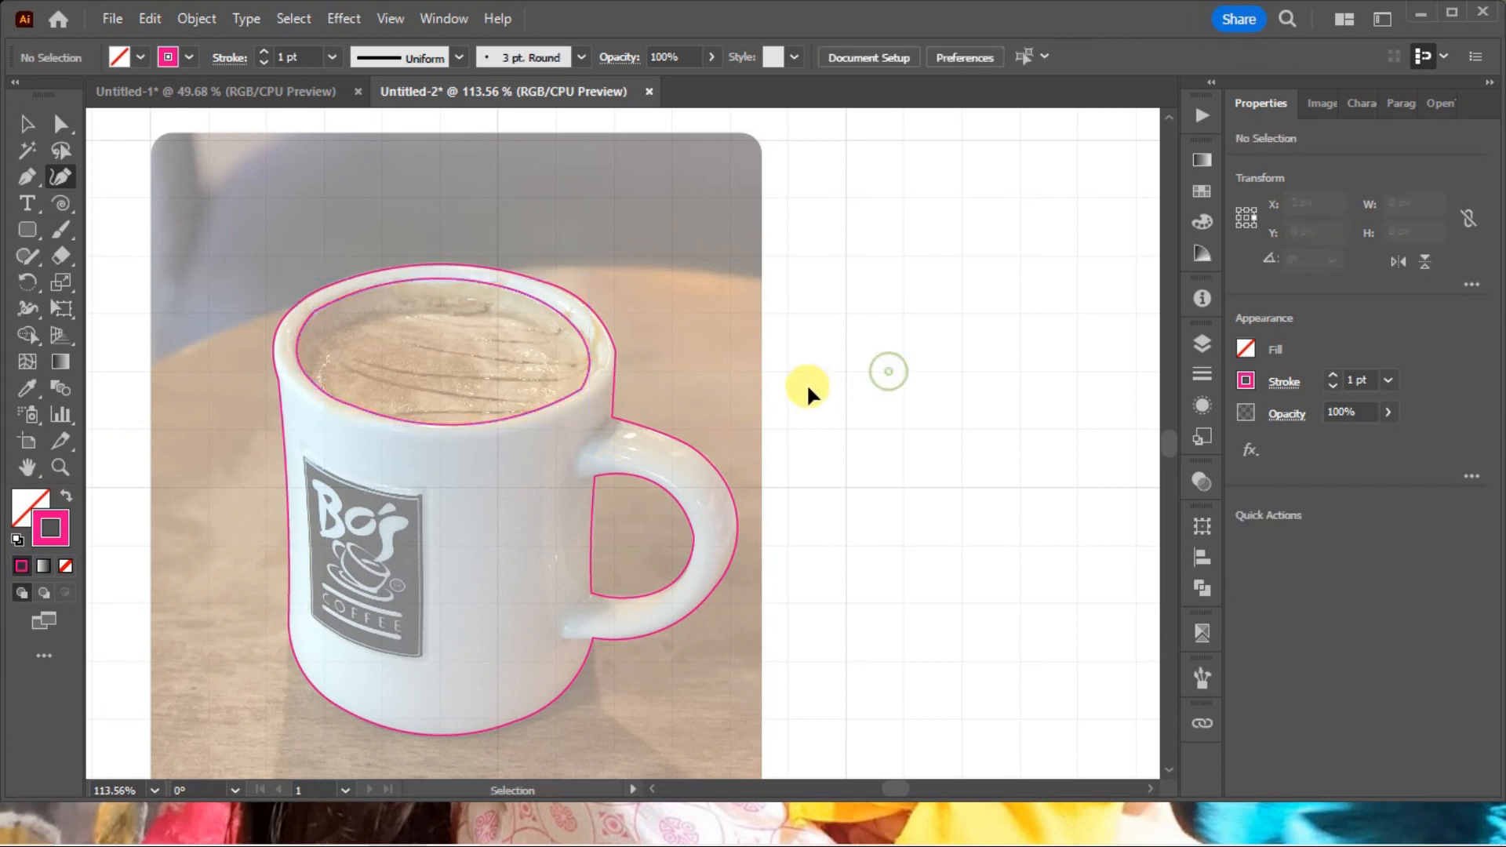
{"action": "left_click", "coordinate": [588, 363]}
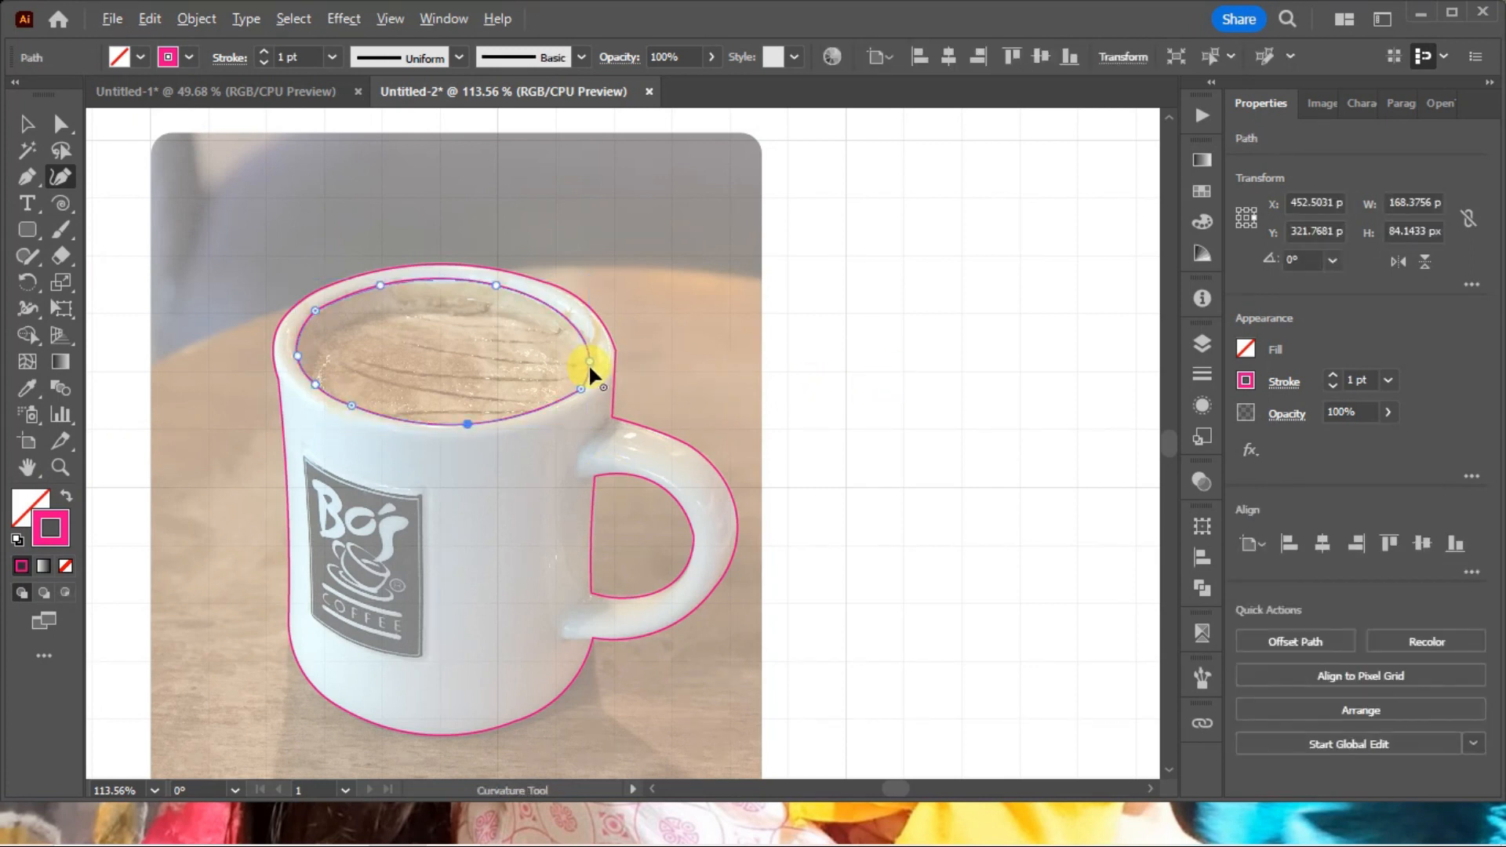
{"action": "left_click_drag", "start_coordinate": [592, 359], "coordinate": [592, 364]}
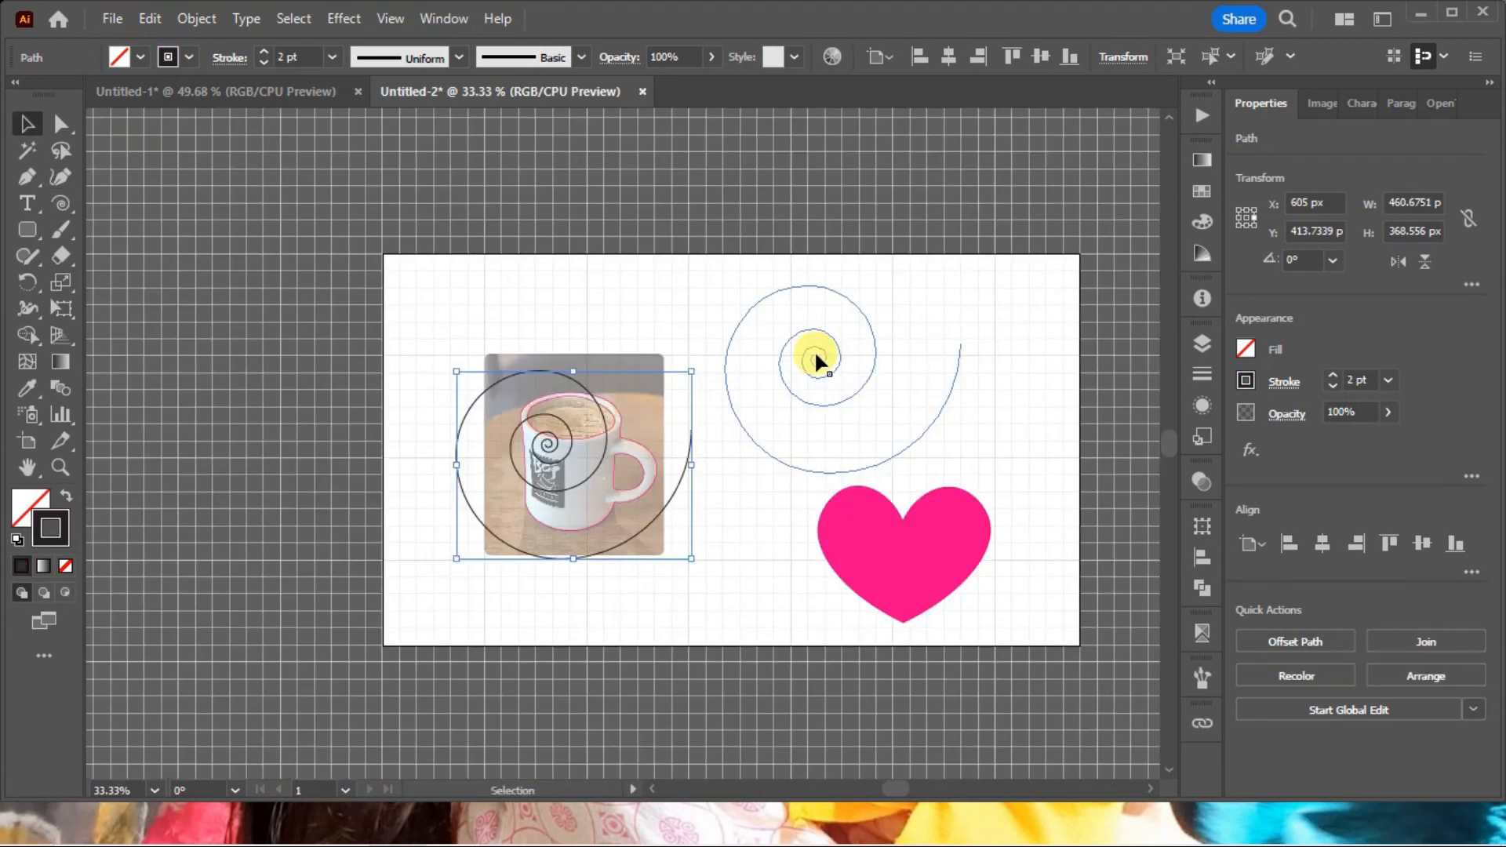
Pick up the spiral's 2 pt stroke without fill, deselect it, and set the stroke color to C 0, M 100, Y 0, K 0.
{"action": "left_click", "coordinate": [788, 289]}
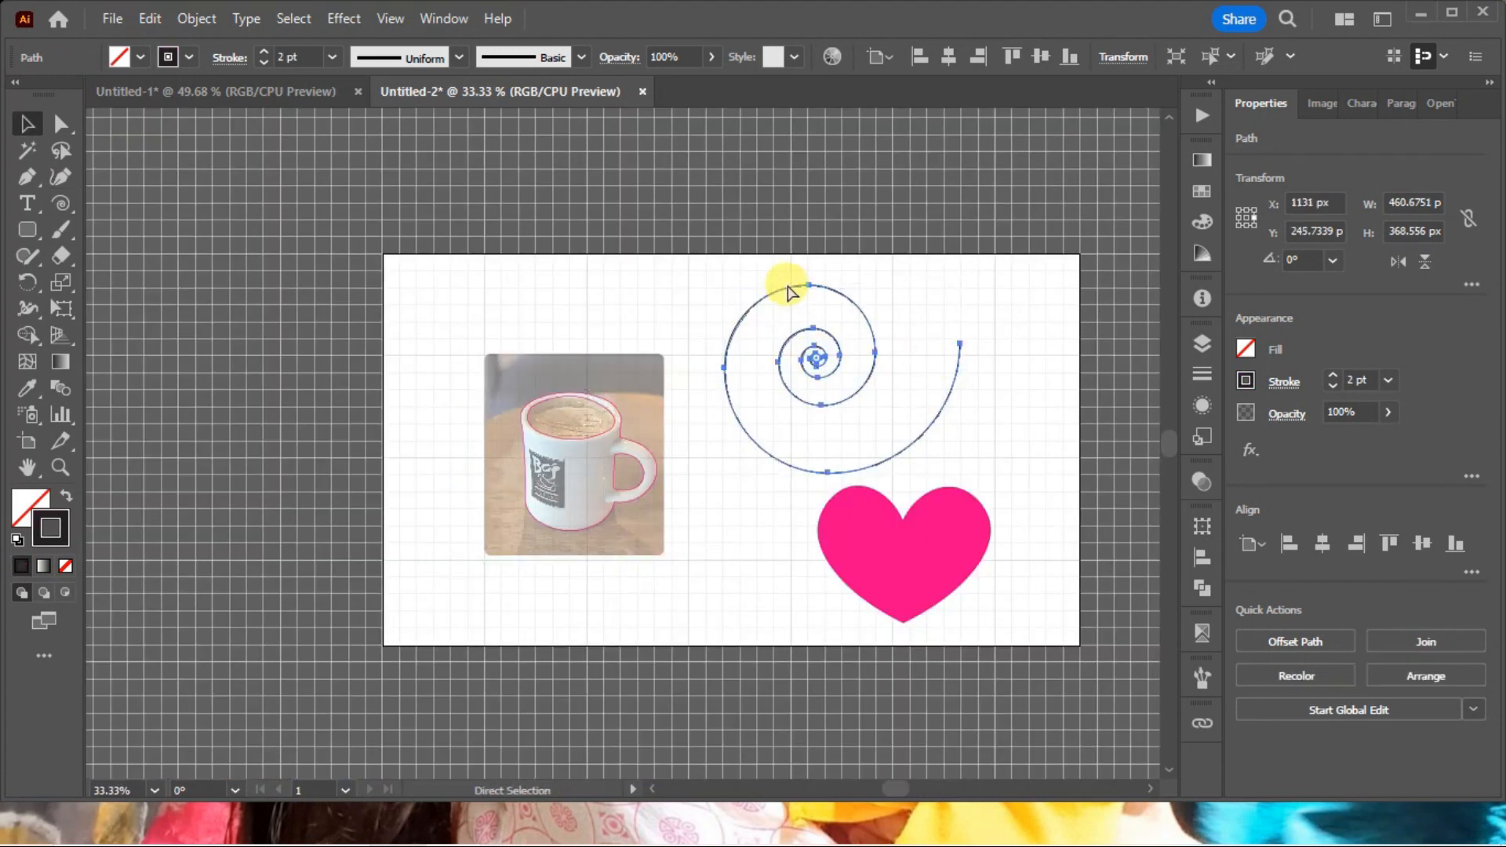
{"action": "key", "text": "ctrl+shift+a"}
{"action": "key", "text": "ctrl+space"}
{"action": "left_click_drag", "start_coordinate": [690, 270], "coordinate": [1046, 485]}
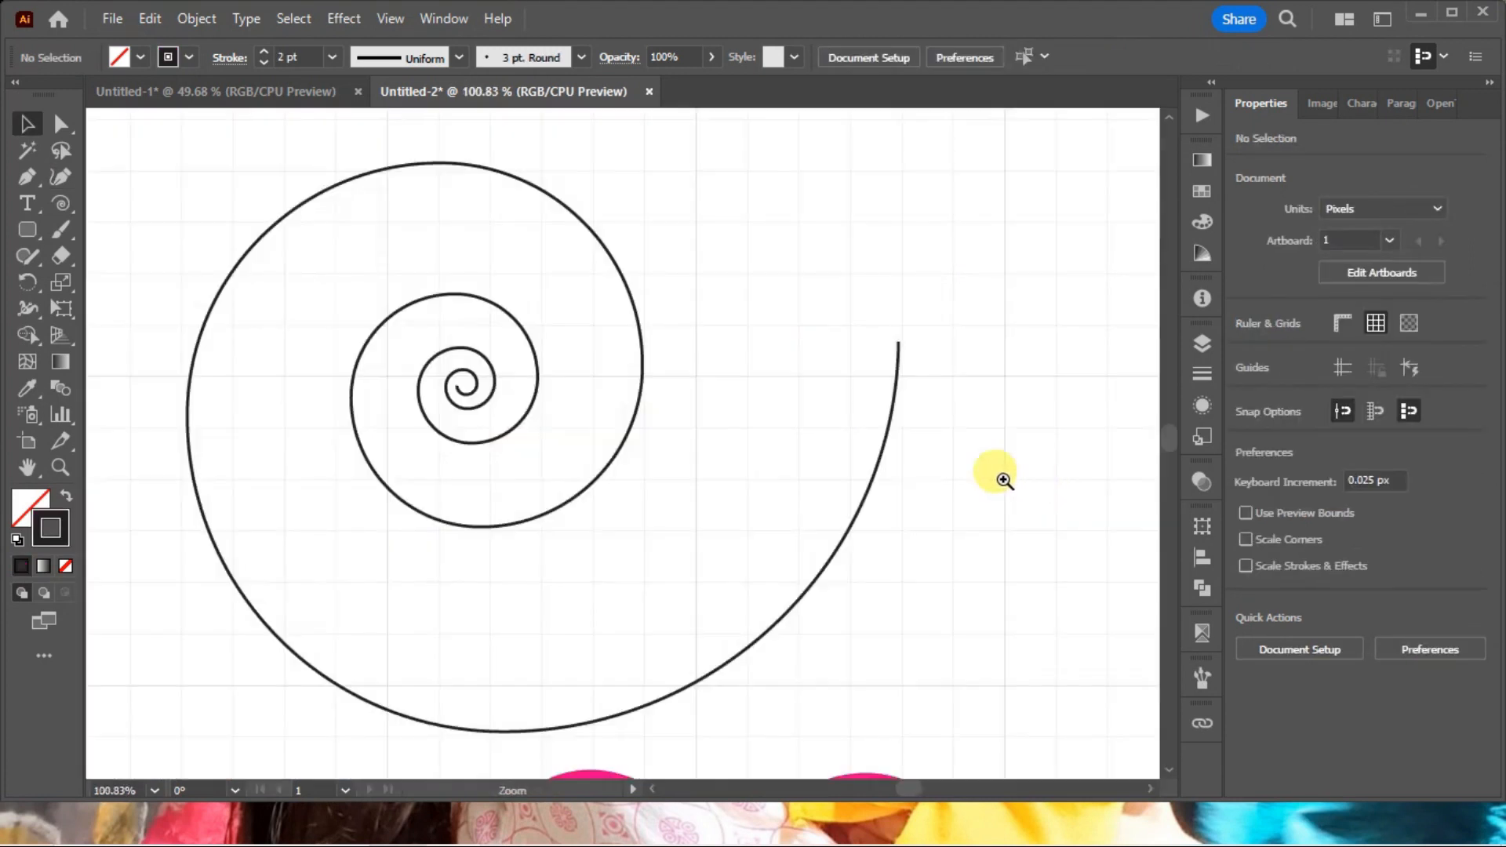
{"action": "left_click", "coordinate": [1202, 222]}
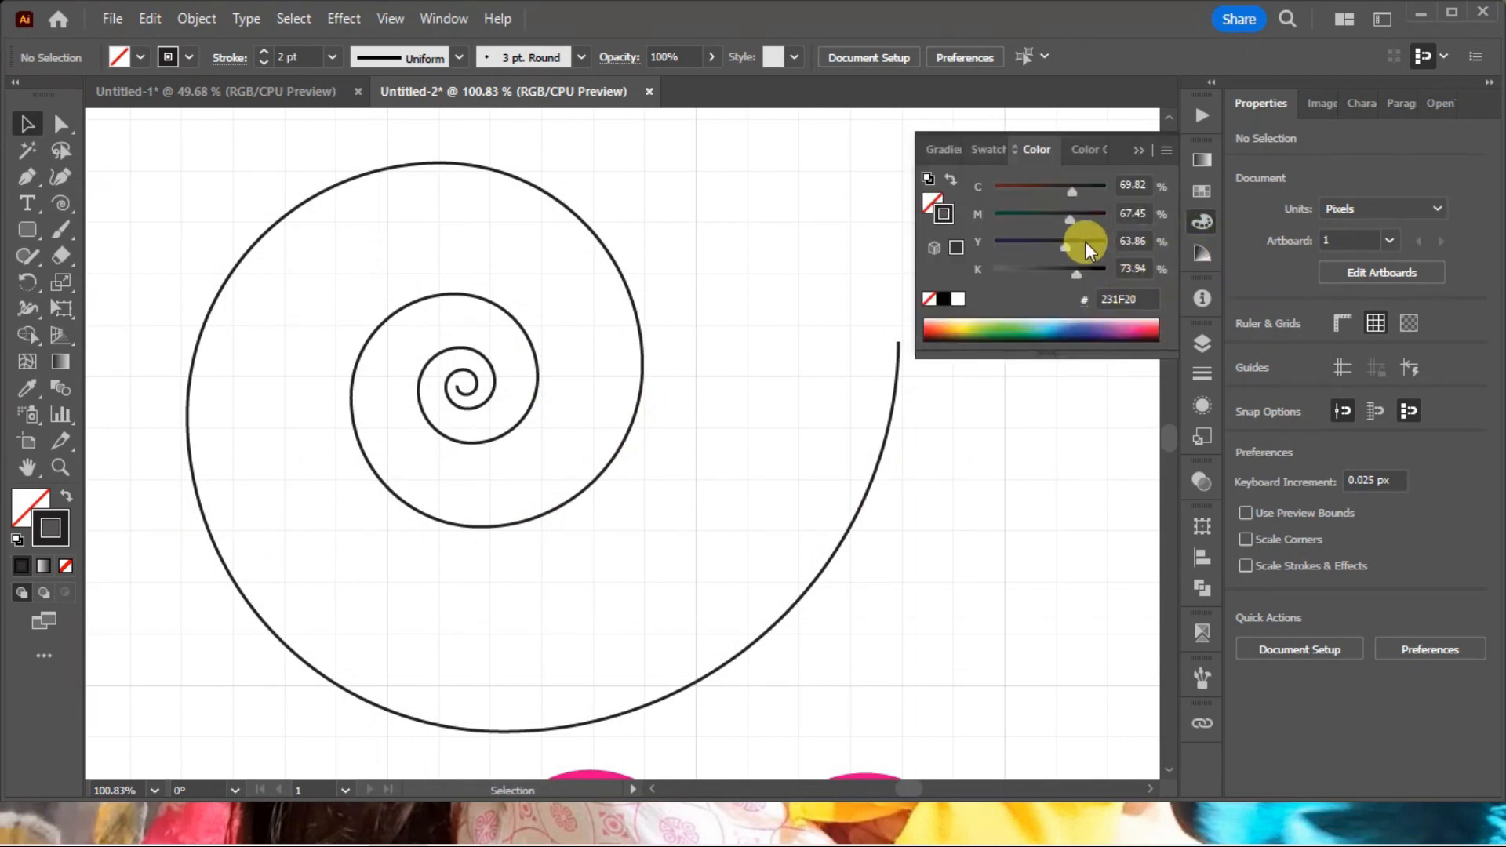
{"action": "left_click_drag", "start_coordinate": [1084, 218], "coordinate": [1113, 215]}
{"action": "left_click_drag", "start_coordinate": [1032, 186], "coordinate": [994, 187]}
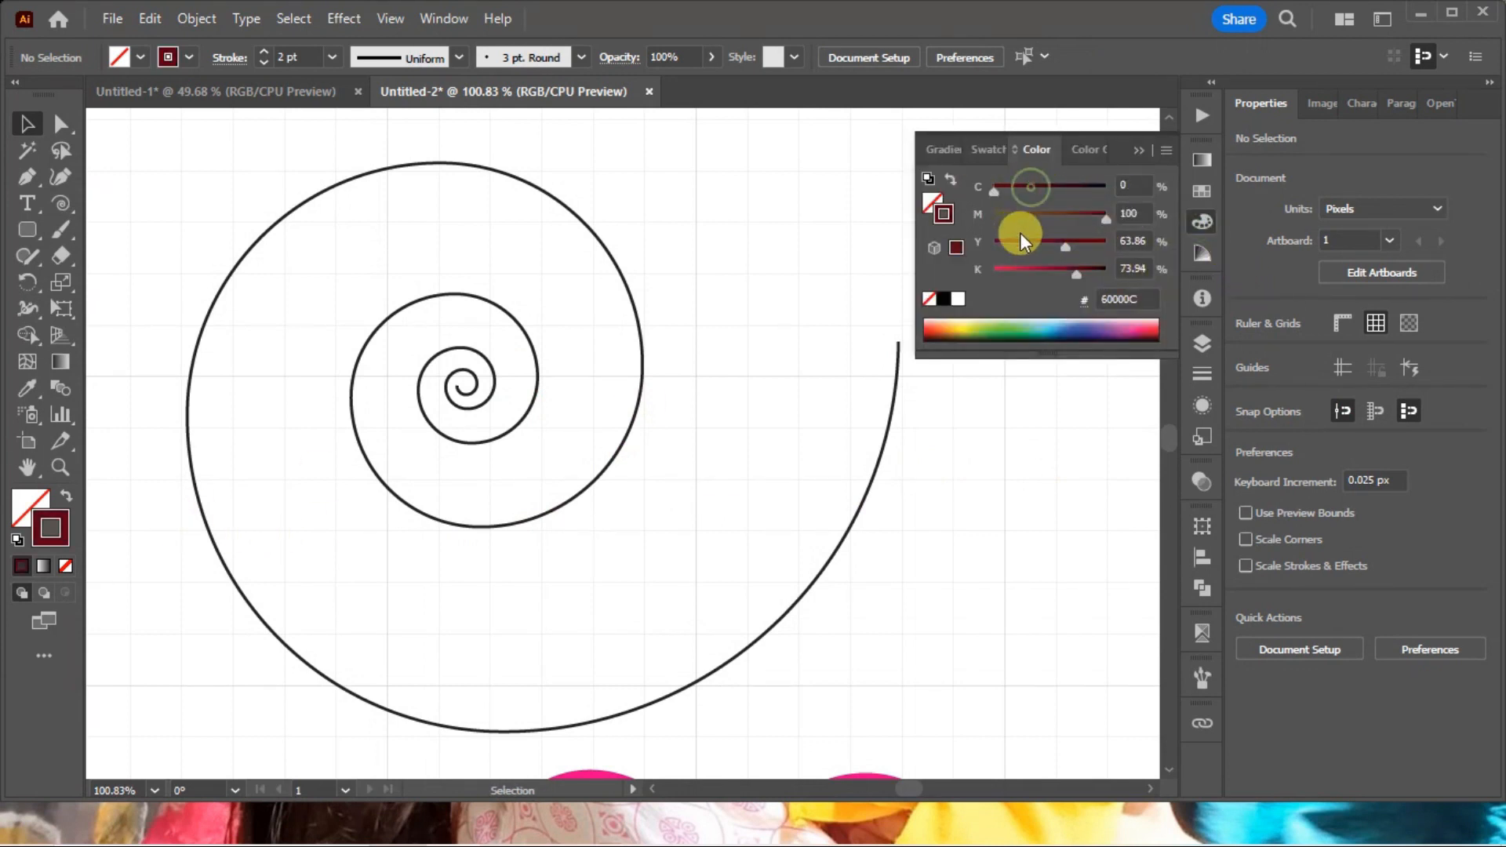
{"action": "left_click", "coordinate": [985, 274]}
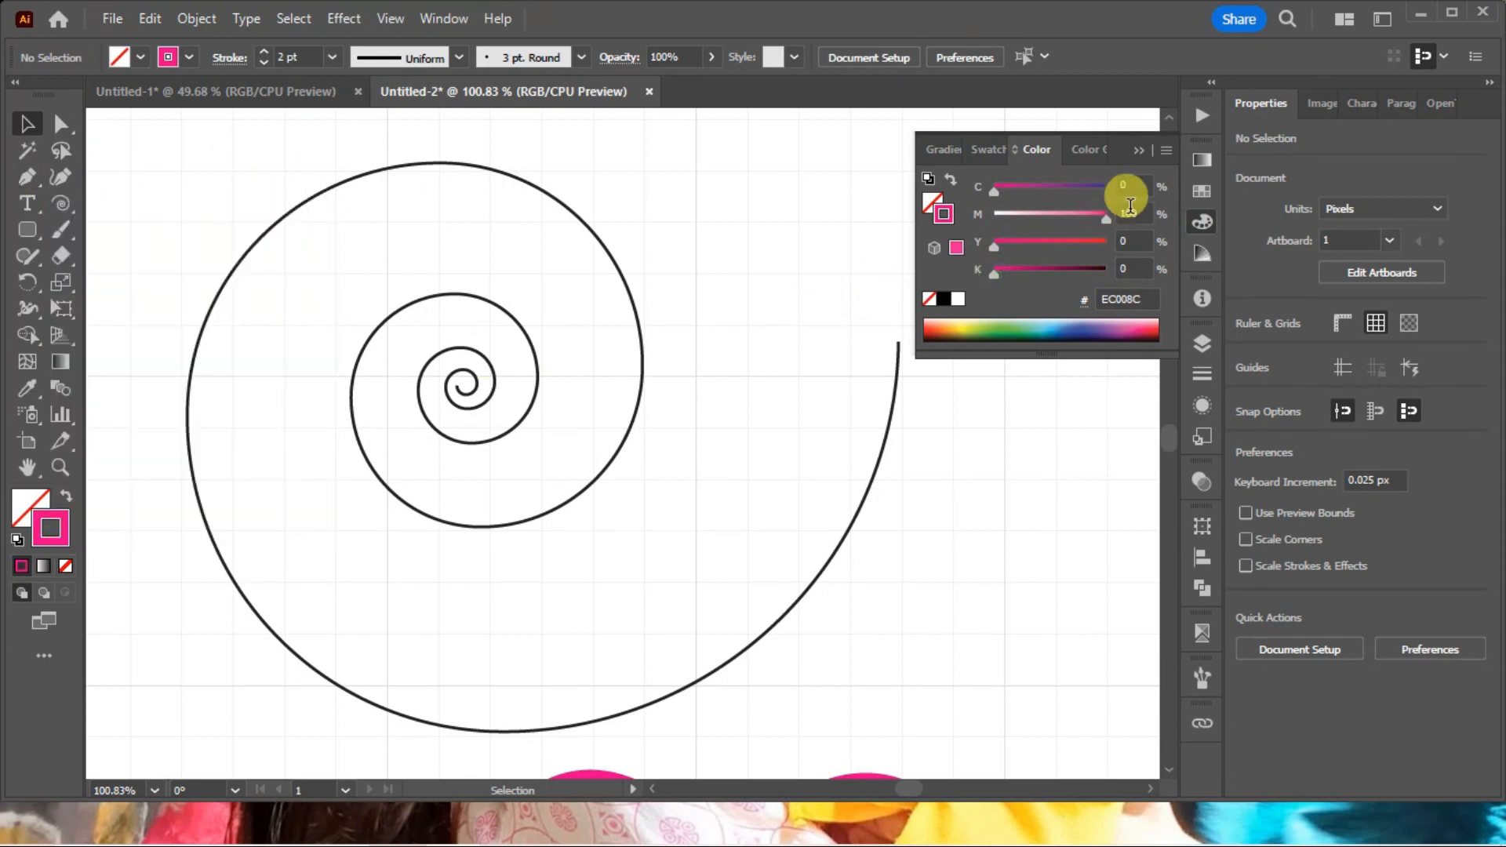
{"action": "left_click", "coordinate": [1200, 224]}
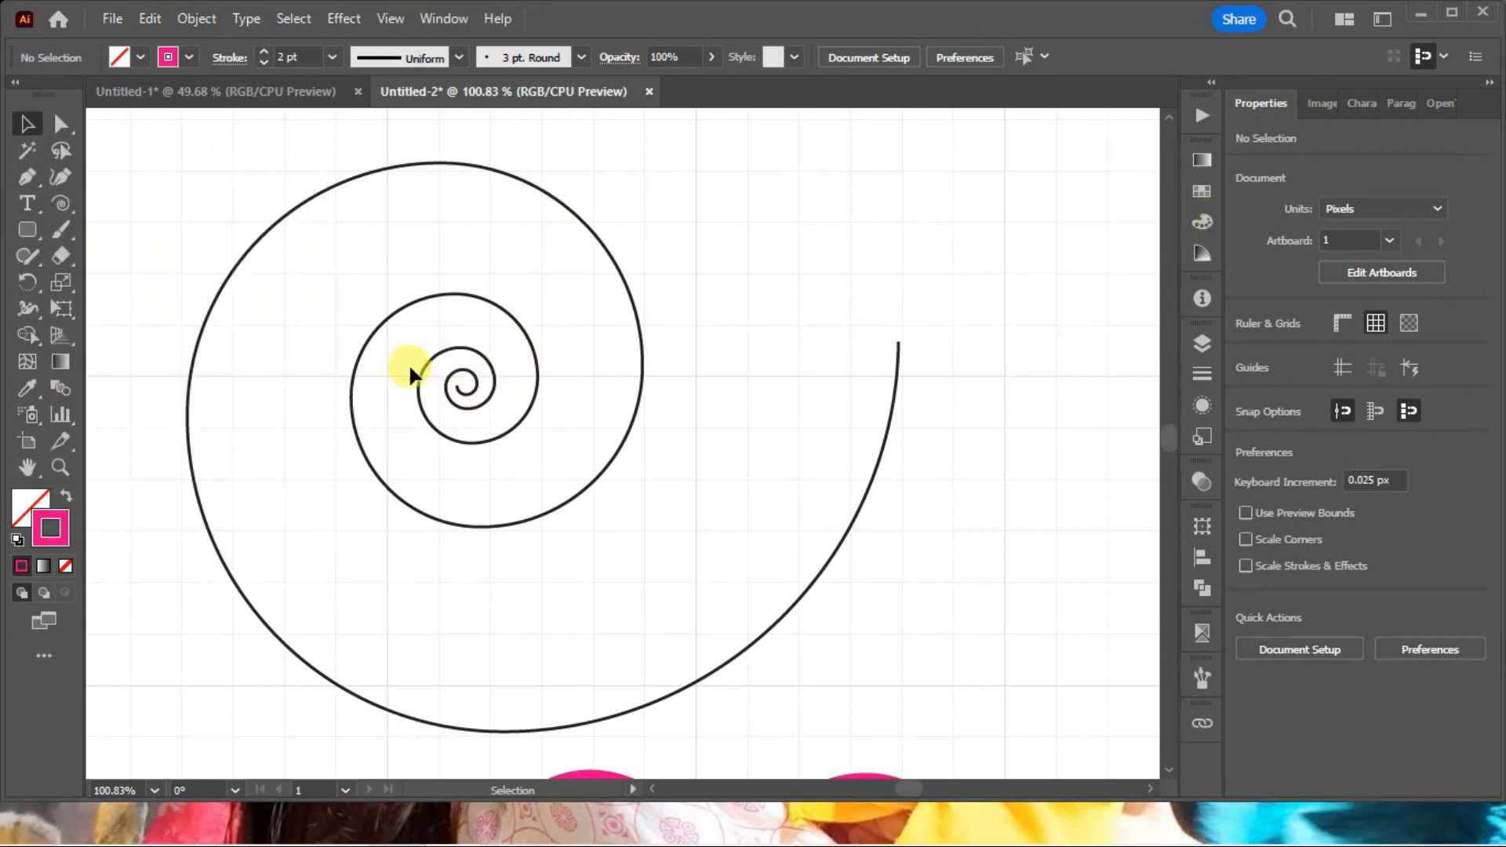
Start a Curvature tool path at the spiral's center and place corner points outward along its innermost turns.
{"action": "left_click", "coordinate": [61, 177]}
{"action": "key", "text": "ctrl+space"}
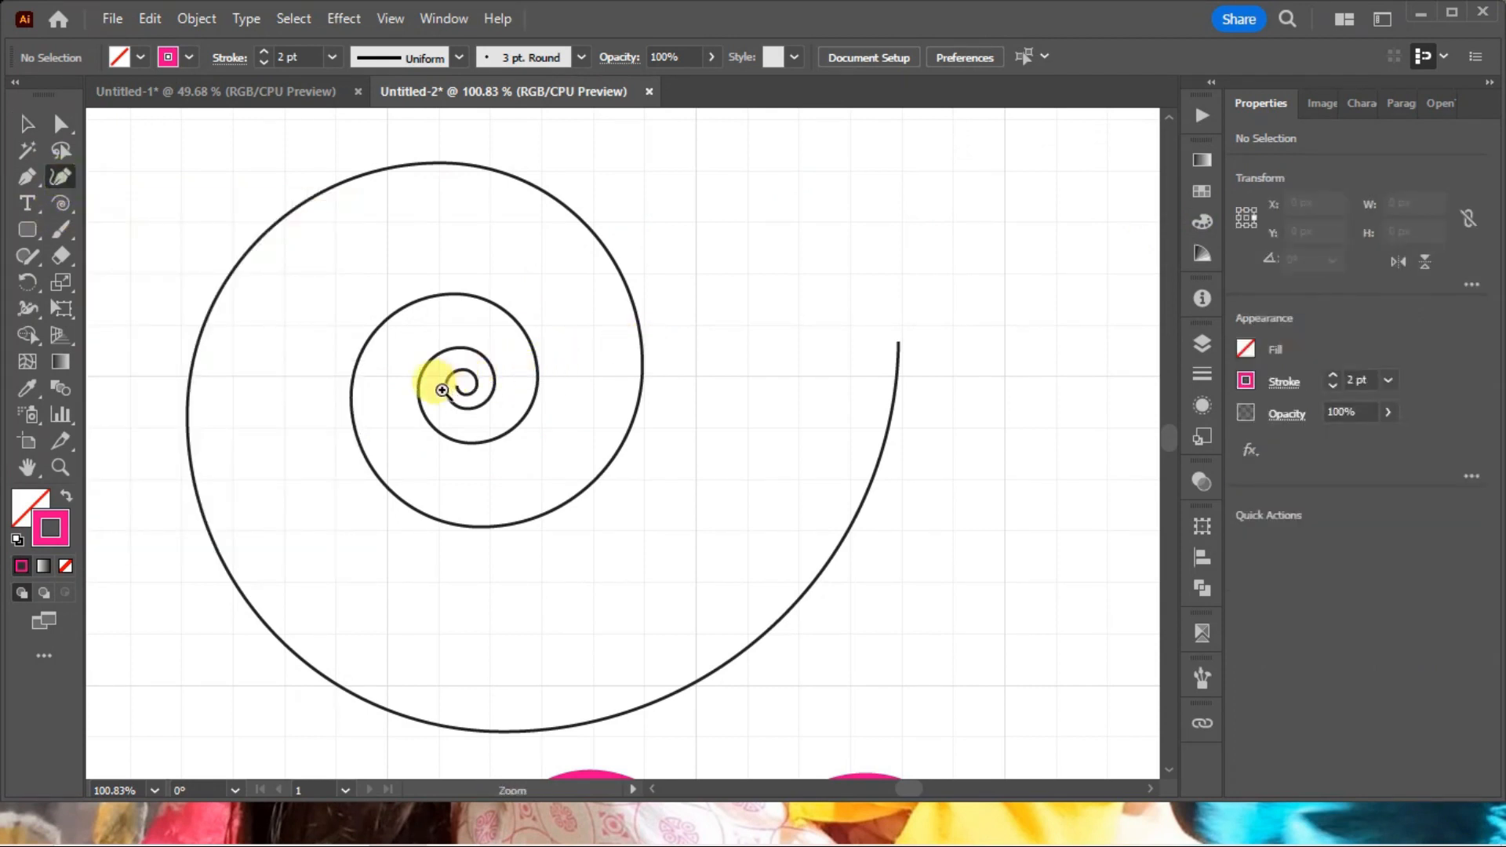
{"action": "left_click_drag", "start_coordinate": [269, 259], "coordinate": [863, 616]}
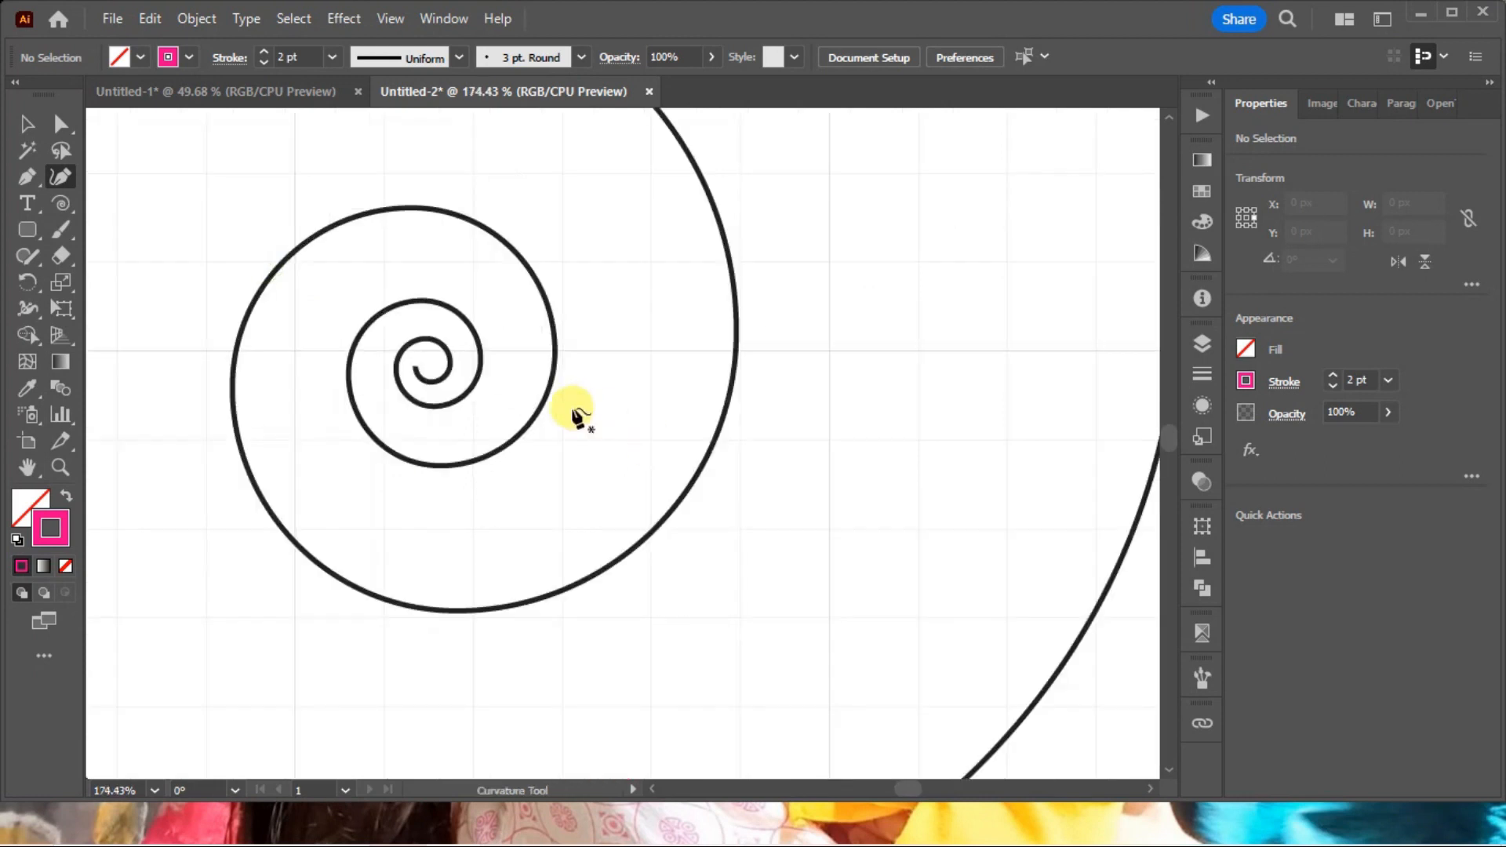
{"action": "left_click", "coordinate": [416, 367]}
{"action": "left_click", "coordinate": [449, 359]}
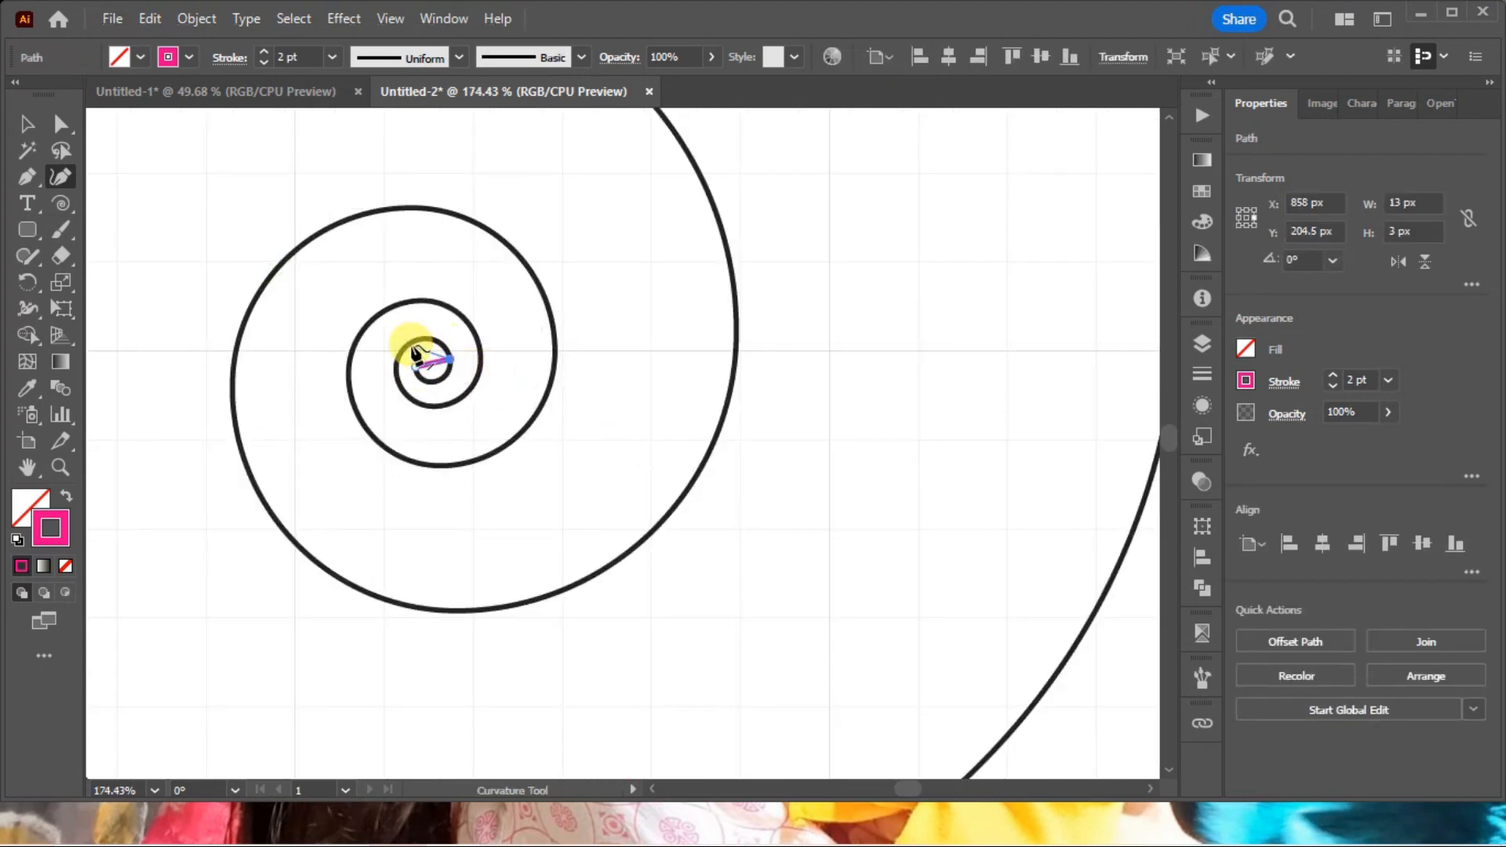
{"action": "left_click_drag", "start_coordinate": [408, 430], "coordinate": [421, 410]}
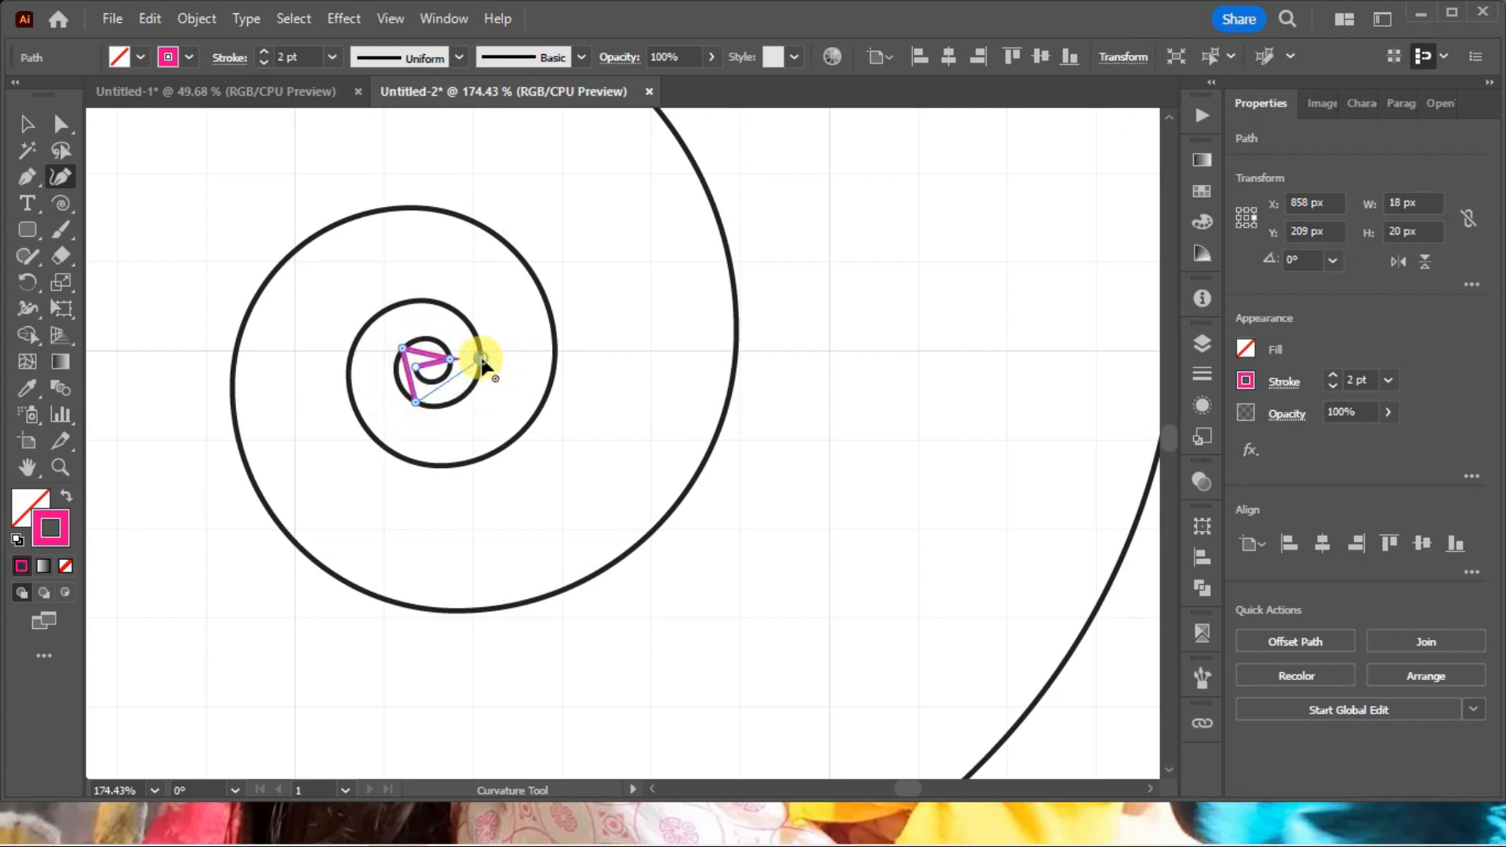
{"action": "left_click", "coordinate": [480, 361]}
{"action": "left_click", "coordinate": [419, 299]}
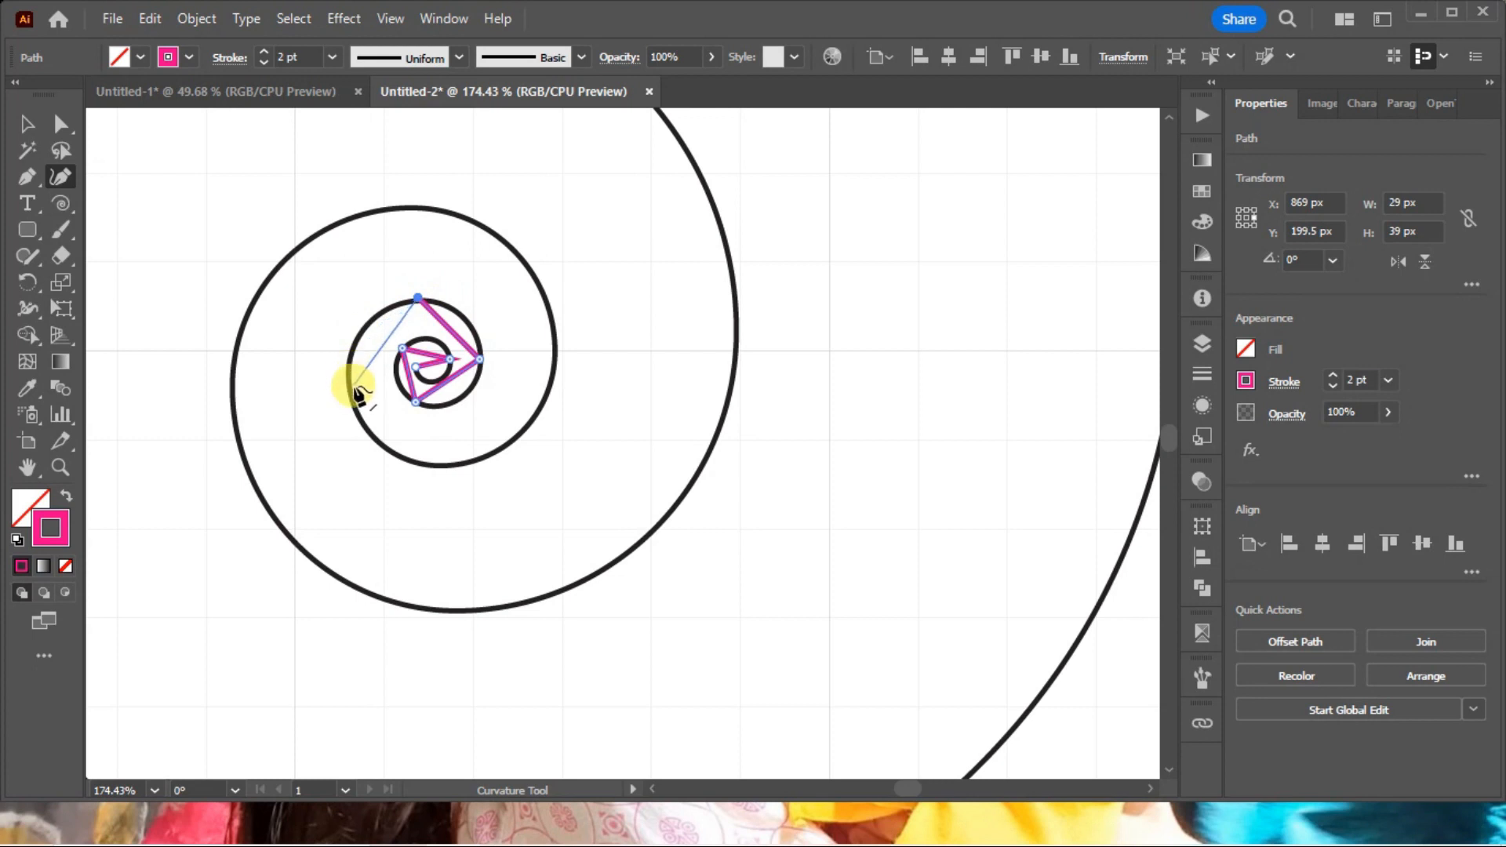
{"action": "left_click", "coordinate": [351, 400]}
{"action": "left_click", "coordinate": [518, 431]}
{"action": "key", "text": "Escape"}
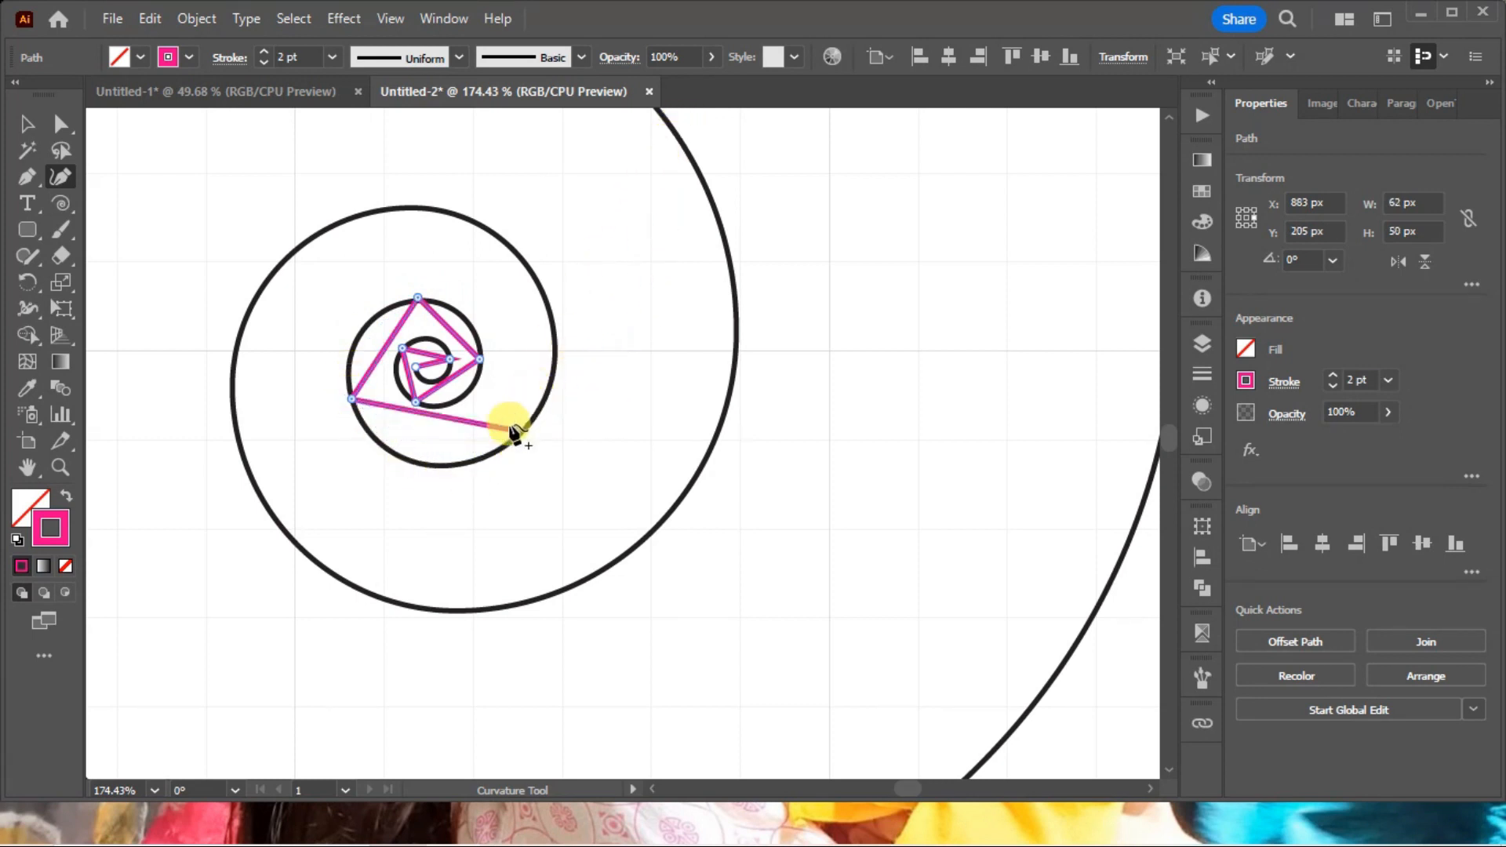
{"action": "key", "text": "ctrl+z"}
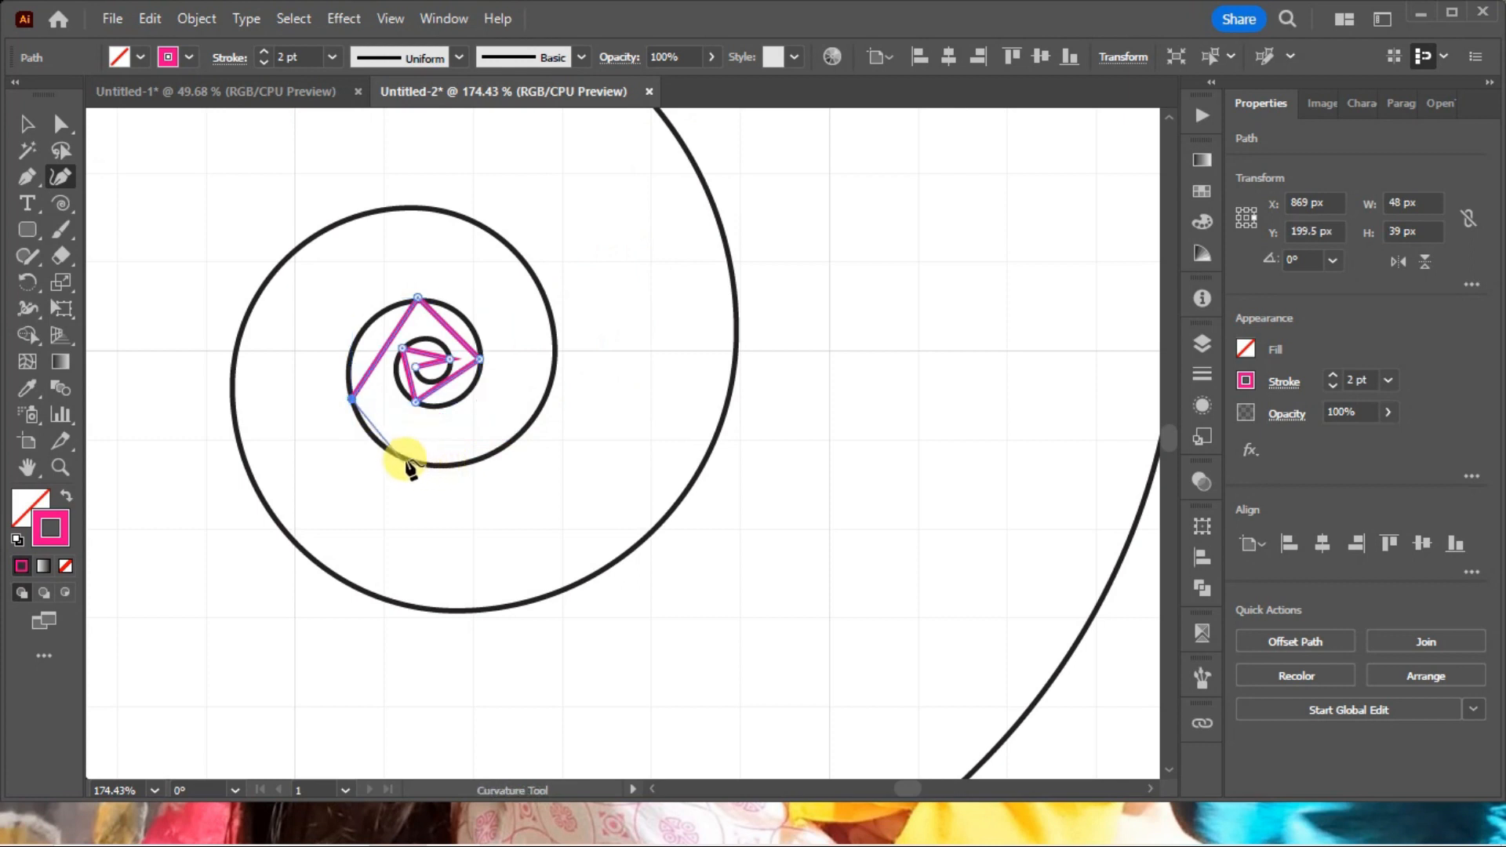
Continue the path around the bottom of the next turn with two smooth points, ending in a corner point on its right side.
{"action": "left_click", "coordinate": [407, 461]}
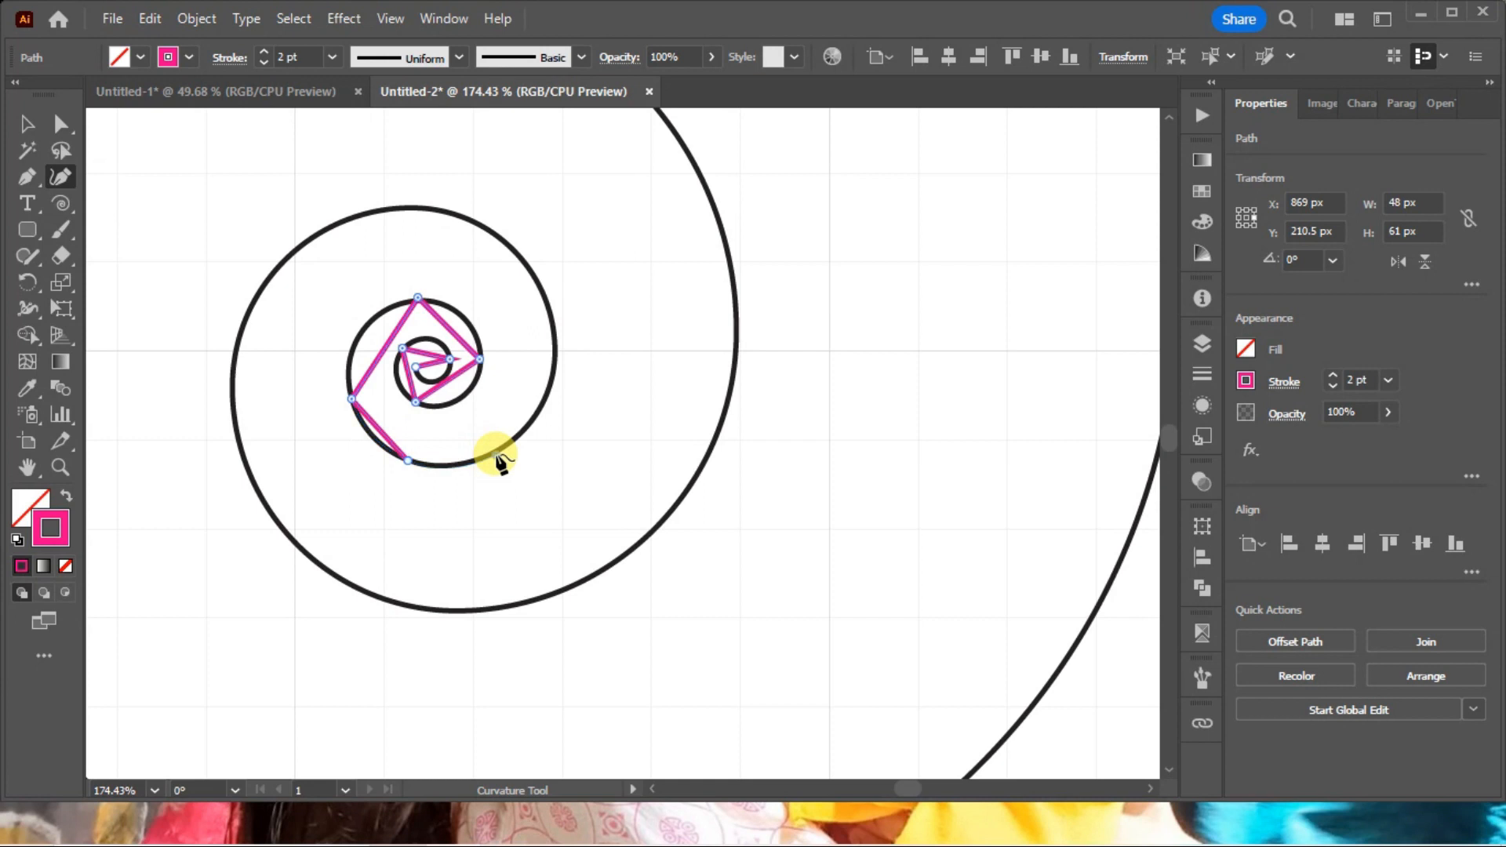
{"action": "left_click", "coordinate": [496, 454]}
{"action": "left_click", "coordinate": [556, 353]}
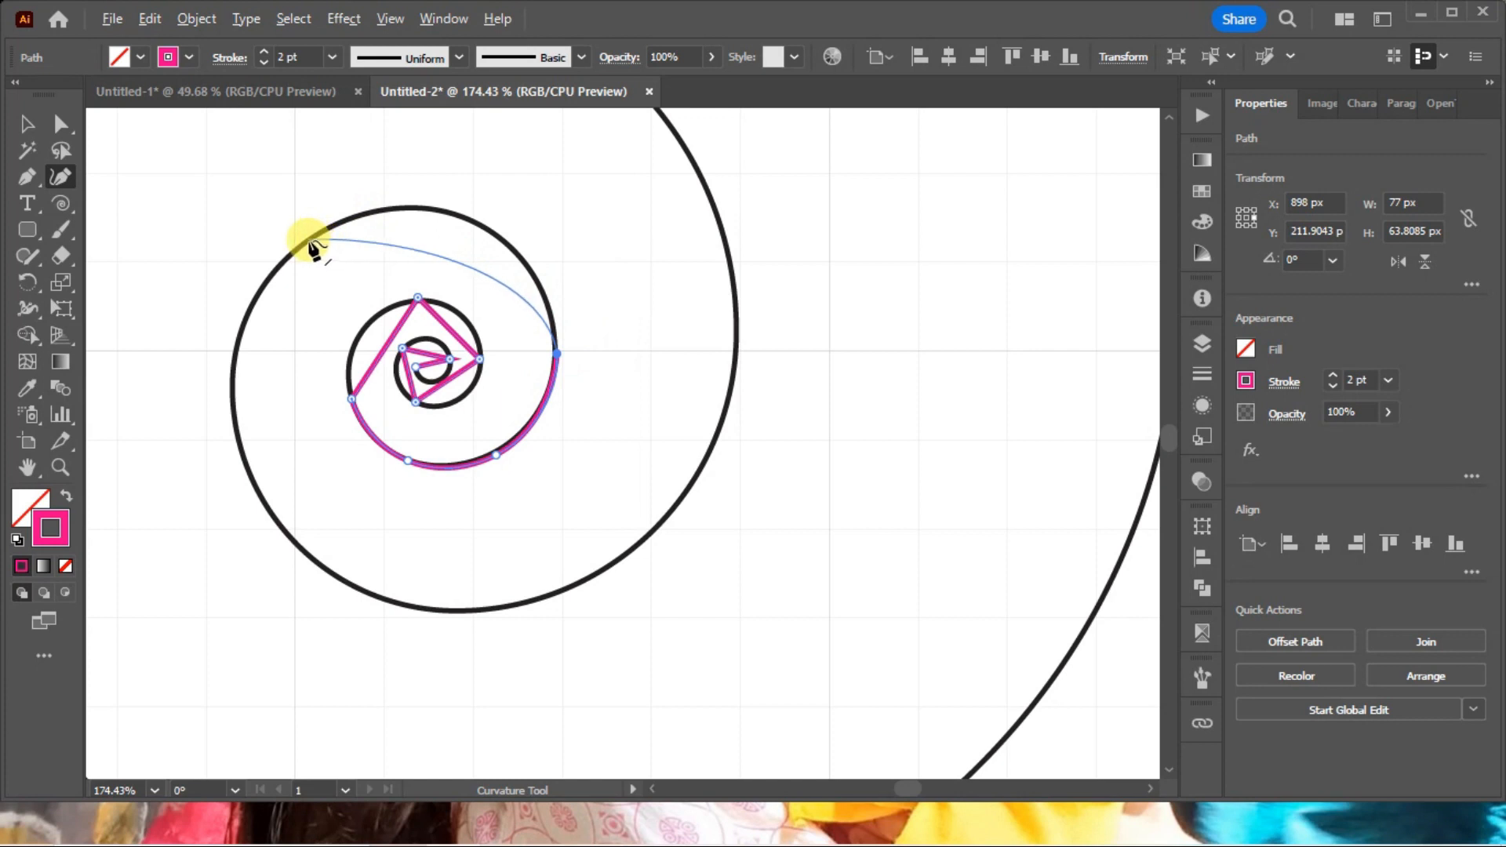
Extend the path with corner points around the larger turn, and re-place the last one exactly on the spiral's upper-right curve.
{"action": "left_click", "coordinate": [308, 240]}
{"action": "left_click", "coordinate": [273, 511]}
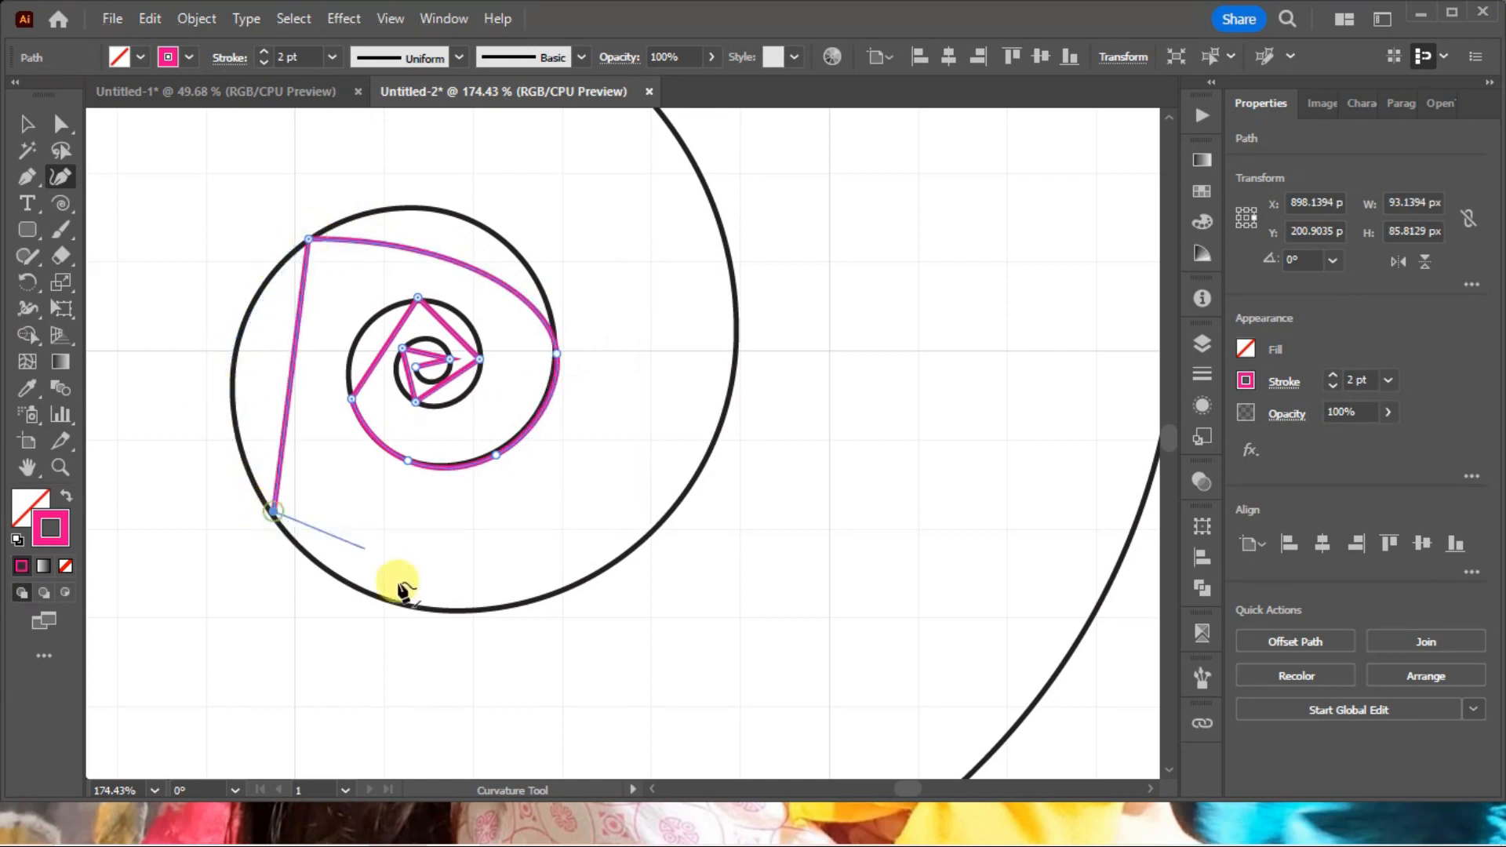
{"action": "left_click", "coordinate": [645, 537]}
{"action": "left_click_drag", "start_coordinate": [713, 203], "coordinate": [704, 341]}
{"action": "key", "text": "alt+space"}
{"action": "left_click", "coordinate": [690, 313]}
{"action": "left_click", "coordinate": [687, 313]}
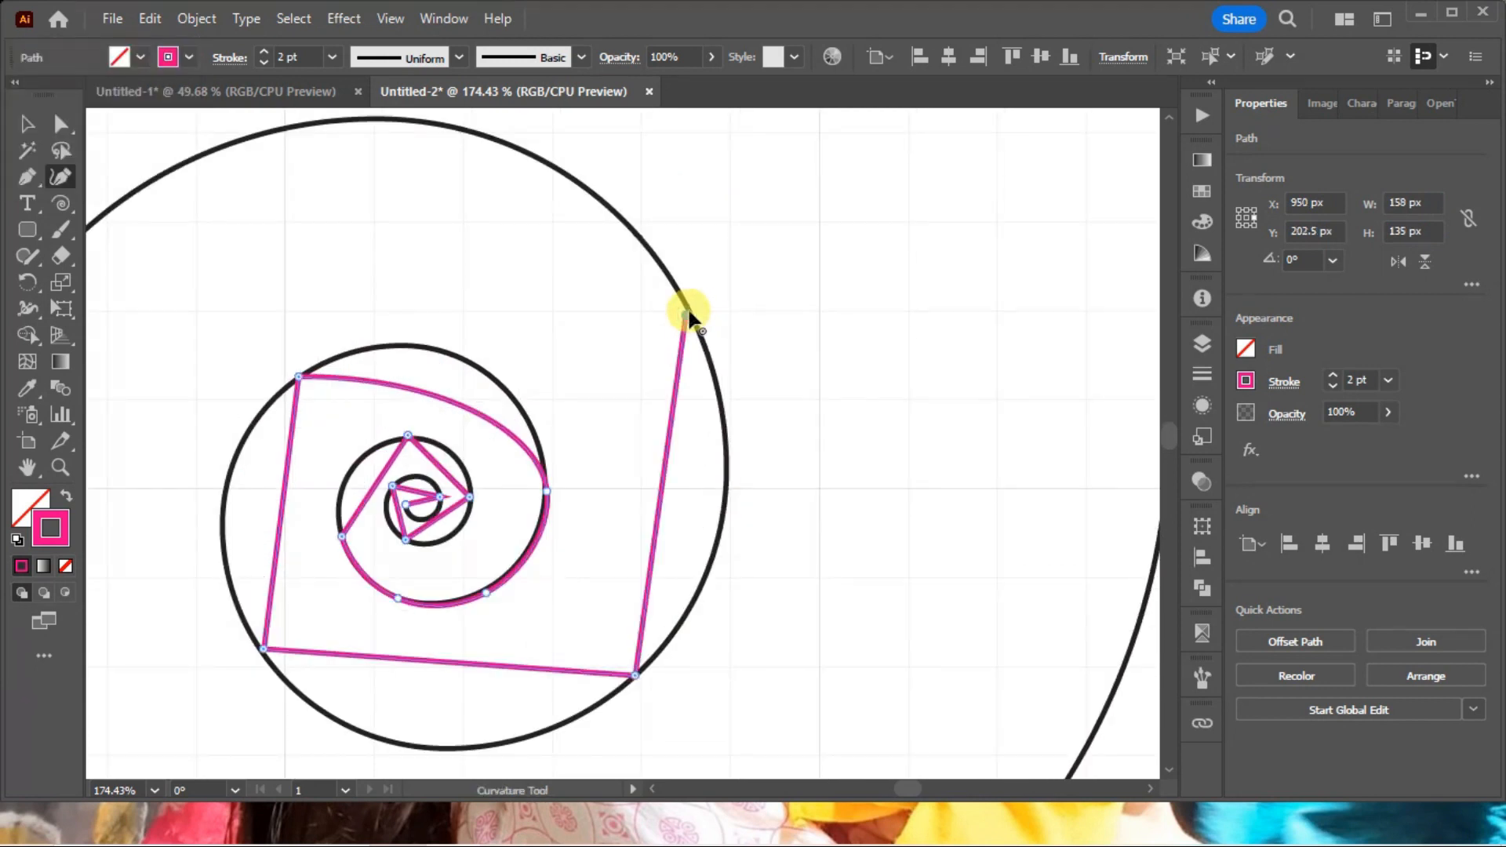
{"action": "key", "text": "ctrl+z"}
{"action": "left_click", "coordinate": [691, 310]}
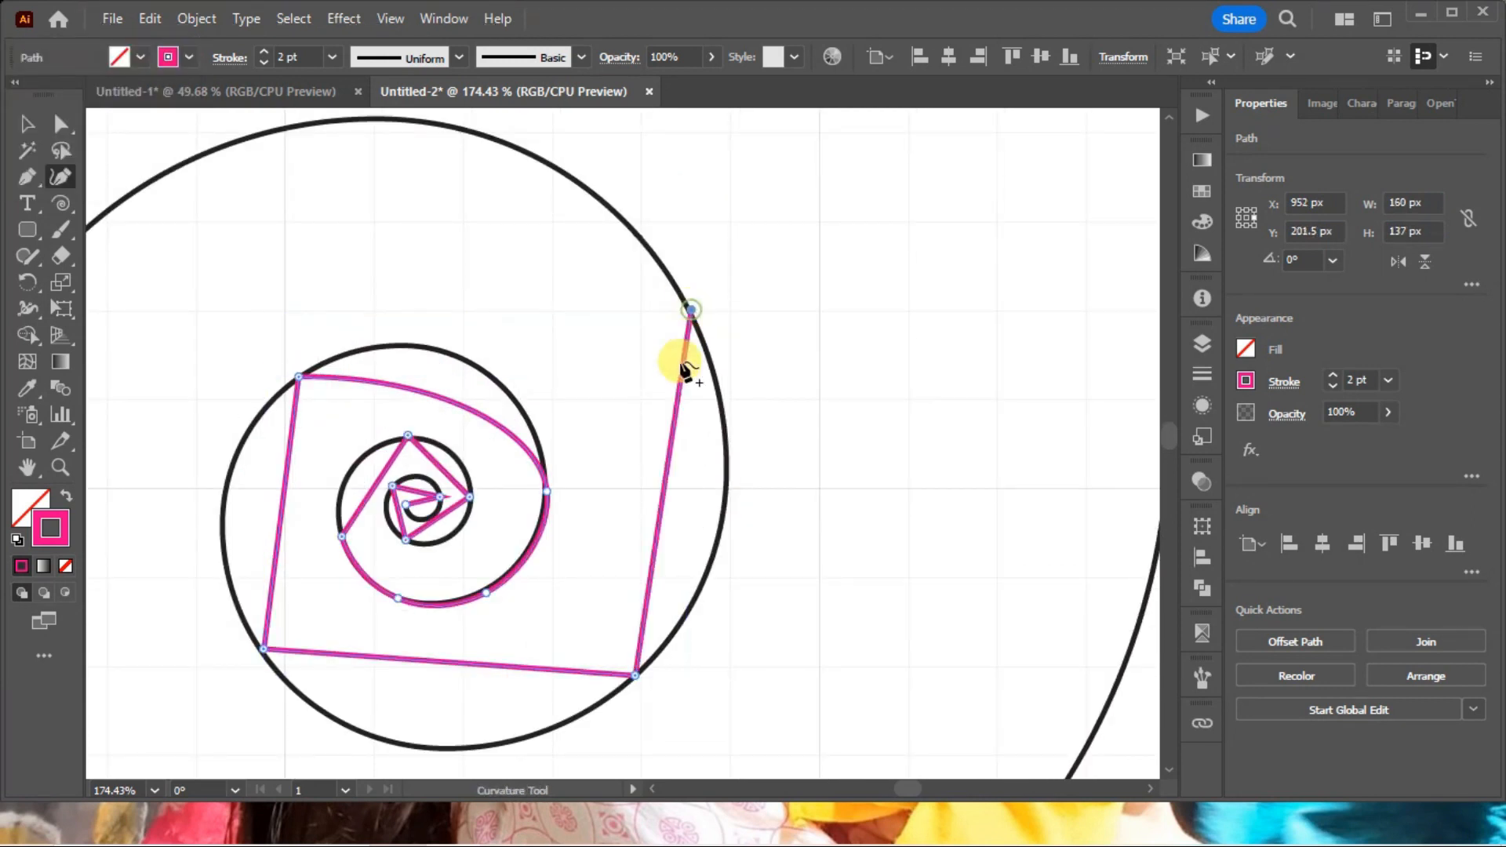
Bend the straight segments of the spiral's innermost turns outward into curves that follow the black guide spiral.
{"action": "left_click_drag", "start_coordinate": [378, 480], "coordinate": [349, 468]}
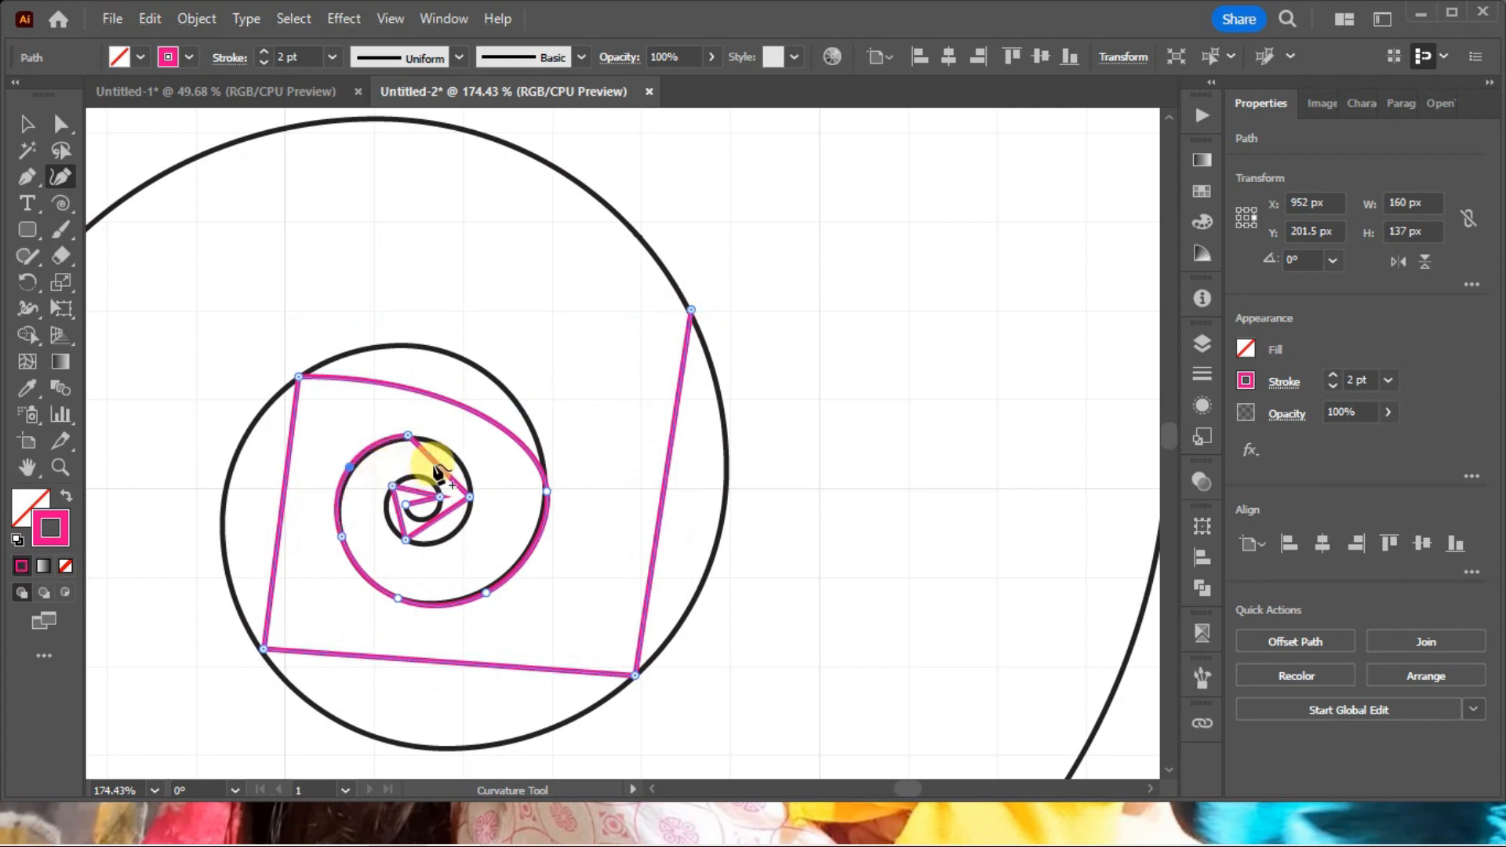
{"action": "left_click", "coordinate": [457, 457]}
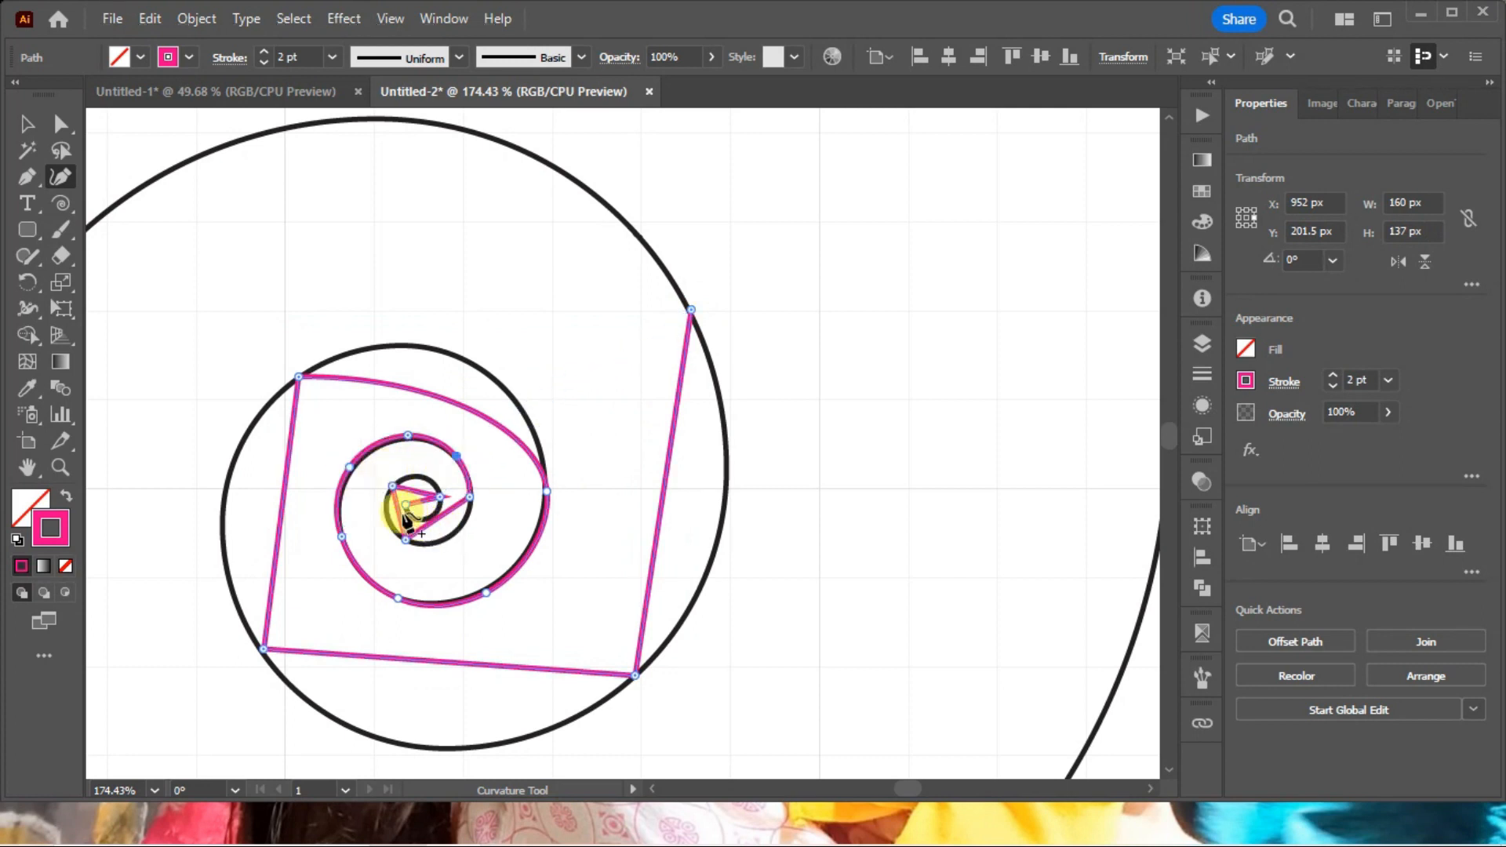
{"action": "left_click", "coordinate": [387, 515]}
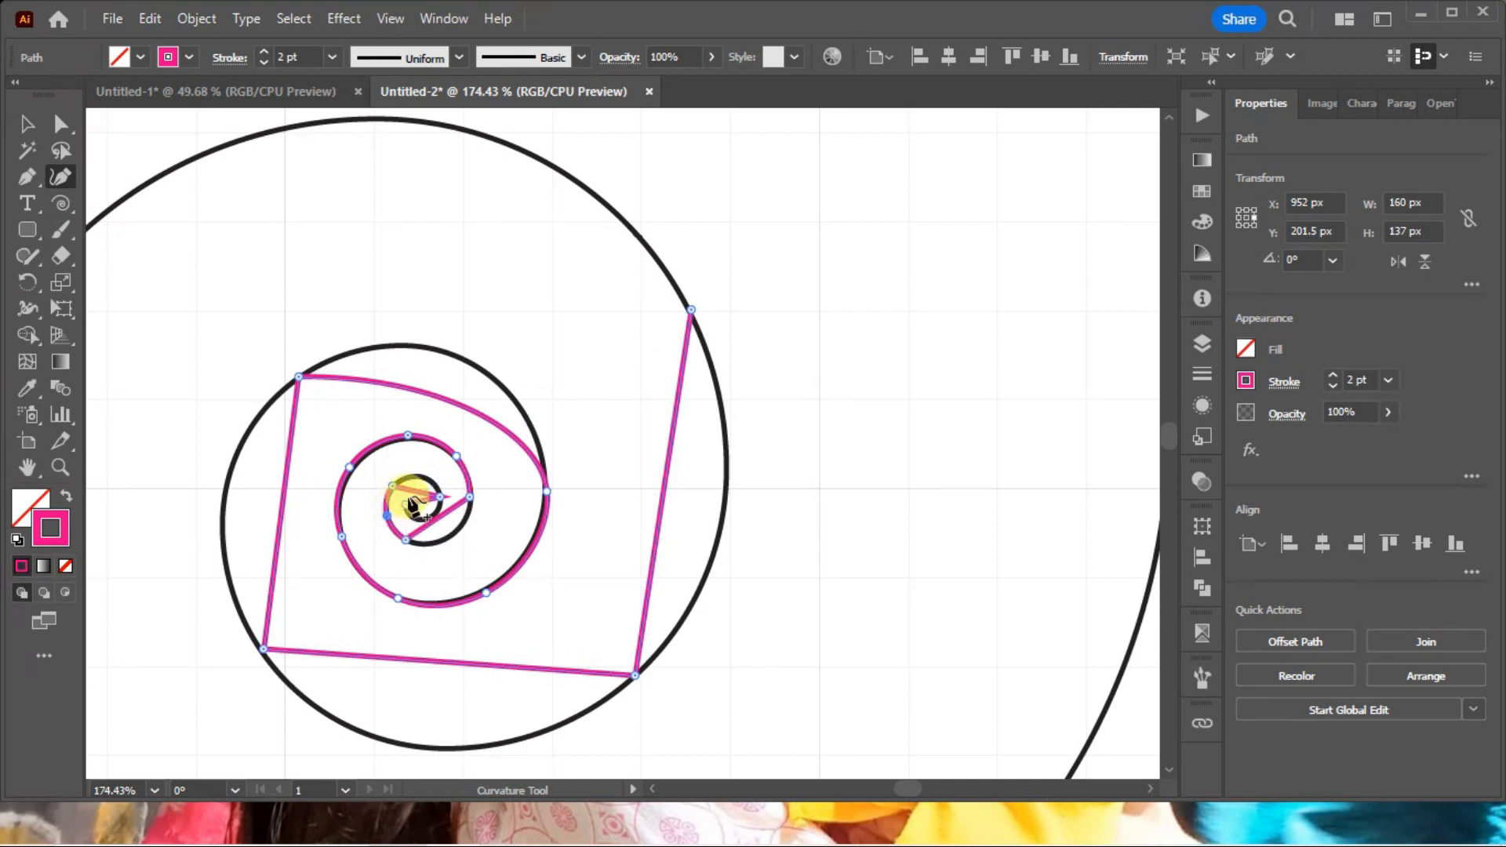
{"action": "left_click_drag", "start_coordinate": [413, 502], "coordinate": [422, 491]}
{"action": "left_click", "coordinate": [421, 475]}
{"action": "left_click", "coordinate": [426, 514]}
{"action": "left_click_drag", "start_coordinate": [426, 519], "coordinate": [453, 534]}
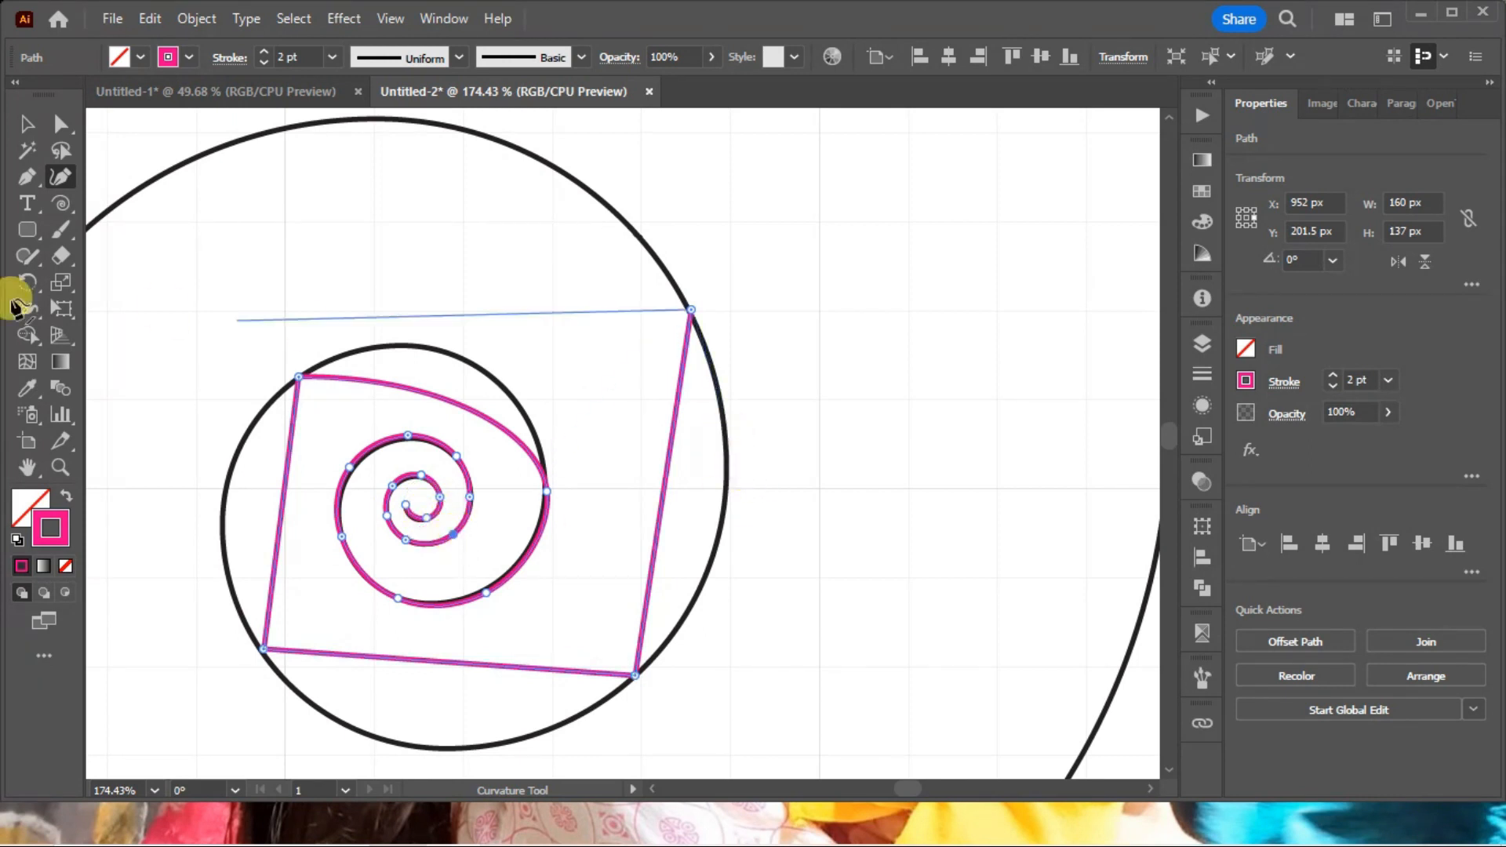
Bend the remaining segments of the larger turn onto the guide spiral and end the path by deselecting it.
{"action": "left_click_drag", "start_coordinate": [462, 411], "coordinate": [476, 365]}
{"action": "left_click_drag", "start_coordinate": [276, 533], "coordinate": [222, 525]}
{"action": "left_click_drag", "start_coordinate": [363, 660], "coordinate": [377, 737]}
{"action": "left_click_drag", "start_coordinate": [661, 532], "coordinate": [718, 530]}
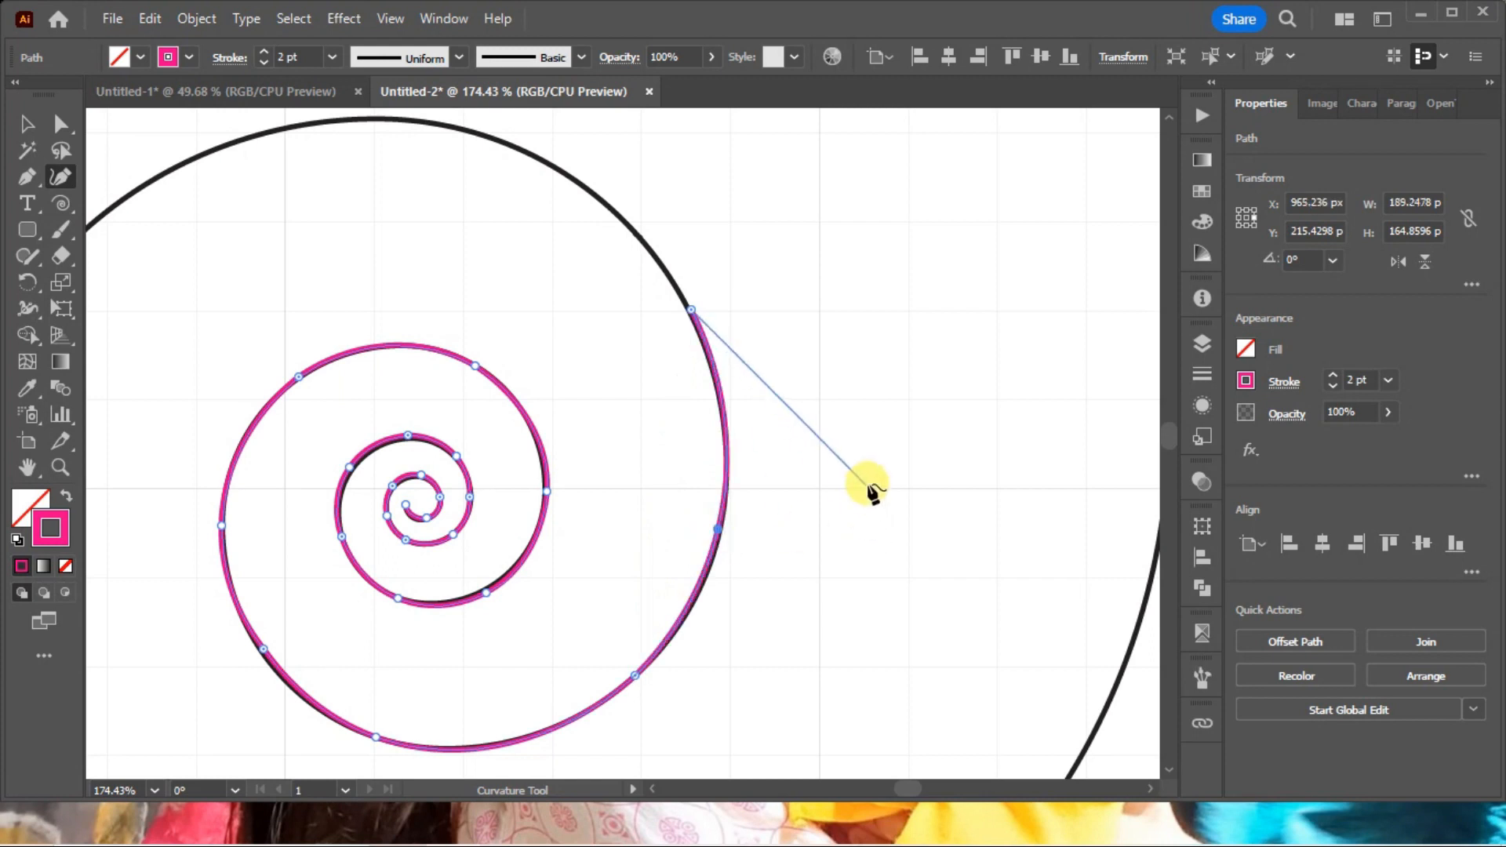
{"action": "left_click", "coordinate": [869, 427], "text": "ctrl"}
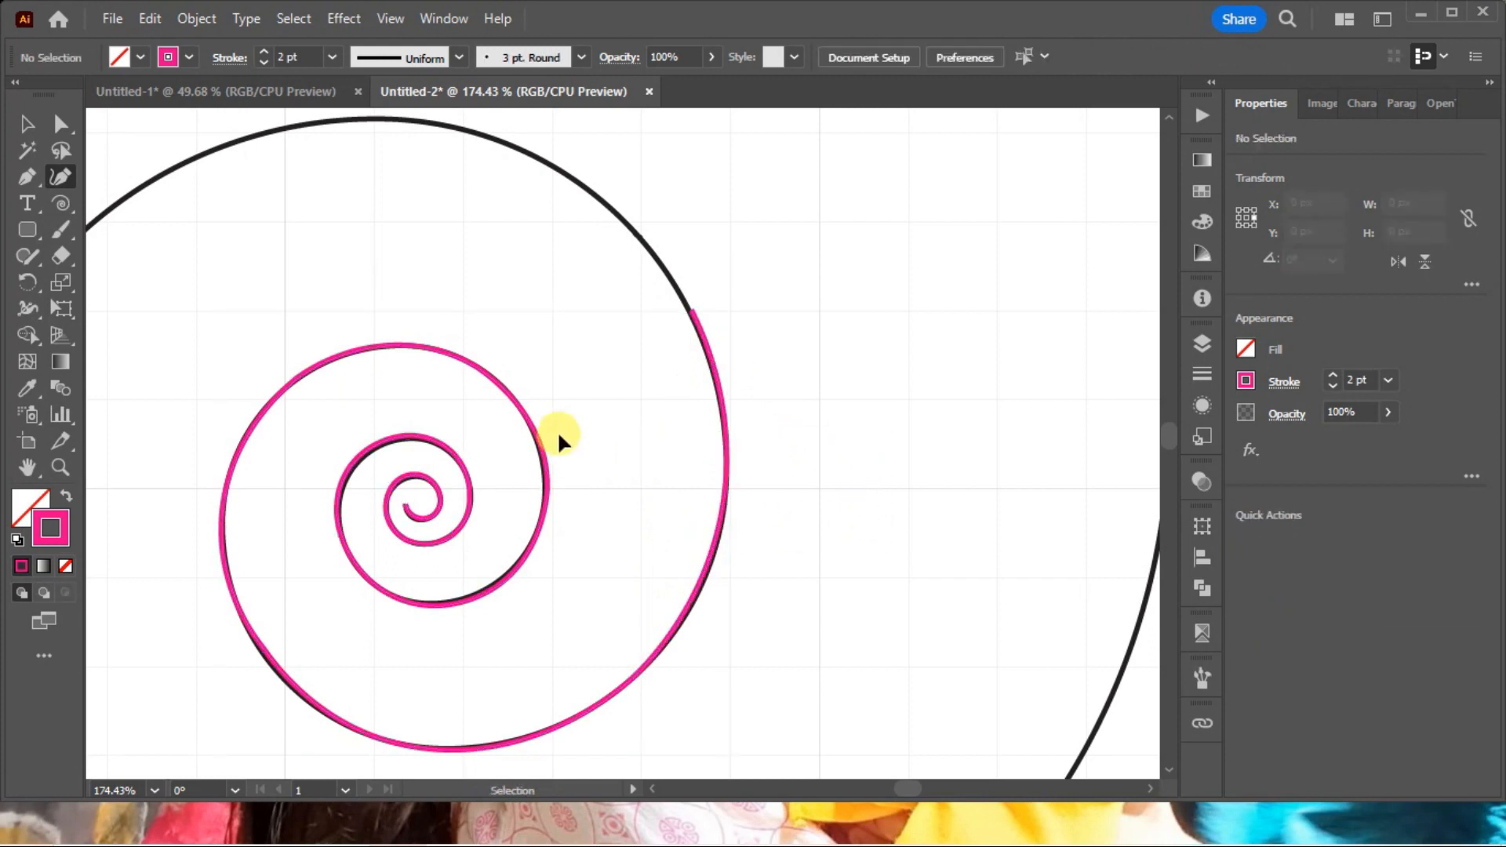
Select the original black guide spiral by its outer end and delete it, keeping the magenta tracing.
{"action": "key", "text": "ctrl+minus"}
{"action": "key", "text": "ctrl+minus"}
{"action": "key", "text": "ctrl+minus"}
{"action": "key", "text": "ctrl+minus"}
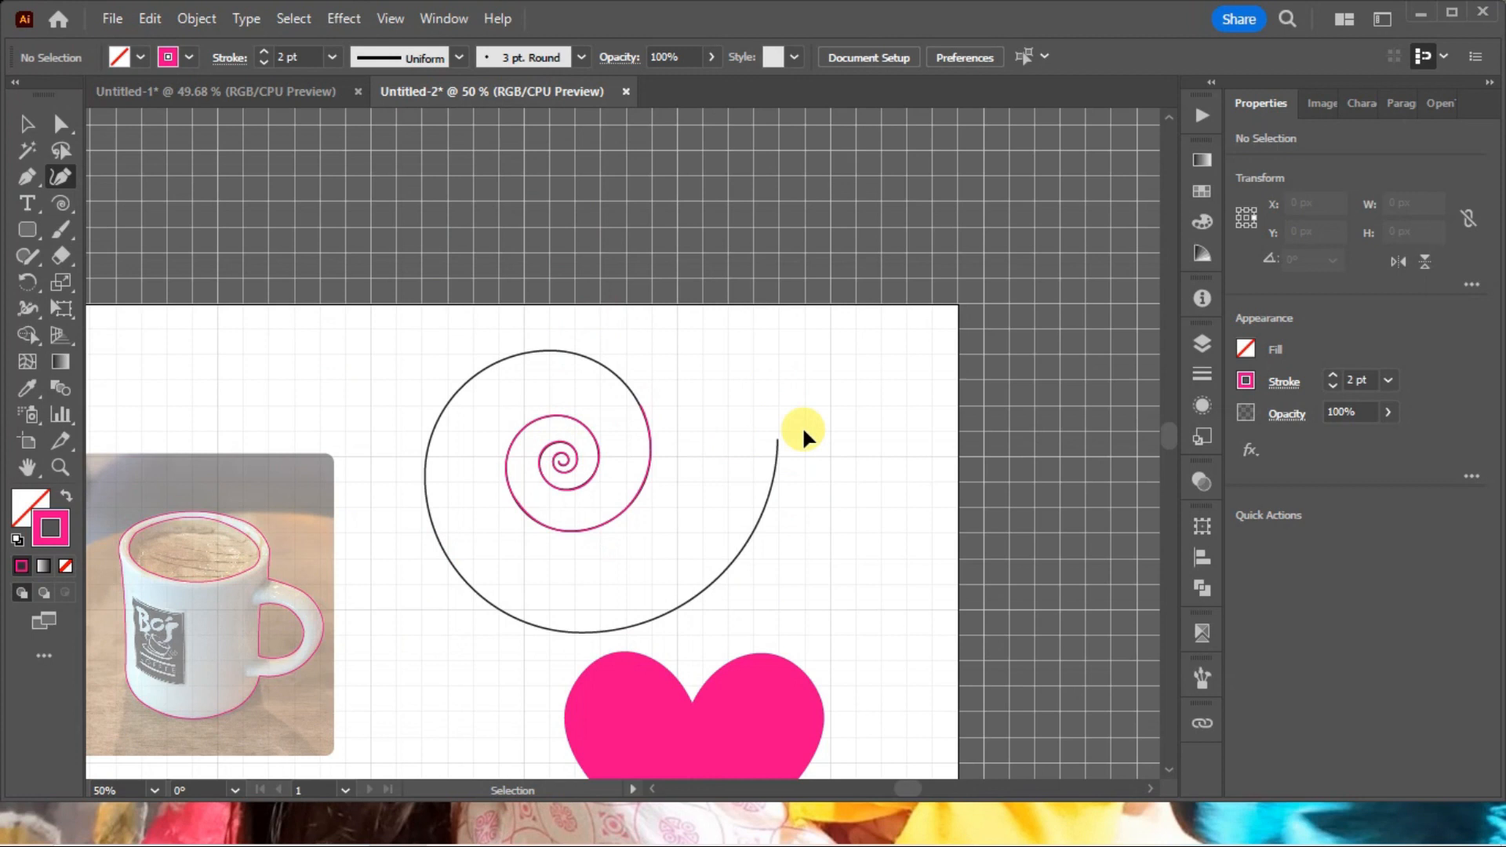
{"action": "key", "text": "ctrl+a"}
{"action": "left_click", "coordinate": [854, 437], "text": "ctrl"}
{"action": "left_click_drag", "start_coordinate": [835, 509], "coordinate": [751, 447]}
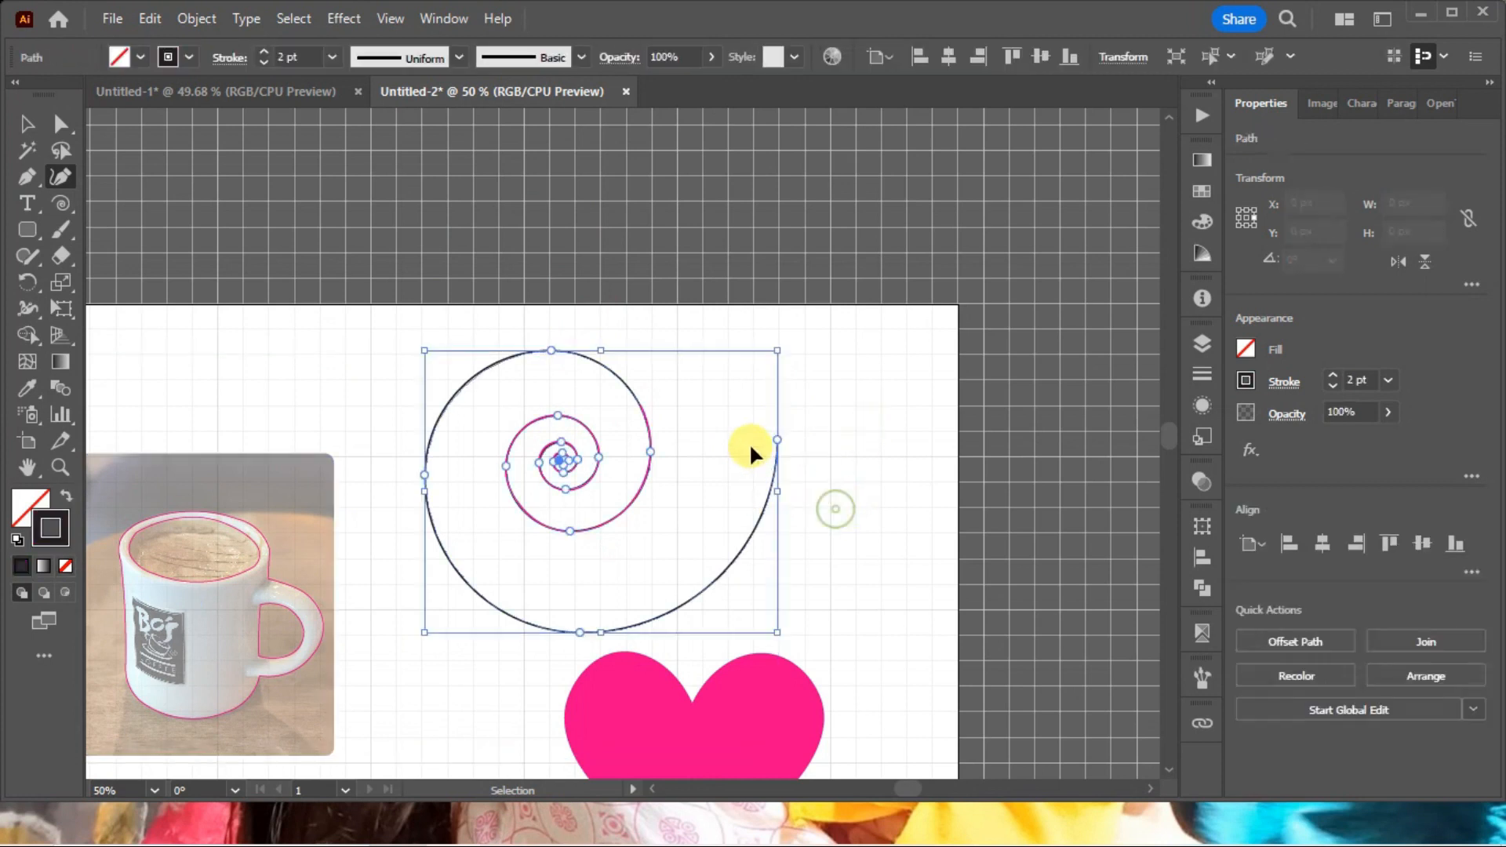
{"action": "left_click", "coordinate": [61, 123]}
{"action": "left_click_drag", "start_coordinate": [824, 519], "coordinate": [747, 449]}
{"action": "key", "text": "Delete"}
{"action": "left_click_drag", "start_coordinate": [340, 336], "coordinate": [969, 627]}
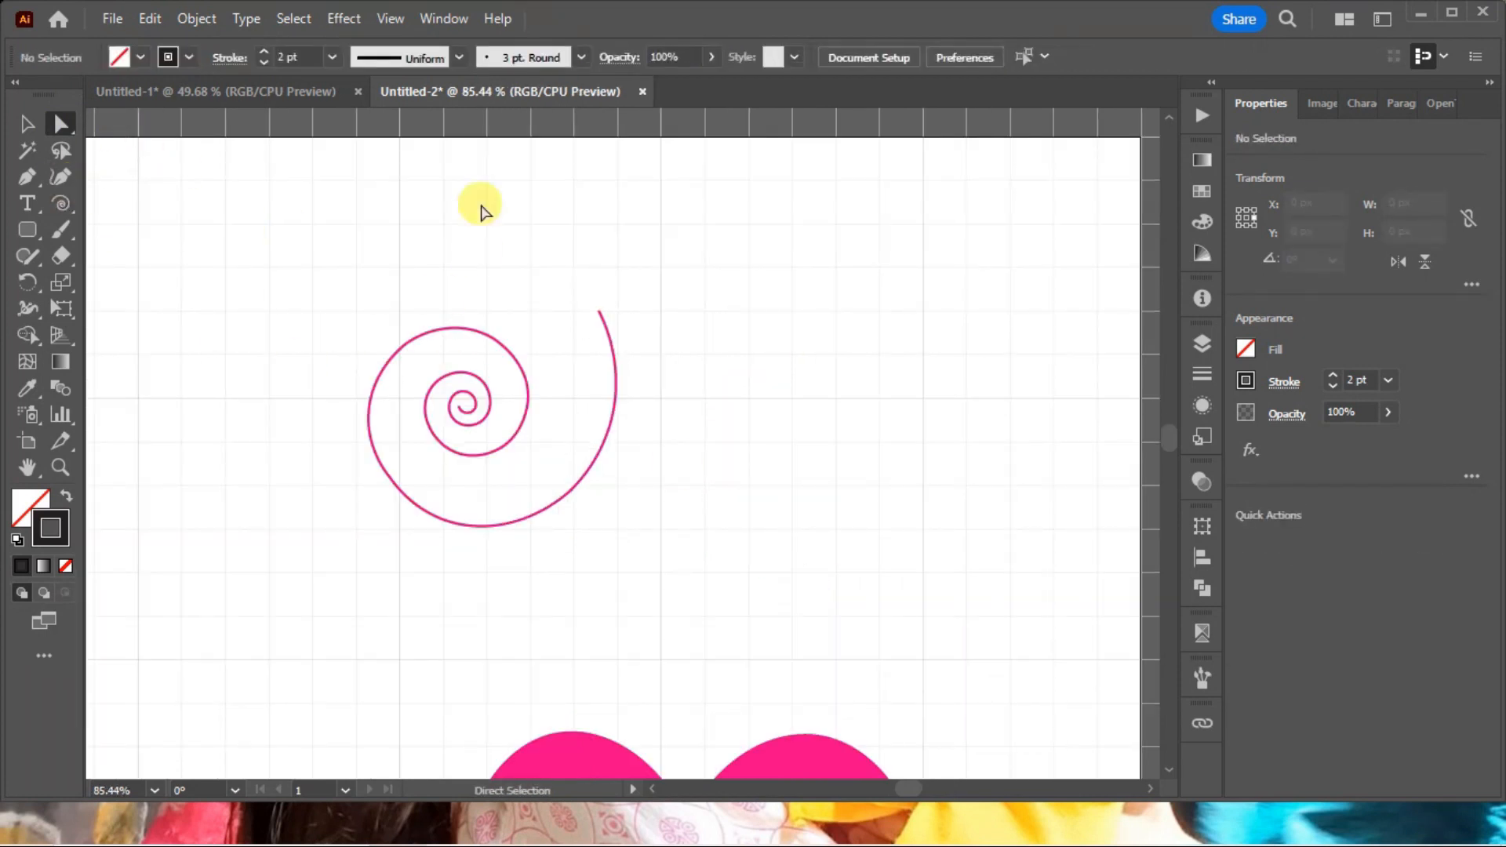
{"action": "key", "text": "ctrl+minus"}
{"action": "key", "text": "ctrl+minus"}
{"action": "key", "text": "ctrl+minus"}
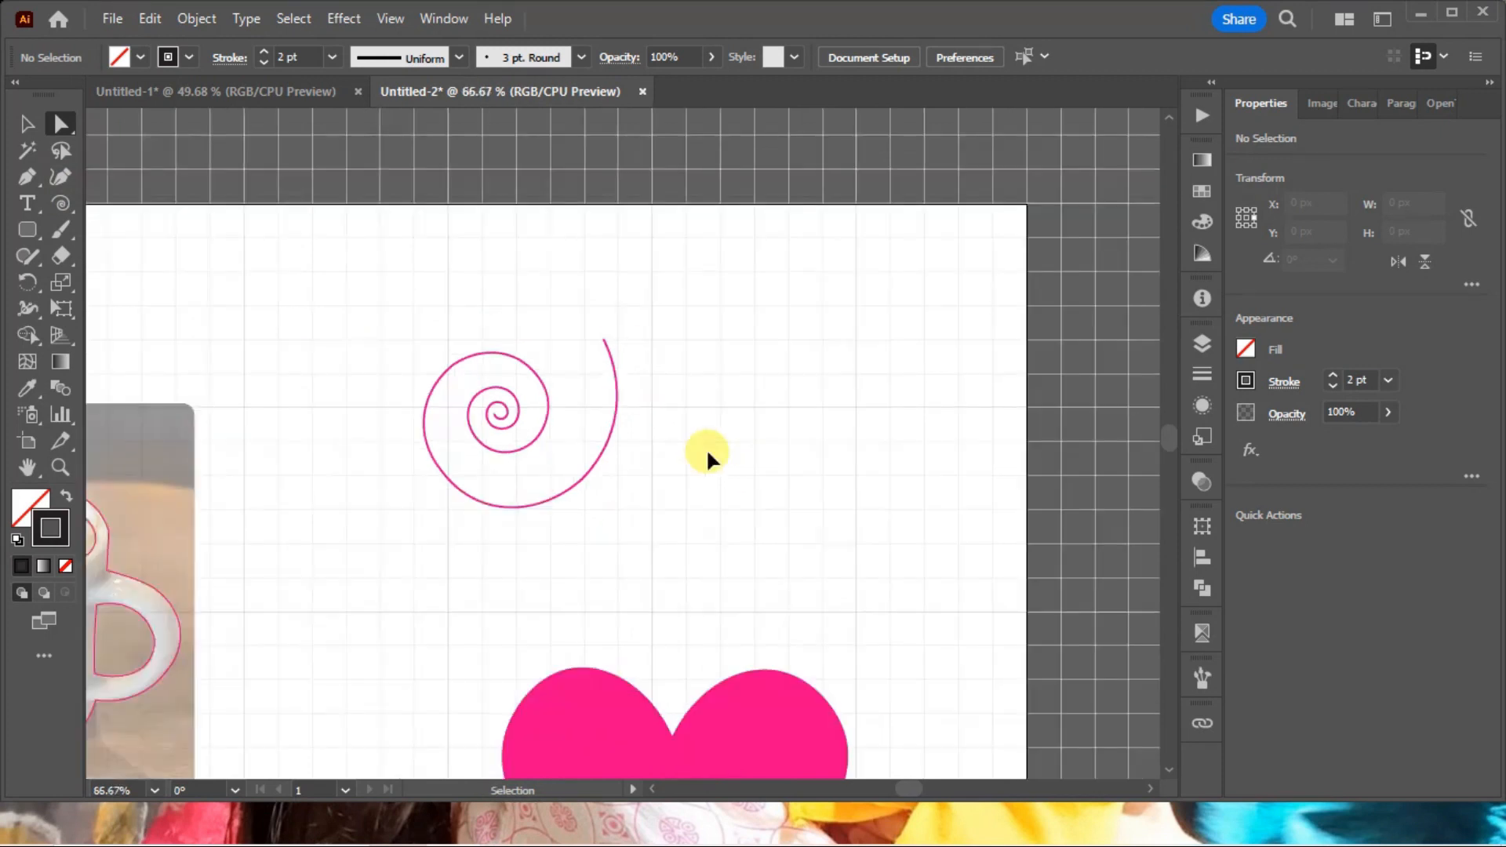
{"action": "left_click_drag", "start_coordinate": [675, 454], "coordinate": [769, 357]}
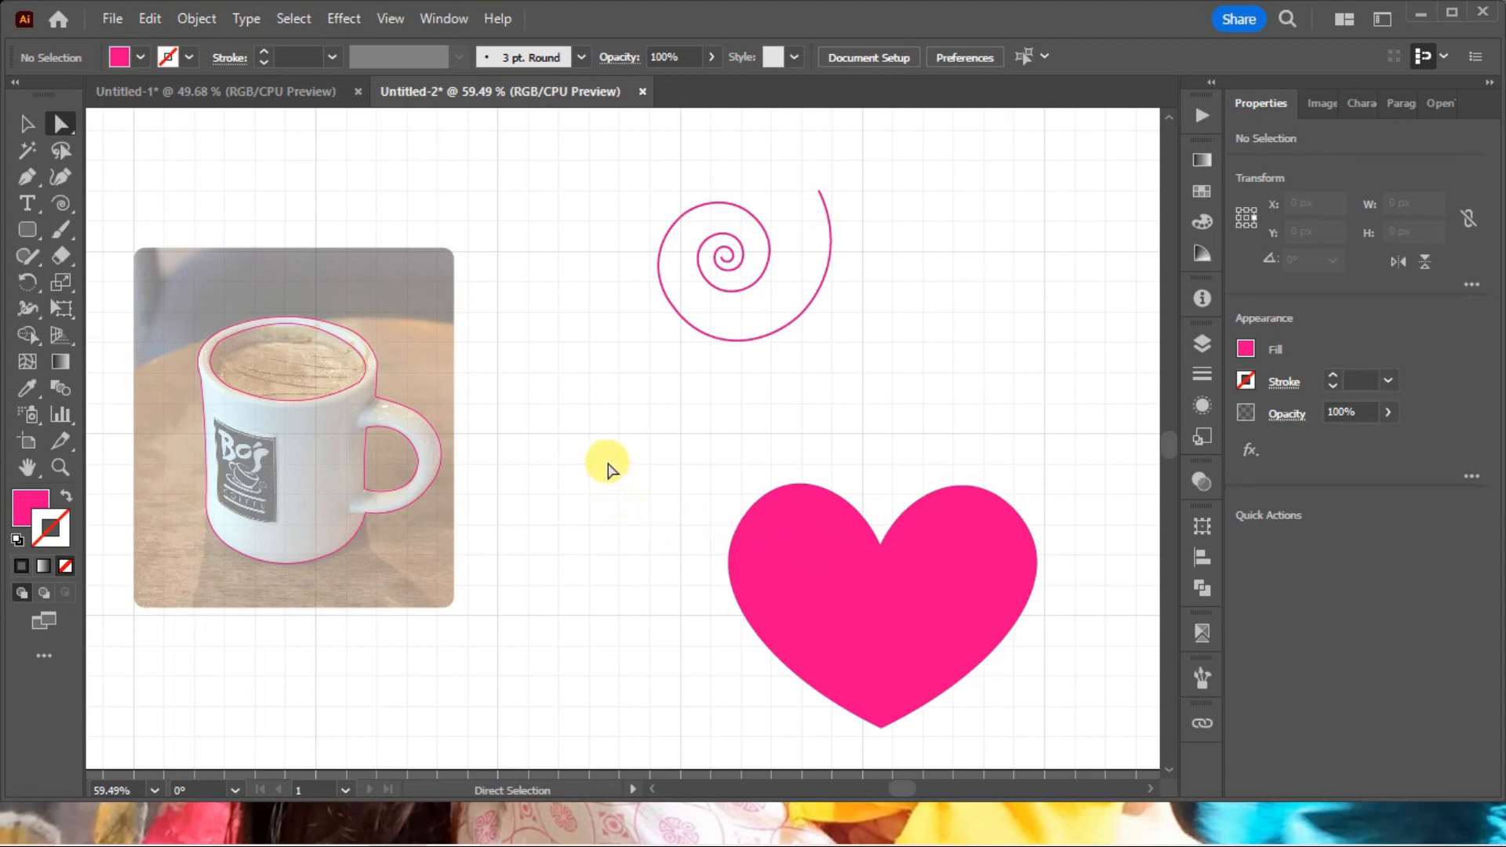
{"action": "left_click_drag", "start_coordinate": [810, 355], "coordinate": [648, 242]}
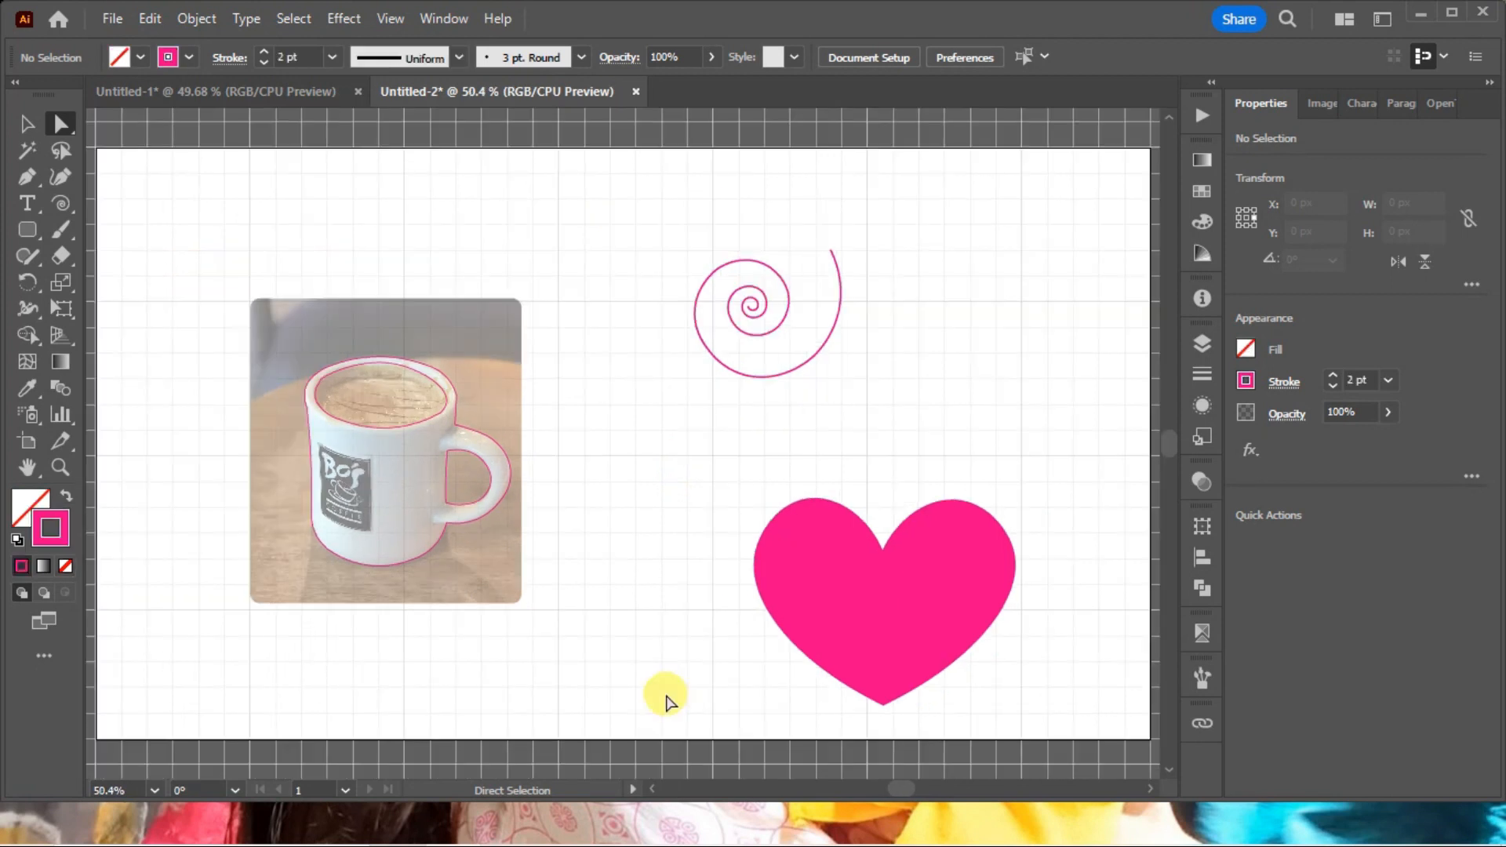